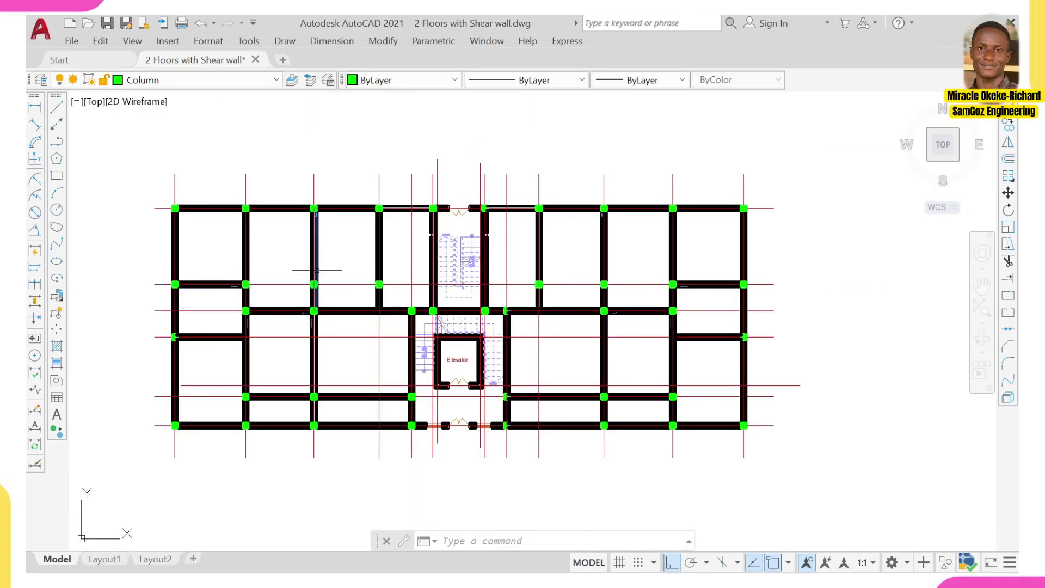
Compare the structural column and wall layout with the room-labelled architectural floor plan beside it.
scroll(410, 289, "down", 5)
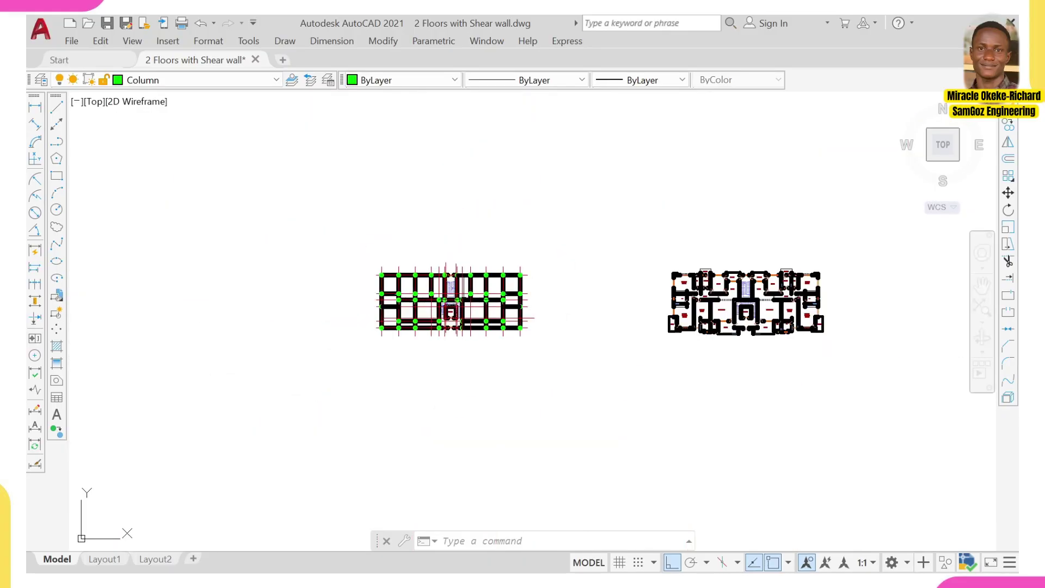
middle_click_drag(625, 303, 490, 303)
scroll(336, 292, "up", 5)
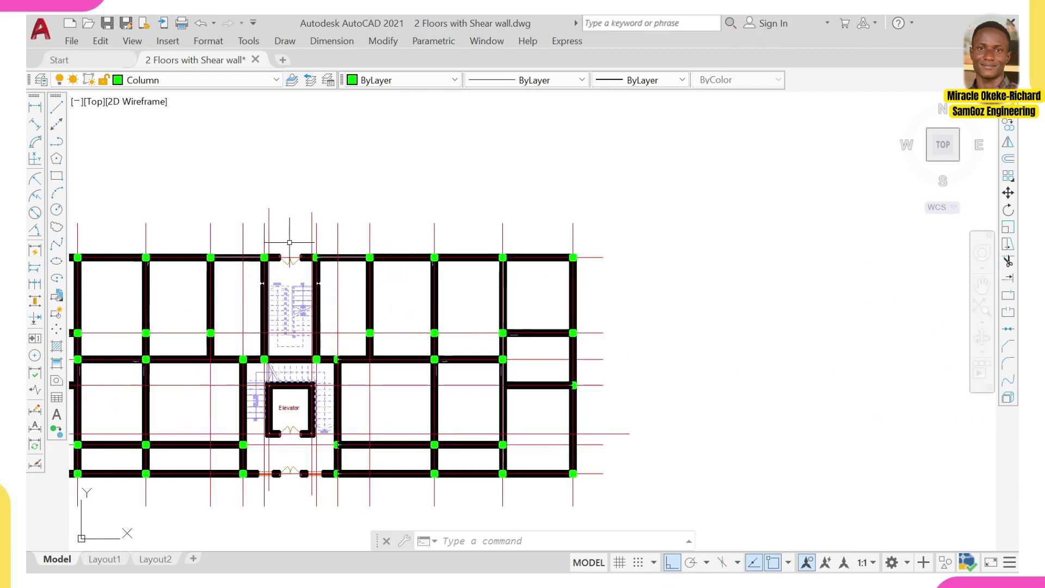
scroll(489, 301, "down", 2)
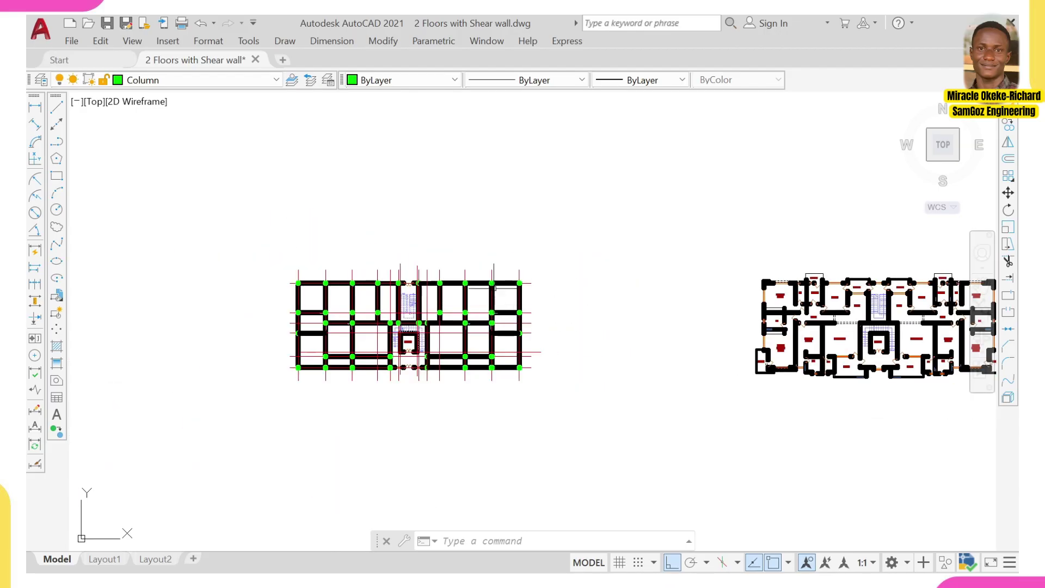
middle_click_drag(640, 300, 523, 301)
middle_click_drag(751, 297, 498, 312)
scroll(497, 311, "up", 4)
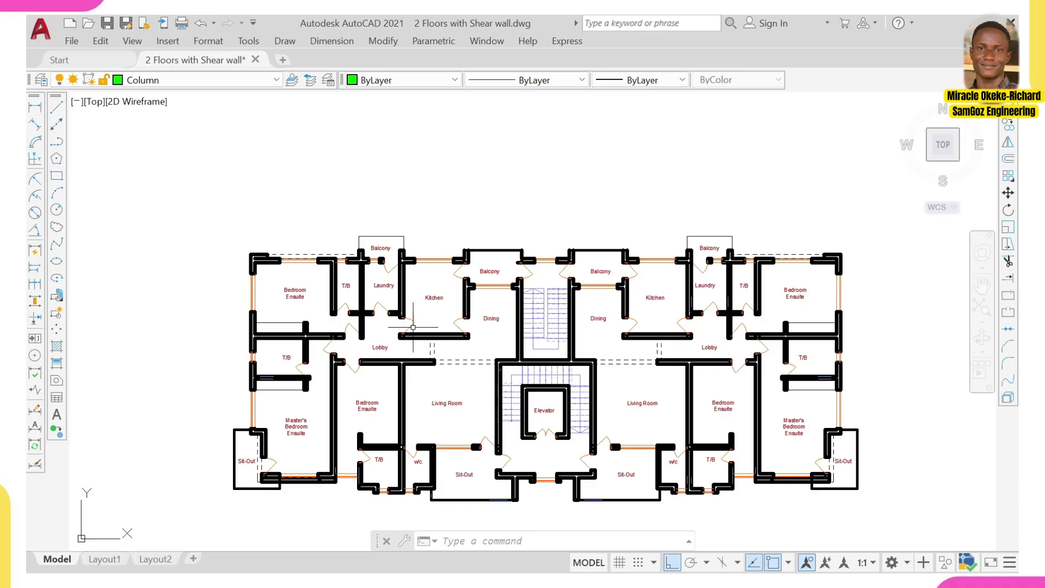
scroll(413, 327, "down", 2)
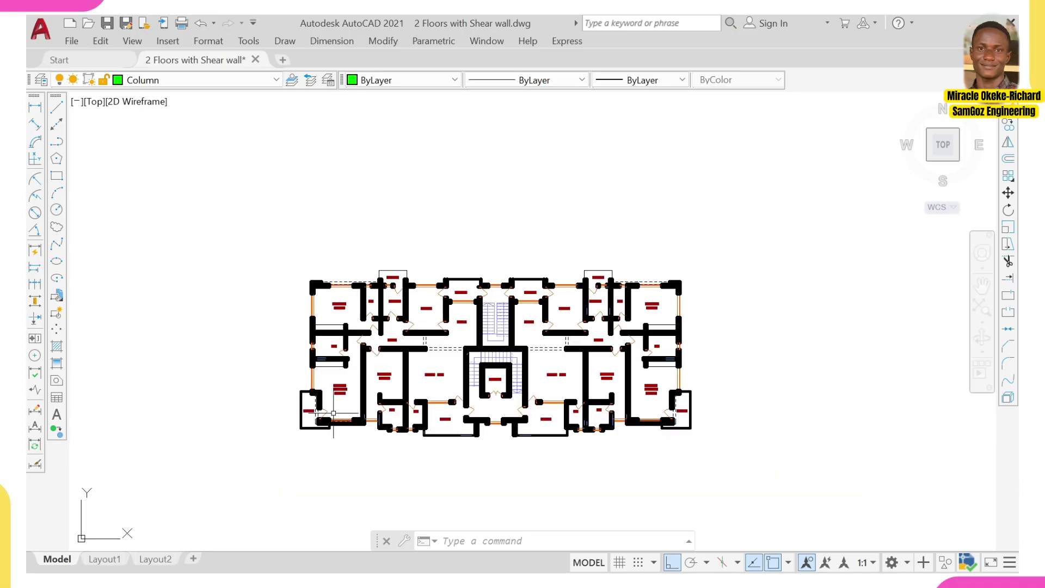
scroll(331, 413, "down", 2)
middle_click_drag(291, 411, 542, 407)
middle_click_drag(164, 362, 382, 368)
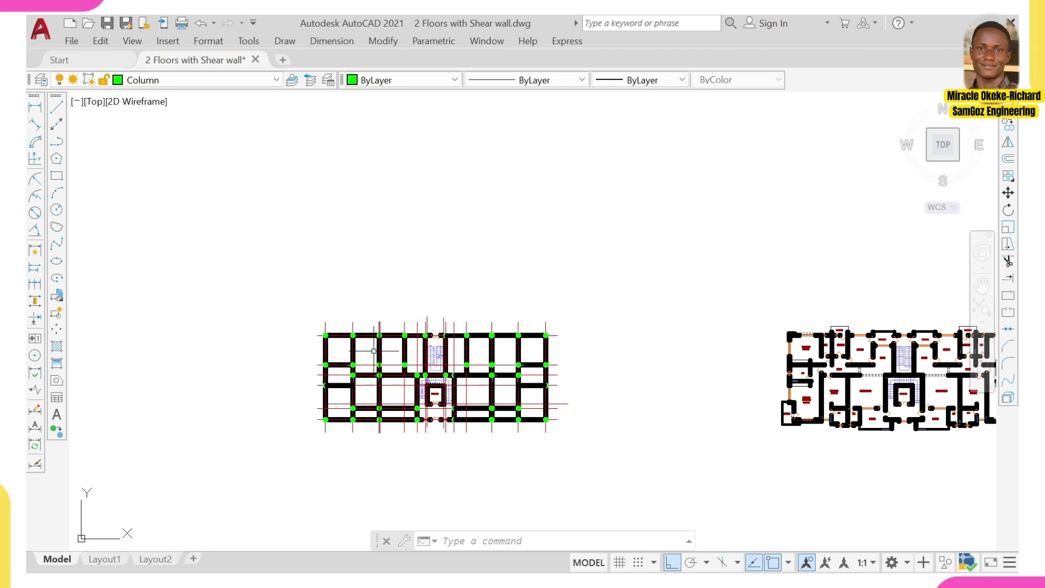
Examine the column layout around the stairs and elevator and its position among the neighbouring plans.
scroll(368, 362, "up", 2)
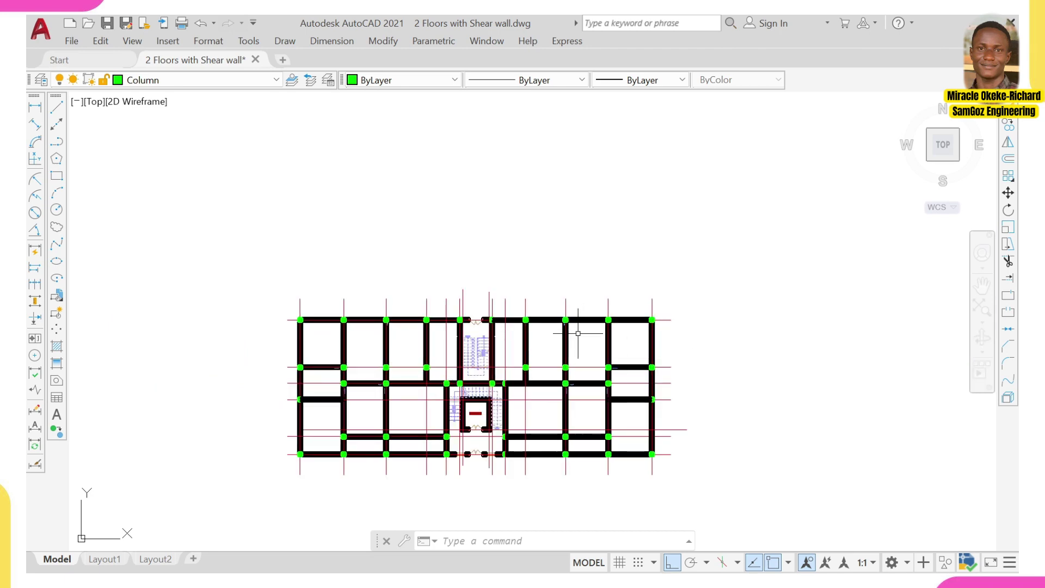
scroll(525, 408, "up", 4)
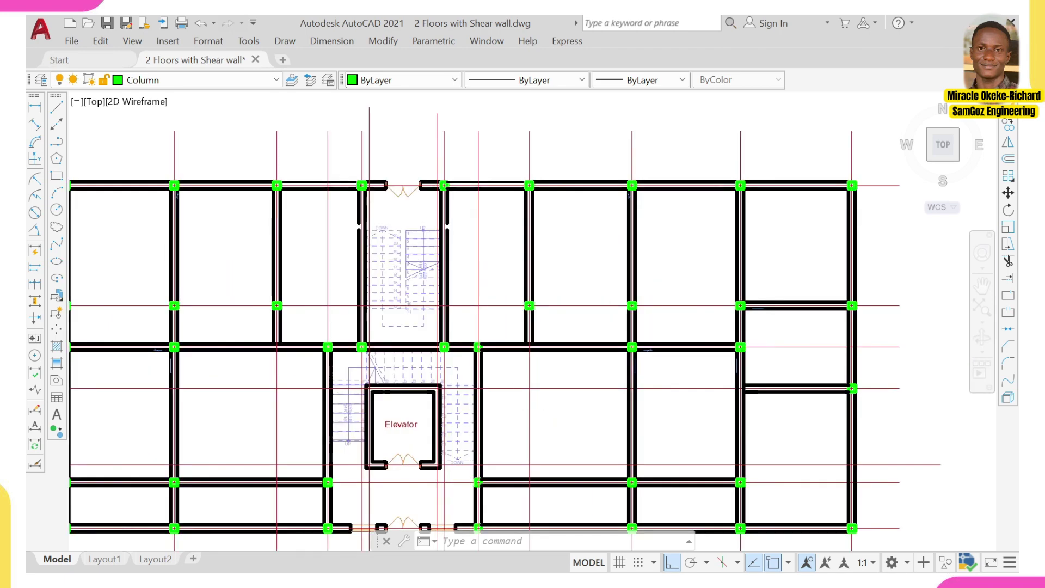
scroll(513, 338, "down", 4)
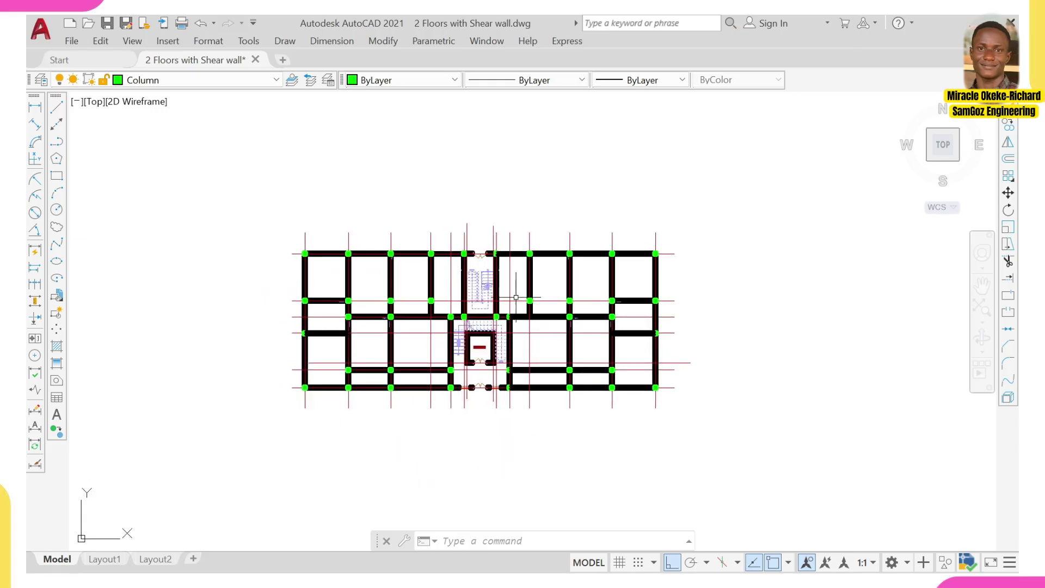
scroll(505, 307, "up", 2)
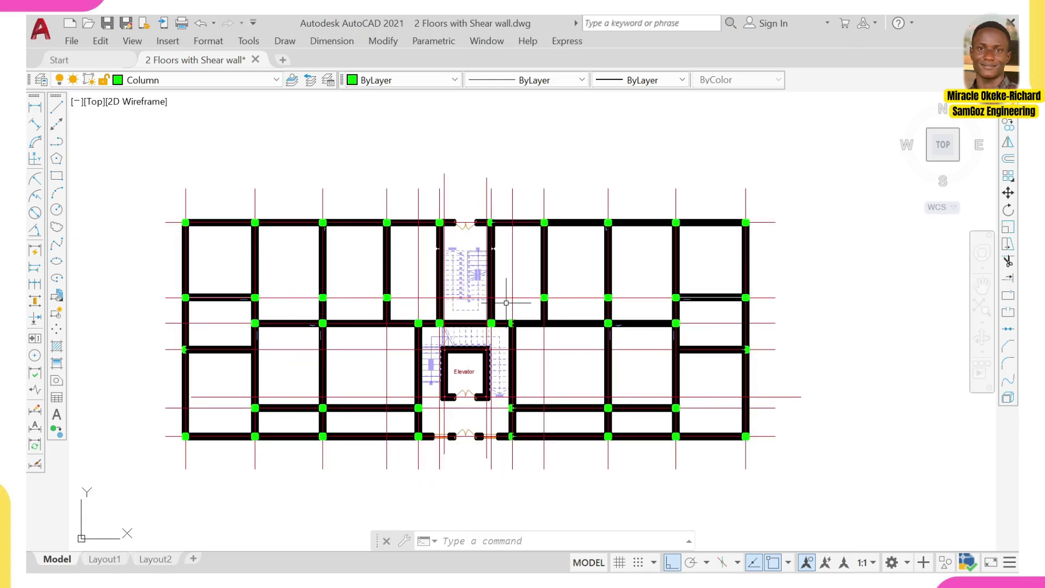
scroll(506, 303, "down", 2)
scroll(442, 265, "down", 3)
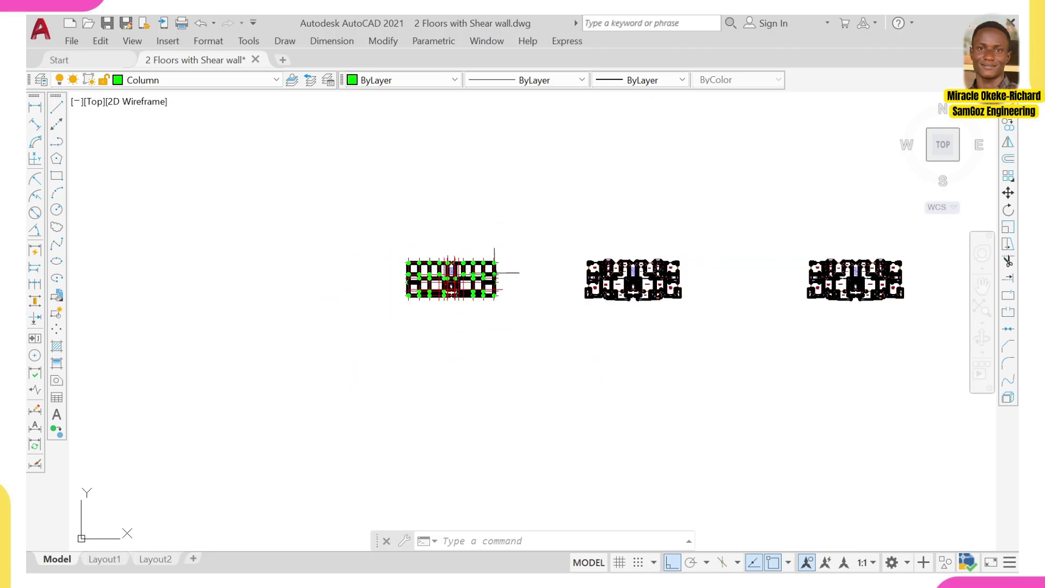
scroll(544, 262, "down", 2)
middle_click_drag(544, 234, 530, 398)
middle_click_drag(498, 460, 475, 340)
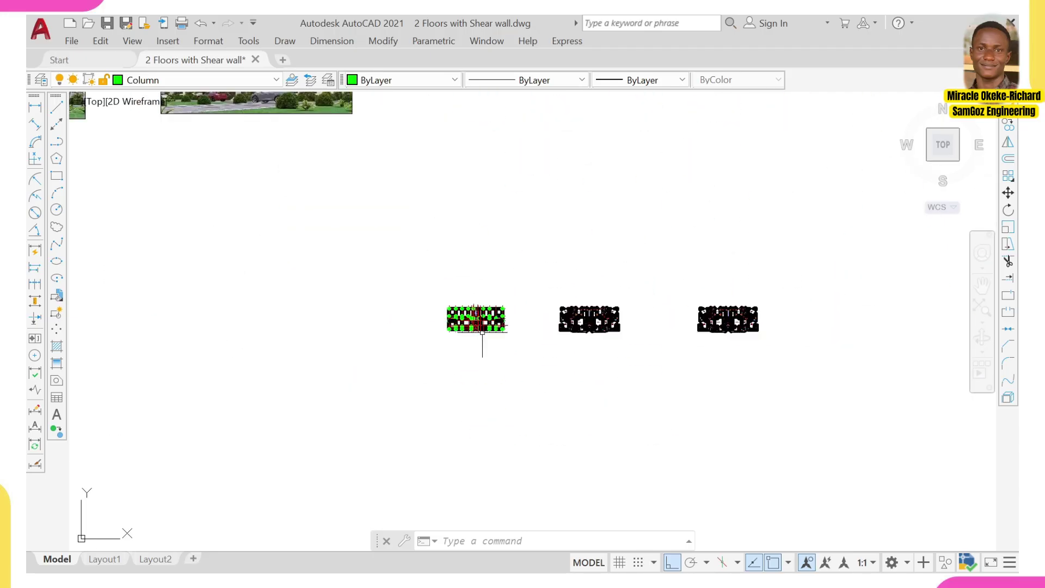
Select one green column outline near the elevator stairs and extend the selection to all similar columns in the layout.
scroll(475, 338, "up", 8)
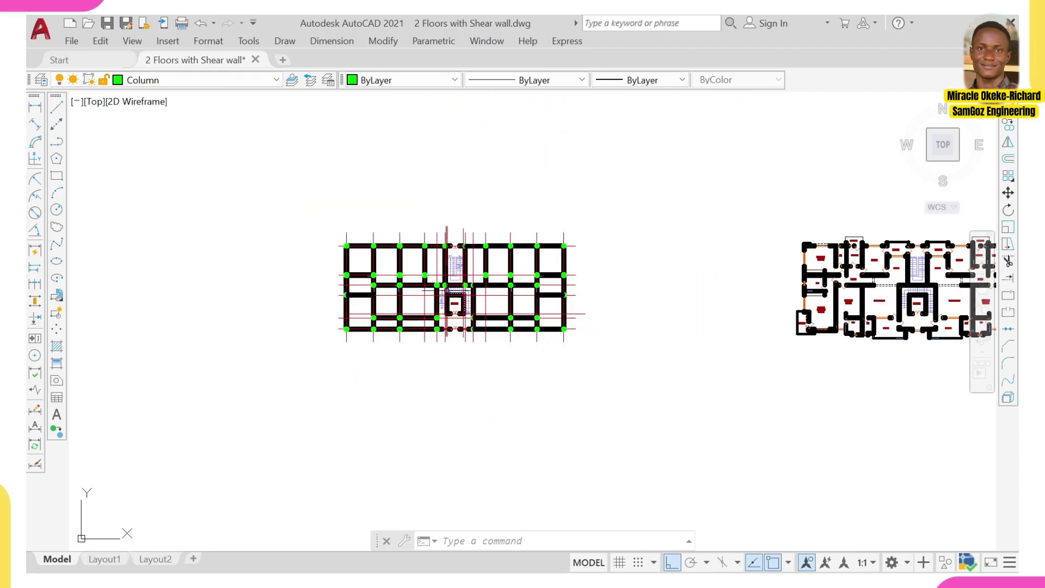
scroll(447, 290, "up", 7)
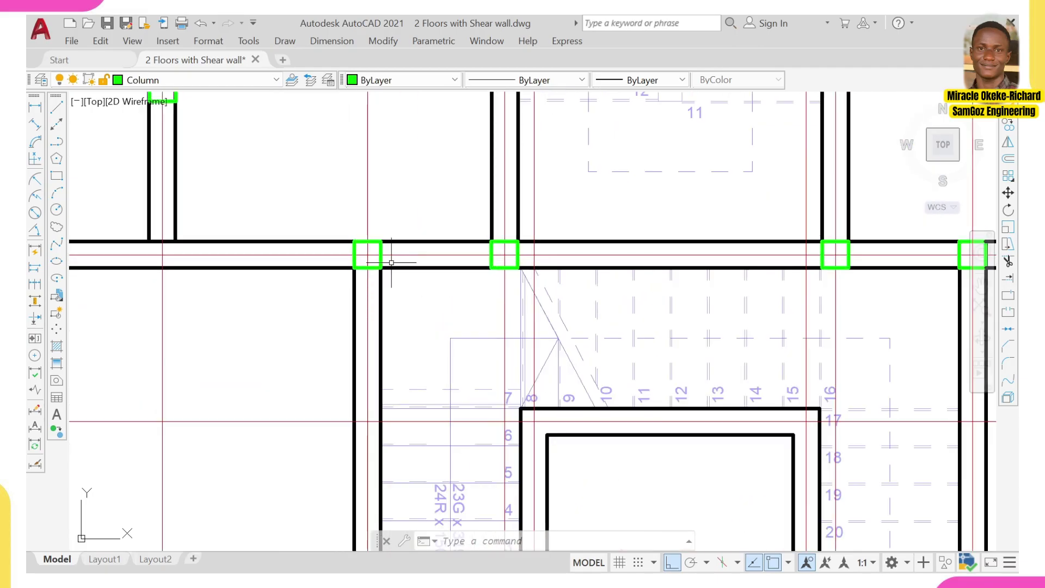
left_click(387, 261)
left_click(377, 260)
scroll(378, 250, "down", 3)
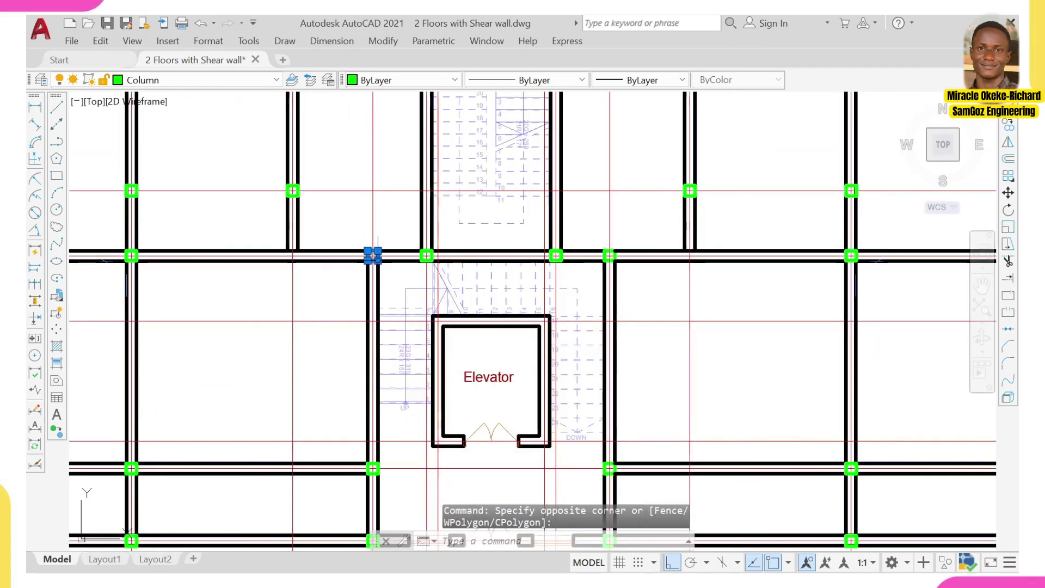
right_click(371, 202)
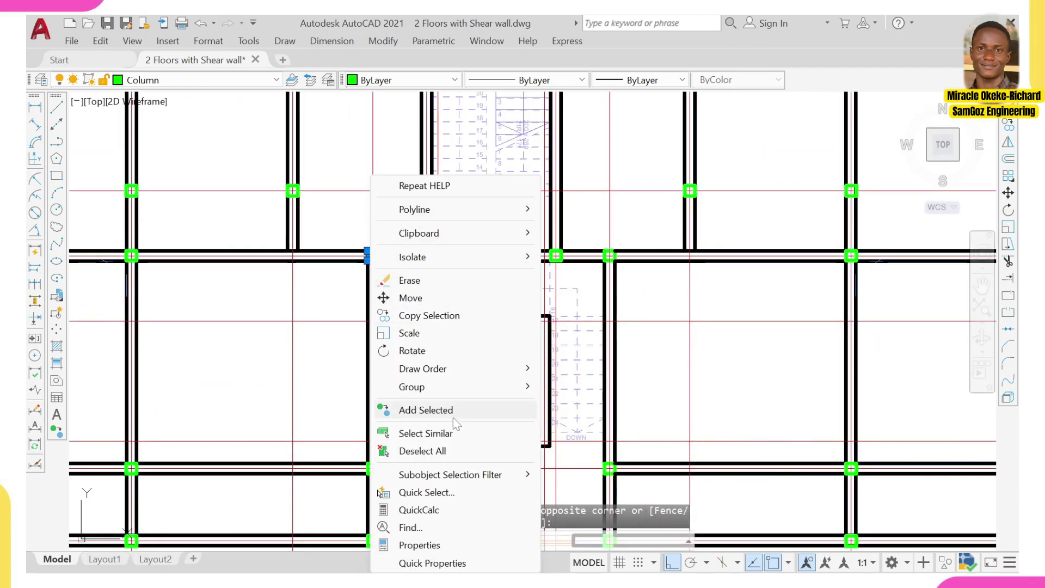
left_click(447, 431)
scroll(446, 381, "down", 8)
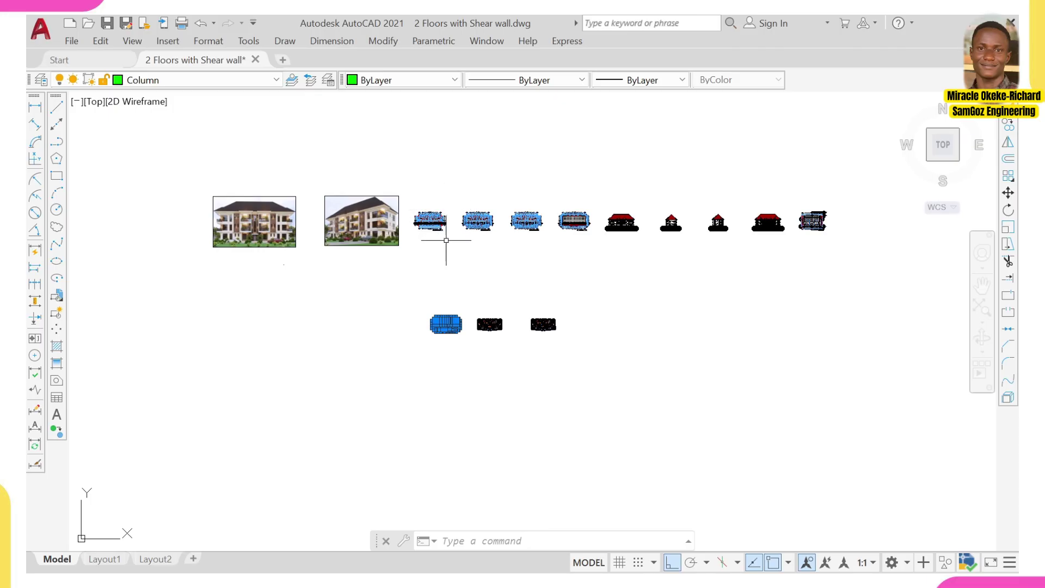
scroll(429, 318, "up", 4)
scroll(435, 299, "down", 4)
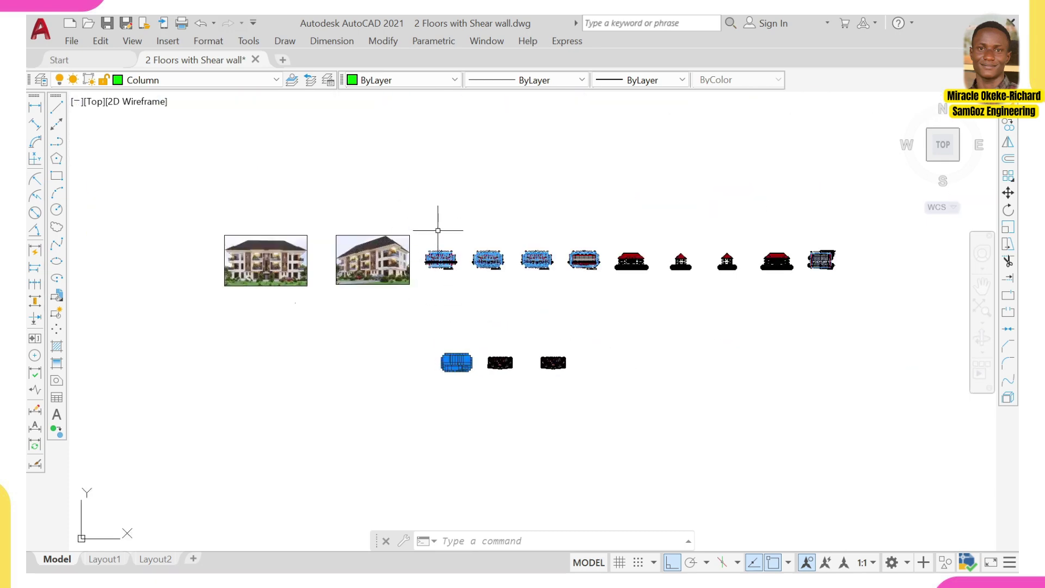
scroll(445, 249, "up", 2)
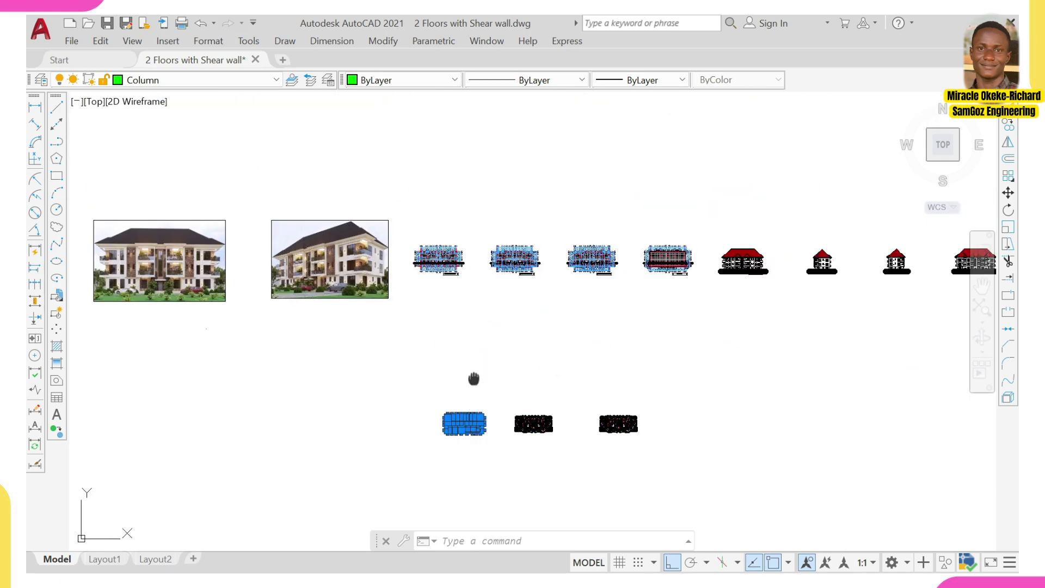
middle_click_drag(474, 379, 461, 297)
scroll(462, 296, "up", 5)
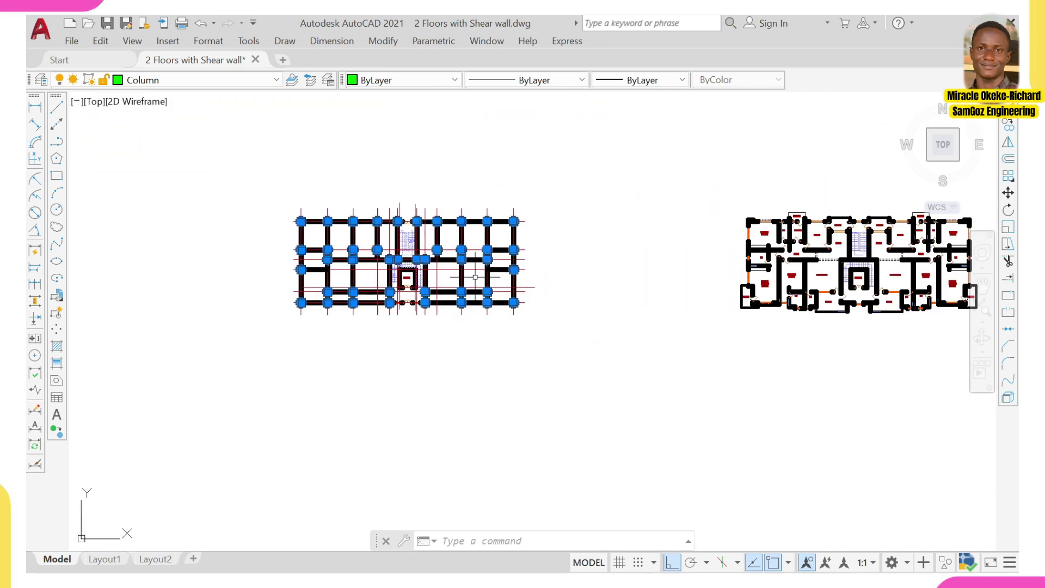
Start copying the selected columns, using the centre of the column beside the stairwell's double door as base point.
key("Return")
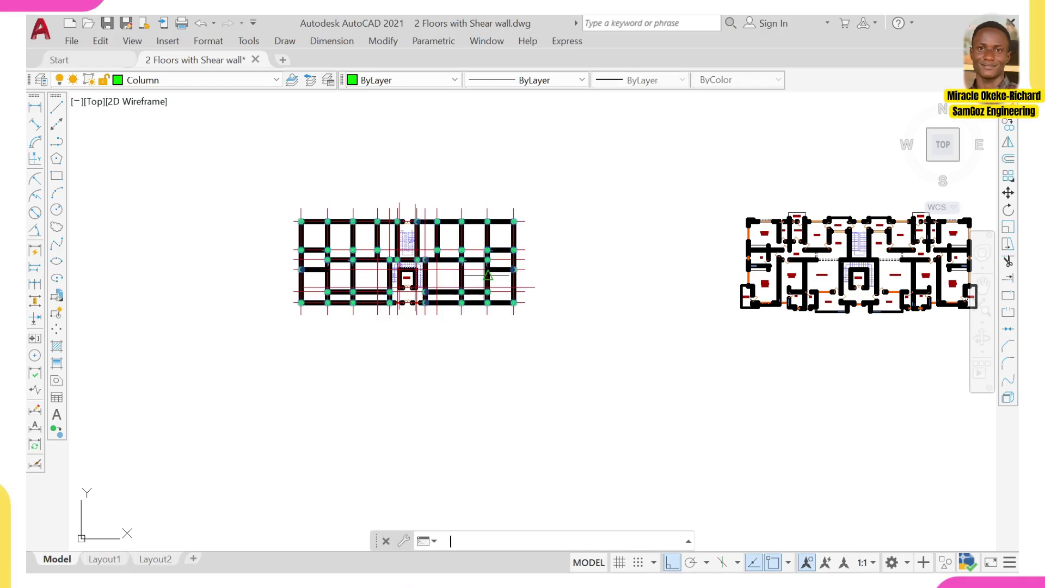
scroll(414, 223, "up", 10)
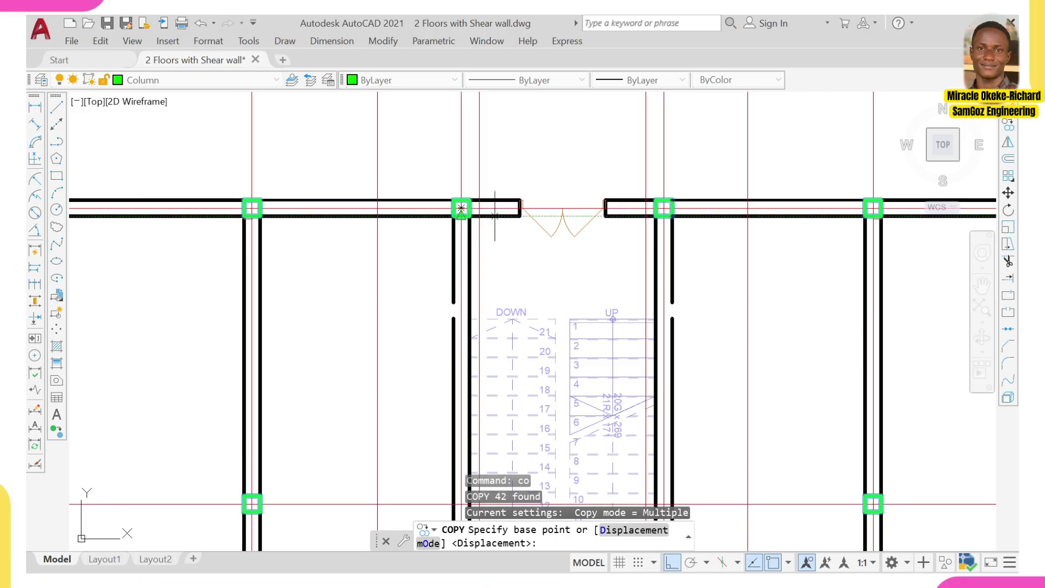
scroll(495, 218, "down", 9)
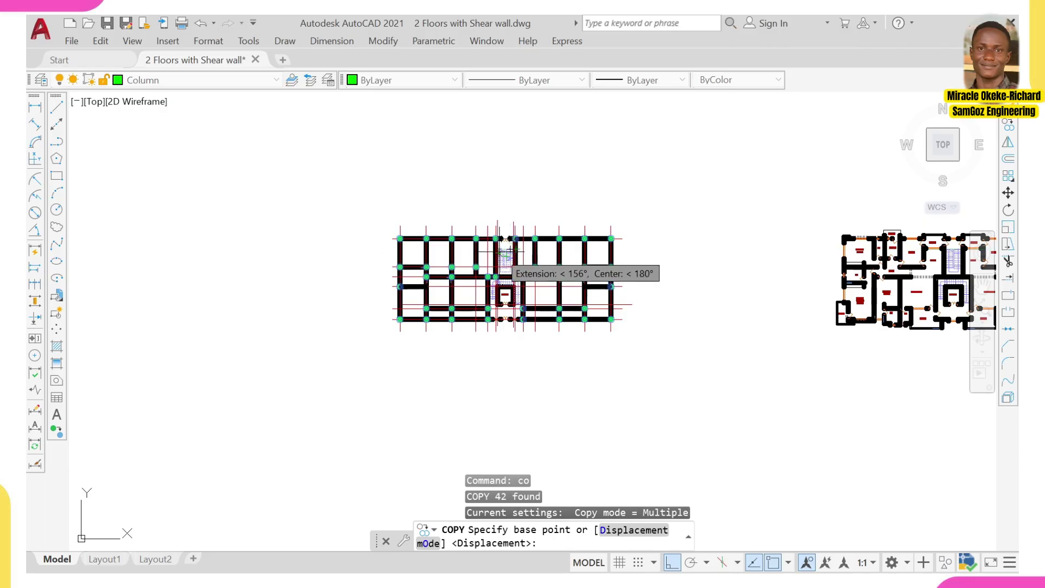
scroll(507, 296, "up", 4)
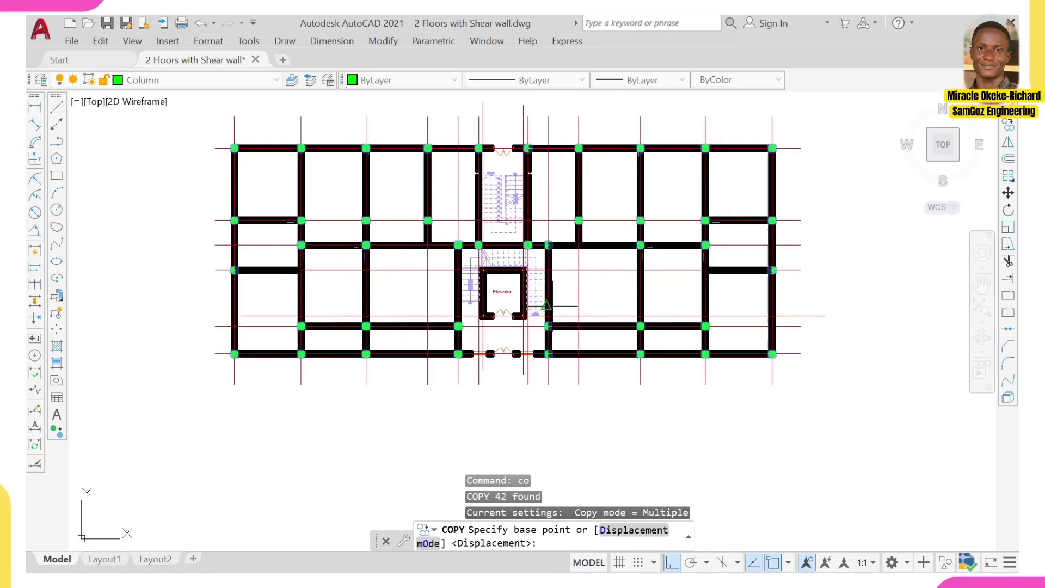
scroll(485, 212, "up", 4)
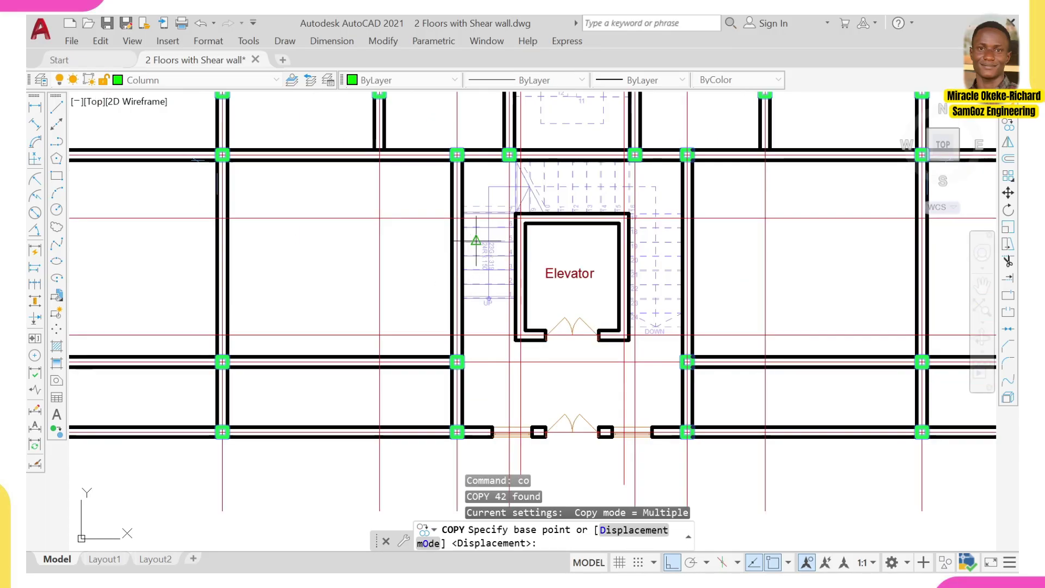
scroll(540, 280, "down", 5)
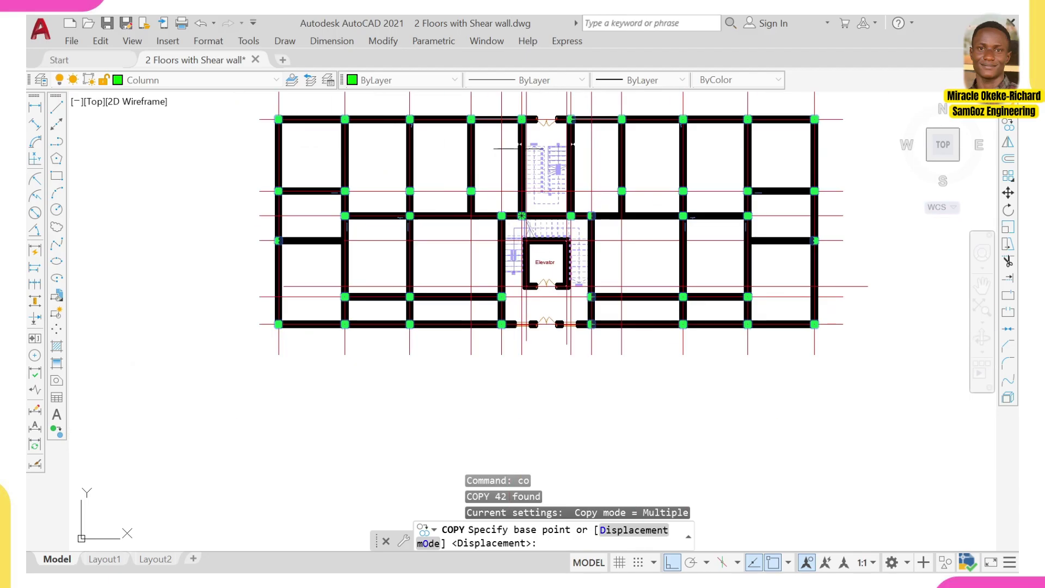
scroll(541, 207, "up", 8)
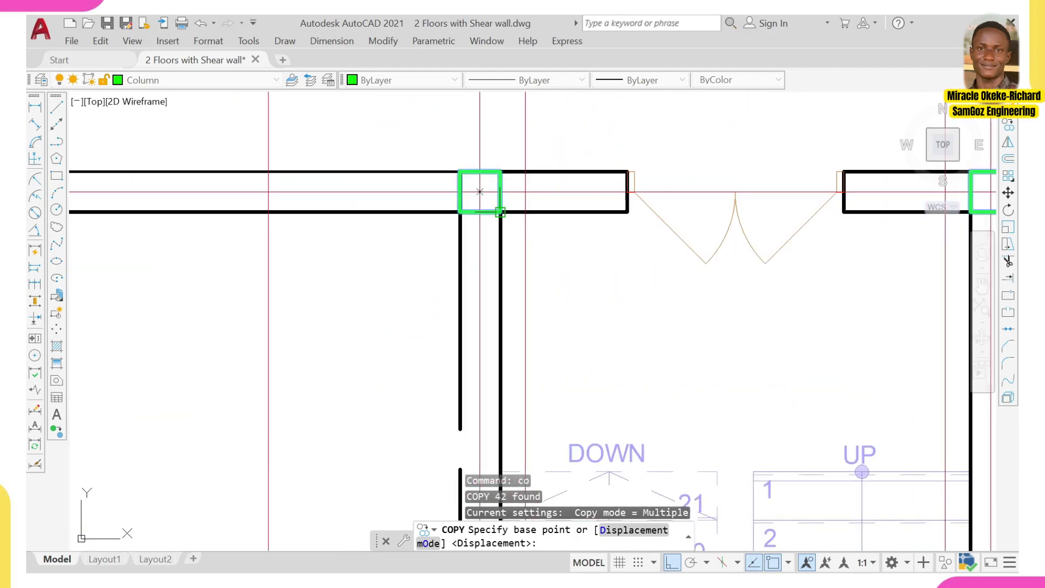
left_click(479, 191)
Place the column copy on the adjacent architectural floor plan, at the wall junction between the balcony and the stairwell, and end copying.
scroll(478, 197, "down", 5)
scroll(674, 254, "down", 2)
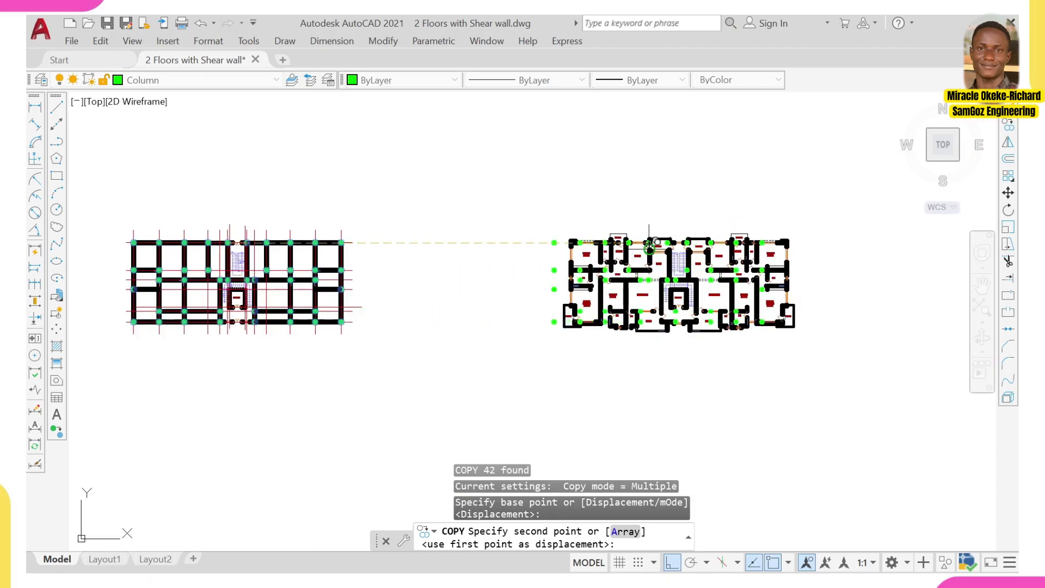
scroll(649, 243, "up", 8)
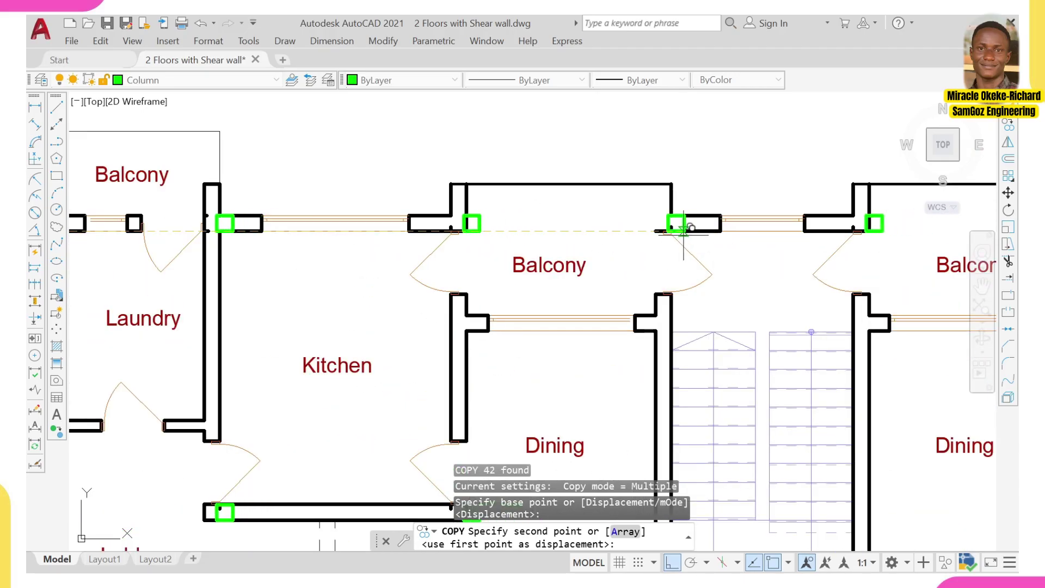
scroll(683, 227, "up", 3)
scroll(667, 227, "up", 4)
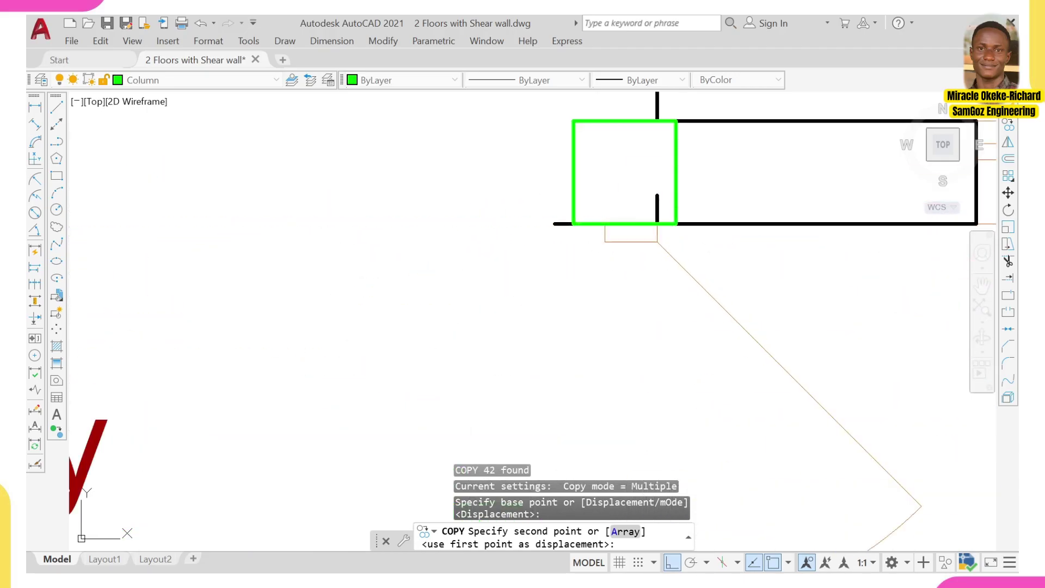
left_click(663, 217)
scroll(606, 264, "down", 6)
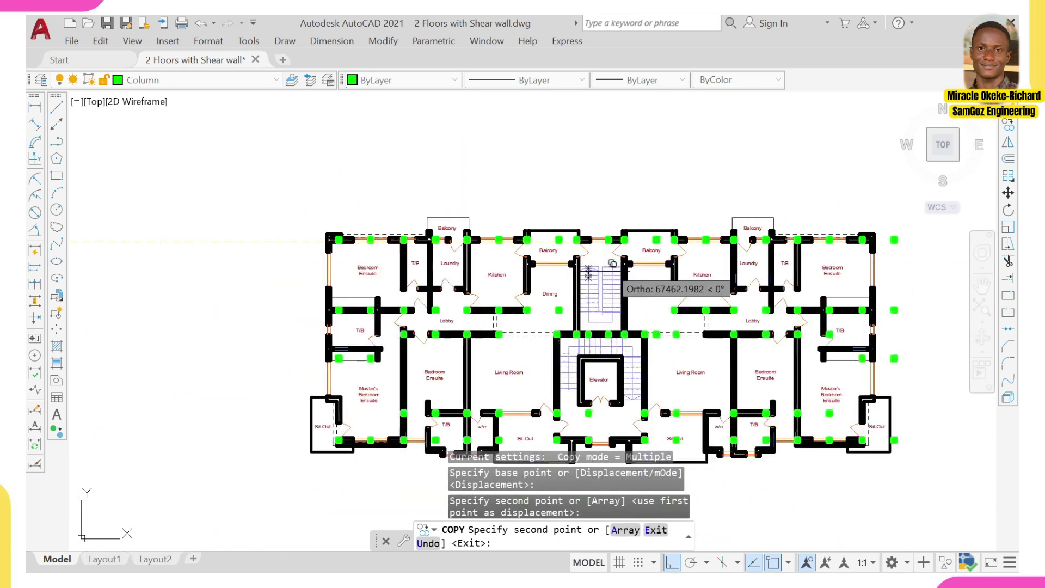
middle_click_drag(610, 298, 607, 215)
key("Escape")
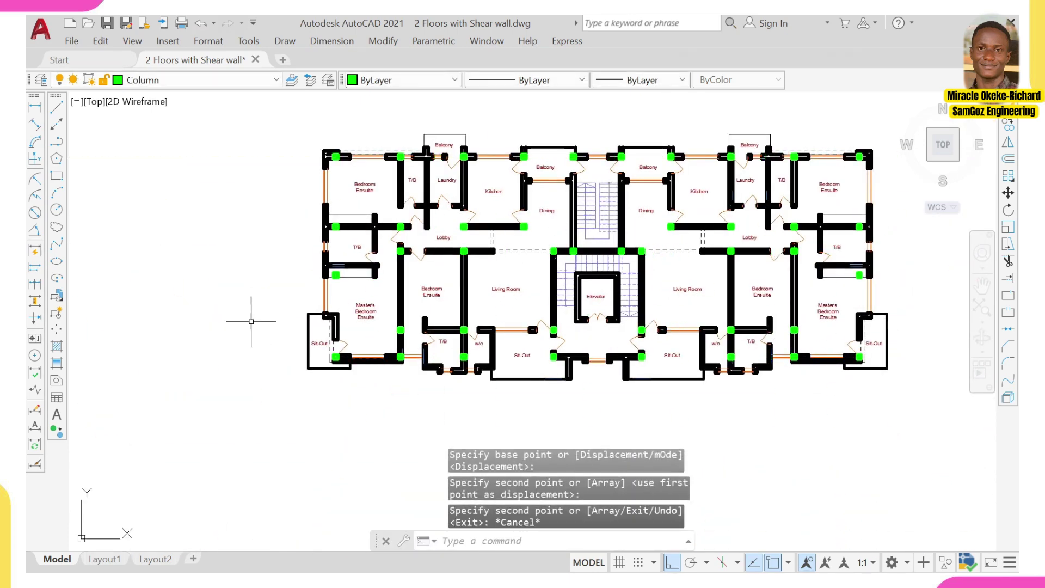
Check the copied columns' positions against the floor plan's walls and the original column layout.
scroll(336, 329, "up", 4)
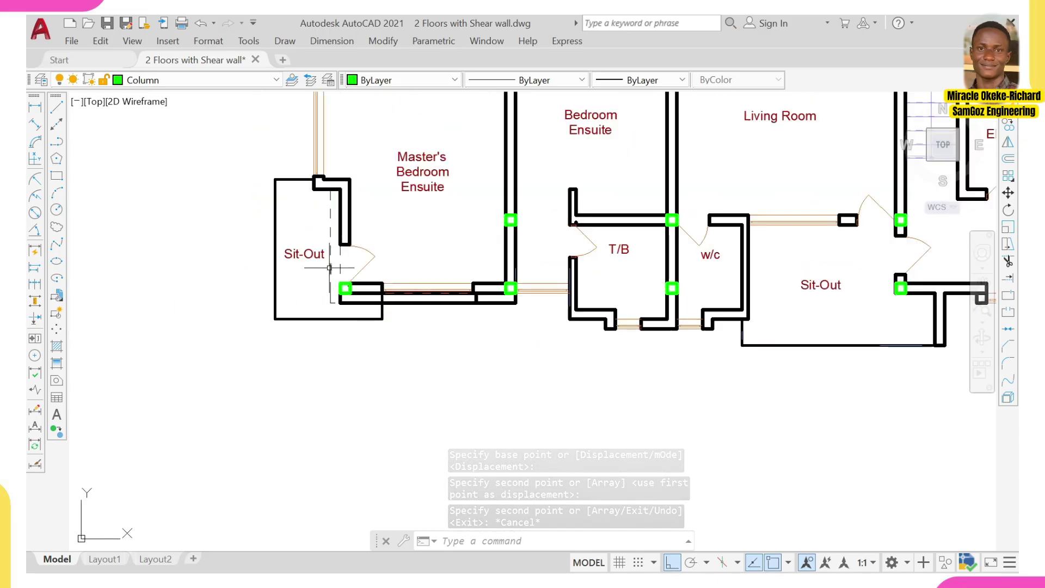
scroll(622, 284, "down", 6)
middle_click_drag(212, 276, 644, 313)
scroll(619, 315, "up", 2)
scroll(299, 311, "down", 6)
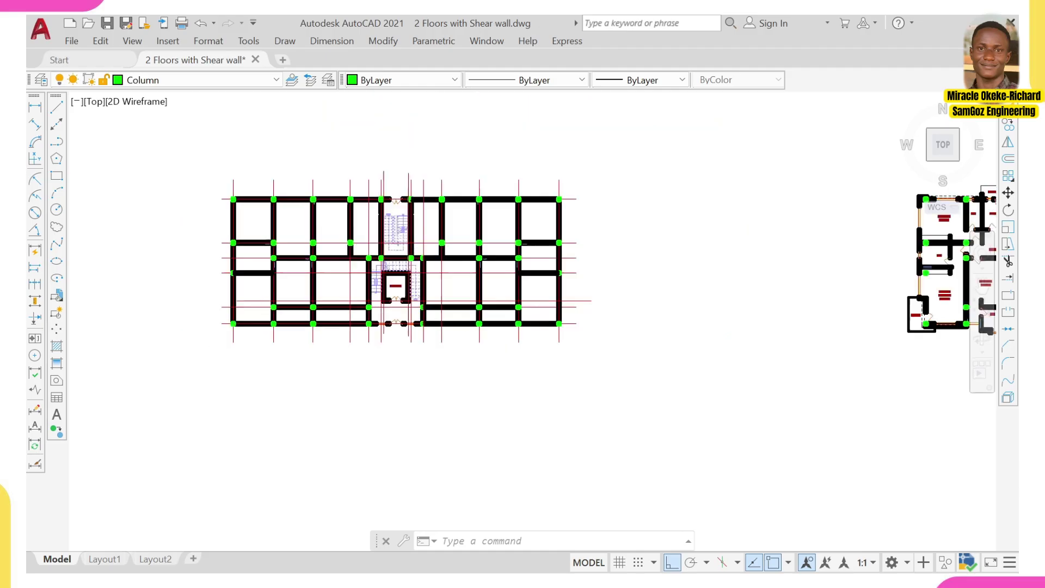
scroll(930, 325, "up", 2)
scroll(506, 310, "up", 4)
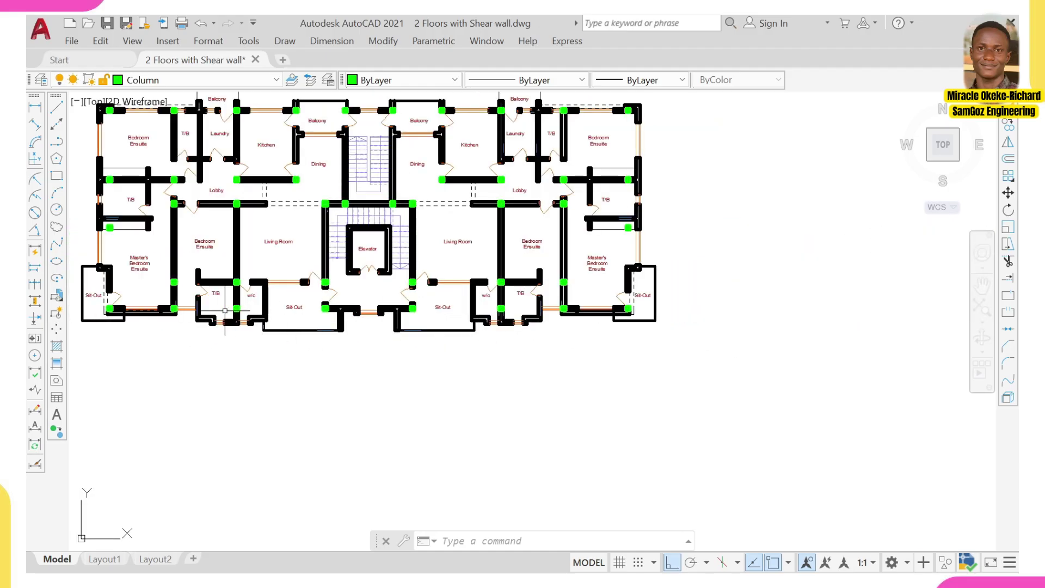
Examine how the copied columns sit in the walls around the T/B, w/c and Sit-Out along the plan's lower edge.
middle_click_drag(458, 322, 497, 329)
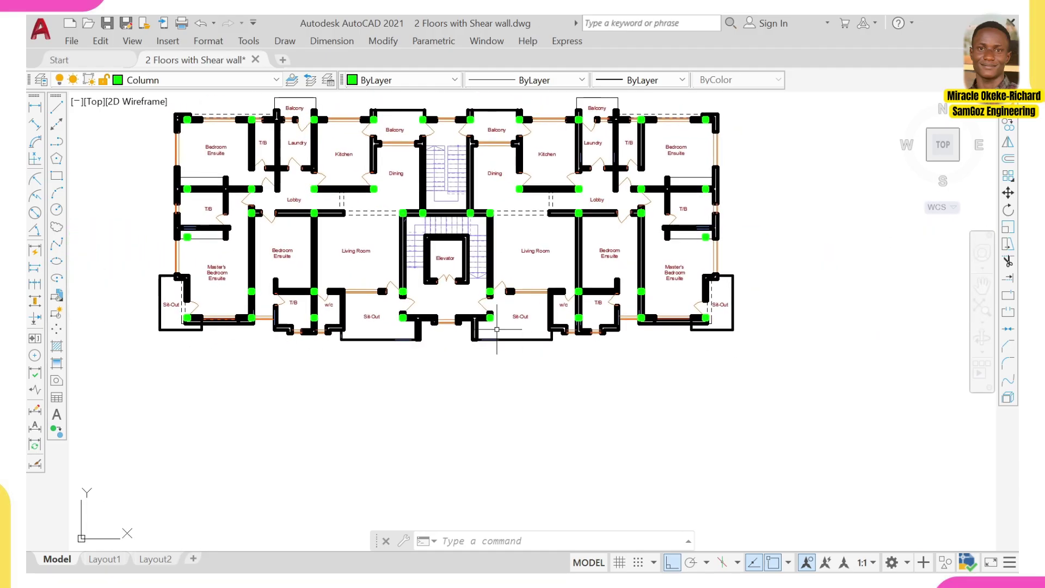
scroll(362, 332, "up", 4)
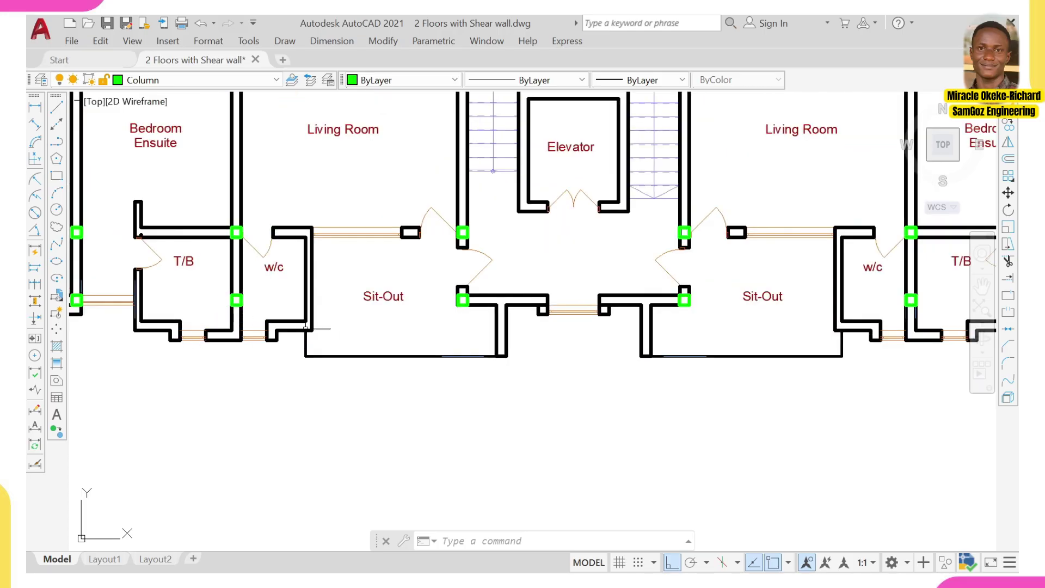
scroll(657, 347, "down", 2)
middle_click_drag(543, 343, 695, 350)
scroll(537, 345, "up", 4)
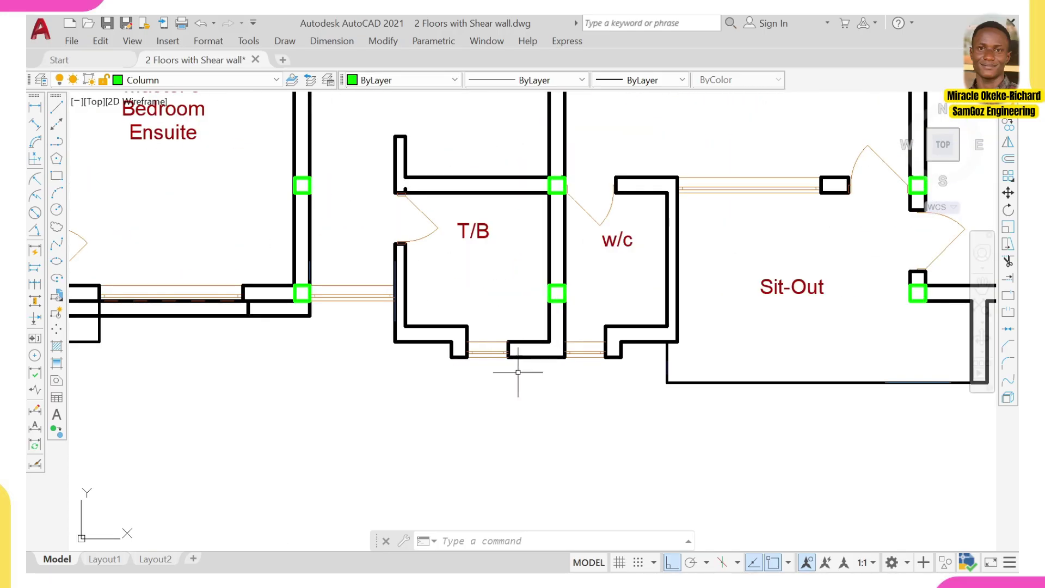
scroll(719, 340, "down", 2)
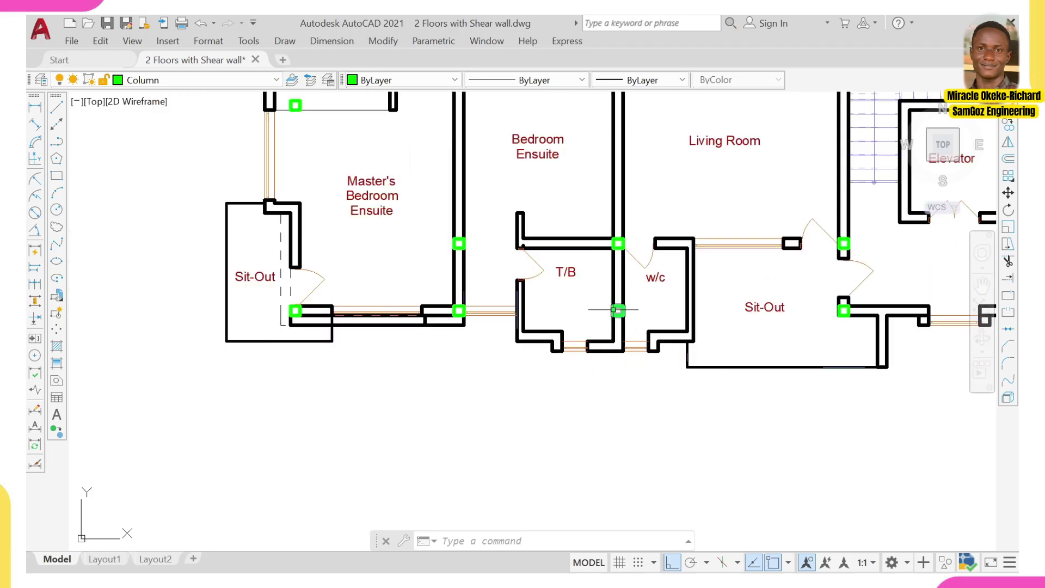
scroll(586, 343, "up", 4)
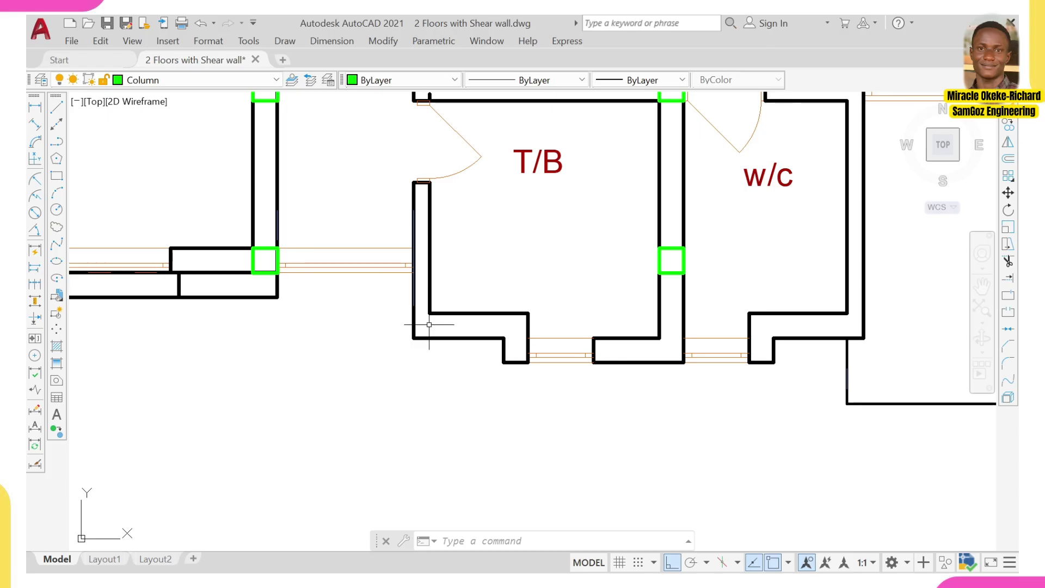
scroll(639, 347, "down", 2)
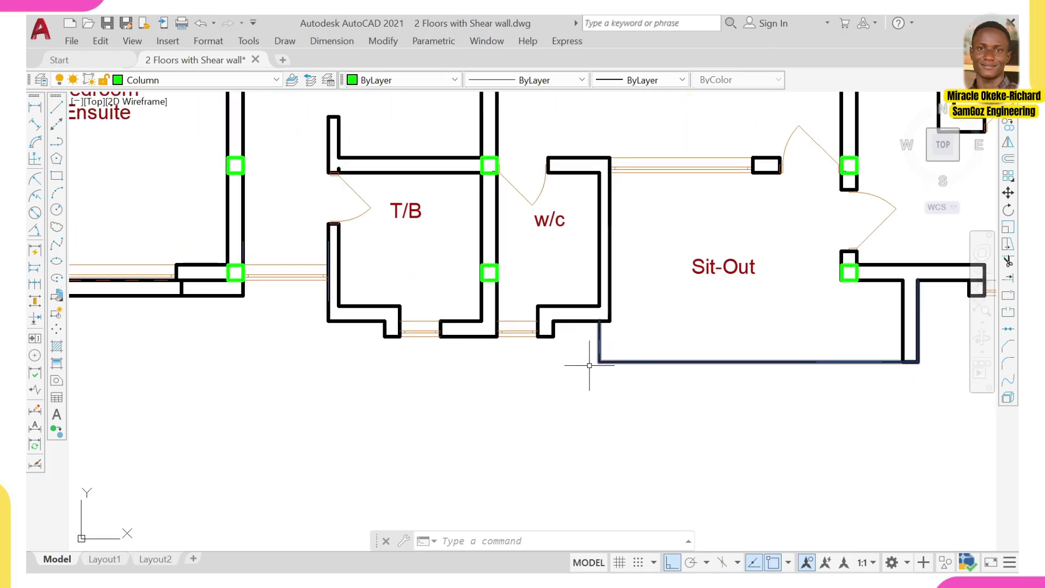
scroll(612, 311, "down", 3)
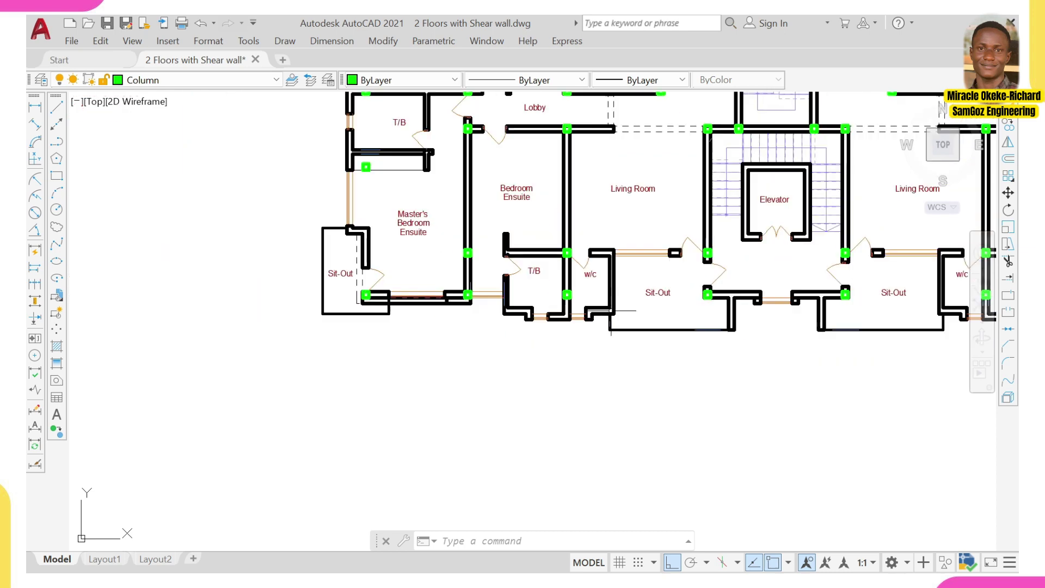
Examine the building's exterior rendering, especially the balconies and the projecting wall corners.
scroll(634, 294, "down", 6)
scroll(480, 284, "down", 5)
mouse_move(329, 296)
middle_mouse_down()
mouse_move(508, 369)
mouse_move(550, 415)
middle_mouse_up()
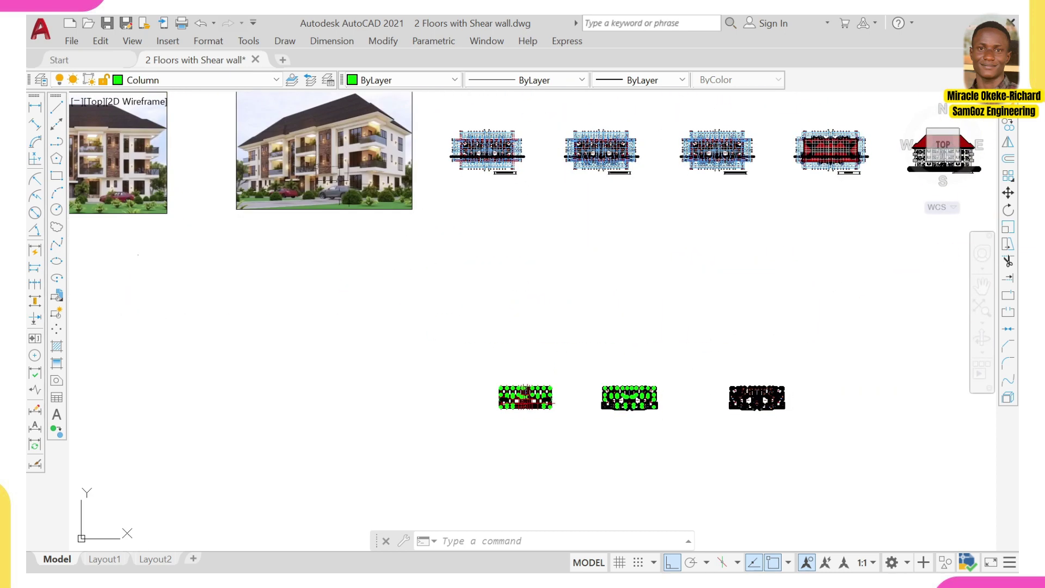
scroll(327, 145, "up", 4)
scroll(256, 157, "up", 2)
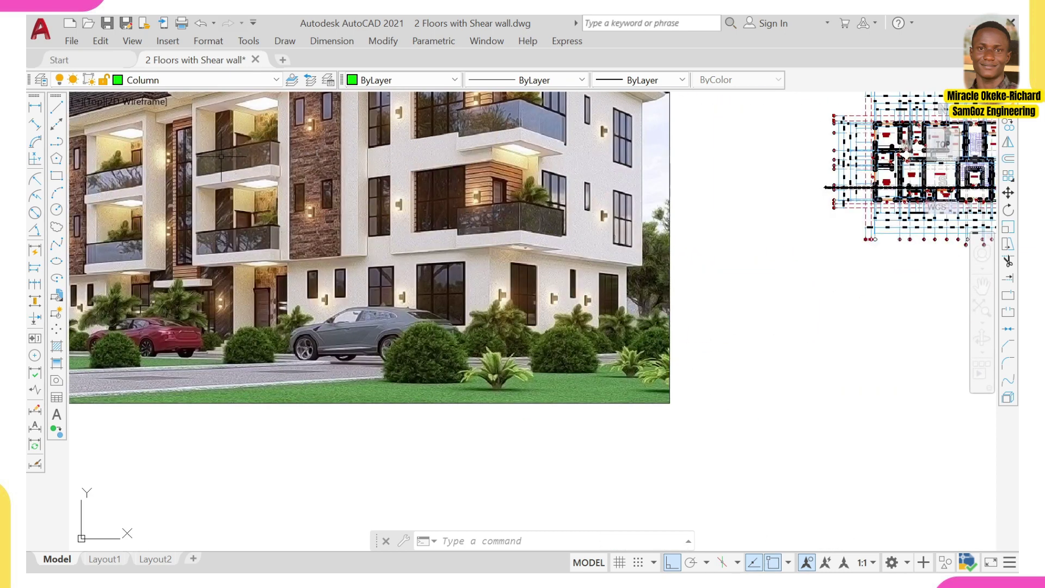
scroll(204, 132, "down", 5)
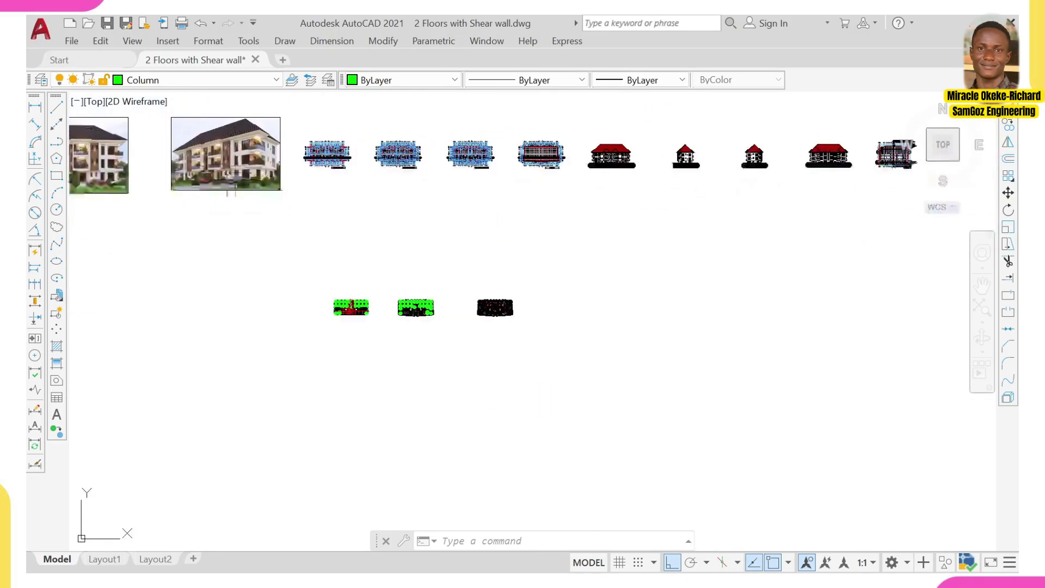
Inspect the copied column at the Sit-Out door of the western Master's Bedroom Ensuite against the wall corner.
scroll(342, 257, "up", 3)
middle_click_drag(298, 277, 464, 271)
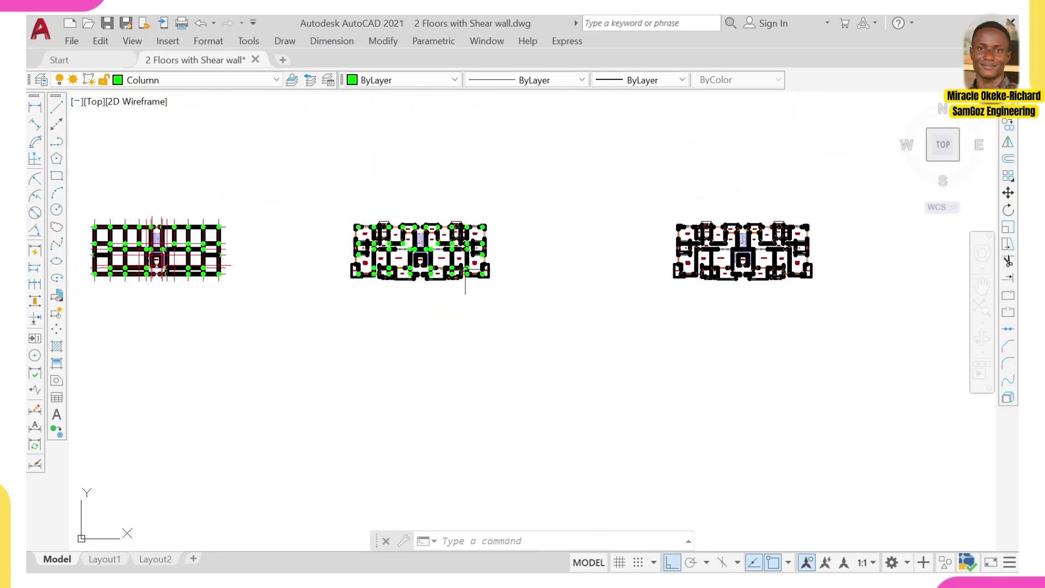
scroll(377, 258, "up", 6)
scroll(330, 289, "up", 4)
middle_click_drag(260, 332, 326, 263)
scroll(340, 281, "up", 2)
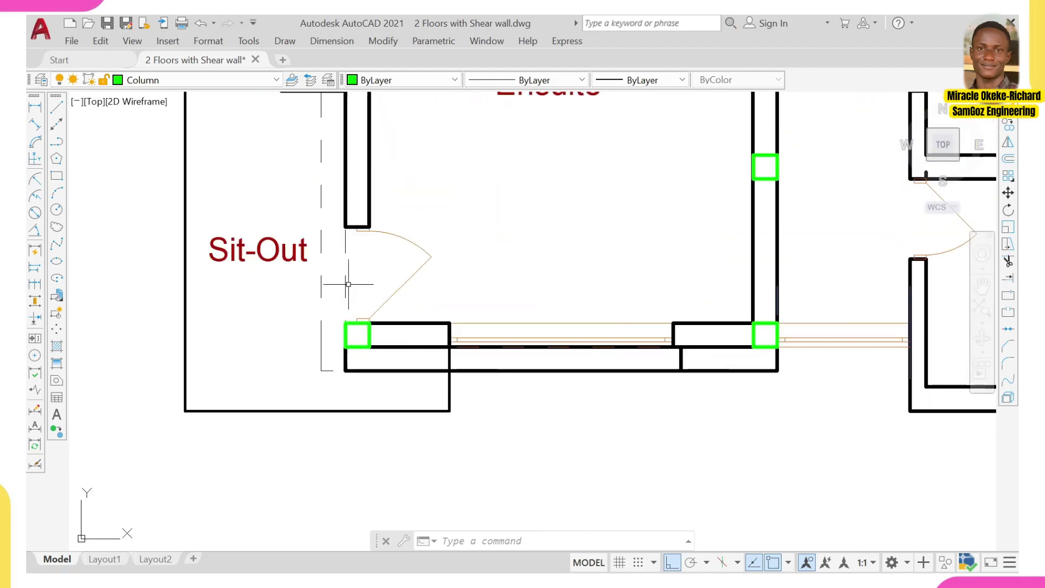
scroll(365, 332, "up", 2)
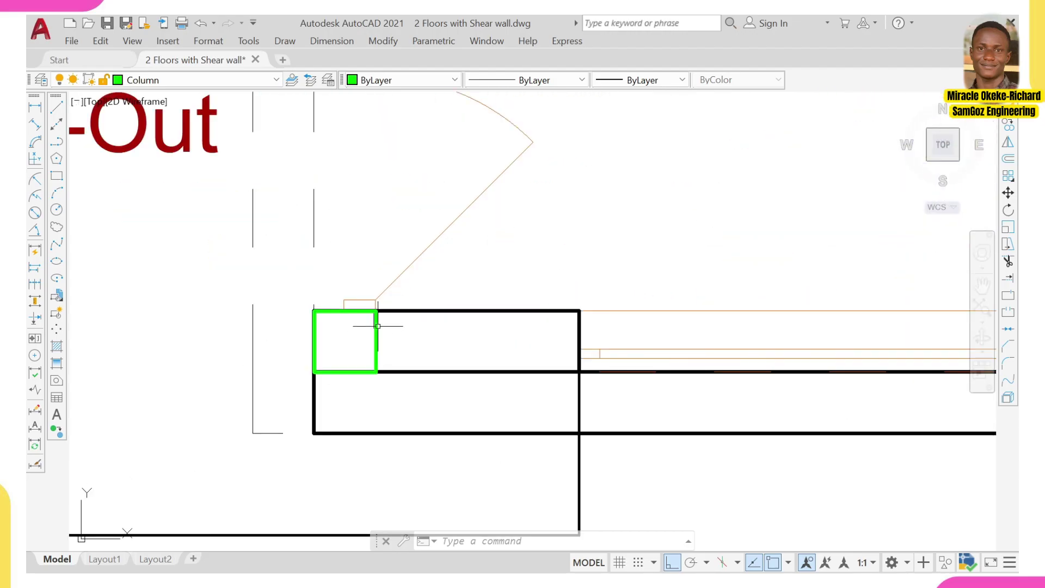
scroll(365, 332, "down", 5)
Select the free-standing column below the T/B wall in the western Master's Bedroom Ensuite.
mouse_move(368, 302)
middle_mouse_down()
mouse_move(377, 401)
mouse_move(383, 382)
middle_mouse_up()
scroll(400, 198, "up", 4)
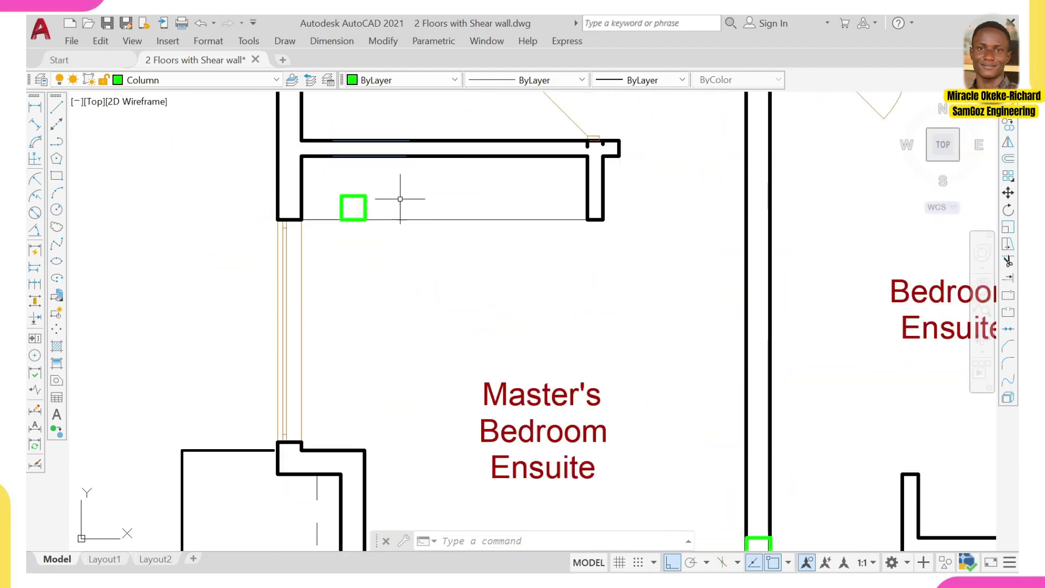
left_click(362, 190)
scroll(349, 193, "down", 4)
scroll(391, 288, "up", 4)
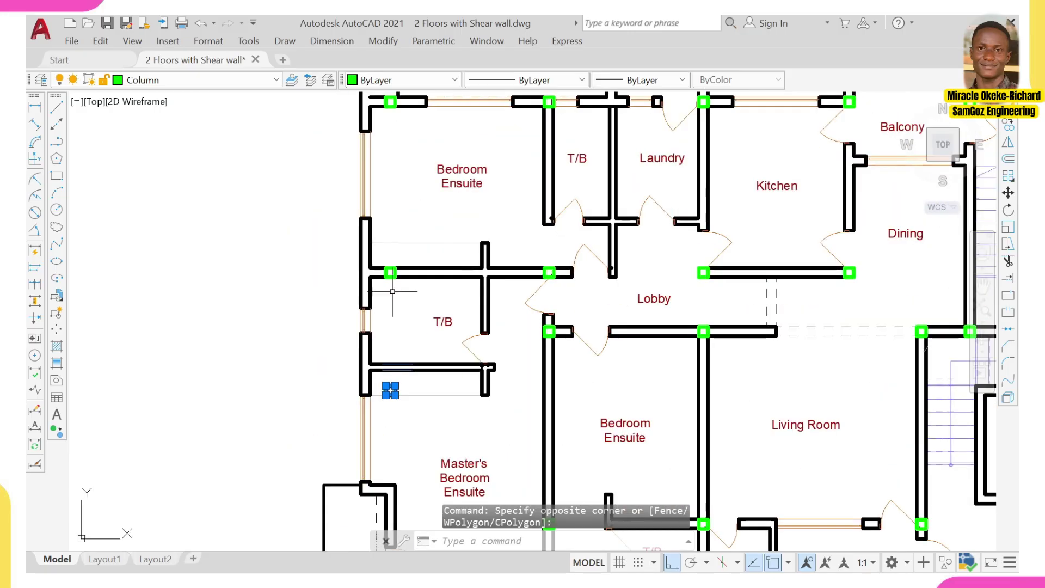
scroll(392, 312, "down", 4)
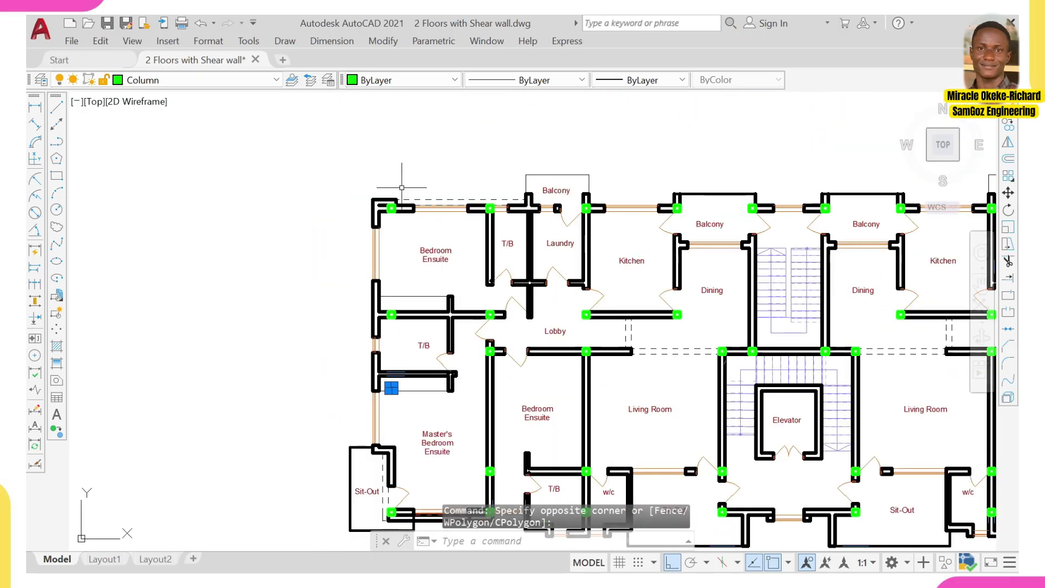
scroll(382, 220, "up", 4)
scroll(381, 226, "down", 4)
Add the matching free-standing column in the eastern Master's Bedroom Ensuite to the selection.
middle_click_drag(521, 300, 349, 253)
scroll(697, 331, "up", 4)
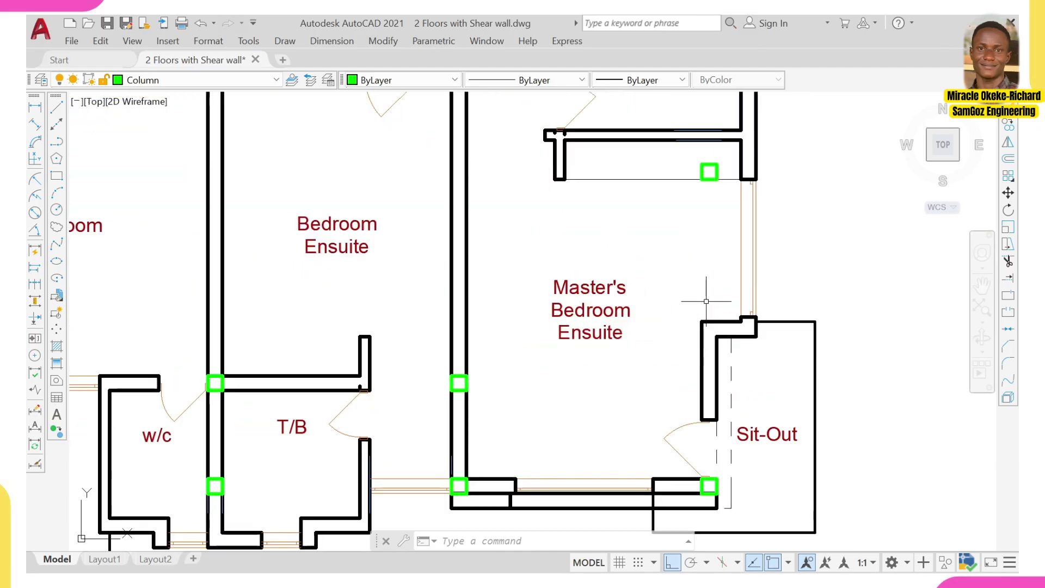
scroll(714, 168, "up", 1)
left_click(711, 169)
left_click(697, 155)
scroll(695, 180, "down", 3)
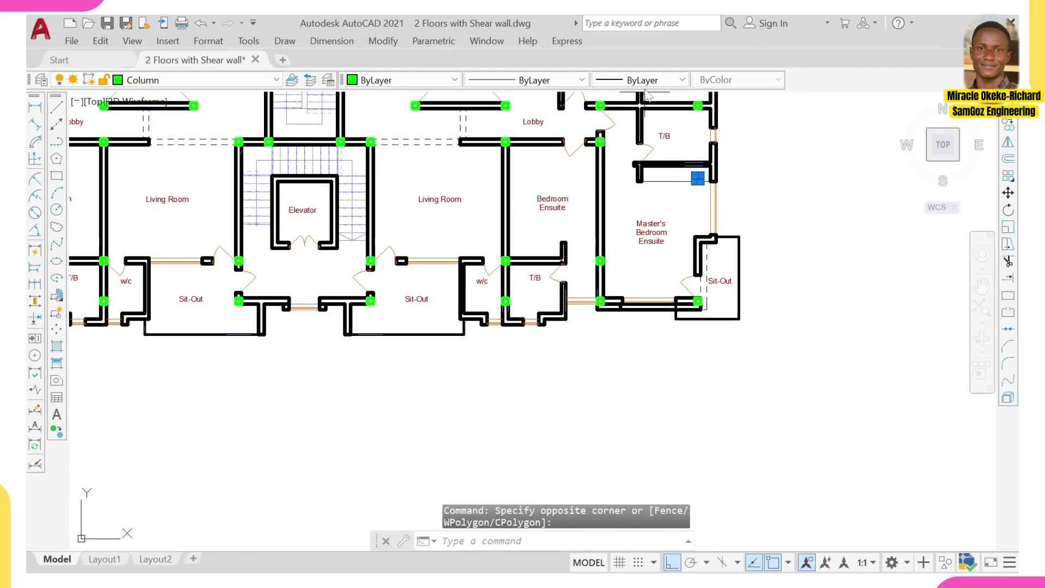
Set the colour of the two selected Master's Bedroom columns to Red and clear the selection.
middle_click_drag(647, 95, 655, 279)
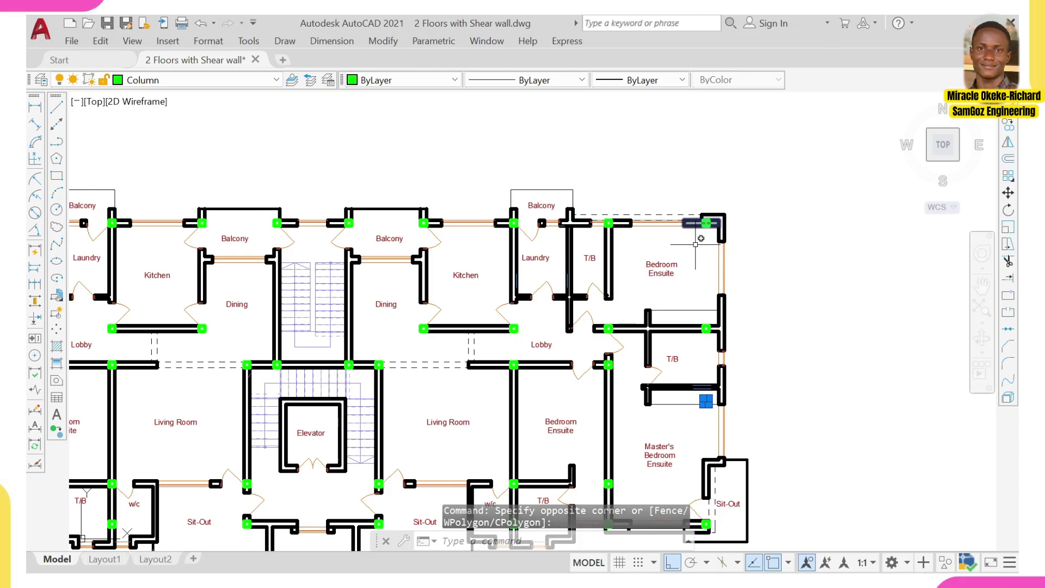
scroll(351, 228, "down", 3)
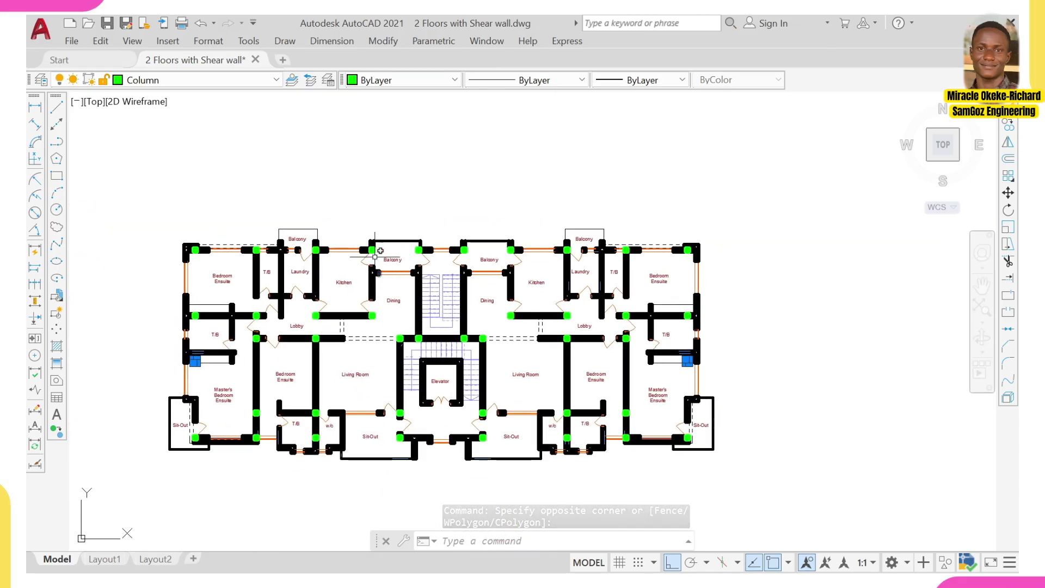
scroll(328, 247, "up", 4)
scroll(468, 243, "down", 1)
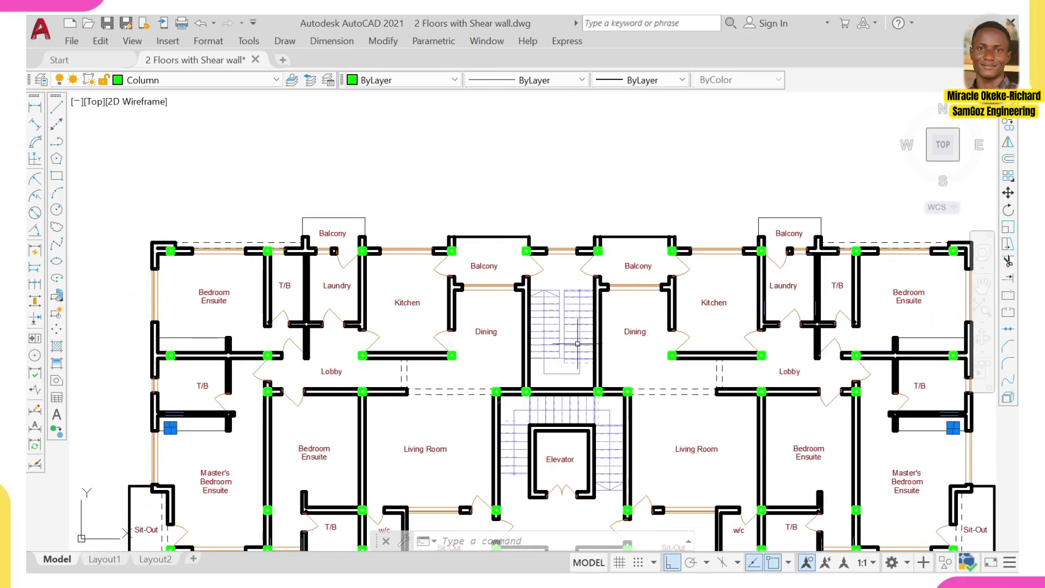
middle_click_drag(561, 434, 560, 350)
middle_click_drag(434, 435, 487, 368)
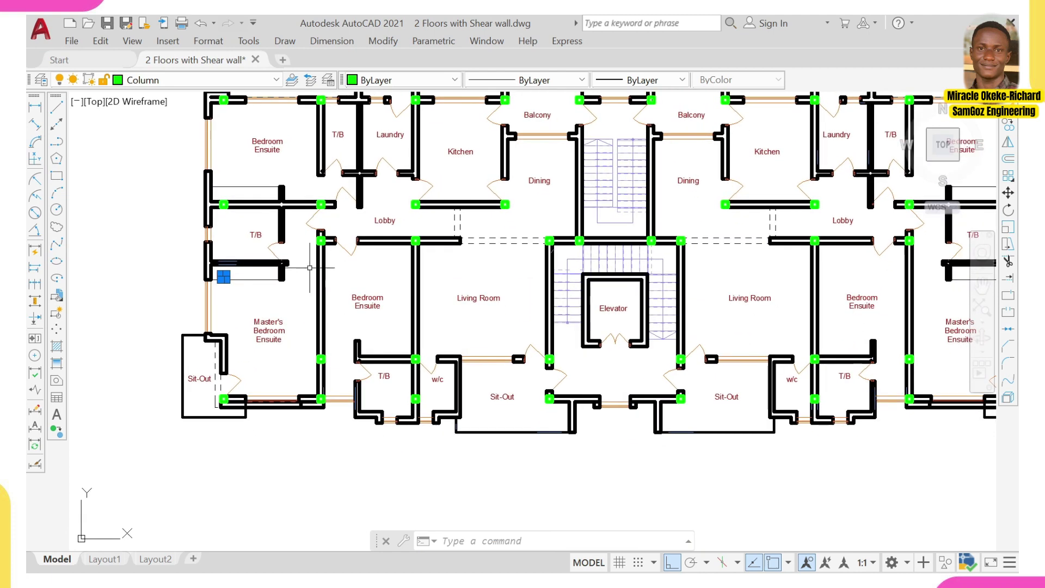
left_click(401, 80)
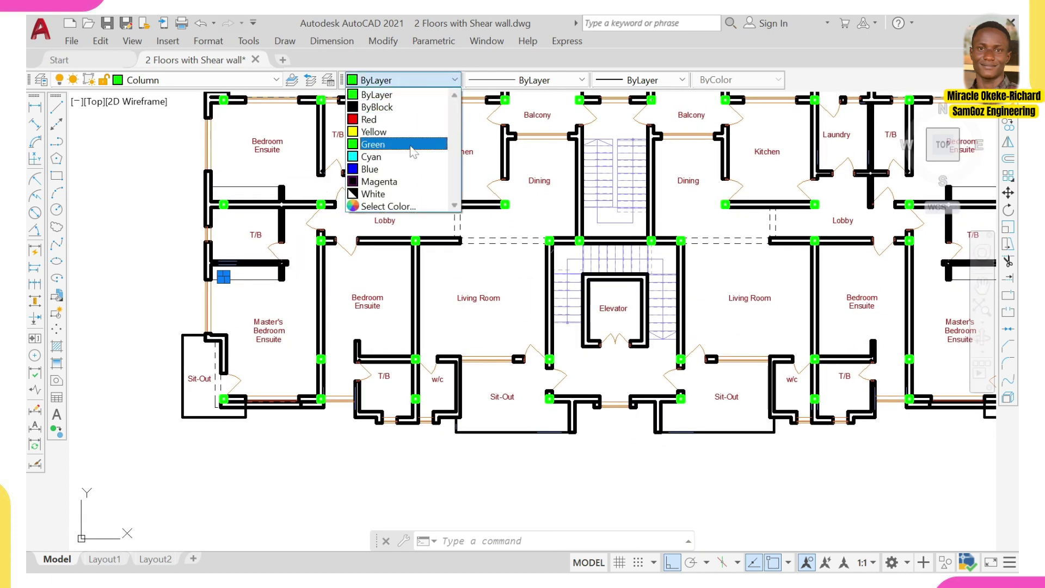
left_click(407, 118)
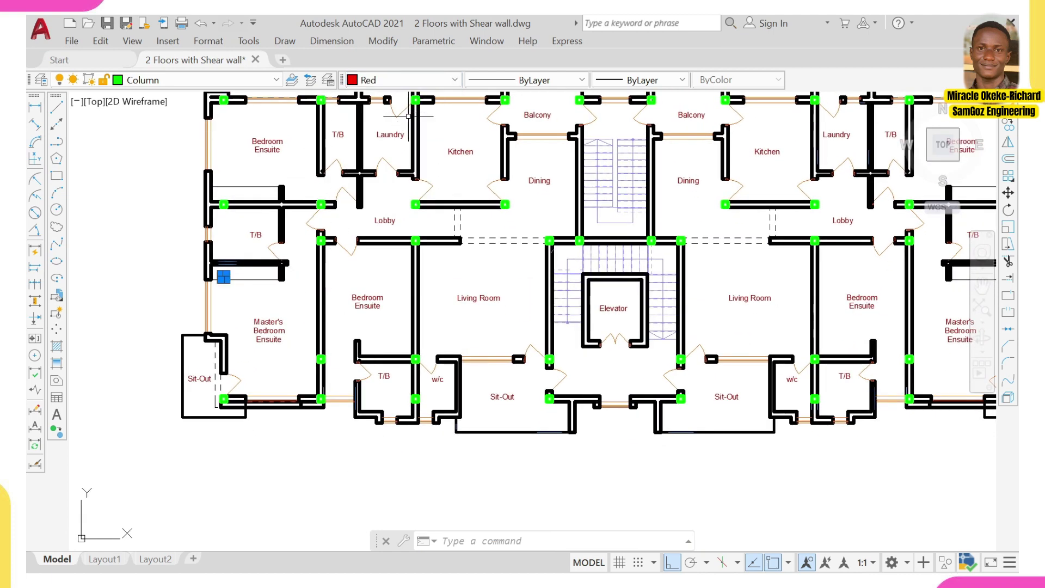
left_click(406, 156)
key("Escape")
Check the red columns' positions against the nearby walls in both Master's Bedroom Ensuites.
scroll(218, 275, "down", 3)
scroll(218, 275, "up", 6)
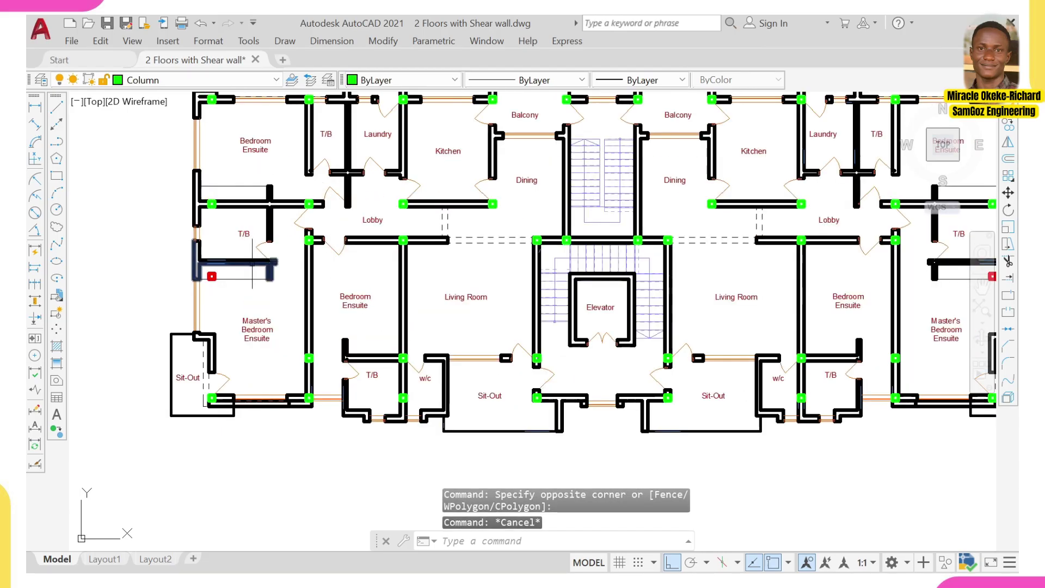
scroll(212, 281, "up", 2)
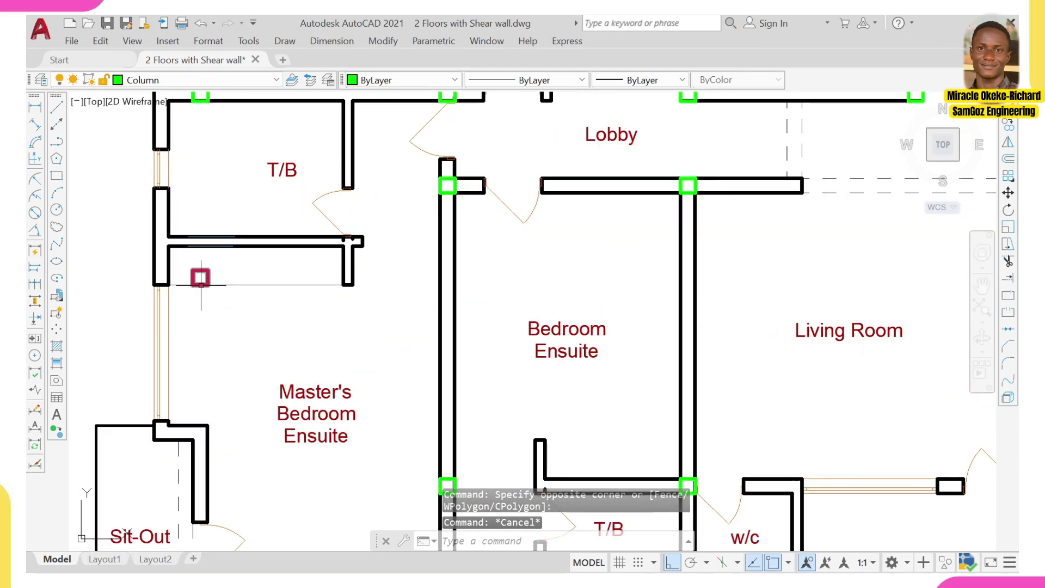
scroll(202, 279, "up", 3)
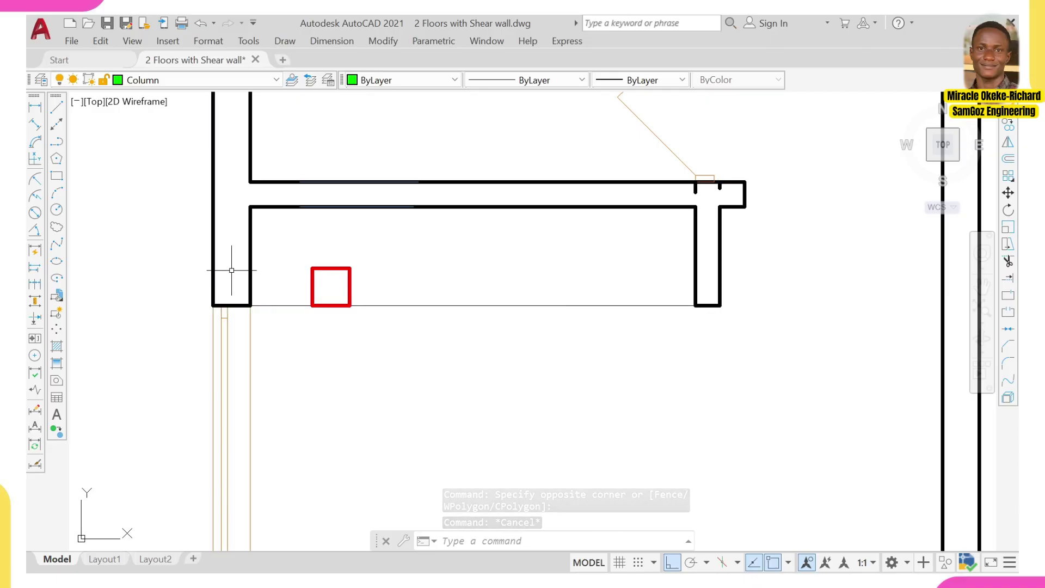
scroll(234, 274, "down", 5)
mouse_move(606, 285)
middle_mouse_down()
mouse_move(386, 294)
mouse_move(566, 296)
middle_mouse_up()
scroll(386, 293, "down", 6)
scroll(537, 294, "up", 4)
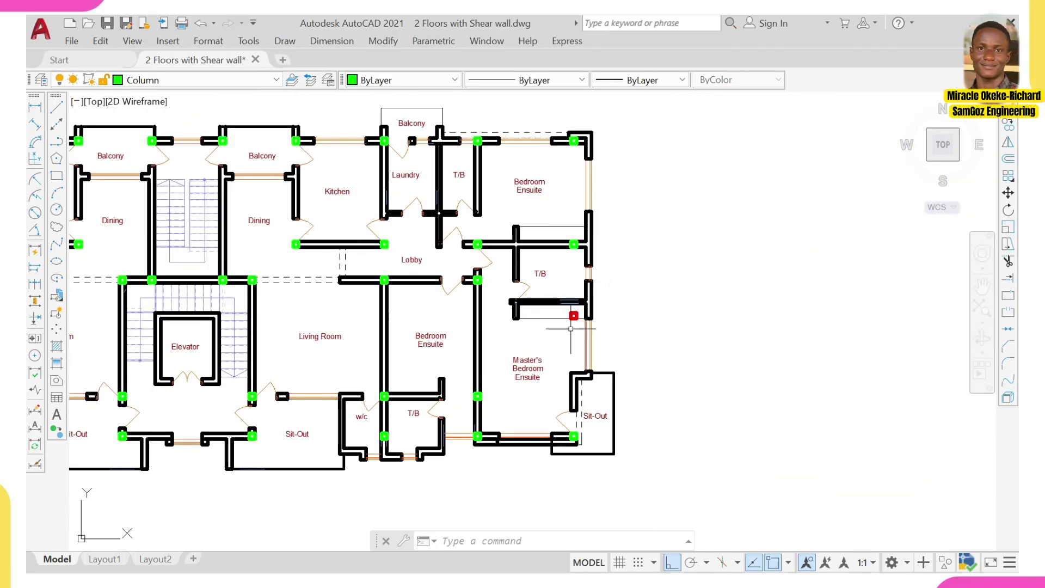
scroll(398, 313, "down", 2)
middle_click_drag(143, 299, 281, 319)
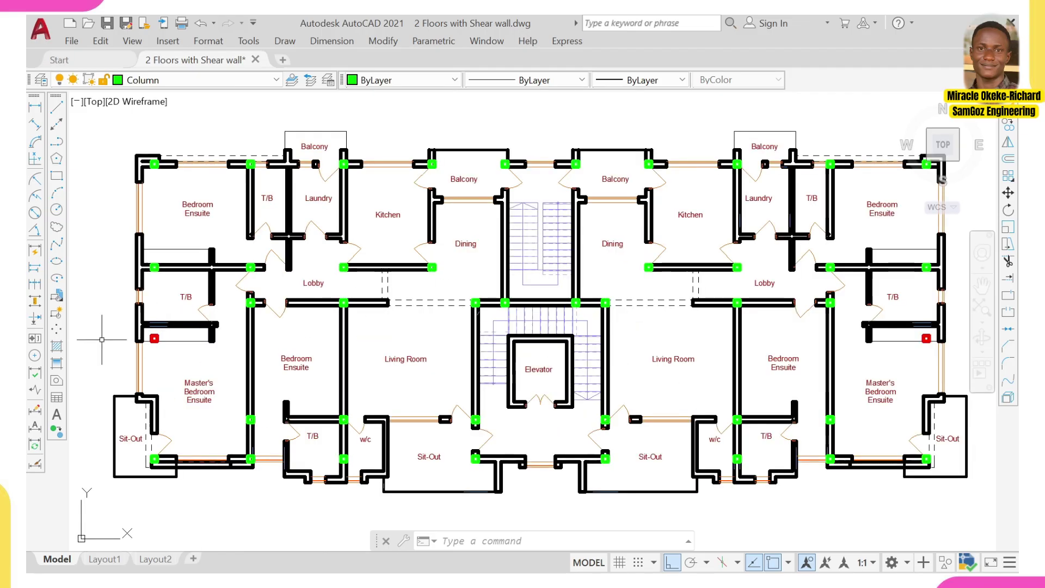
Start copying the red column in the western Master's Bedroom Ensuite, using its lower-left corner as base point.
scroll(98, 333, "up", 6)
left_click(288, 331)
left_click(288, 332)
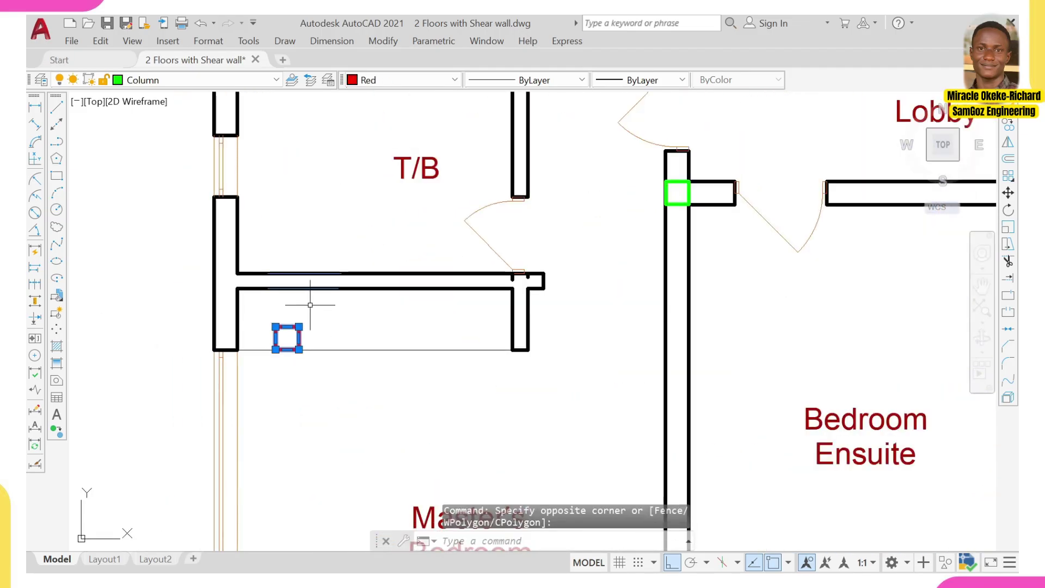
type("co")
key("Return")
scroll(305, 332, "up", 3)
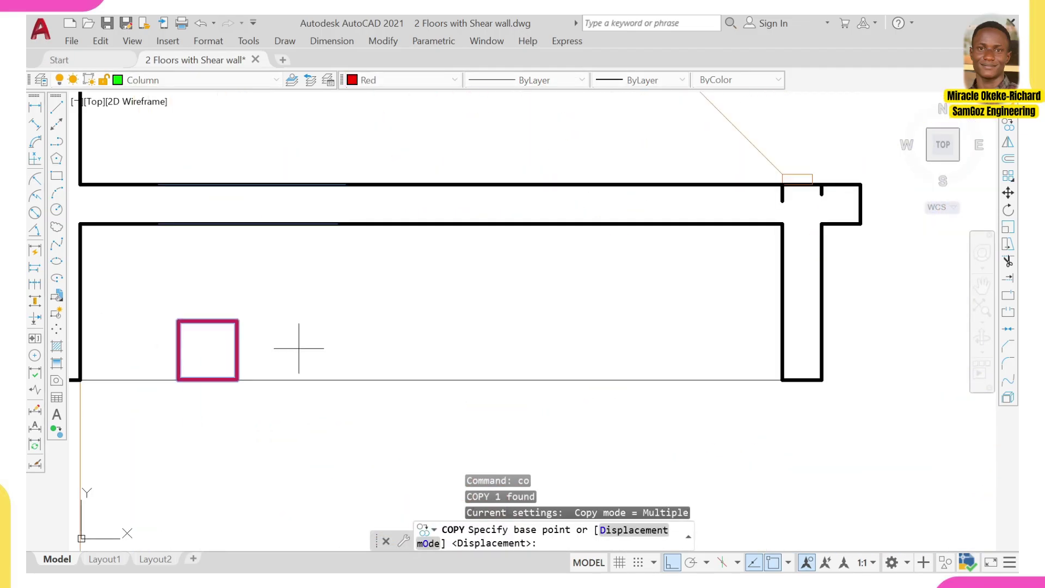
left_click(178, 378)
Undo the misplaced column copy, place it flush in the outer wall's end above the bedroom window, and end copying.
middle_click_drag(210, 358, 303, 345)
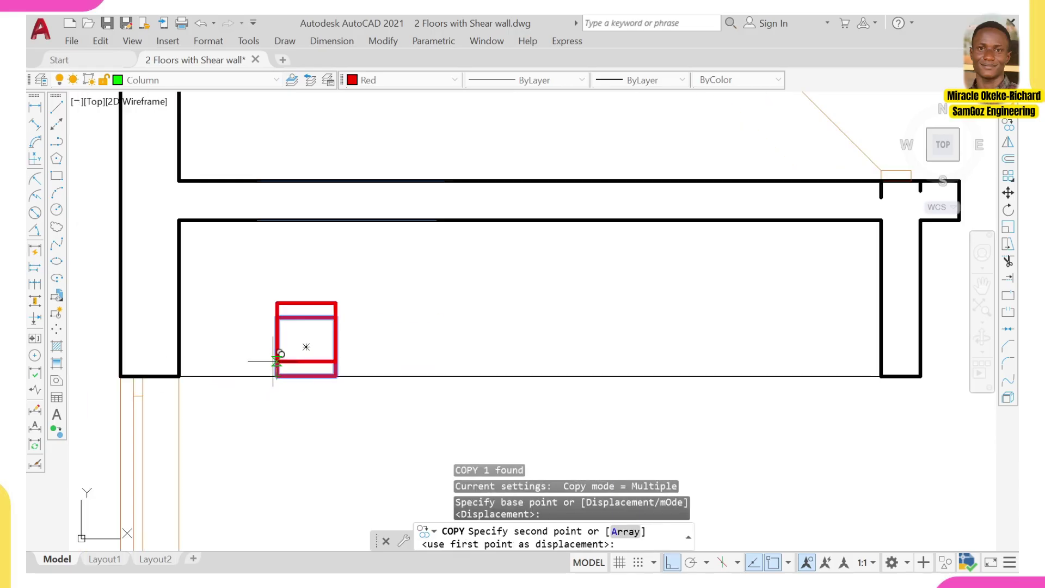
type("u")
key("Return")
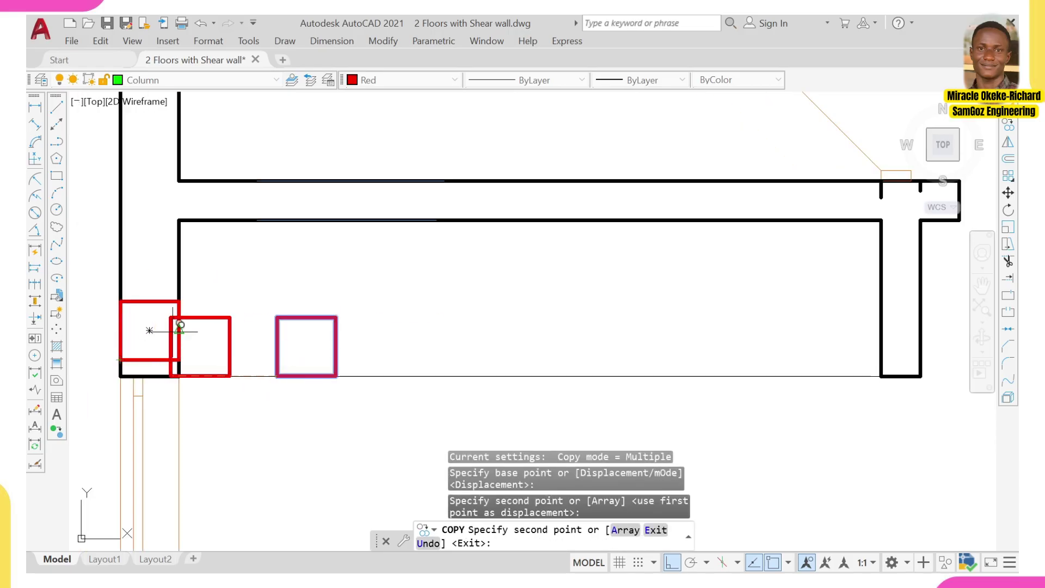
scroll(155, 329, "down", 3)
middle_click_drag(166, 336, 275, 337)
scroll(278, 352, "up", 5)
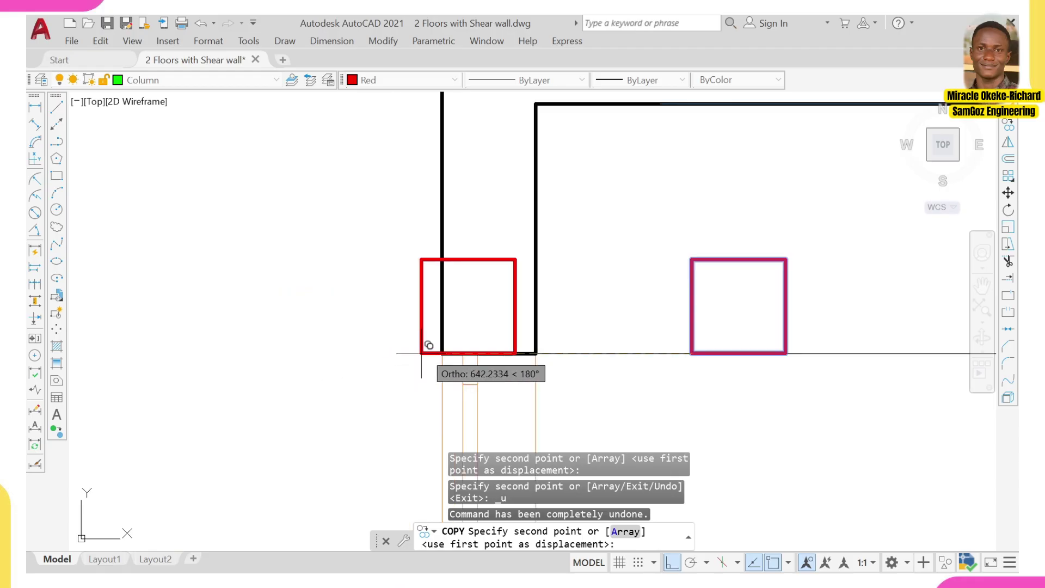
left_click(446, 354)
scroll(438, 346, "down", 4)
key("Escape")
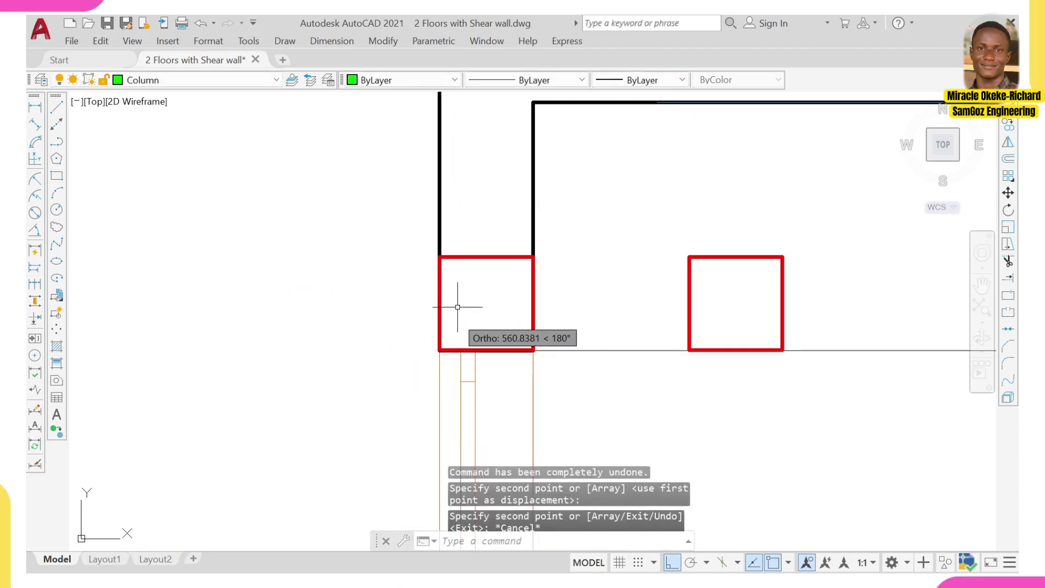
Set the colour of the copied column in the western outer wall to Magenta and clear the selection.
left_click(457, 303)
left_click(447, 237)
left_click(403, 80)
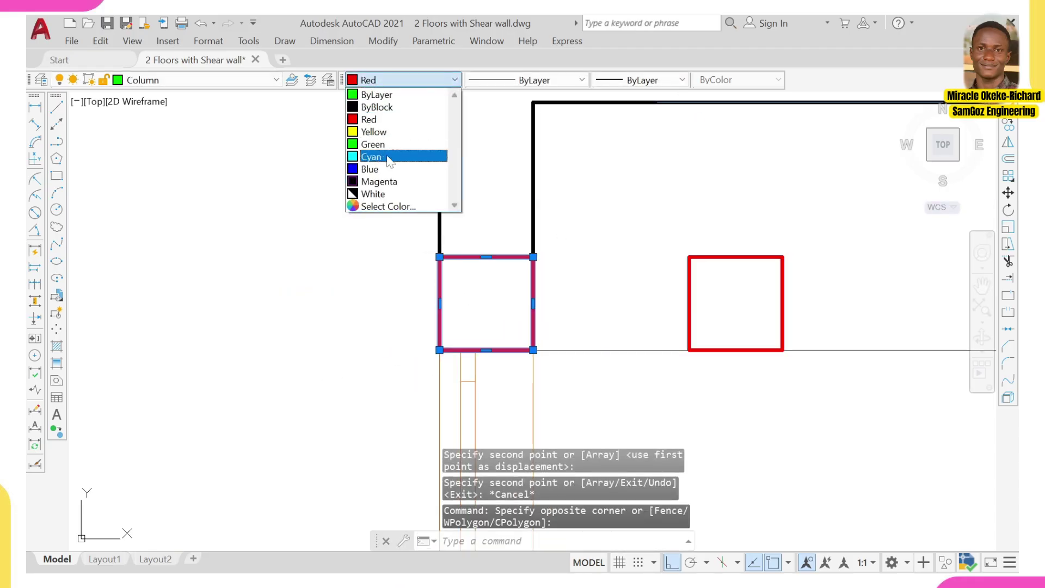
left_click(407, 181)
key("Escape")
Copy the red column in the eastern Master's Bedroom Ensuite by its lower-right corner onto the outer wall's lower-right corner above the window.
scroll(438, 217, "down", 8)
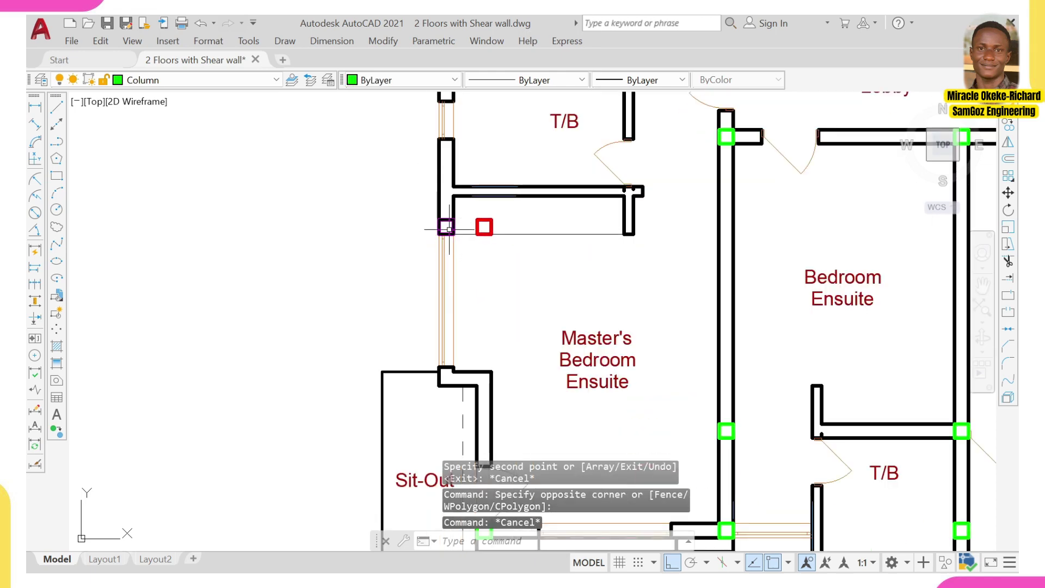
scroll(449, 228, "up", 3)
scroll(454, 218, "down", 8)
middle_click_drag(602, 237, 383, 266)
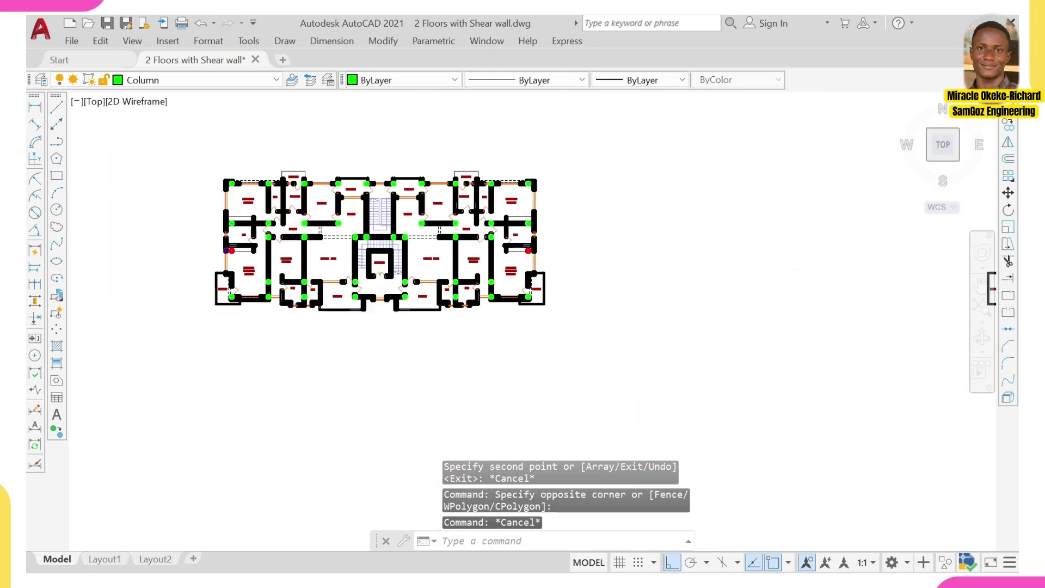
scroll(531, 258, "up", 5)
scroll(484, 255, "up", 10)
left_click(542, 257)
left_click(452, 112)
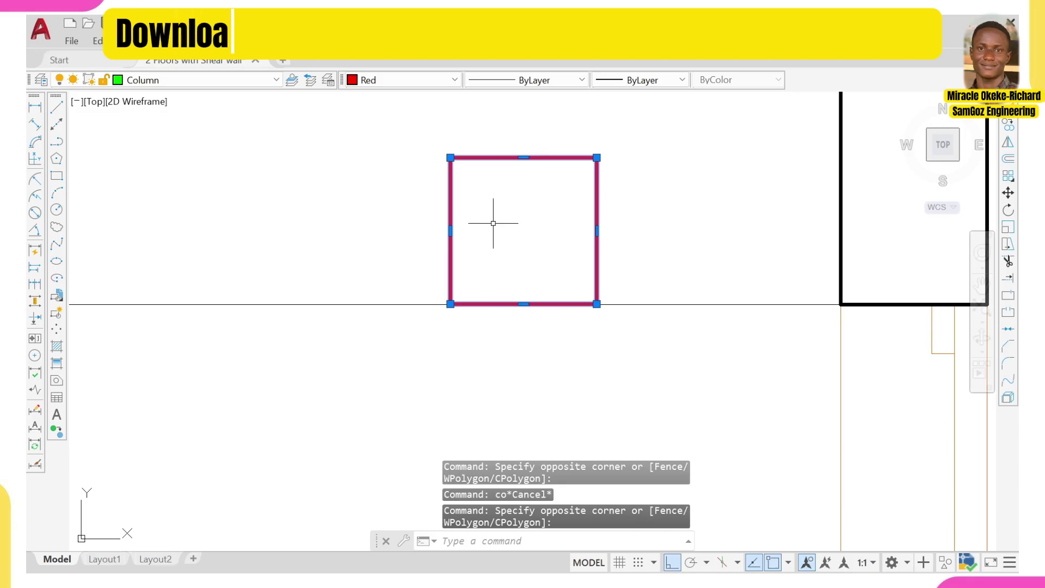
type("co")
key("Return")
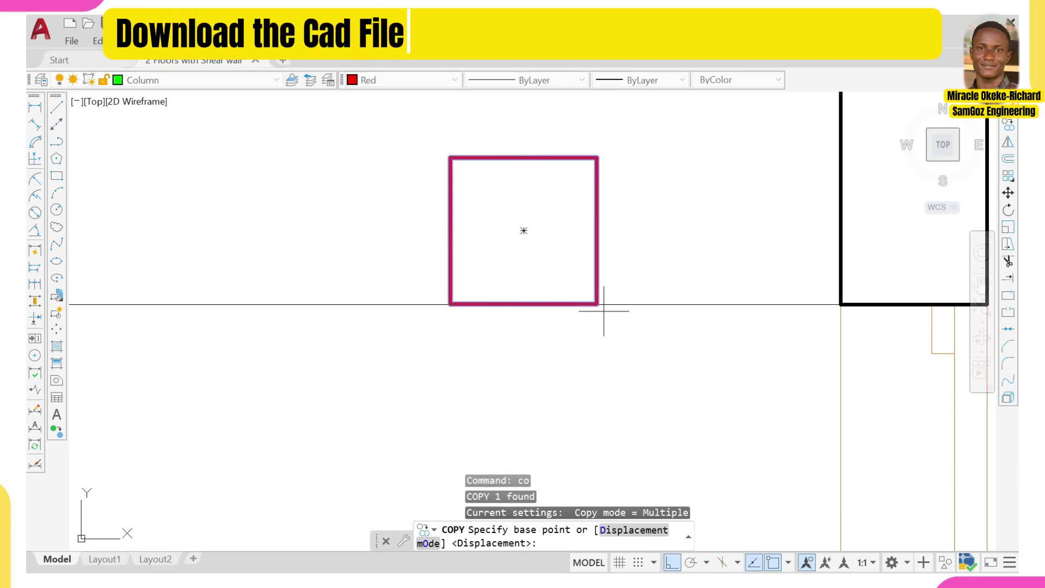
left_click(597, 304)
middle_click_drag(873, 308, 604, 305)
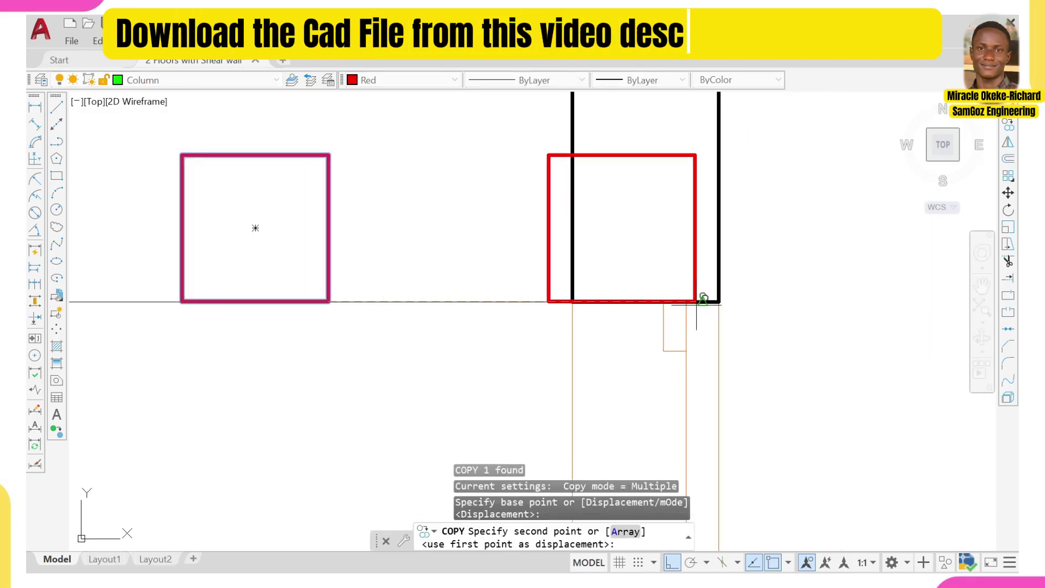
left_click(719, 303)
key("Escape")
Set the colour of the copied column in the eastern outer wall to Magenta and clear the selection.
scroll(714, 376, "down", 2)
left_click(672, 239)
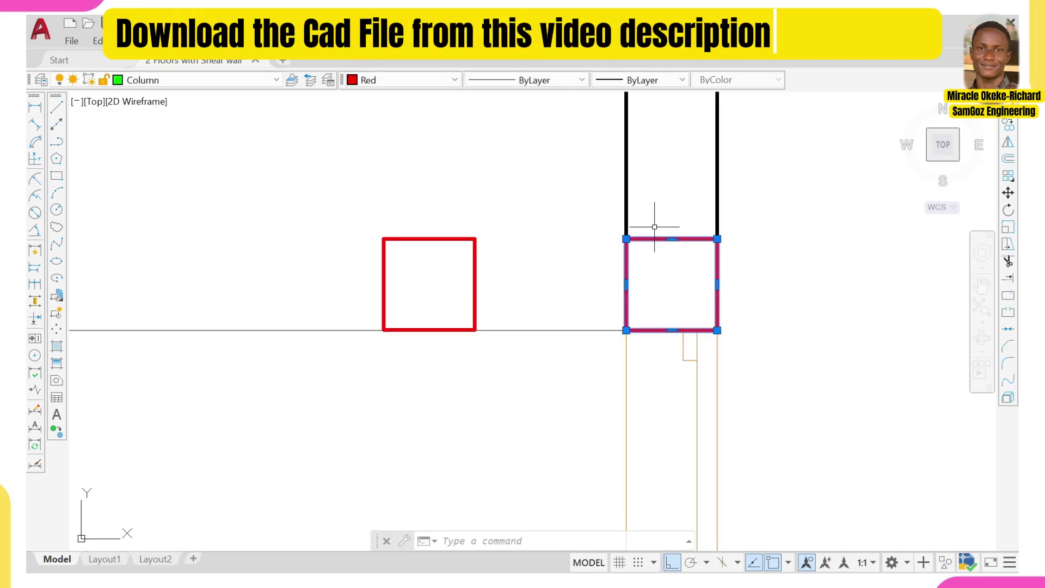
left_click(378, 77)
left_click(379, 181)
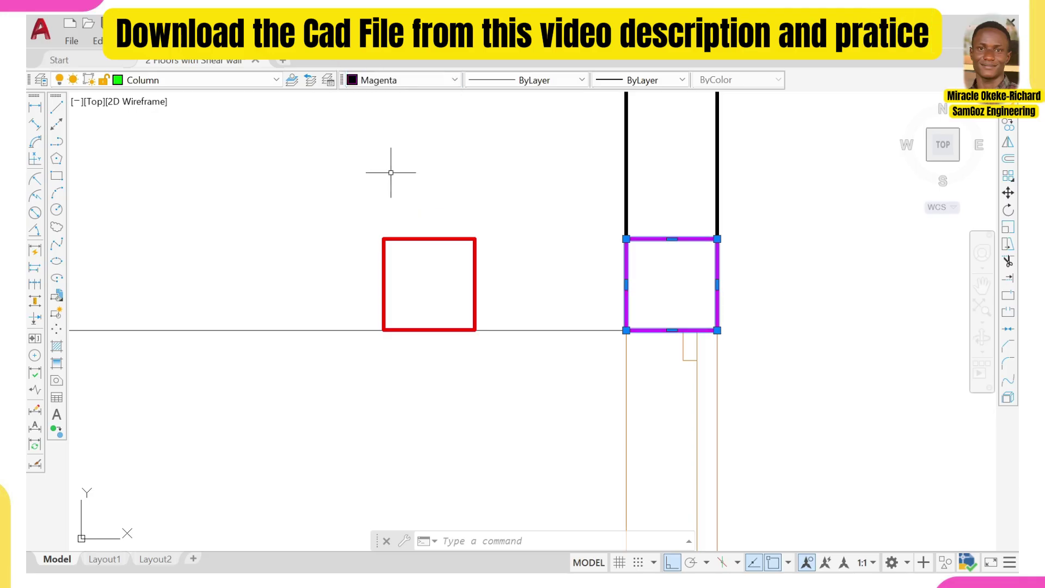
key("Escape")
Compare the structural layout with the architectural plan and examine the balcony outline north of the western Laundry.
scroll(401, 191, "down", 5)
middle_click_drag(368, 201, 586, 211)
scroll(566, 214, "down", 2)
middle_click_drag(456, 216, 640, 249)
middle_click_drag(425, 204, 515, 283)
scroll(521, 291, "down", 5)
middle_click_drag(258, 270, 382, 277)
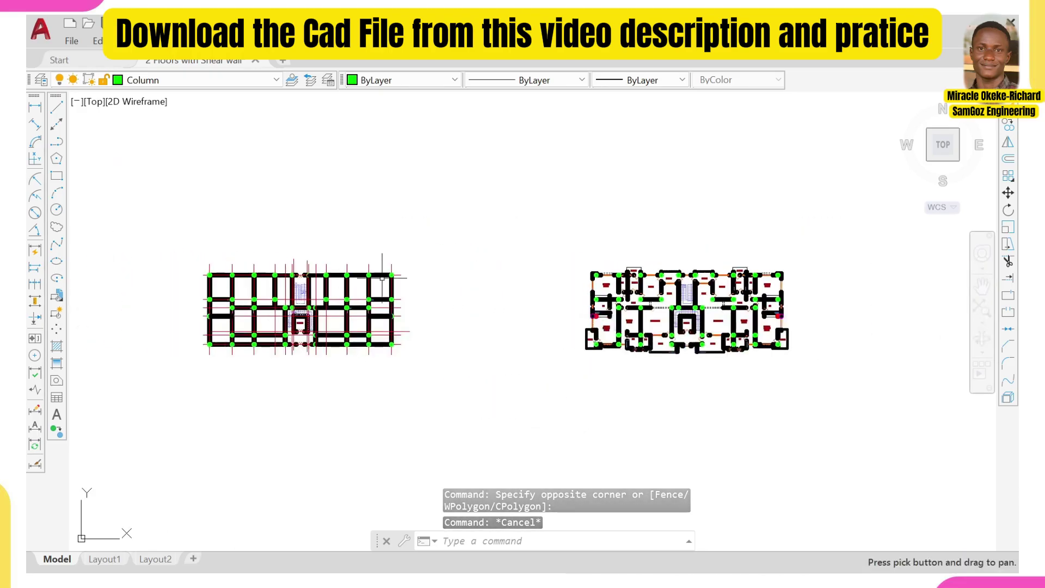
middle_click_drag(711, 303, 546, 290)
scroll(438, 255, "up", 10)
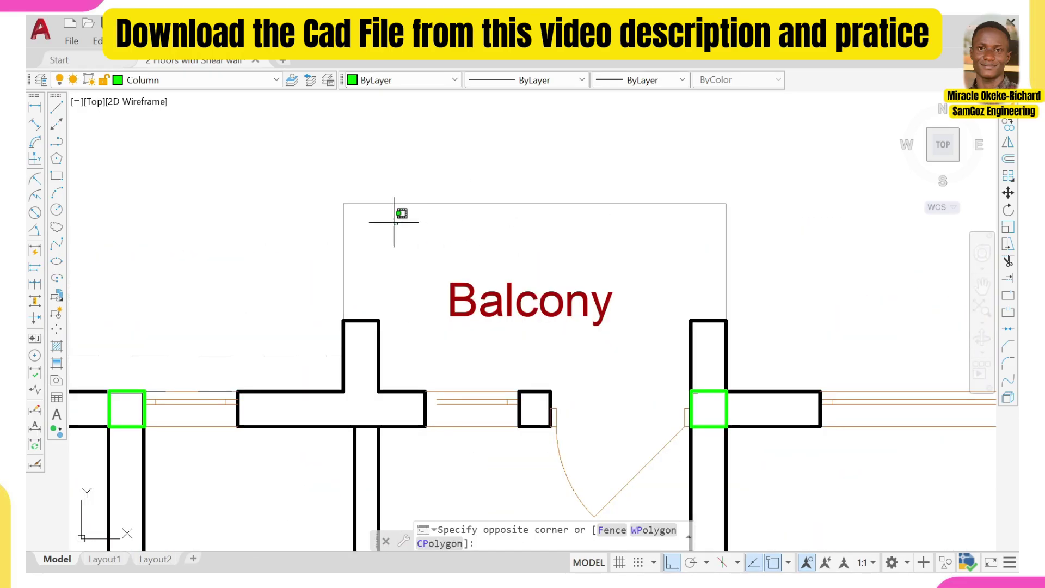
scroll(686, 248, "down", 6)
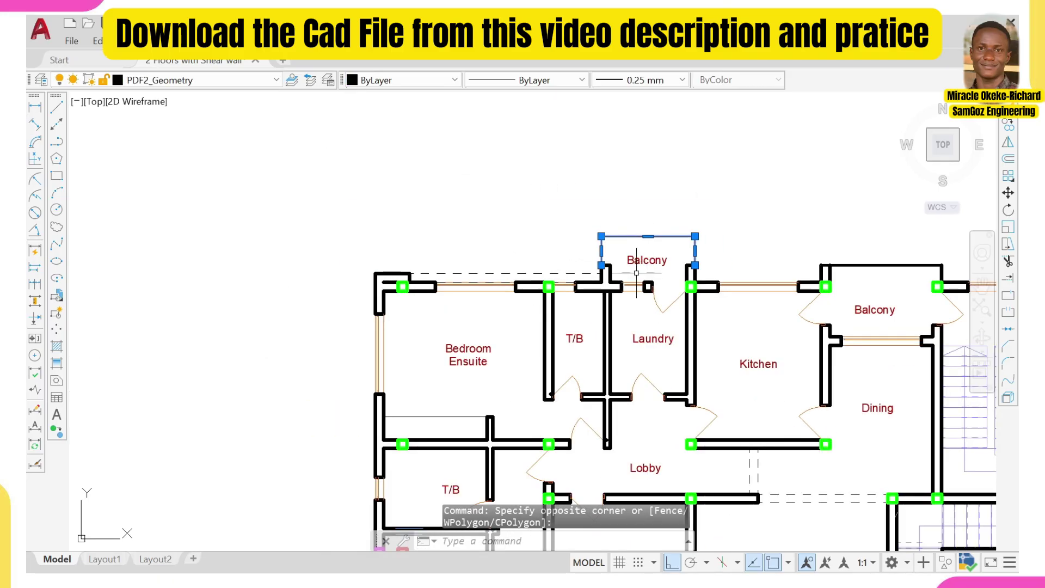
scroll(453, 331, "down", 6)
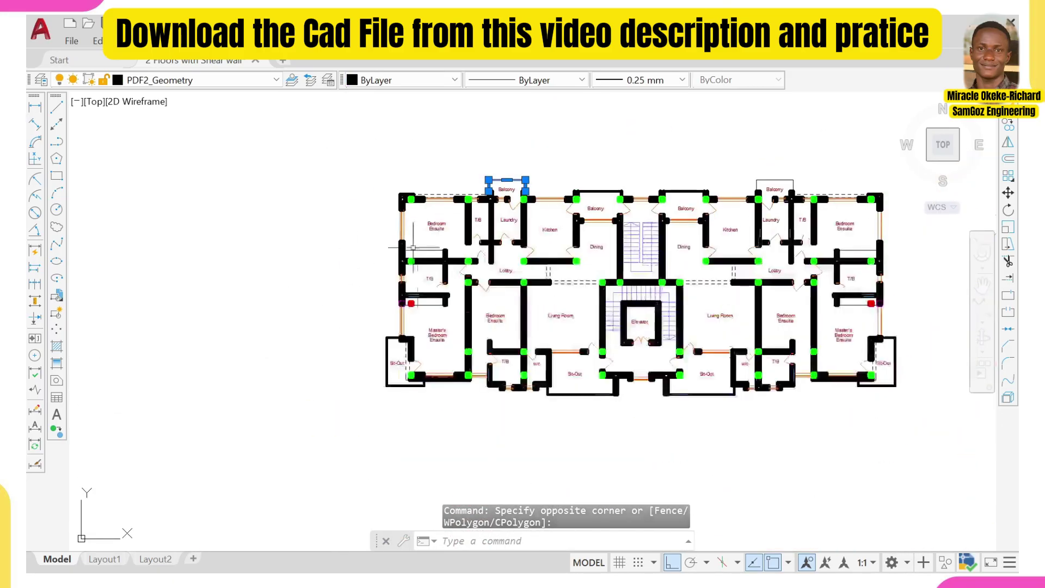
Examine the long wall strip below the western Master's Bedroom window, selecting it briefly to identify its extent.
scroll(433, 363, "up", 6)
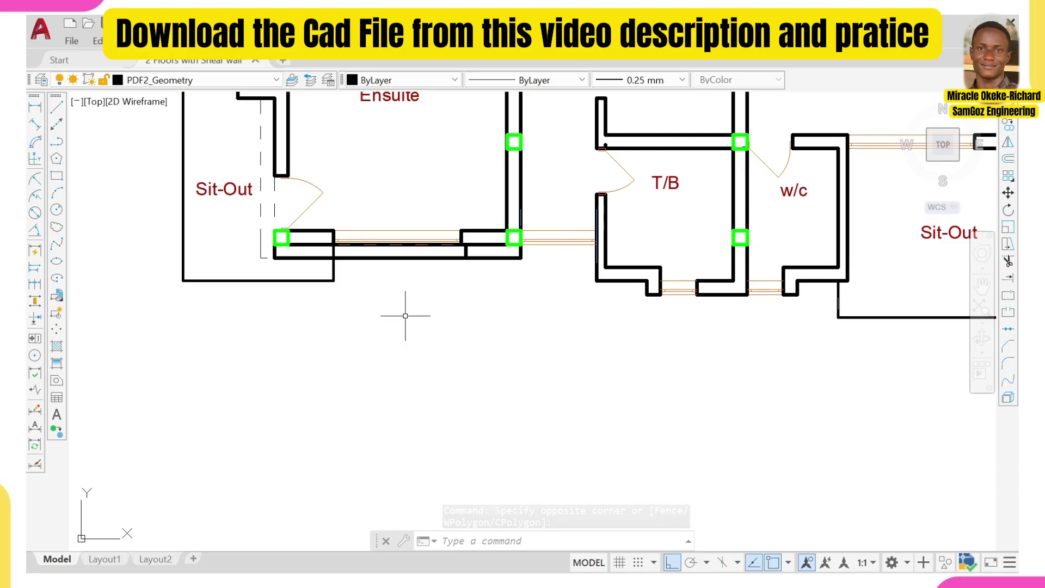
scroll(371, 268, "up", 5)
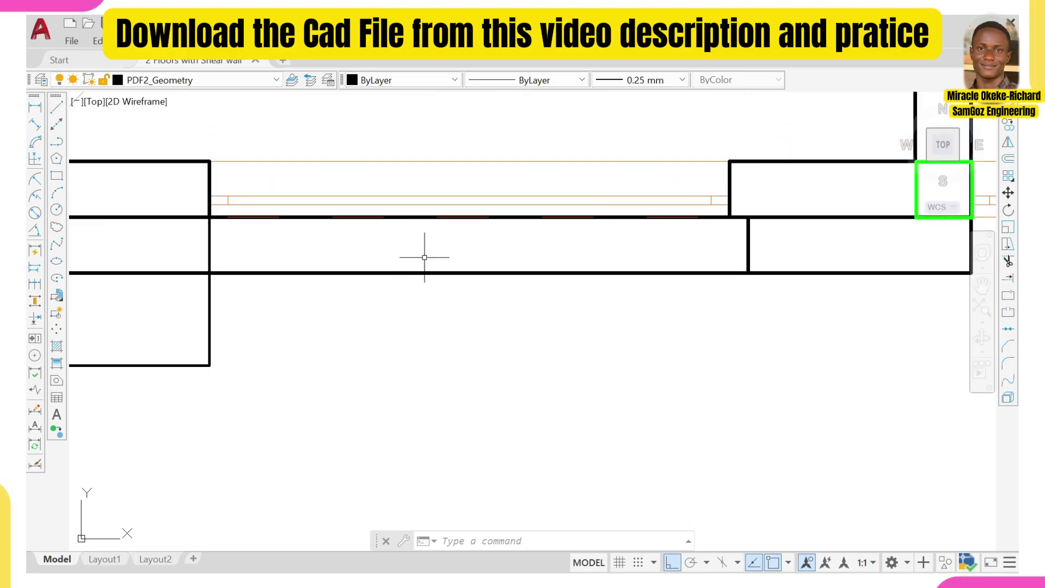
left_click(571, 286)
left_click(536, 247)
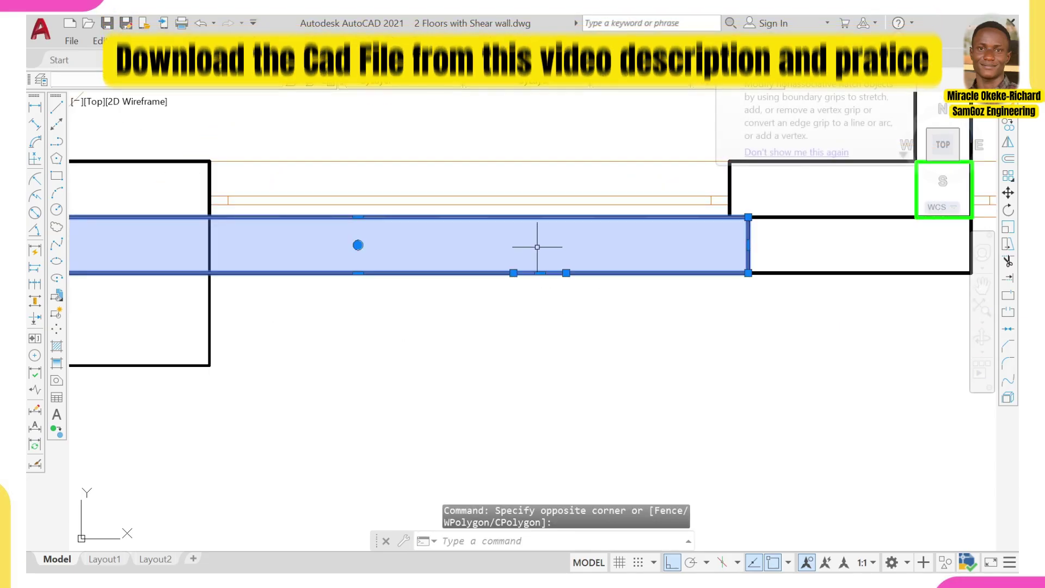
key("Escape")
Compare the building's front rendering with the Sit-Out and wall strip below the western Master's Bedroom on the floor plan.
scroll(550, 259, "down", 2)
scroll(512, 269, "down", 6)
middle_click_drag(296, 269, 676, 348)
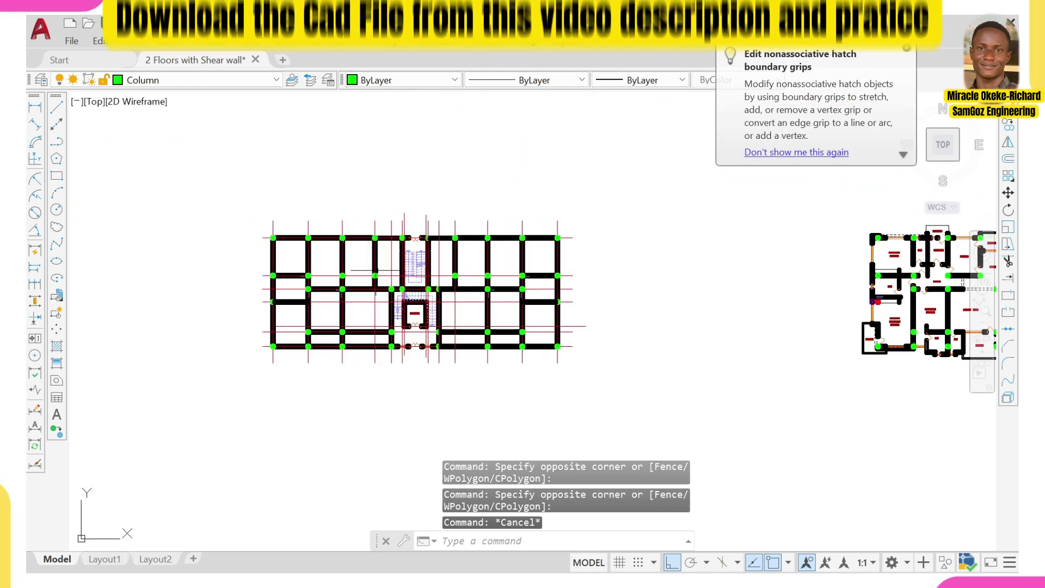
scroll(297, 258, "down", 3)
middle_click_drag(246, 214, 558, 325)
middle_click_drag(277, 175, 489, 379)
scroll(490, 379, "down", 2)
scroll(337, 267, "up", 4)
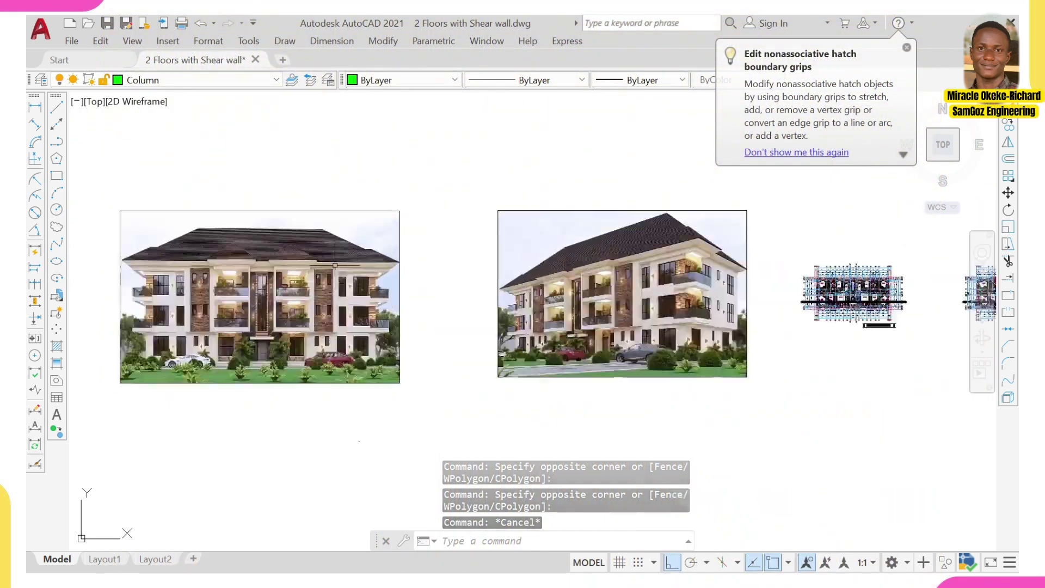
scroll(370, 303, "up", 5)
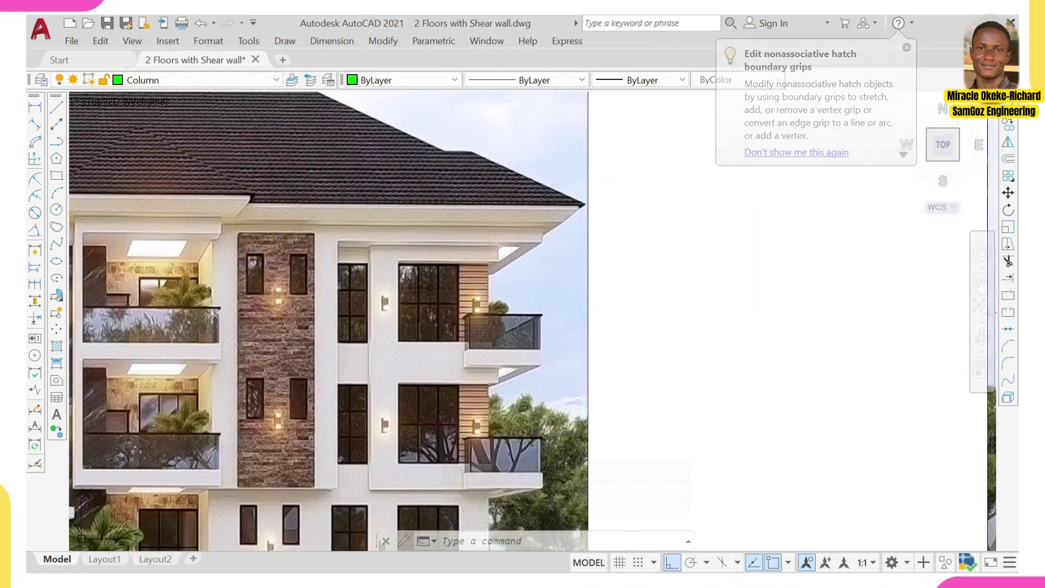
scroll(426, 305, "down", 10)
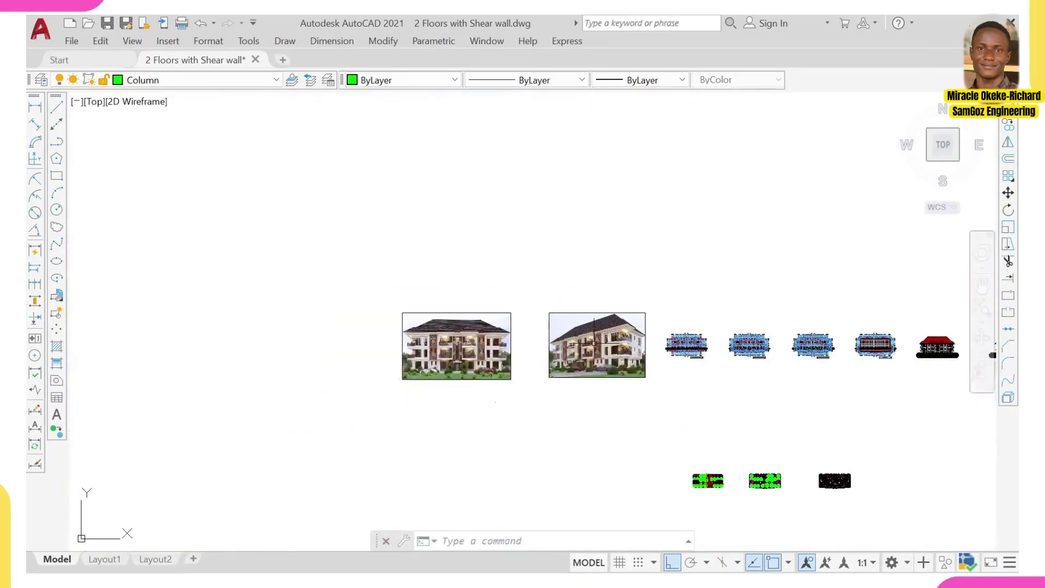
scroll(587, 430, "up", 15)
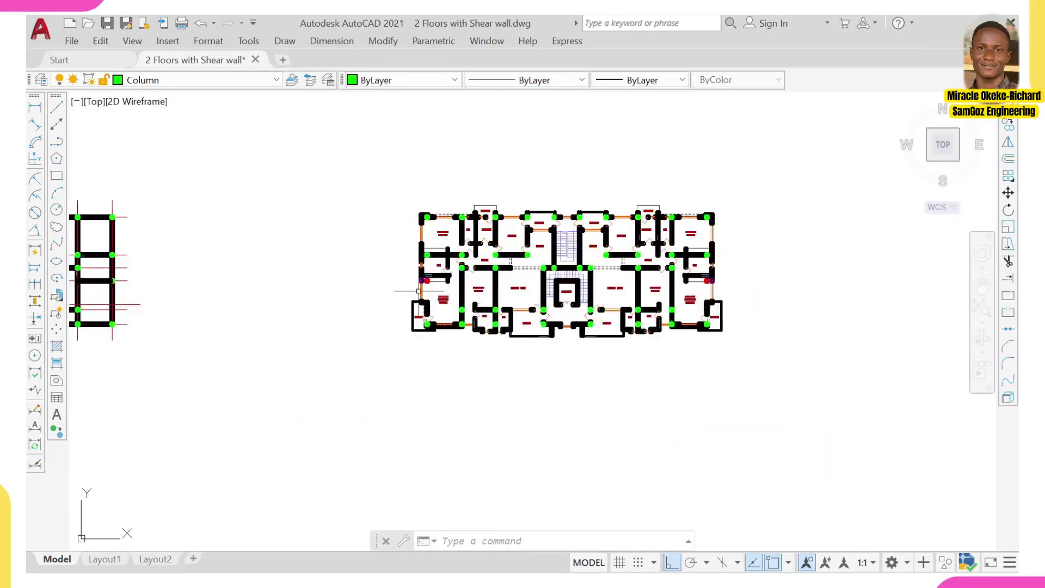
scroll(518, 357, "up", 10)
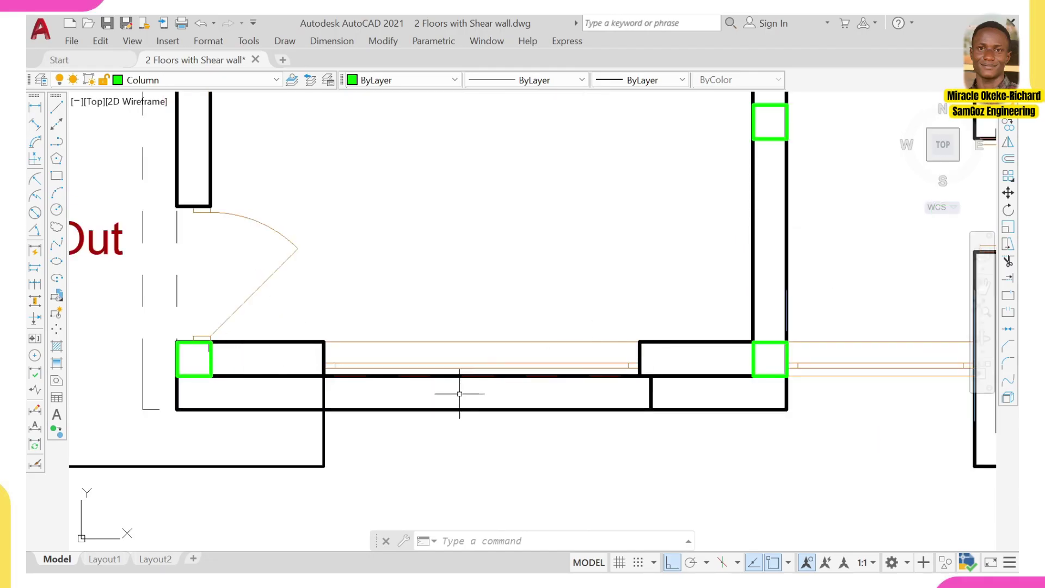
scroll(327, 338, "down", 8)
Select the balcony outline north of the western Laundry together with the adjoining wall lines and dashed line ends.
scroll(481, 224, "up", 7)
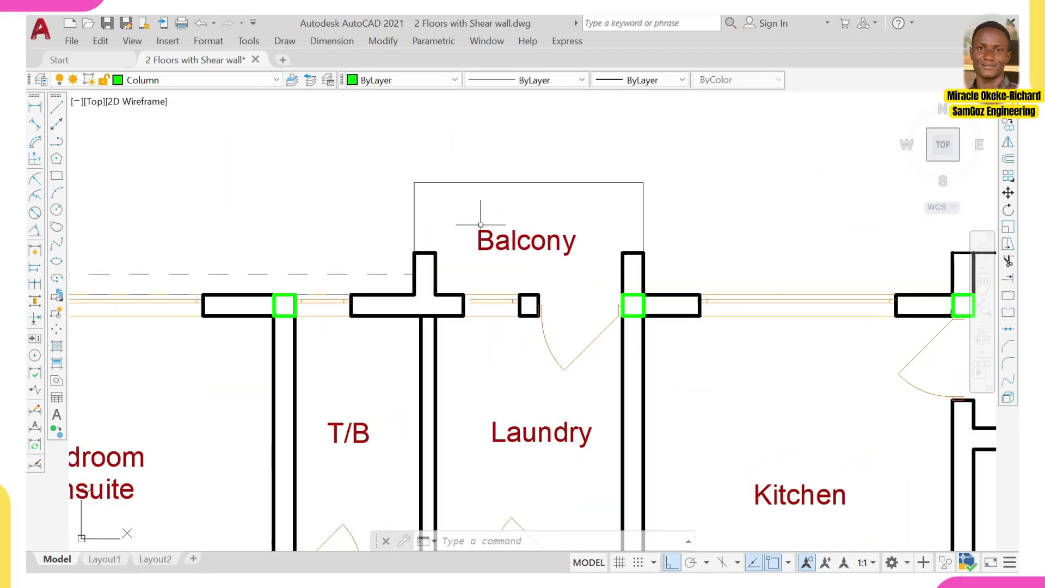
scroll(419, 285, "up", 4)
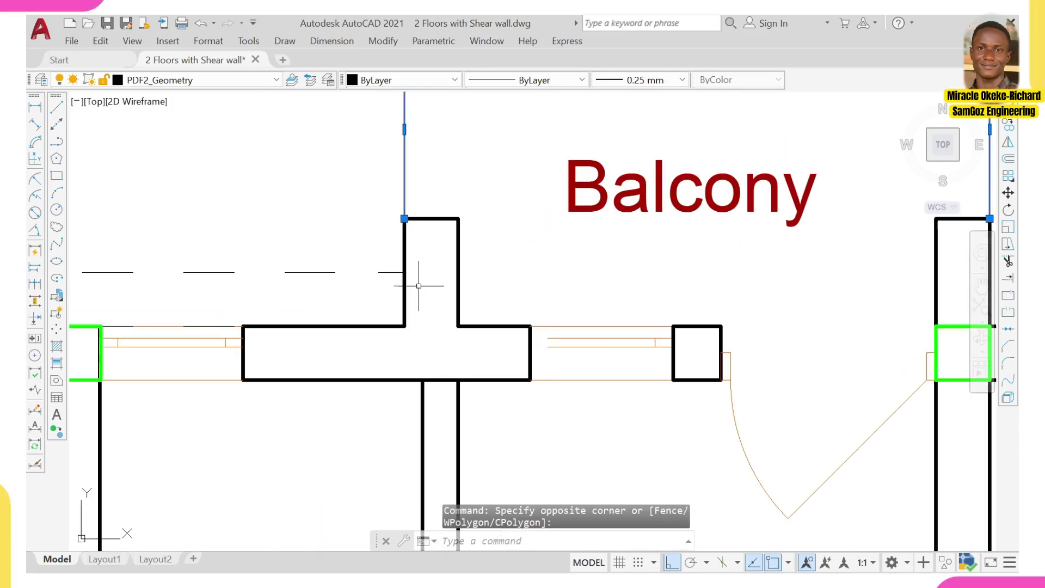
scroll(381, 288, "down", 6)
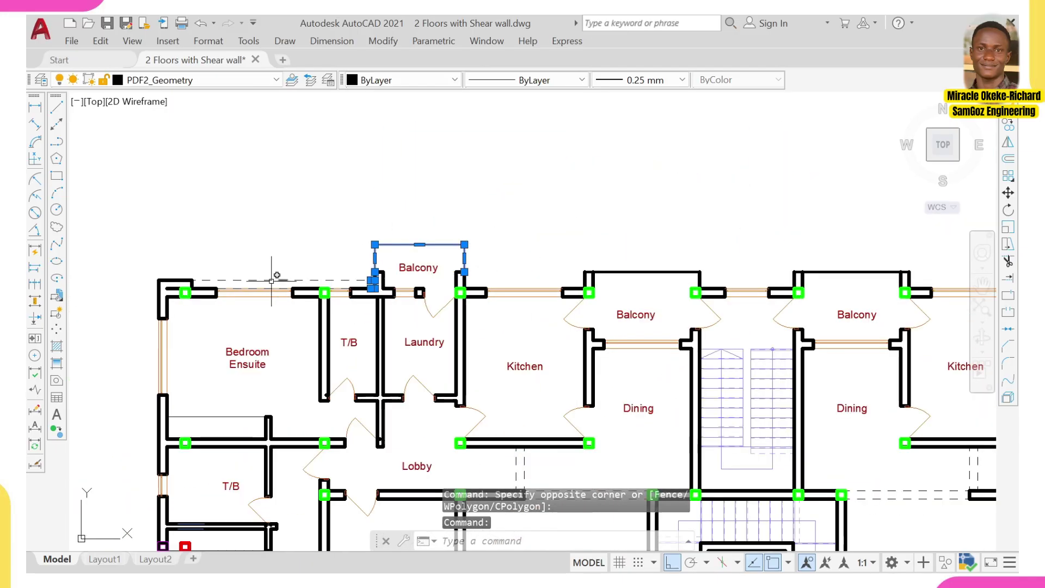
scroll(376, 283, "up", 5)
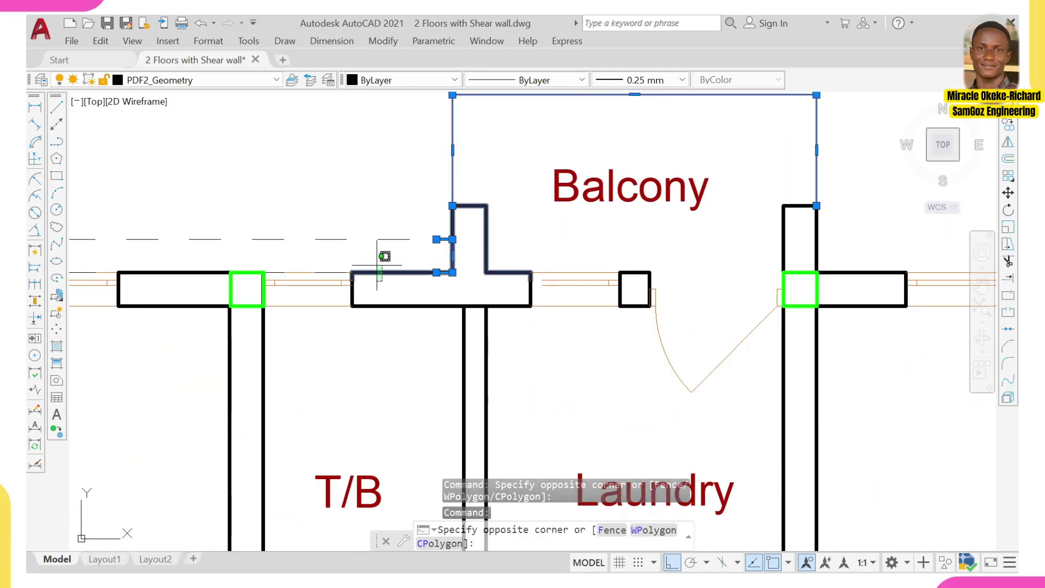
left_click(377, 266)
scroll(377, 266, "down", 5)
scroll(486, 249, "up", 5)
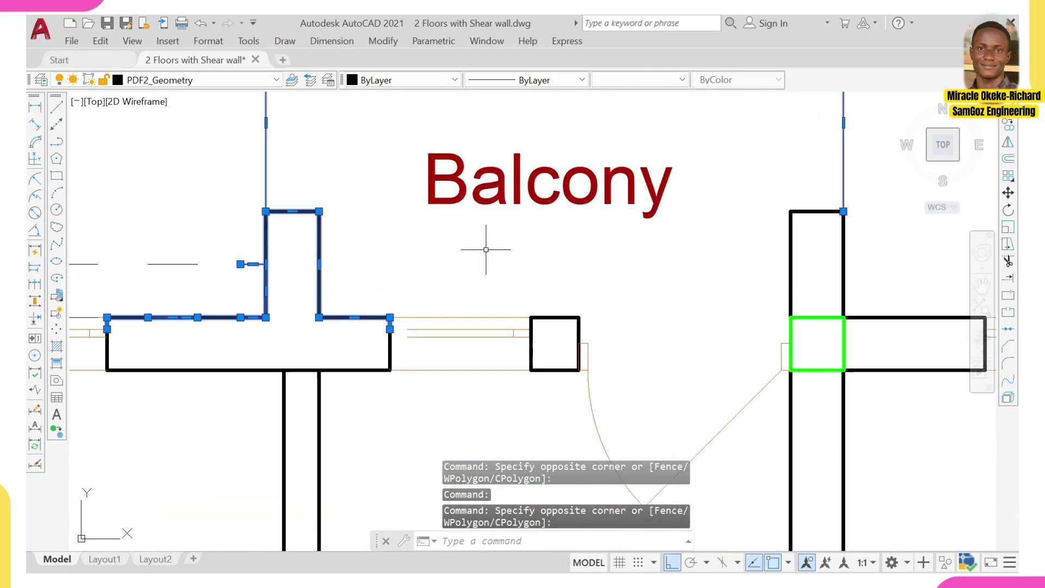
Select all objects similar to the picked balcony and wall lines, and remove the windowed floor plans from that selection.
scroll(486, 249, "down", 3)
right_click(434, 157)
left_click(486, 381)
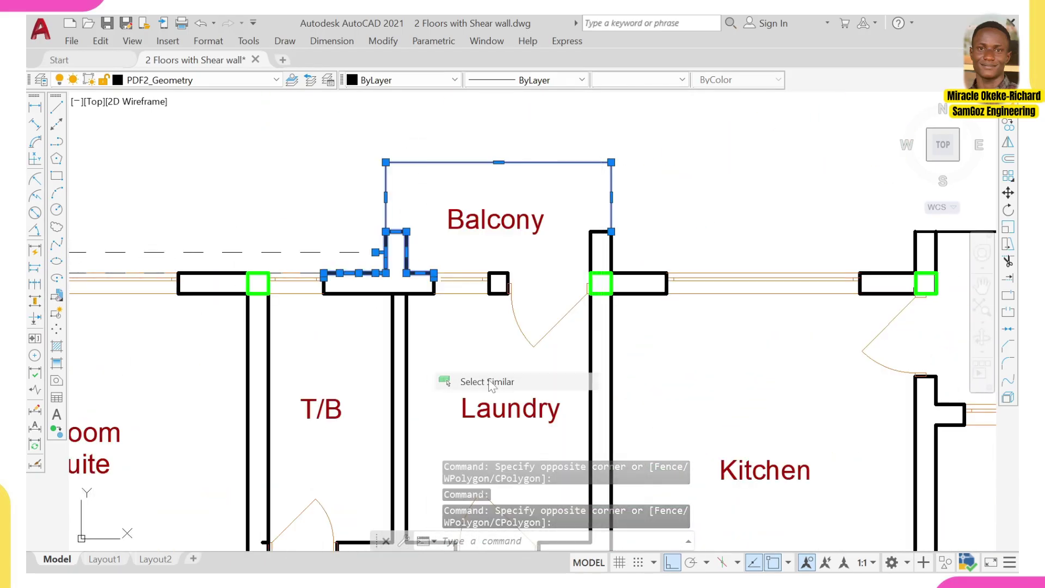
scroll(473, 327, "down", 10)
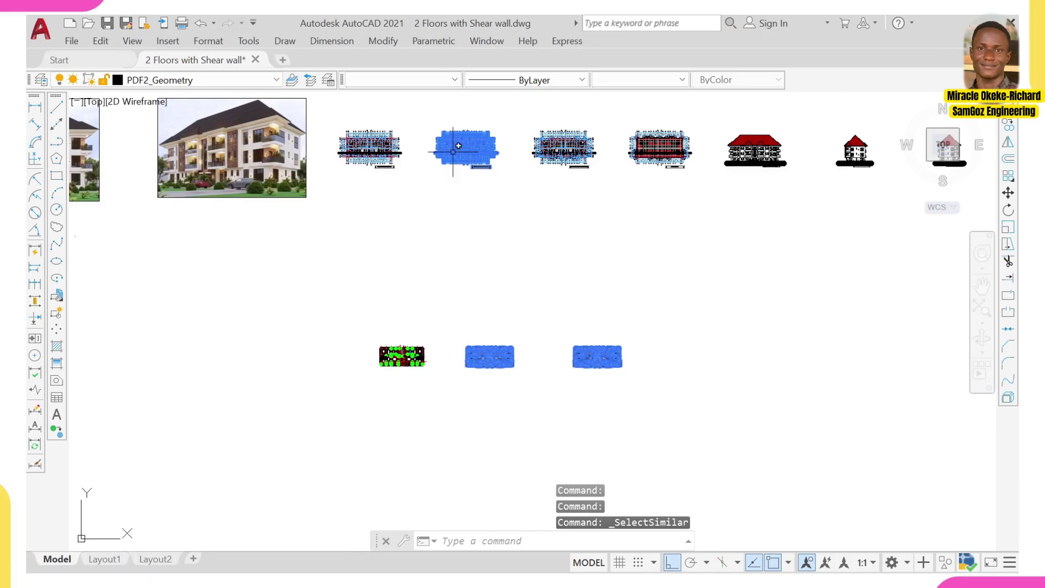
left_click(421, 115)
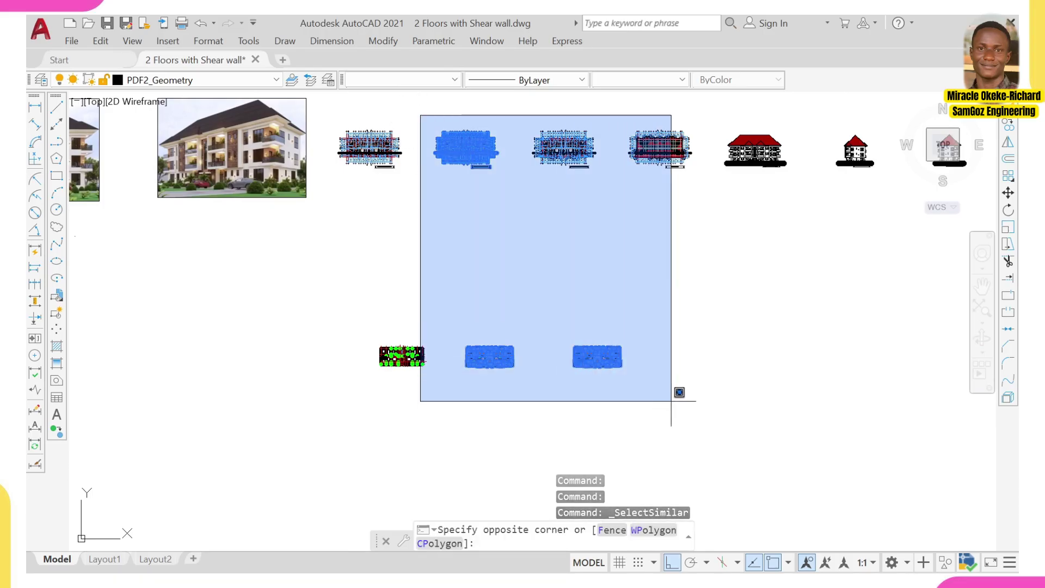
left_click(671, 402)
Select the wall line at the northwest corner of the Balcony beside the western Kitchen, along with all similar objects.
scroll(523, 381, "up", 15)
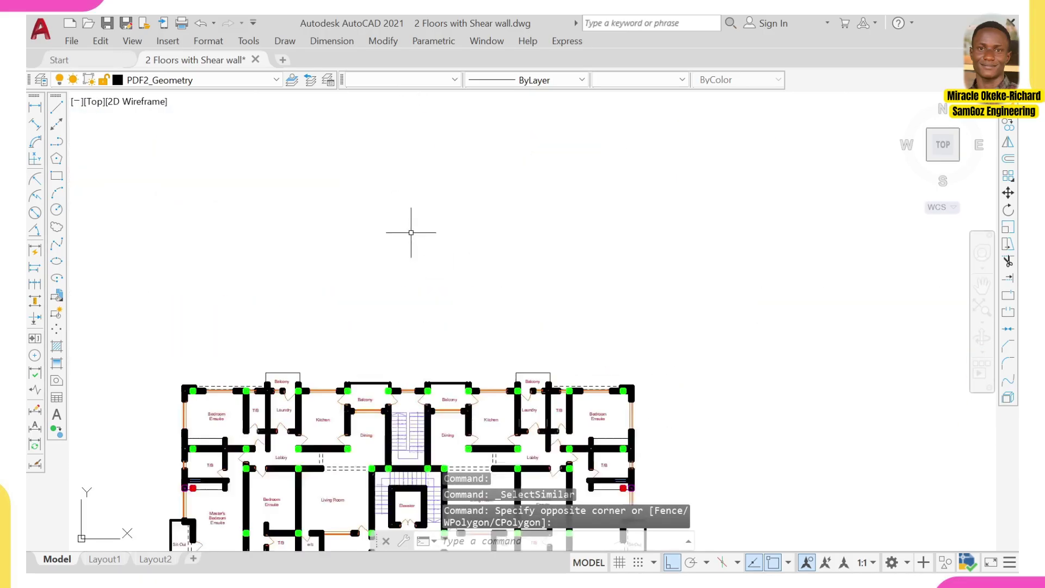
scroll(252, 327, "up", 2)
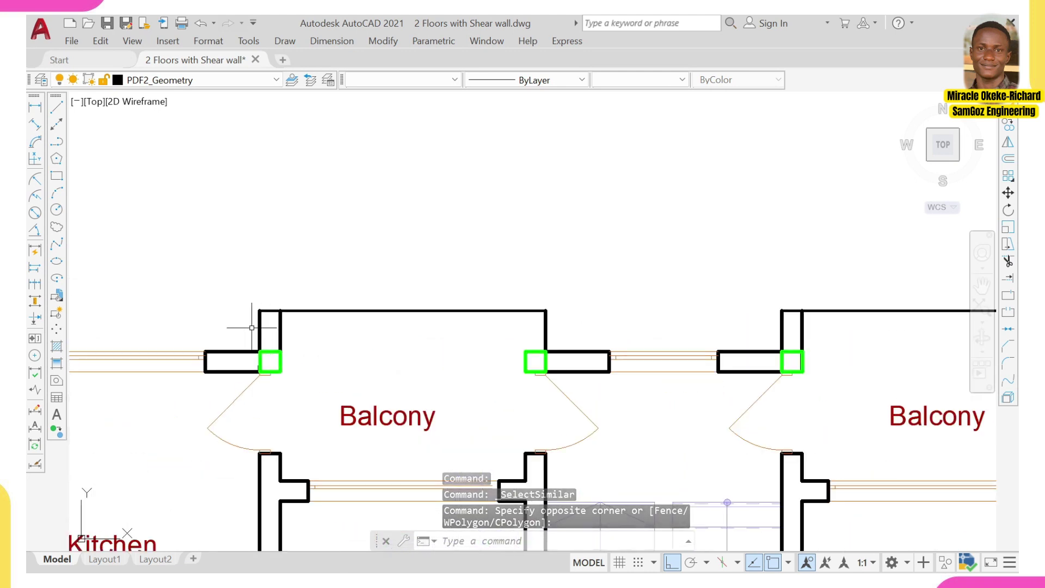
left_click(252, 327)
left_click(264, 346)
left_click(250, 312)
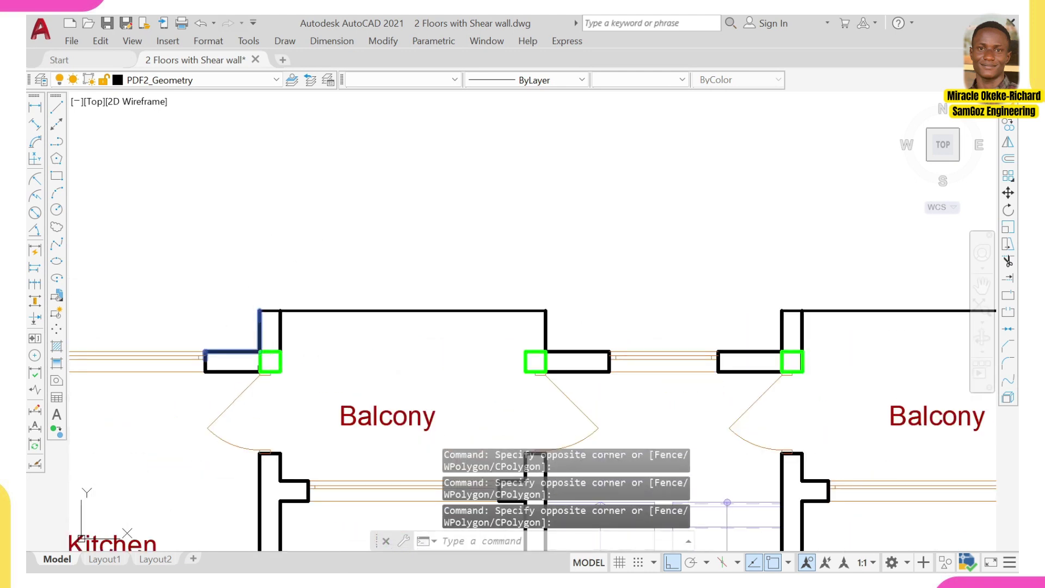
right_click(370, 298)
left_click(455, 258)
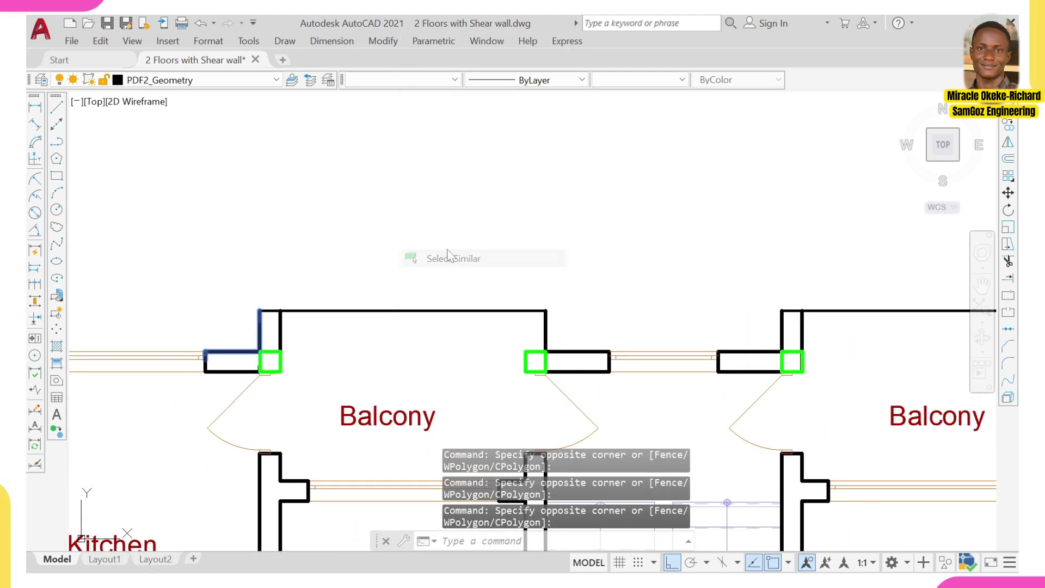
Remove the easternmost lower floor plan and the upper-row floor plan from the selection, keeping only the middle lower plan.
scroll(415, 291, "down", 6)
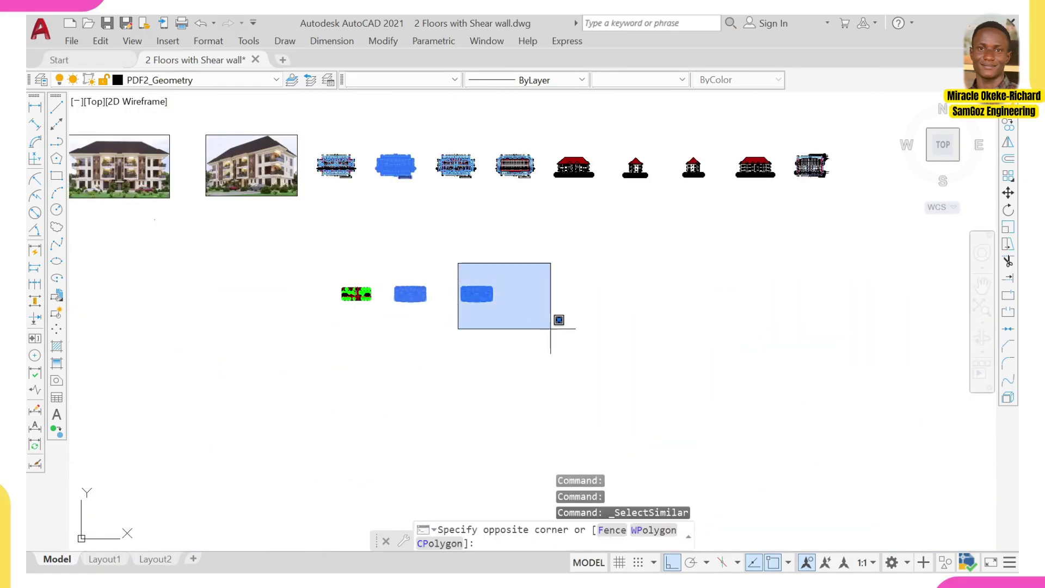
left_click(550, 329, "shift")
left_click(371, 134)
left_click(466, 214, "shift")
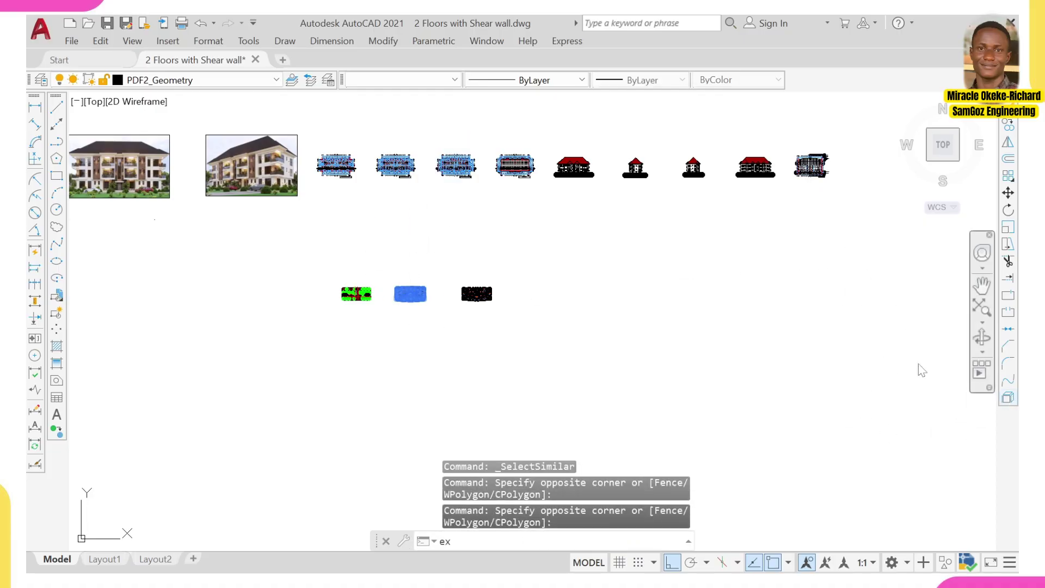
Explode the selected geometry of the middle lower floor plan into separate objects.
type("ex")
key("Return")
scroll(506, 350, "up", 8)
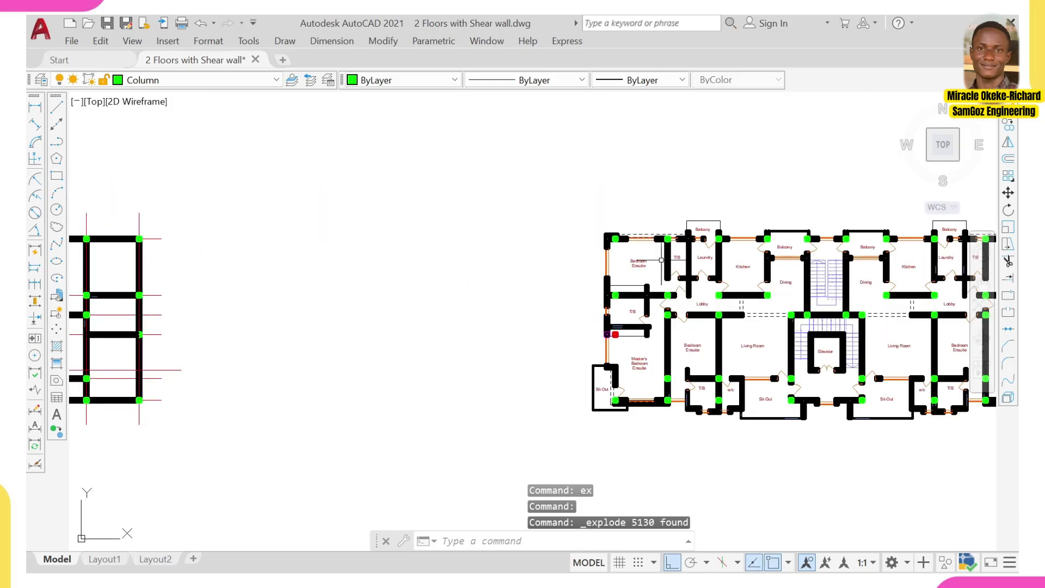
Select the outer wall lines and balcony outline at the northwest corner of the Balcony north of the western Laundry.
scroll(660, 260, "up", 10)
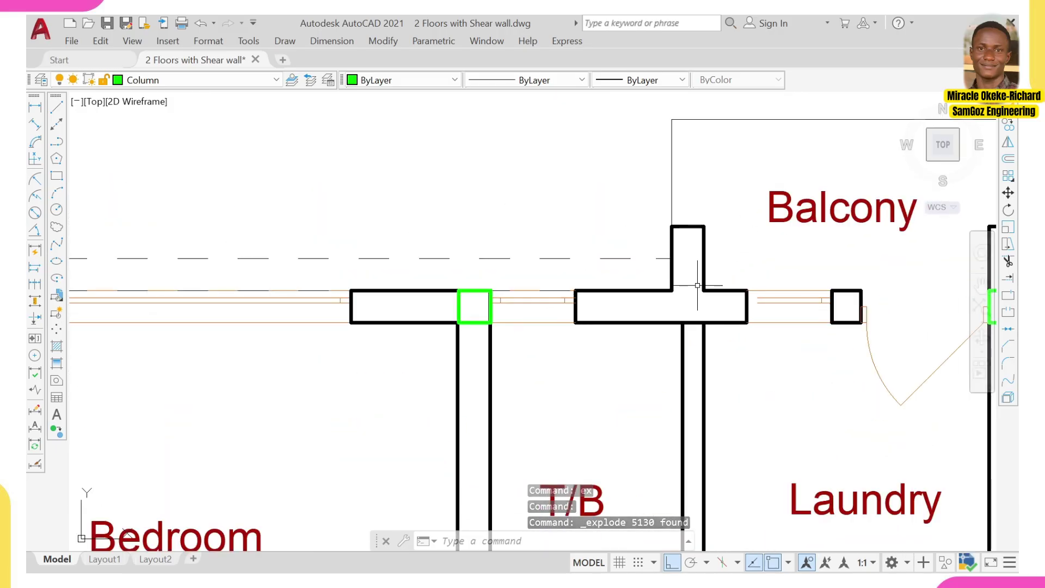
scroll(661, 276, "down", 2)
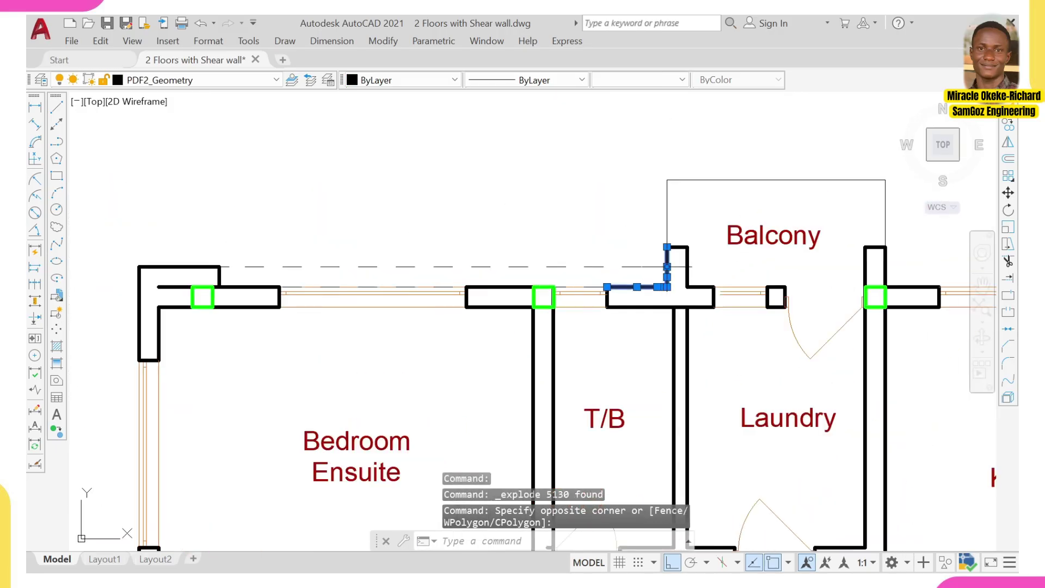
scroll(675, 246, "up", 2)
left_click(680, 209)
left_click(638, 184)
left_click(706, 152)
left_click(691, 119)
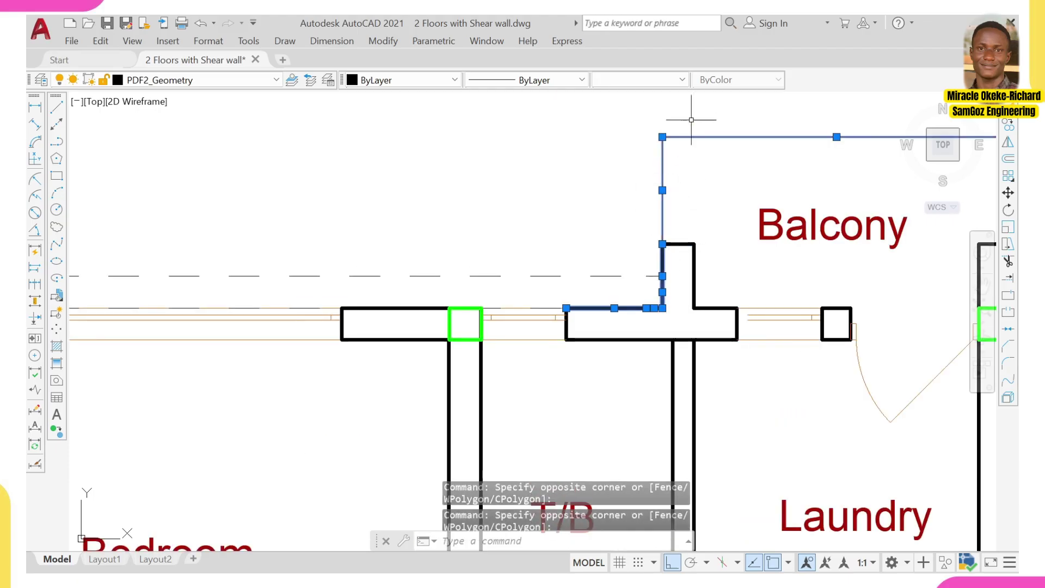
Add the north and west wall lines at the northwest corner of the western Bedroom Ensuite to the selection.
scroll(571, 218, "down", 2)
scroll(539, 245, "up", 5)
scroll(411, 283, "down", 2)
middle_click_drag(387, 286, 479, 276)
scroll(508, 299, "down", 4)
scroll(429, 277, "up", 4)
left_click(472, 292)
left_click(462, 277)
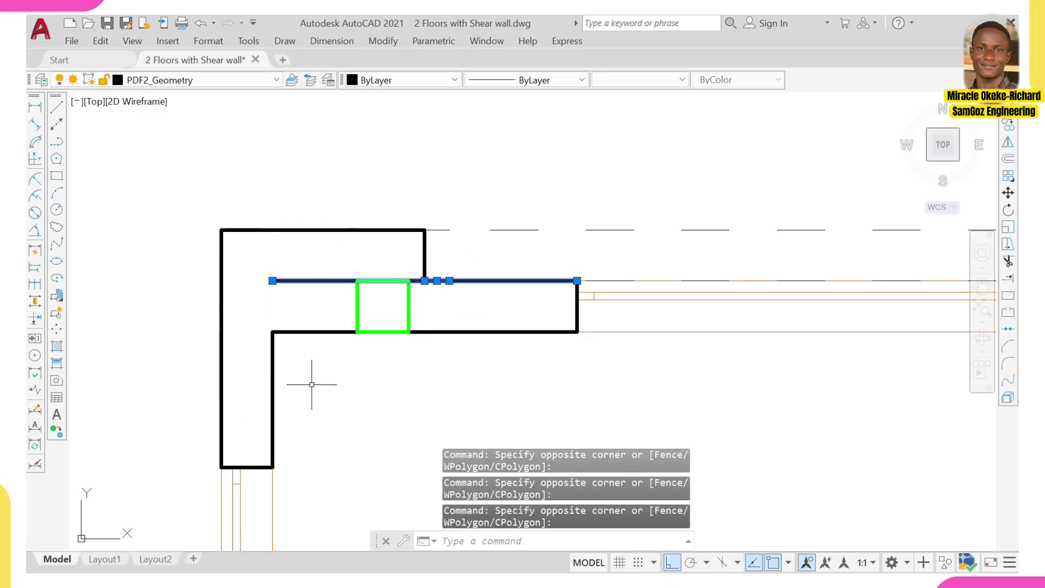
scroll(218, 397, "down", 8)
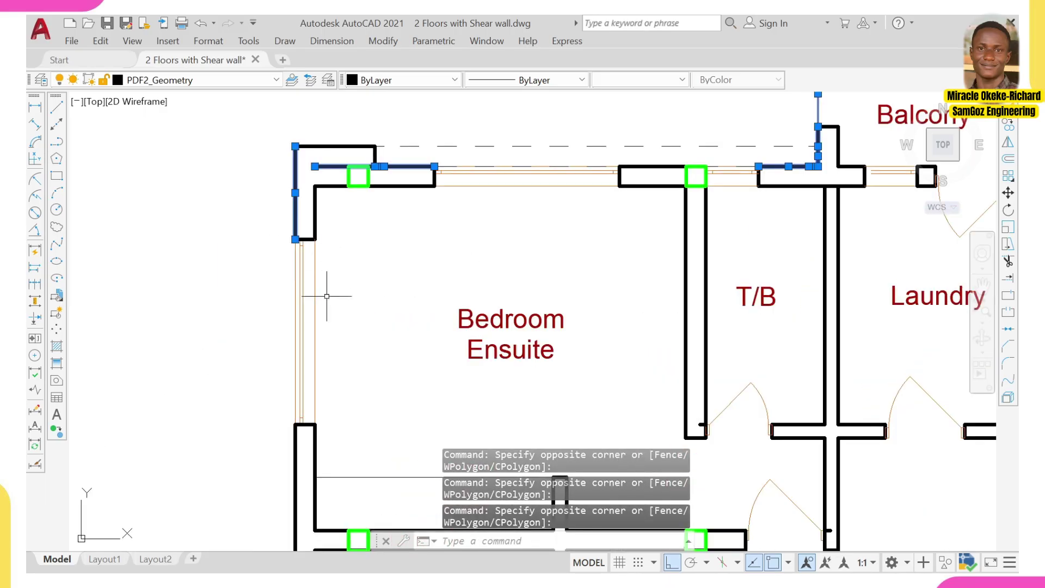
scroll(337, 355, "down", 2)
scroll(345, 353, "up", 8)
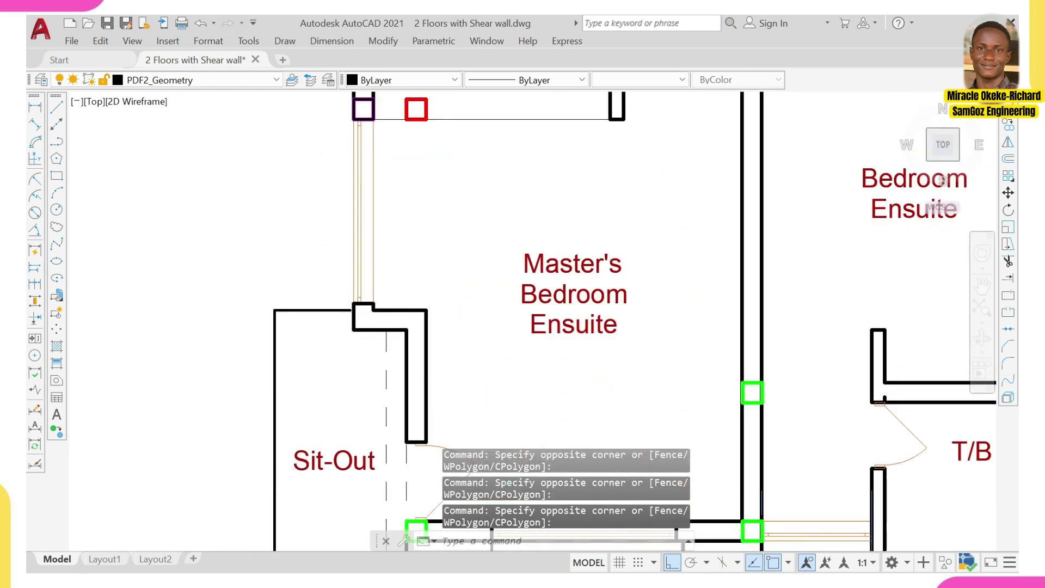
Add the north edge of the western Sit-Out and the adjoining wall end line to the selection.
left_click(339, 342)
left_click(322, 305)
scroll(321, 318, "down", 4)
middle_click_drag(325, 317, 337, 402)
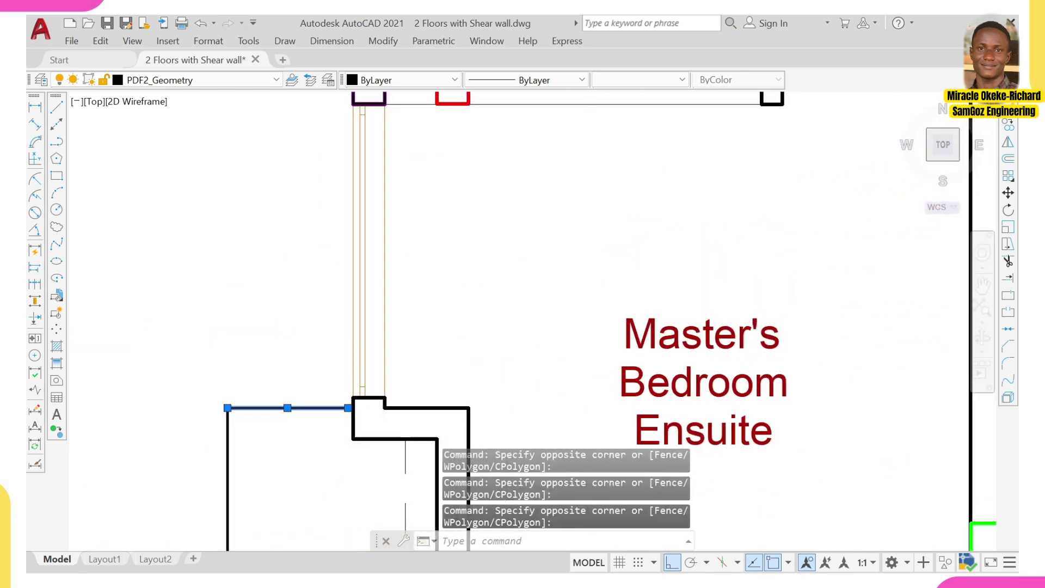
scroll(363, 422, "up", 4)
left_click(357, 377)
left_click(323, 369)
scroll(348, 334, "down", 3)
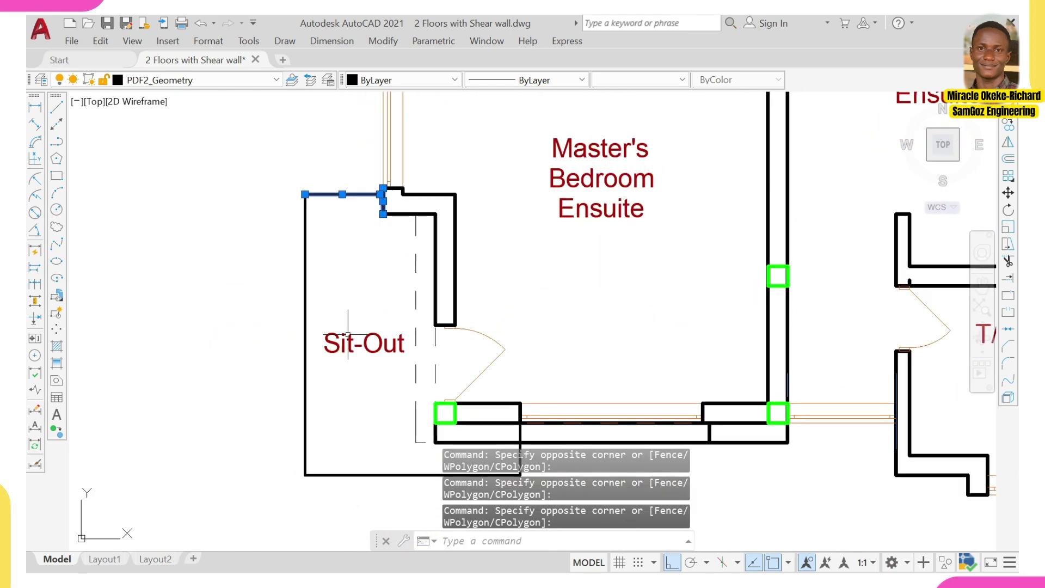
Add the remaining outer edges of the western Sit-Out and the wall line beneath its corner column to the selection.
middle_click_drag(339, 432, 334, 338)
left_click(328, 351)
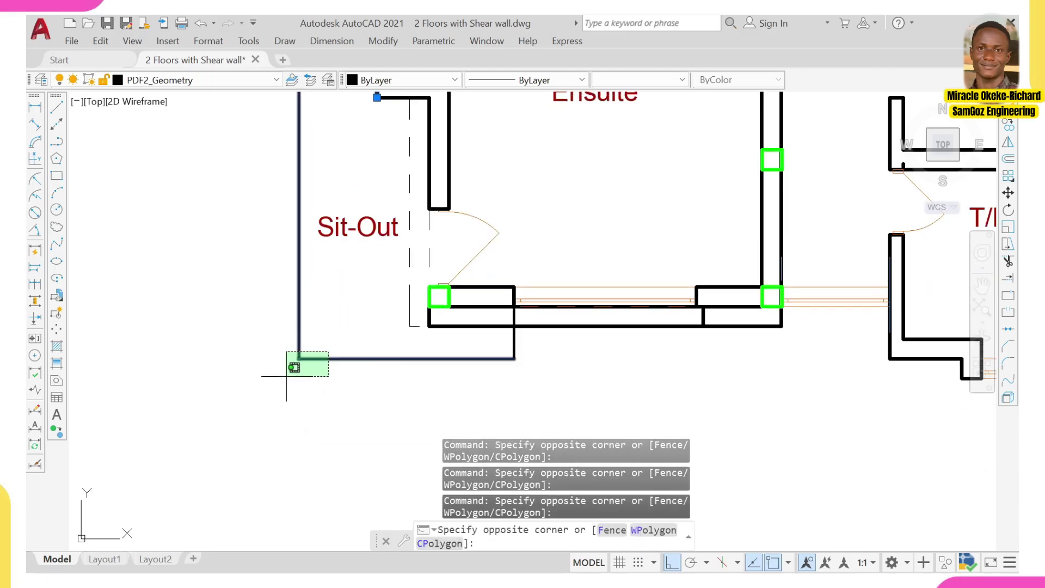
left_click(287, 375)
scroll(492, 303, "up", 8)
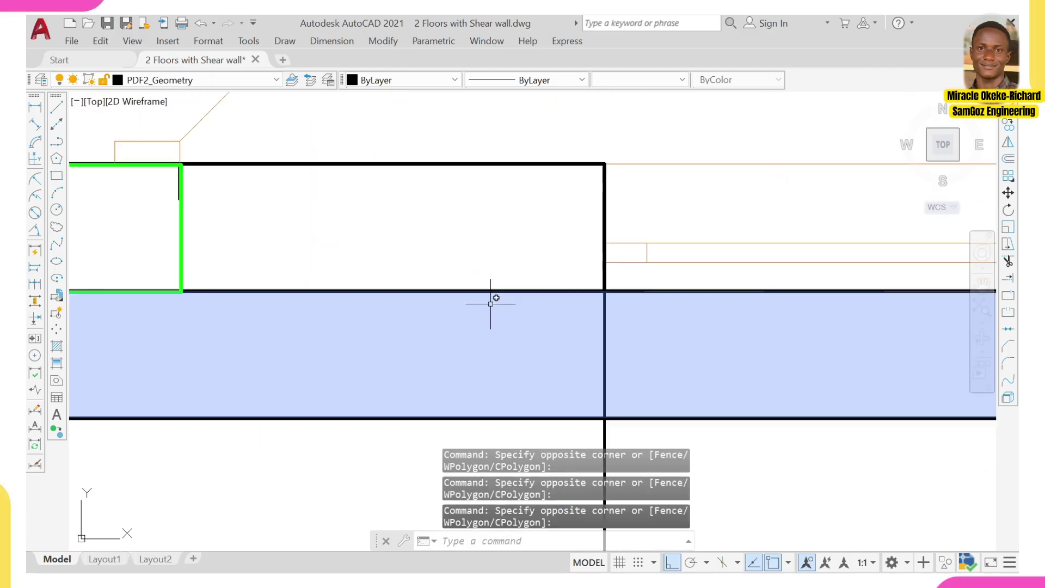
left_click(489, 290)
scroll(484, 287, "down", 6)
middle_click_drag(614, 301, 531, 311)
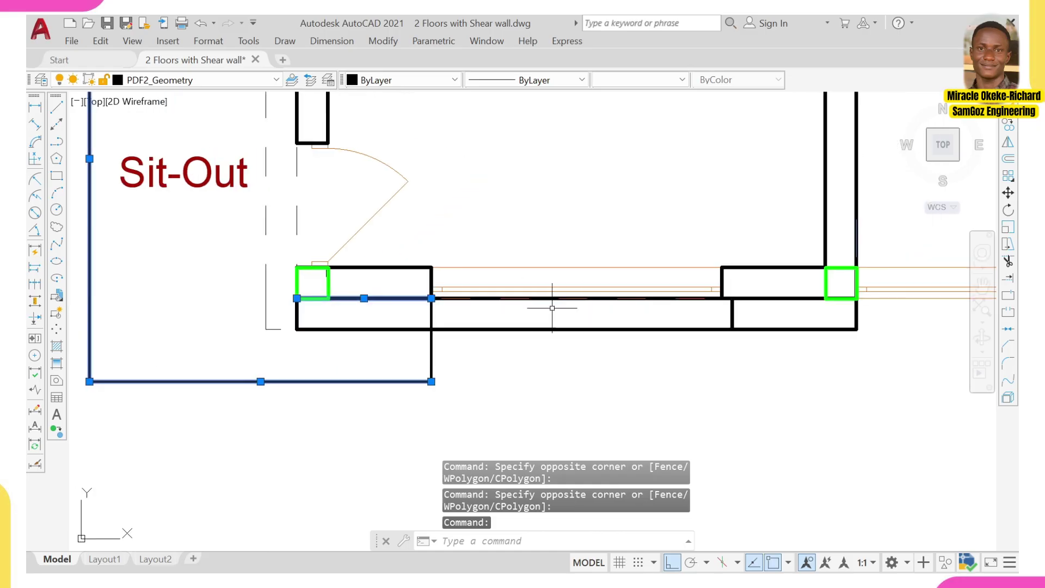
middle_click_drag(690, 310, 566, 315)
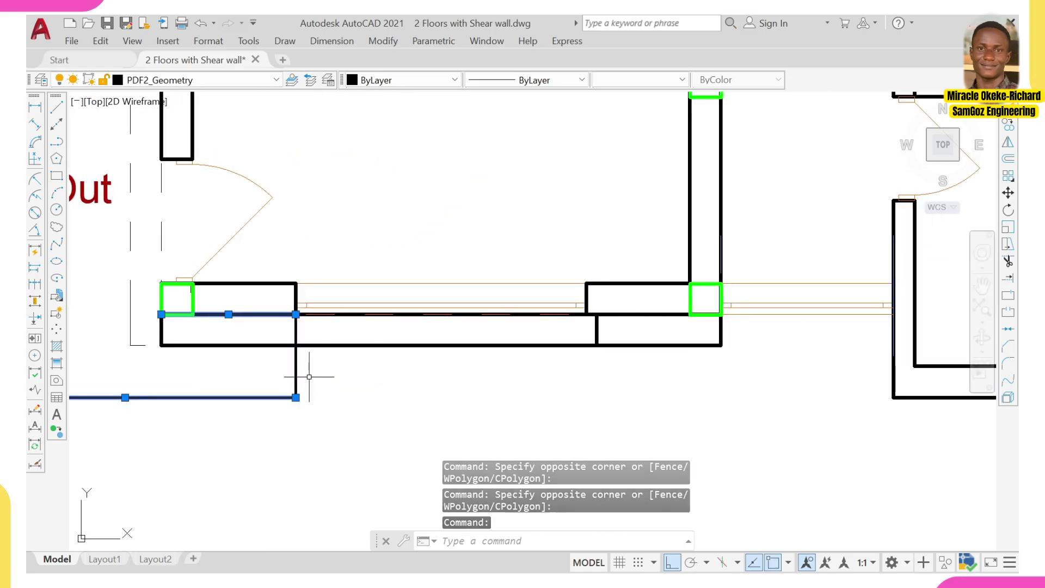
left_click(309, 377)
left_click(287, 411)
Add the outer window line west of the western T/B and that room's southwest outer wall lines to the selection.
scroll(401, 315, "down", 1)
middle_click_drag(401, 315, 252, 344)
scroll(477, 349, "up", 2)
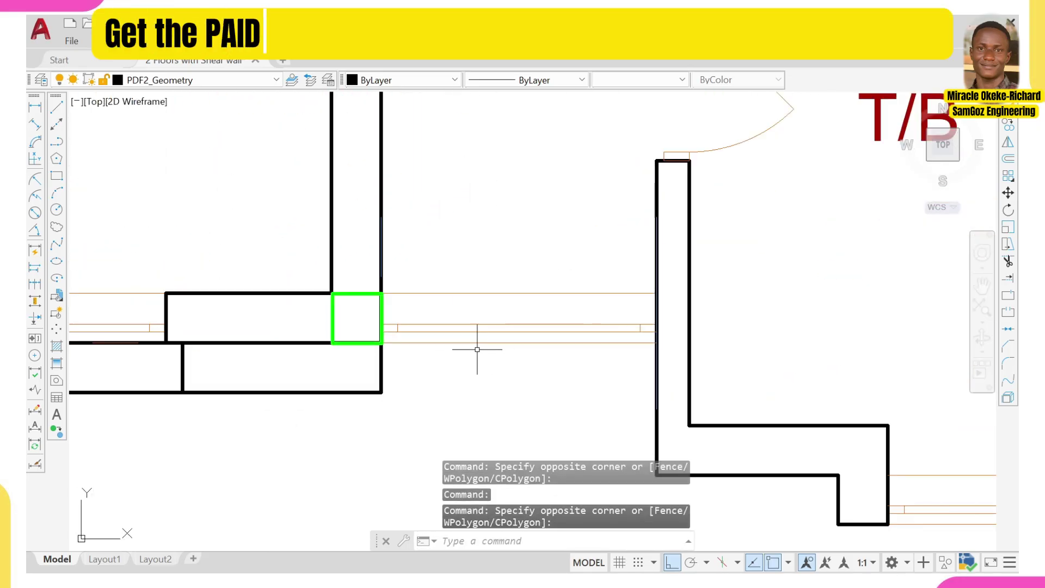
left_click(477, 343)
middle_click_drag(645, 389, 633, 288)
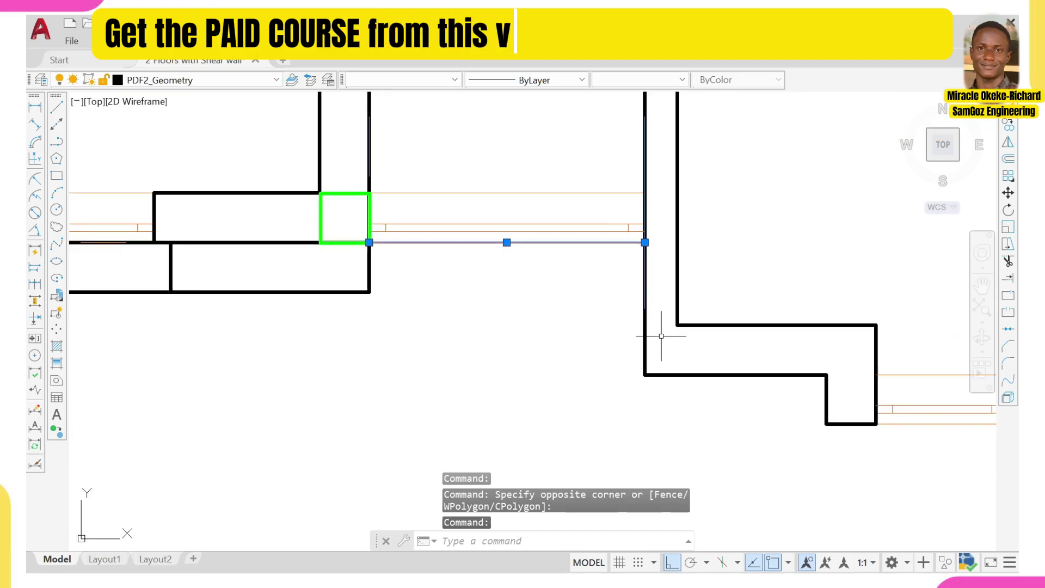
left_click(668, 351)
left_click(578, 393)
Add the side and bottom lines of the stepped wall end west of the T/B window to the selection.
scroll(852, 407, "up", 1)
middle_click_drag(851, 407, 694, 292)
scroll(694, 292, "up", 2)
left_click(699, 292)
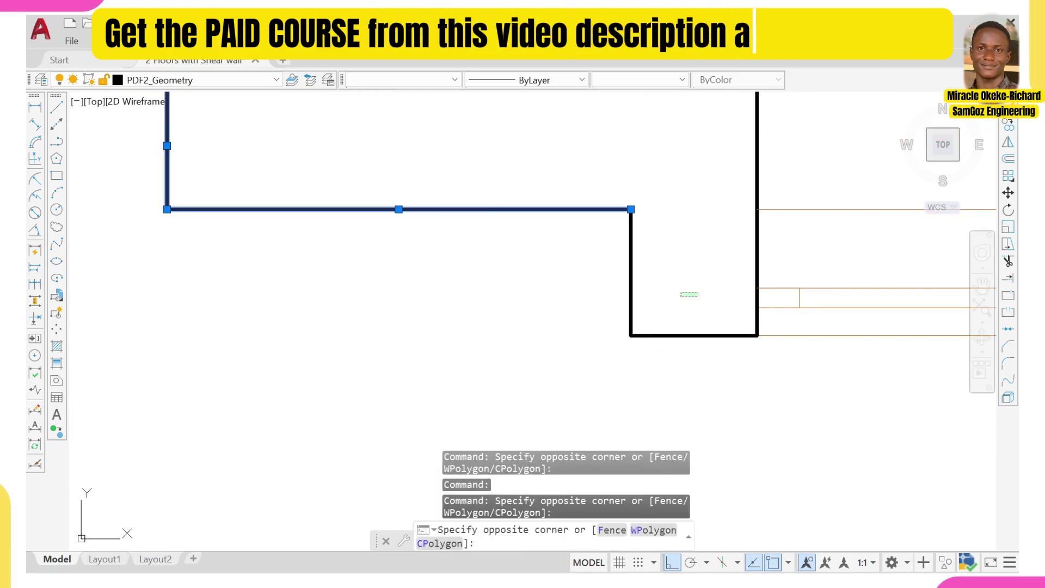
left_click(592, 355)
scroll(792, 367, "down", 2)
middle_click_drag(792, 367, 585, 328)
left_click(706, 306)
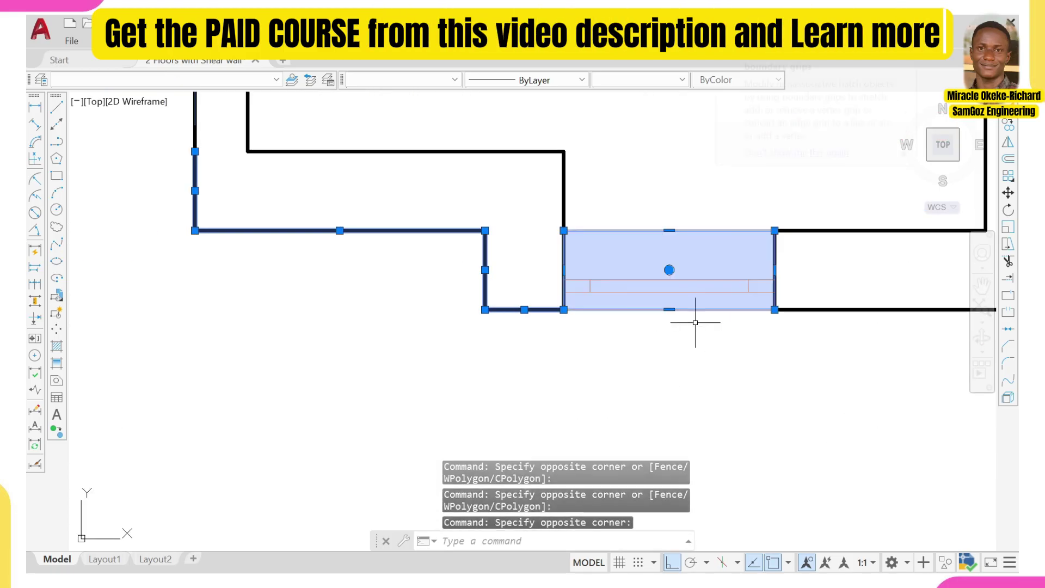
left_click(695, 322)
left_click(661, 340)
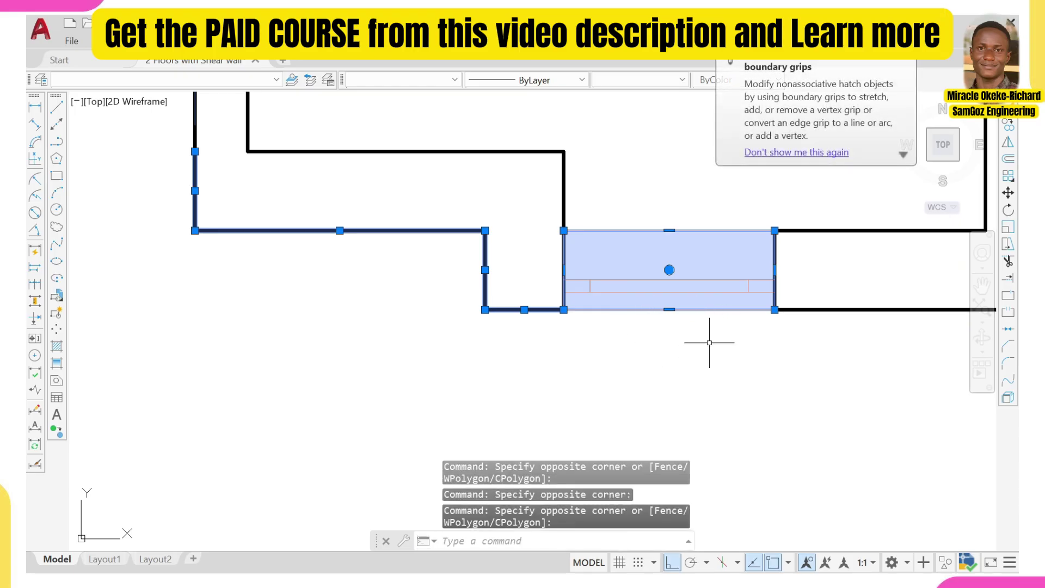
left_click(709, 343, "shift")
left_click(662, 245, "shift")
Add the side and bottom lines of the stepped wall end below the western w/c to the selection.
scroll(691, 283, "down", 3)
middle_click_drag(719, 292, 472, 317)
scroll(472, 317, "up", 1)
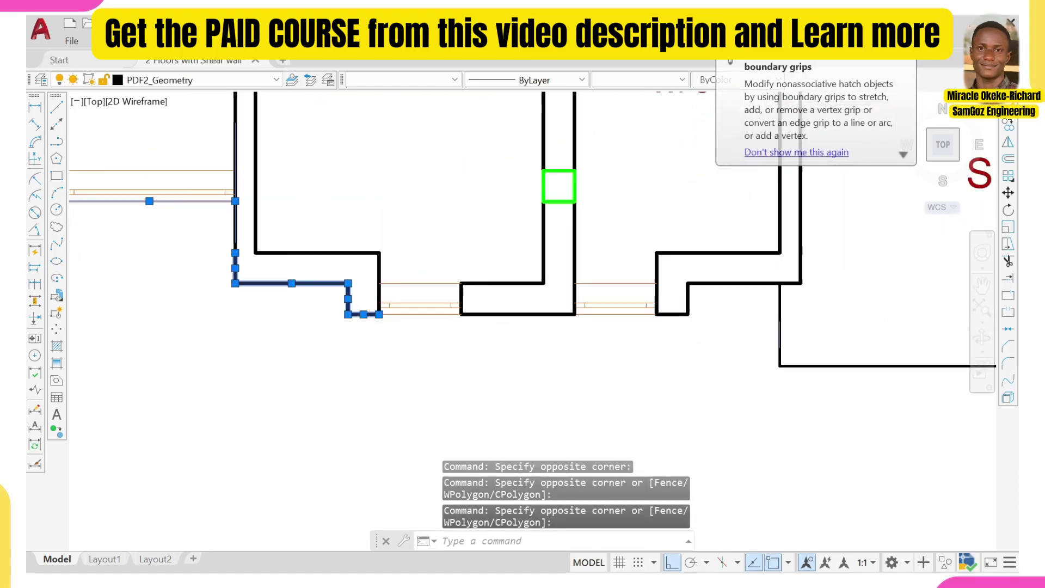
scroll(731, 315, "up", 4)
left_click(680, 292)
left_click(607, 341)
Add the south wall line of the western w/c and the west edge of the neighbouring Sit-Out to the selection.
scroll(646, 328, "down", 4)
middle_click_drag(709, 331, 671, 293)
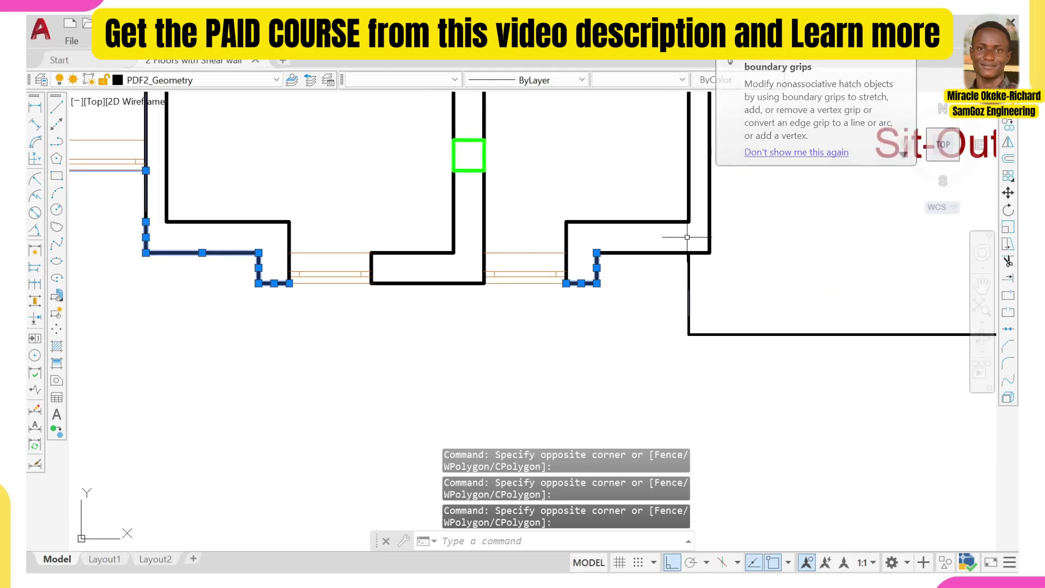
scroll(705, 271, "up", 4)
left_click(693, 267)
left_click(638, 305)
left_click(618, 211)
left_click(593, 252)
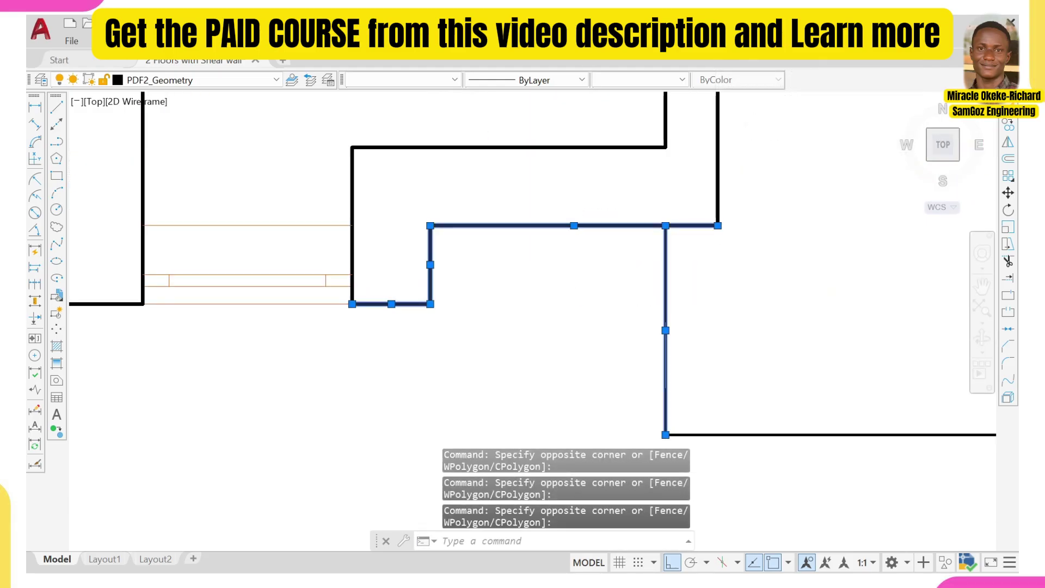
Add the south edge of the Sit-Out beside the western w/c and its eastern outer wall line to the selection.
scroll(594, 273, "down", 5)
scroll(702, 332, "down", 2)
middle_click_drag(776, 322, 684, 320)
left_click(701, 330)
left_click(680, 301)
middle_click_drag(801, 318, 792, 320)
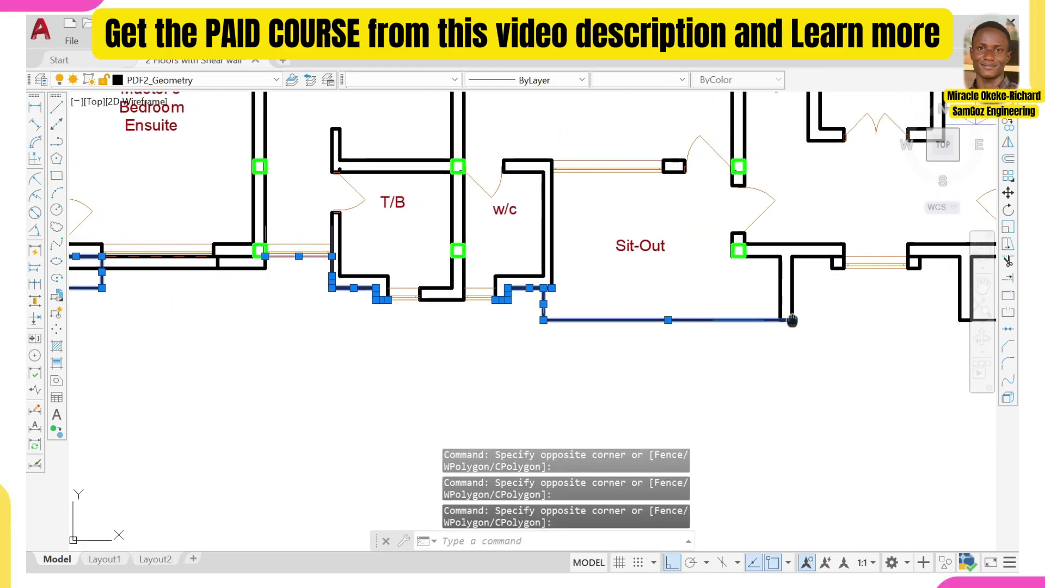
scroll(792, 320, "up", 3)
left_click(635, 290)
left_click(602, 313)
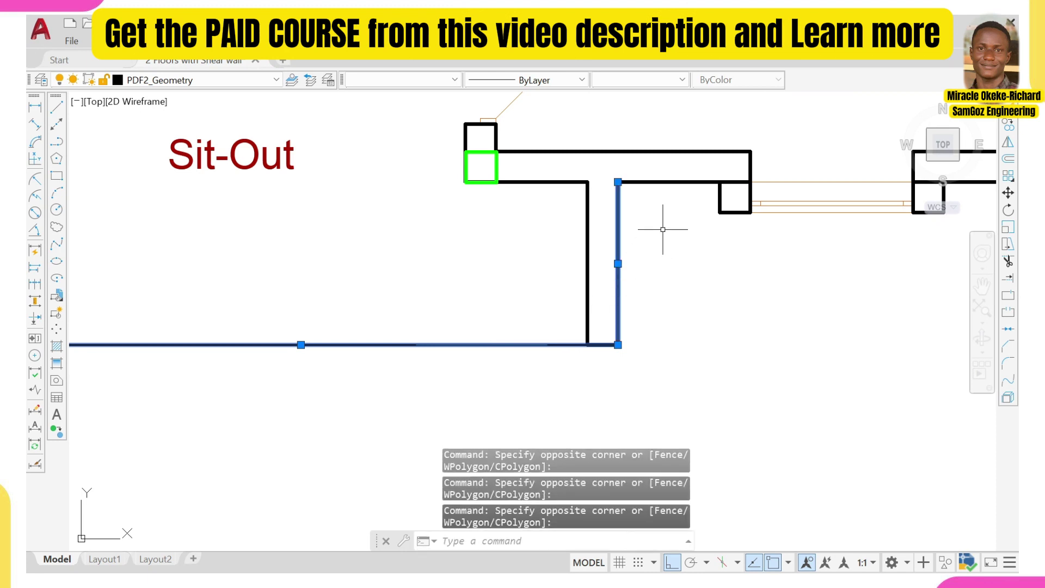
Add the recessed wall line and the wall stub's bottom line west of the window south of the Elevator.
scroll(653, 182, "up", 2)
left_click(655, 170)
left_click(621, 215)
scroll(622, 229, "down", 4)
middle_click_drag(622, 231, 485, 276)
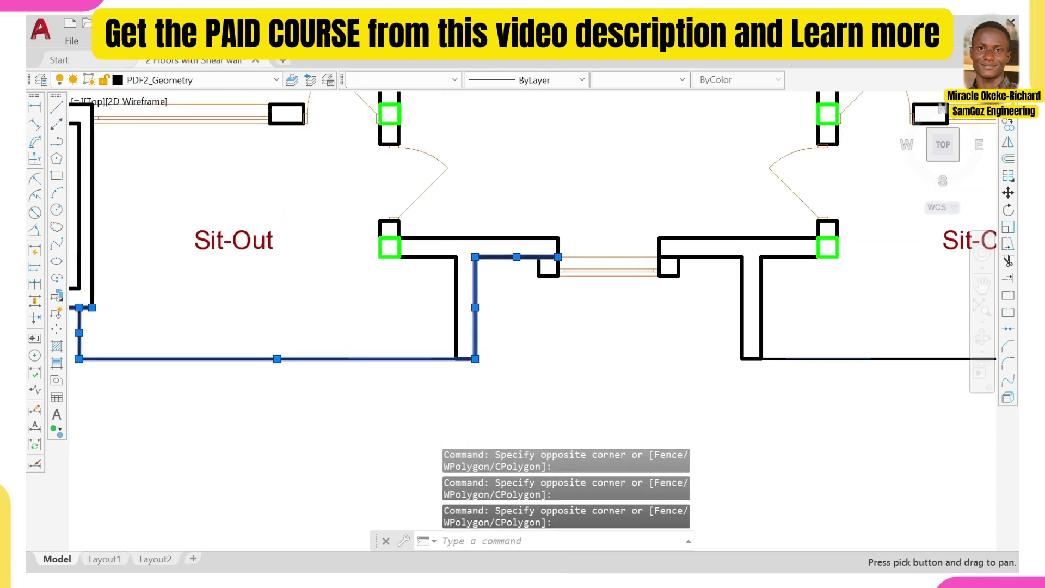
scroll(582, 284, "up", 4)
left_click(512, 268)
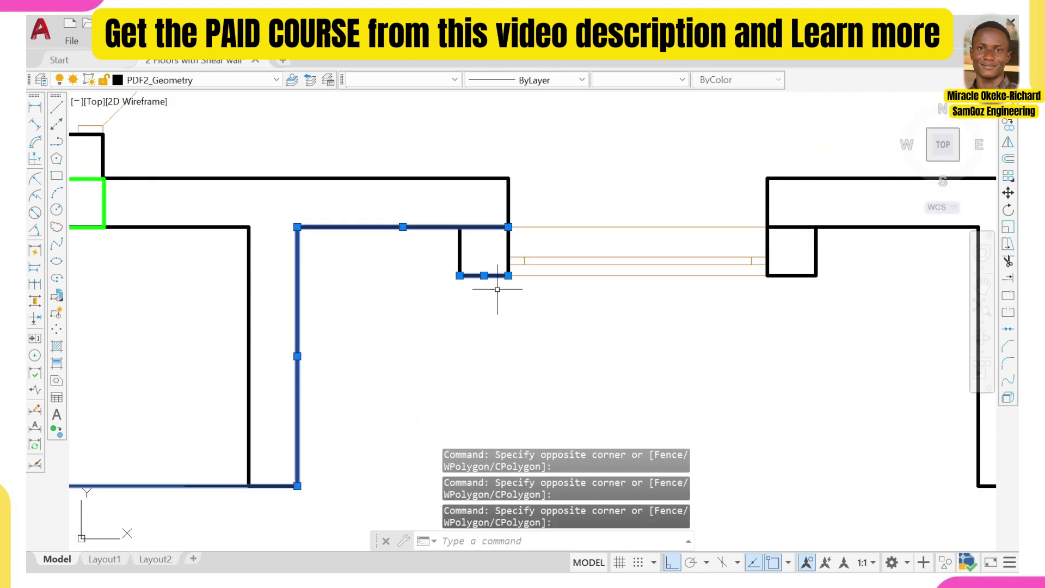
Add the bottom line of the wall stub east of that window, keeping the window's hatch out of the selection.
scroll(634, 261, "up", 5)
left_click(637, 303)
scroll(698, 309, "down", 5)
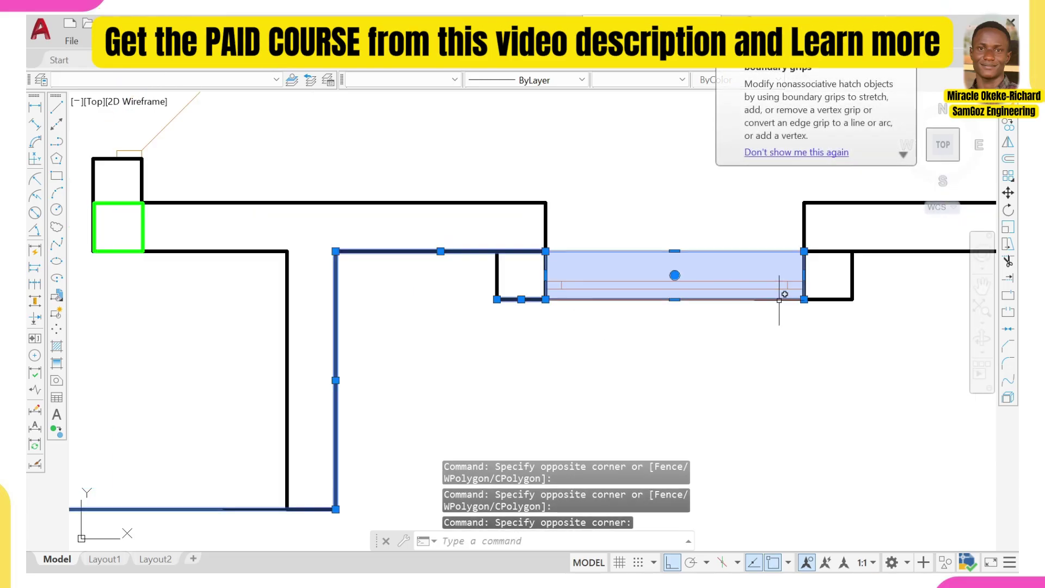
left_click(830, 311)
left_click(816, 286)
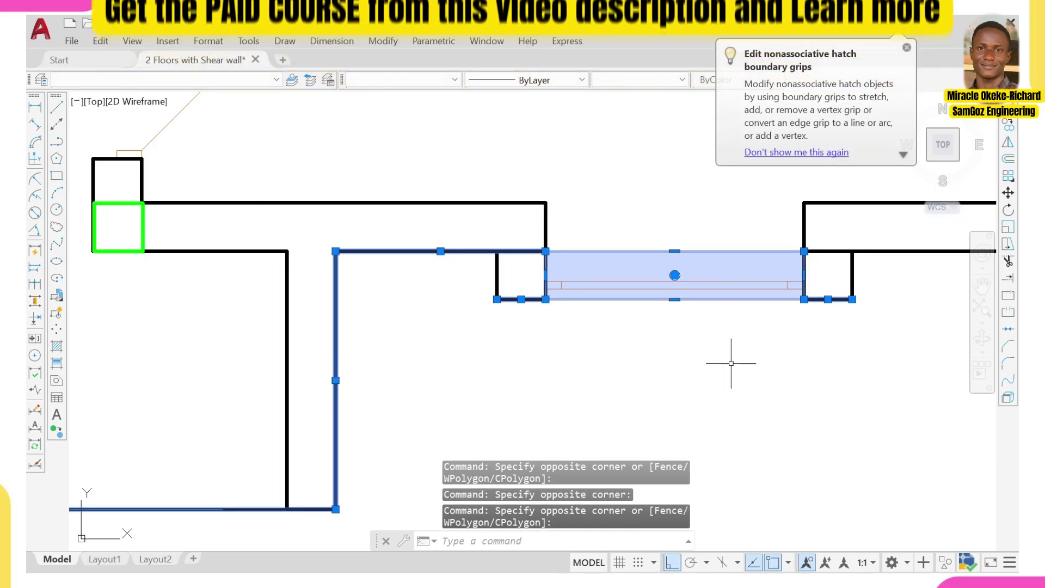
left_click(731, 359, "shift")
left_click(635, 210, "shift")
Add the stub's side line, the recessed wall lines east of it and the eastern Sit-Out's south edge to the selection.
scroll(669, 269, "down", 5)
scroll(631, 255, "up", 5)
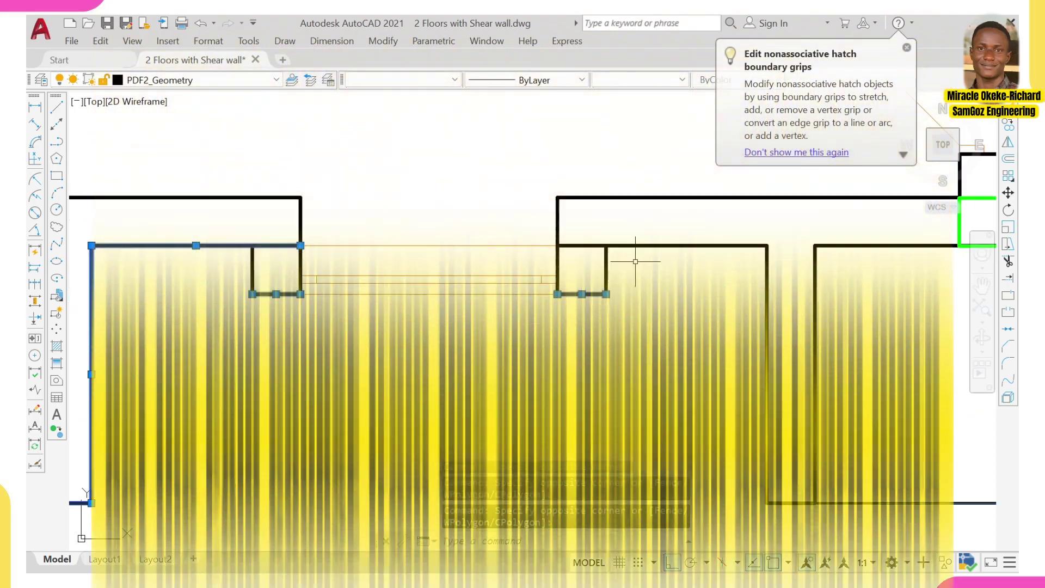
left_click(649, 224)
left_click(652, 267)
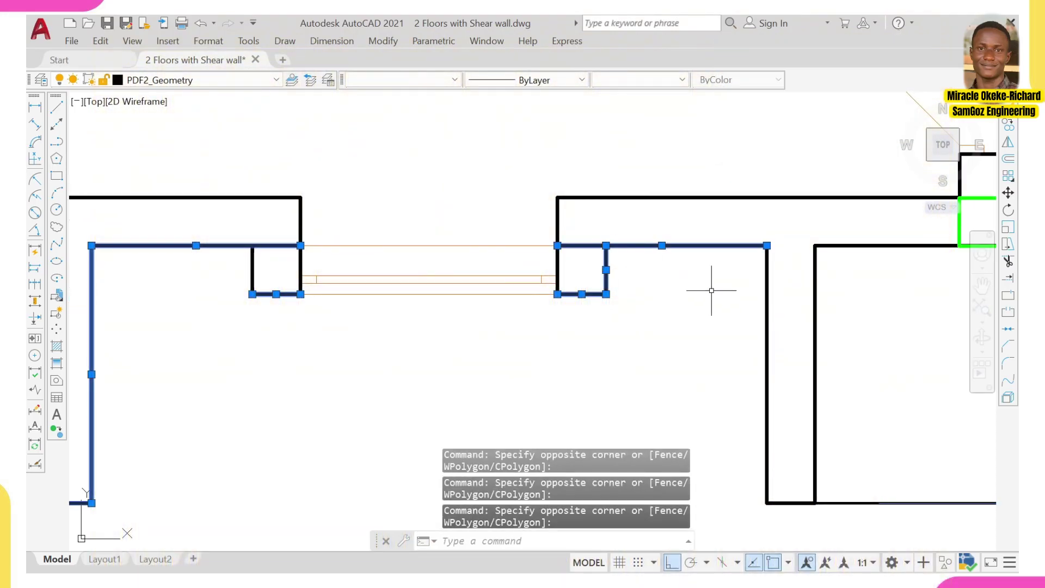
scroll(711, 292, "down", 5)
scroll(700, 318, "up", 5)
left_click(701, 318)
left_click(669, 304)
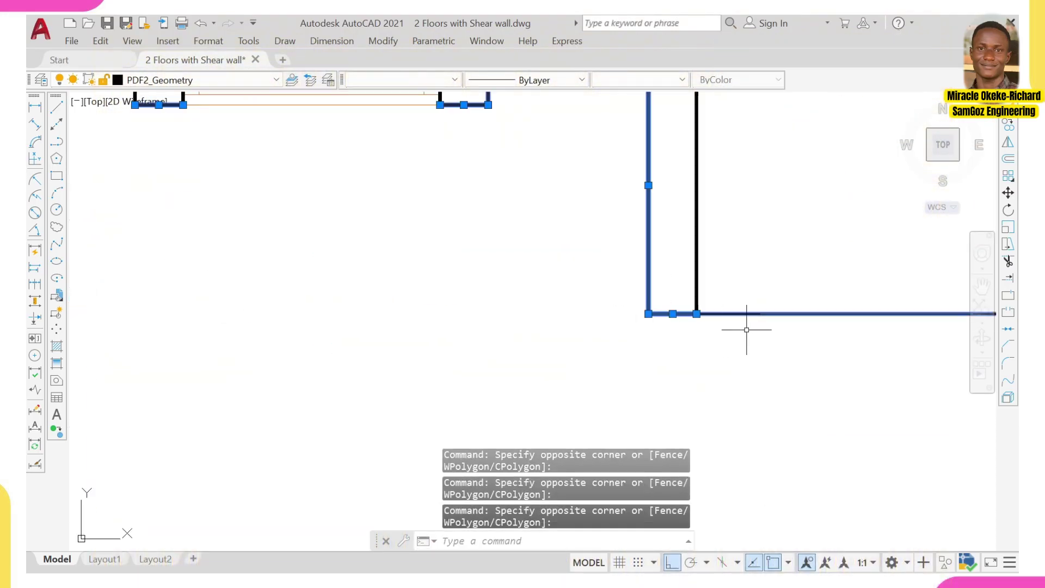
Add the south wall line and stepped wall end lines below the eastern w/c to the selection.
scroll(746, 334, "down", 3)
scroll(782, 302, "up", 6)
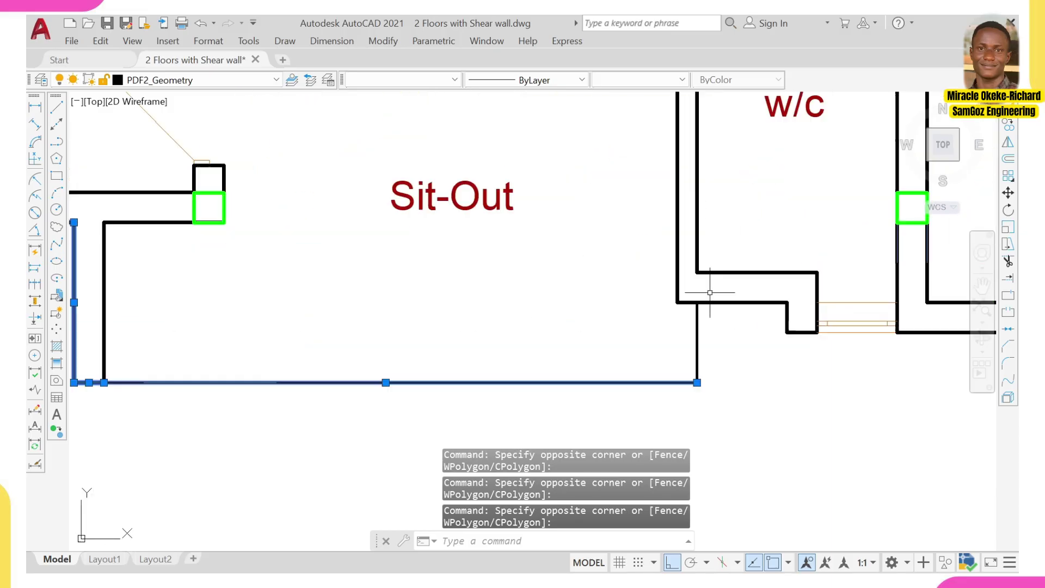
left_click(754, 284)
left_click(737, 320)
left_click(828, 320)
left_click(778, 376)
Add the base line of the wall between the eastern w/c and T/B, and the T/B's stepped south wall lines.
scroll(777, 378, "down", 2)
middle_click_drag(777, 377, 633, 334)
scroll(816, 322, "up", 2)
left_click(707, 324)
left_click(686, 353)
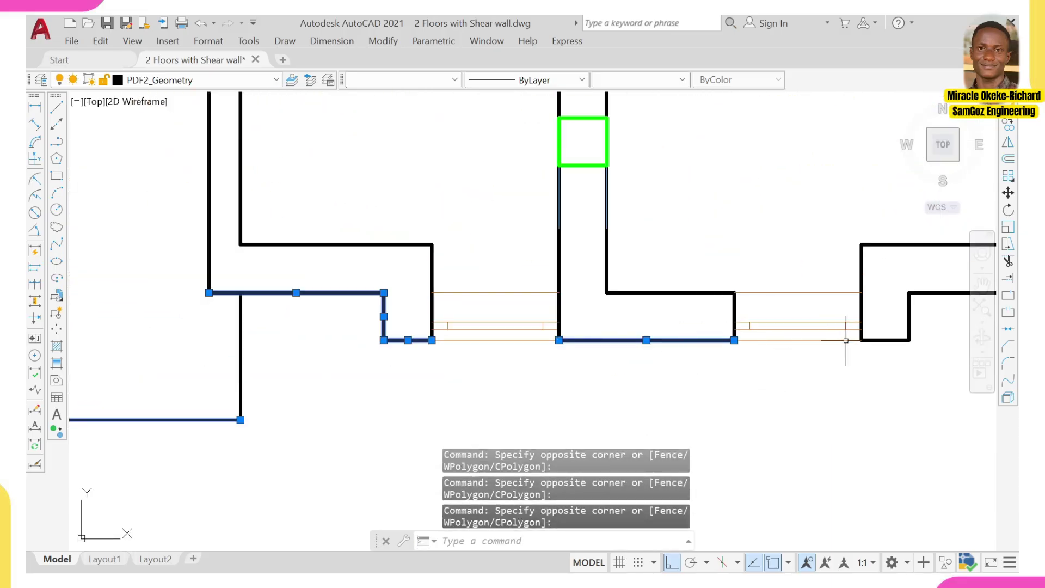
middle_click_drag(970, 335, 771, 324)
left_click(780, 265)
left_click(683, 375)
scroll(683, 375, "down", 3)
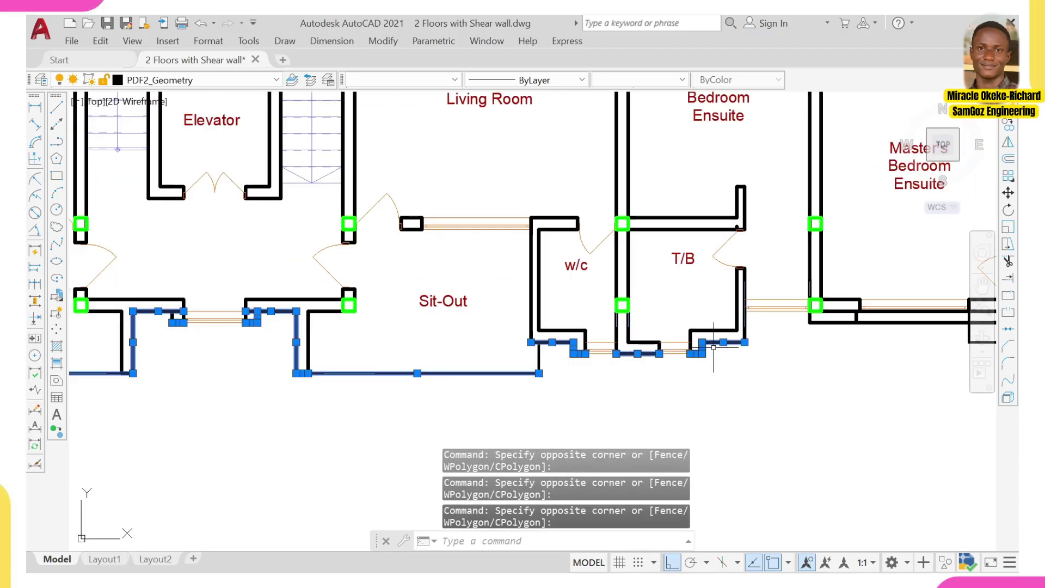
Add the lower outer line of the T/B's east wall to the selection, keeping the adjacent window's hatch out of it.
scroll(697, 348, "up", 4)
scroll(668, 286, "up", 5)
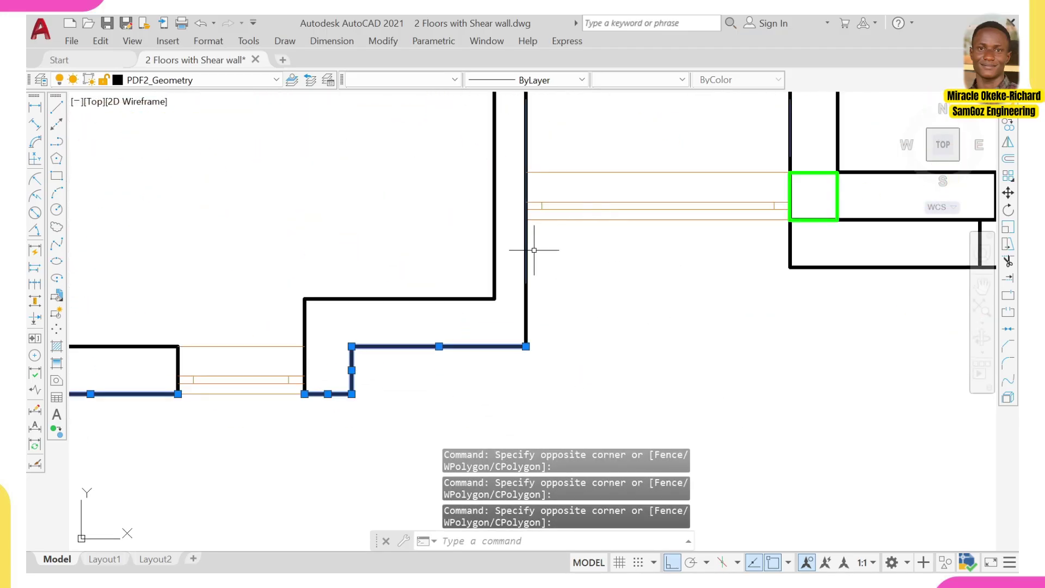
scroll(571, 221, "up", 3)
left_click(580, 211)
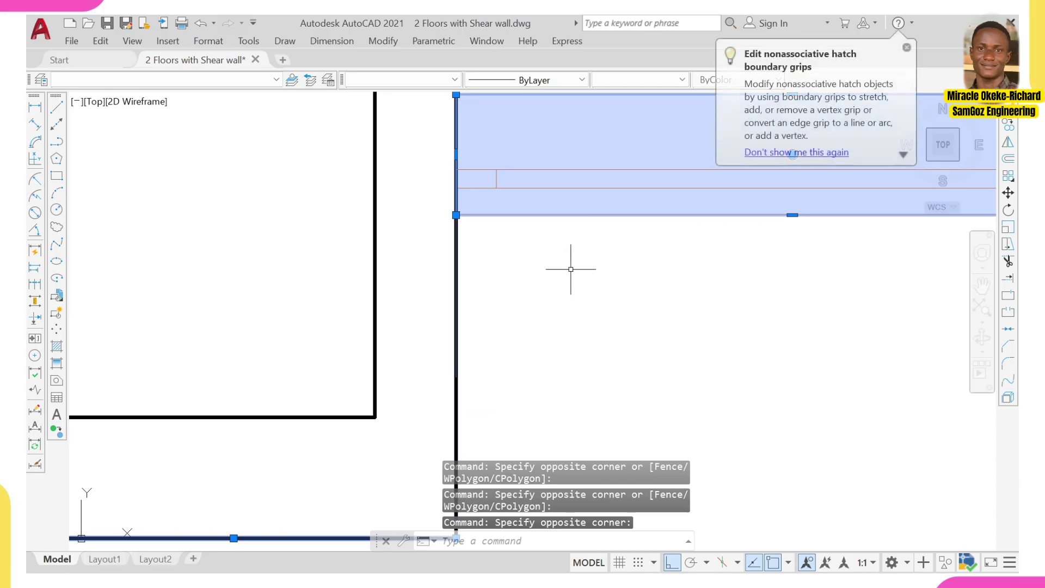
left_click(590, 284)
left_click(566, 210, "shift")
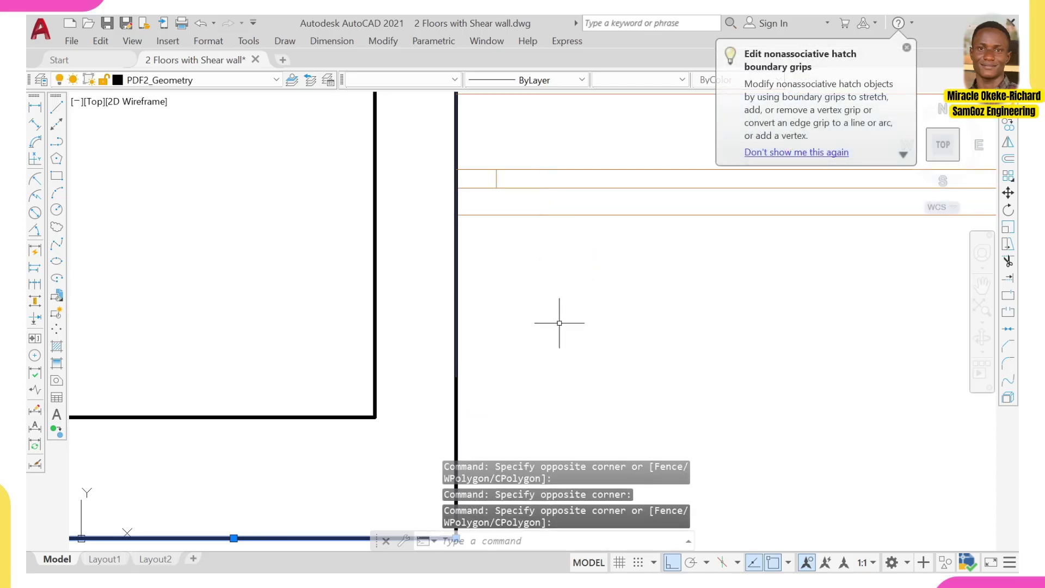
middle_click_drag(521, 369, 518, 279)
left_click(481, 342)
left_click(441, 347)
scroll(485, 347, "down", 4)
Add the short wall end line below the column east of the window to the selection.
middle_click_drag(656, 351, 520, 357)
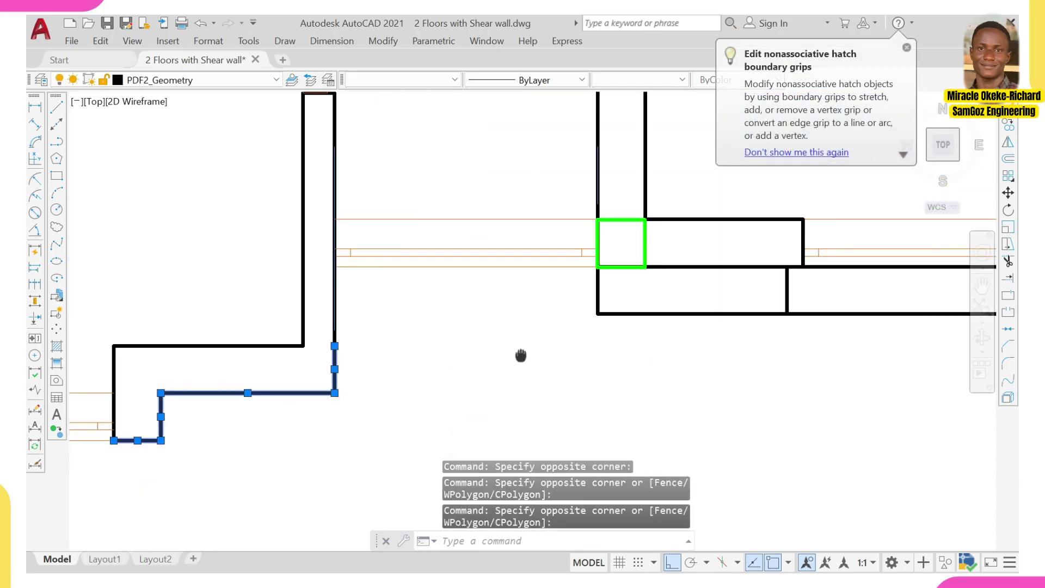
scroll(602, 279, "up", 2)
left_click(626, 286)
left_click(563, 324)
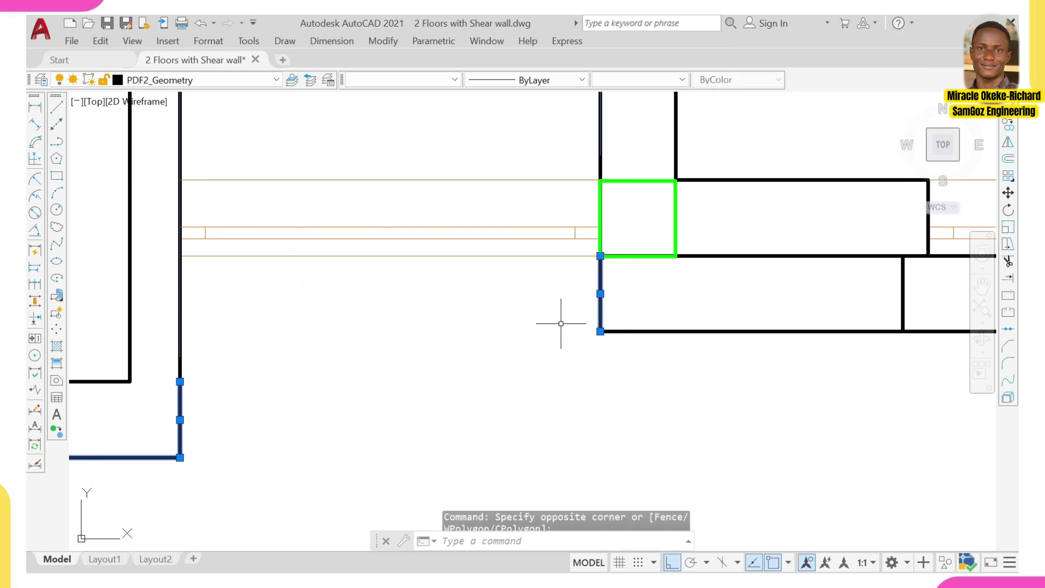
Add the outer line of the window between the T/B wall and the column to the selection.
scroll(574, 258, "up", 2)
middle_click_drag(592, 264, 588, 266)
scroll(588, 266, "down", 2)
middle_click_drag(469, 259, 625, 243)
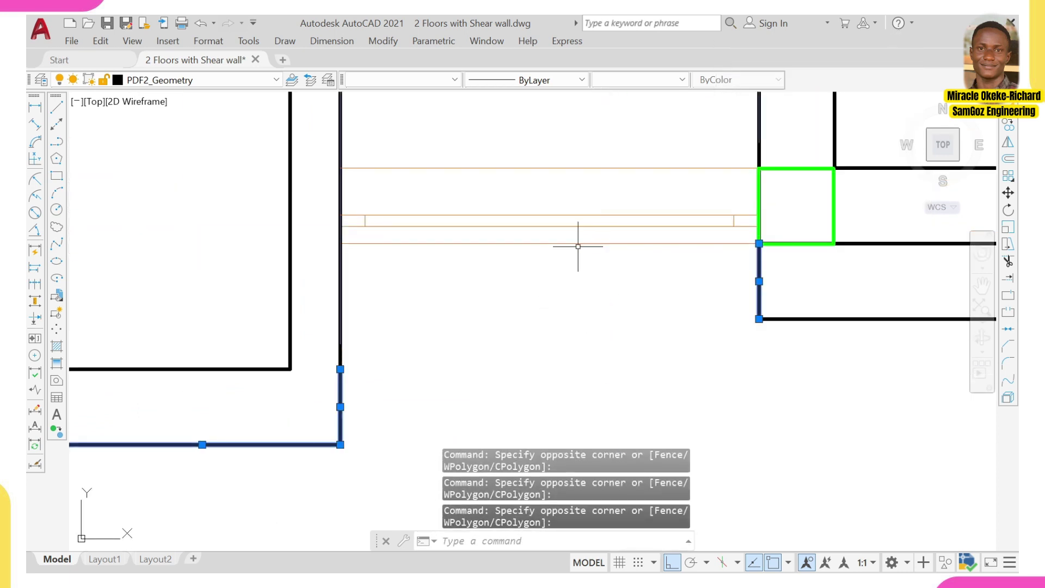
left_click(493, 244)
scroll(492, 280, "down", 2)
middle_click_drag(697, 275, 600, 294)
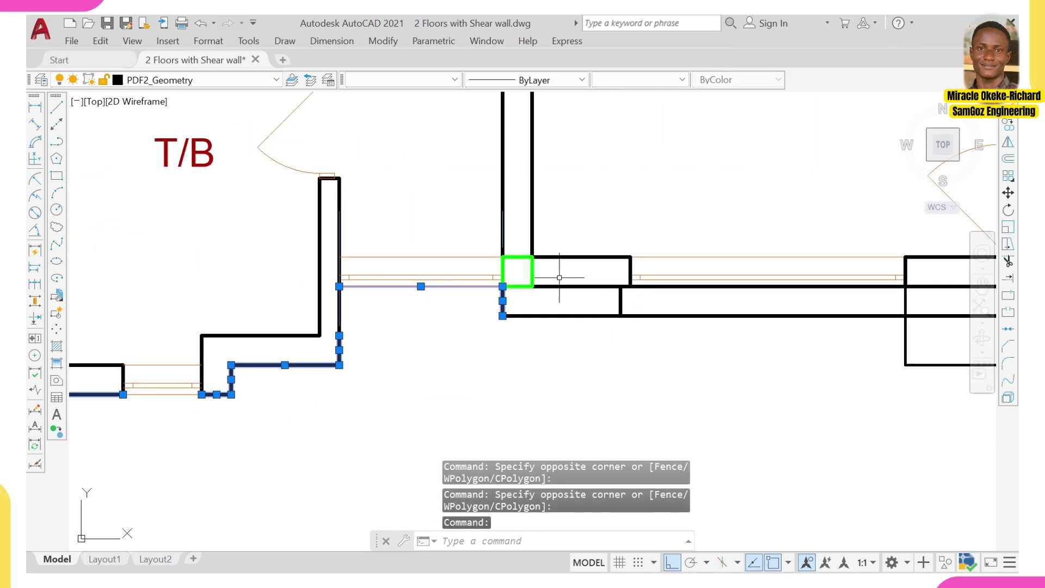
Deselect the short wall end line below the column and add the wall lines running east along the column's south face.
scroll(559, 277, "up", 2)
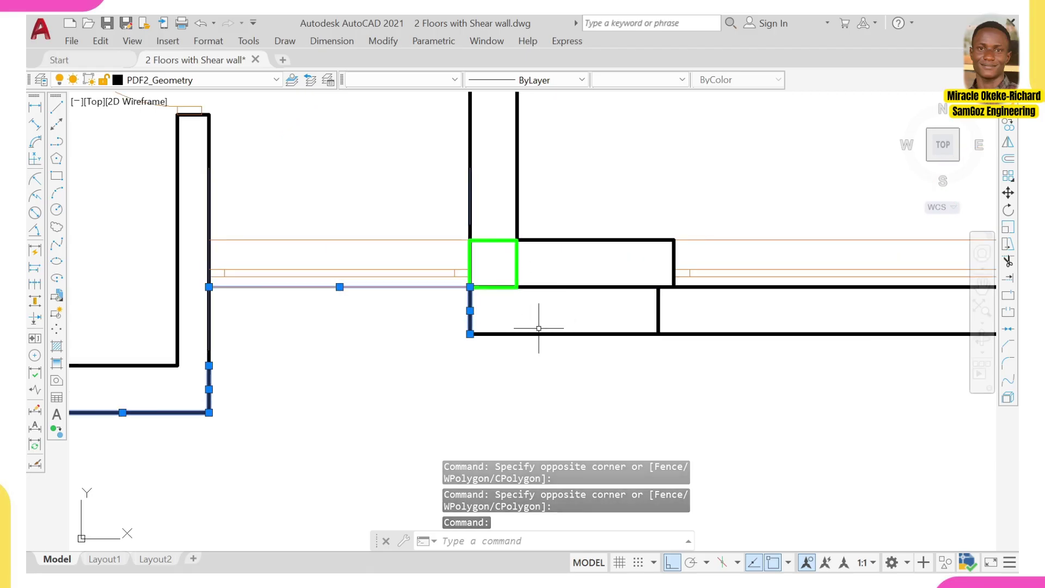
left_click(495, 321, "shift")
left_click(464, 332, "shift")
left_click(573, 281)
left_click(562, 297)
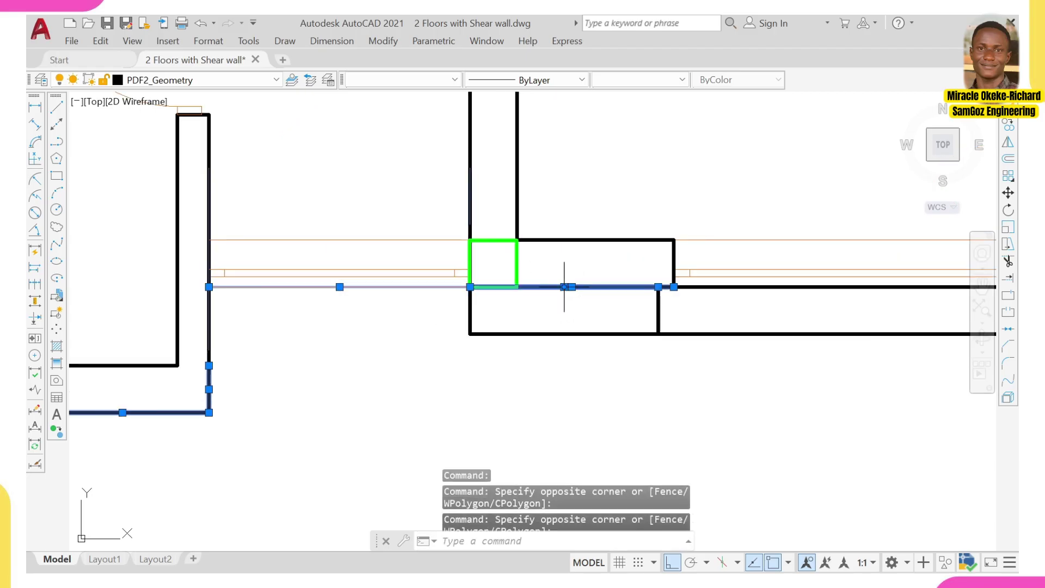
Add the west and south boundary lines of the Master's Bedroom Sit-Out to the selection.
scroll(561, 296, "down", 7)
scroll(745, 288, "up", 5)
scroll(607, 305, "up", 7)
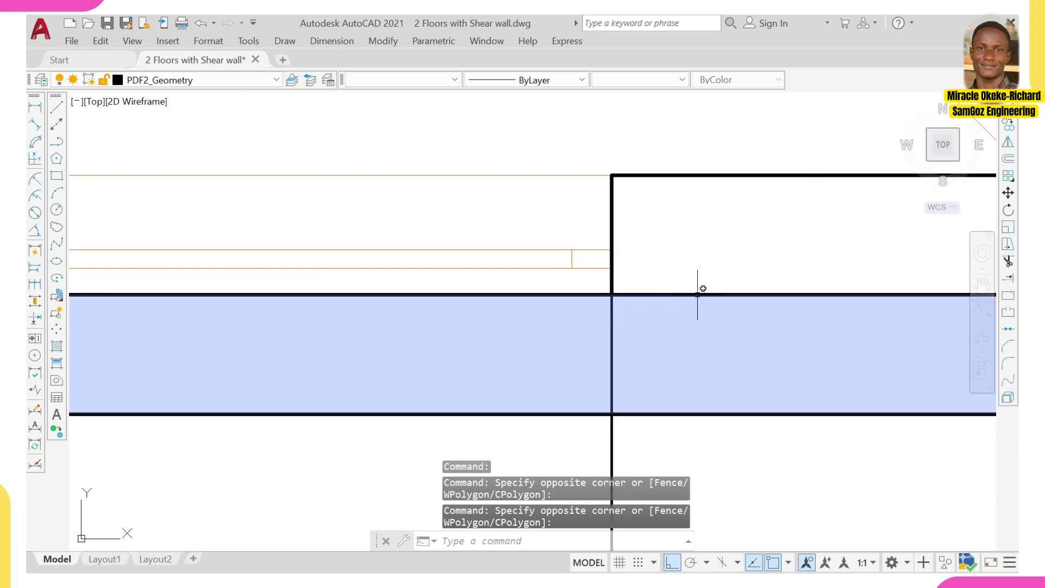
scroll(746, 295, "down", 7)
middle_click_drag(746, 295, 563, 318)
middle_click_drag(591, 372, 609, 312)
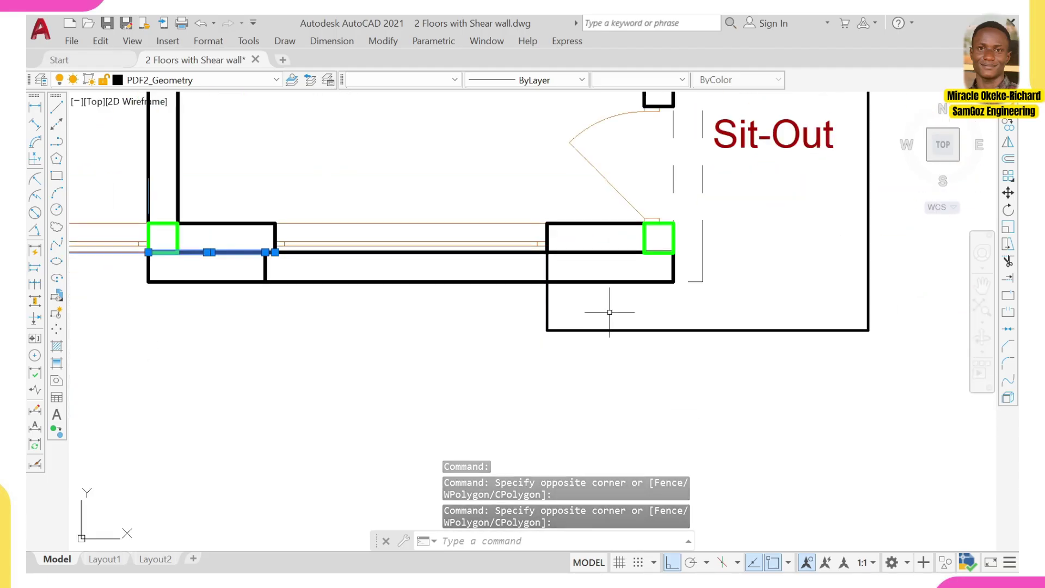
left_click(575, 302)
left_click(529, 336)
Add the east and north boundary lines of the Master's Bedroom Sit-Out to the selection.
scroll(777, 308, "down", 2)
middle_click_drag(794, 151, 596, 206)
middle_click_drag(598, 132, 560, 221)
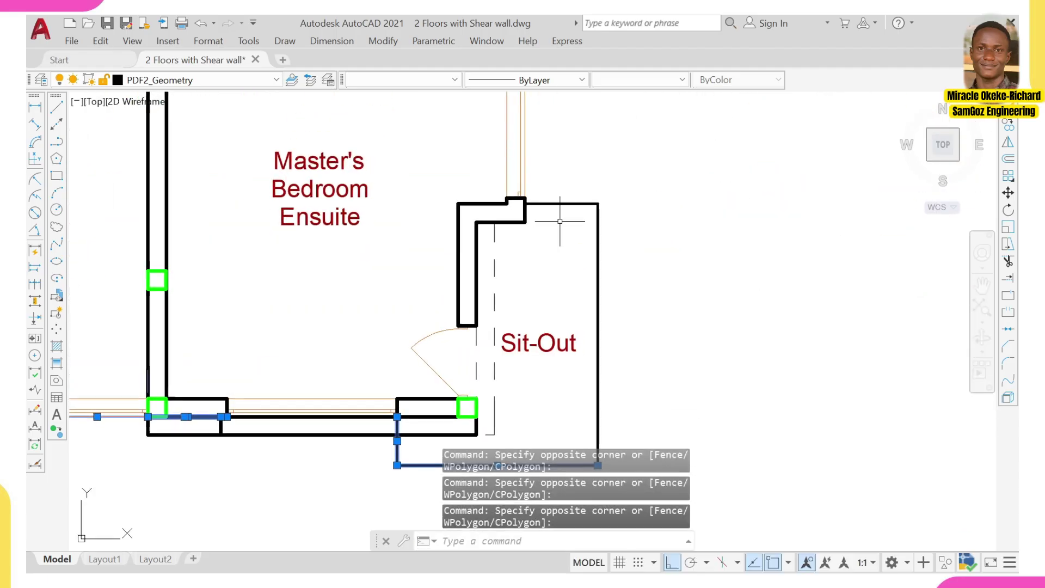
scroll(608, 169, "up", 2)
left_click(610, 197)
left_click(576, 247)
Add the outer line of the window north of that Sit-Out, keeping the window's hatch out of the selection.
scroll(500, 254, "down", 6)
middle_click_drag(488, 216, 503, 320)
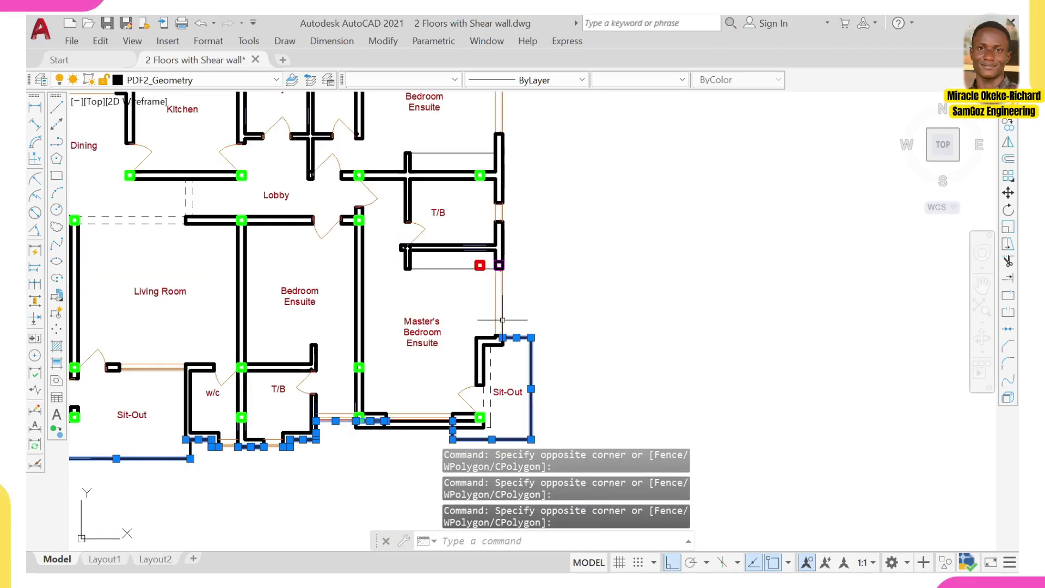
scroll(502, 264, "up", 4)
left_click(435, 273)
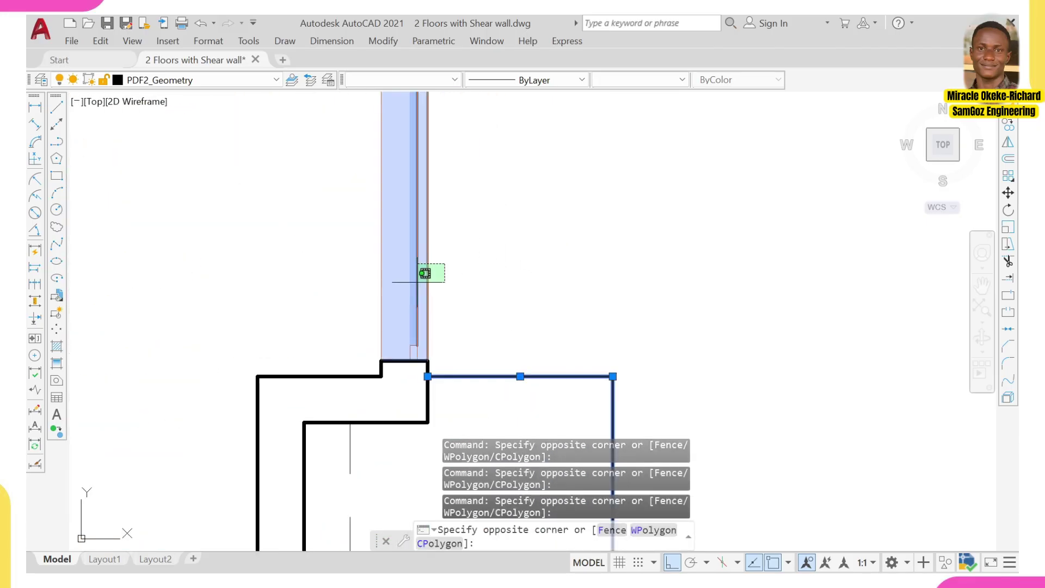
left_click(438, 273)
scroll(438, 272, "up", 2)
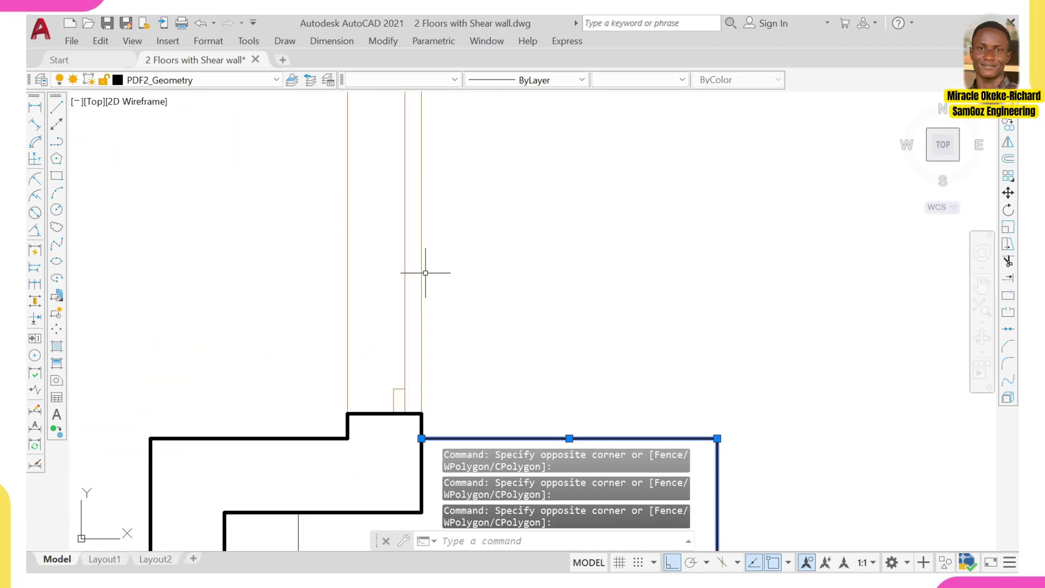
left_click(422, 275)
Add the east line of the north-east Bedroom Ensuite's corner wall and the north wall line beside its column.
scroll(422, 270, "down", 3)
middle_click_drag(448, 201, 447, 357)
scroll(422, 228, "down", 2)
scroll(409, 207, "up", 5)
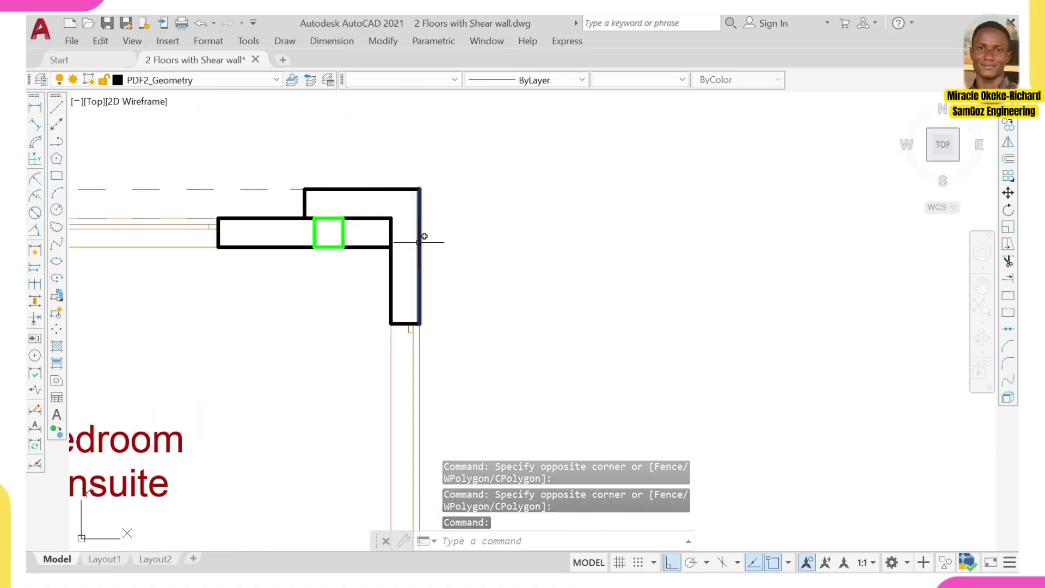
scroll(392, 250, "up", 2)
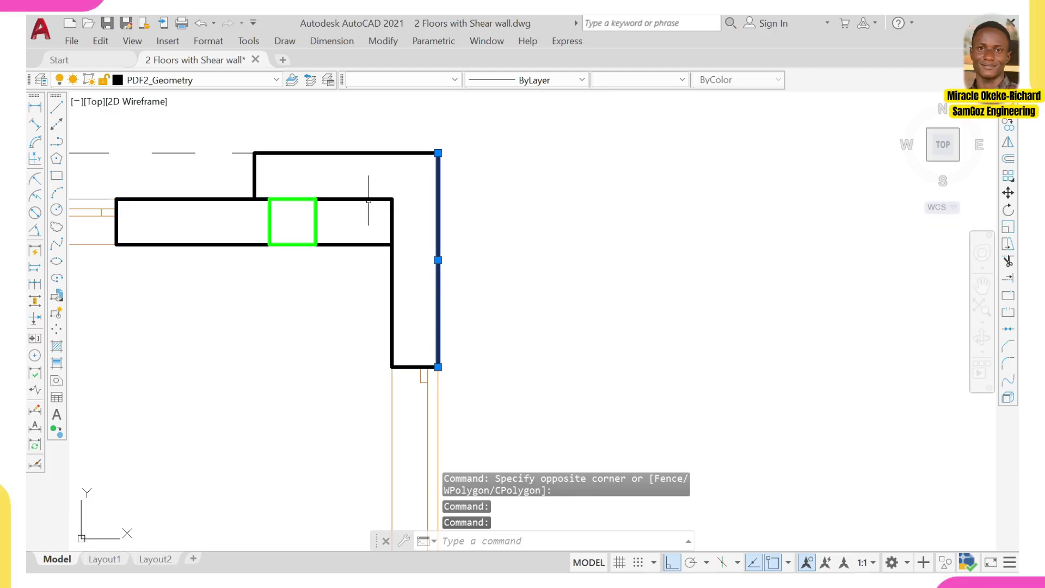
scroll(367, 197, "down", 2)
middle_click_drag(340, 200, 599, 217)
scroll(225, 198, "down", 6)
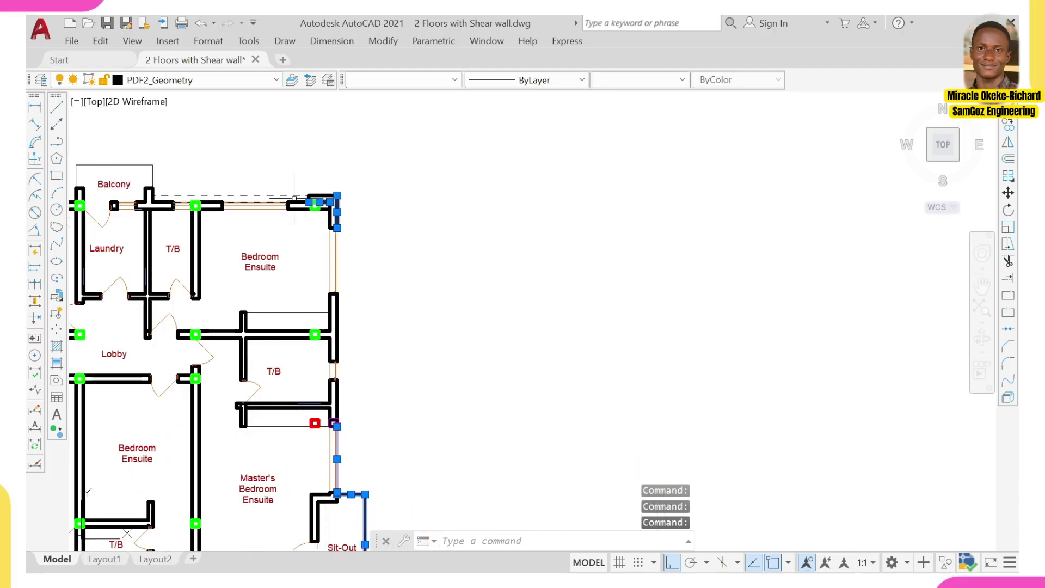
Add the T/B's north wall line with the adjoining stub face, and the outer edges of the eastern Laundry's balcony.
middle_click_drag(170, 192, 320, 205)
scroll(320, 205, "up", 8)
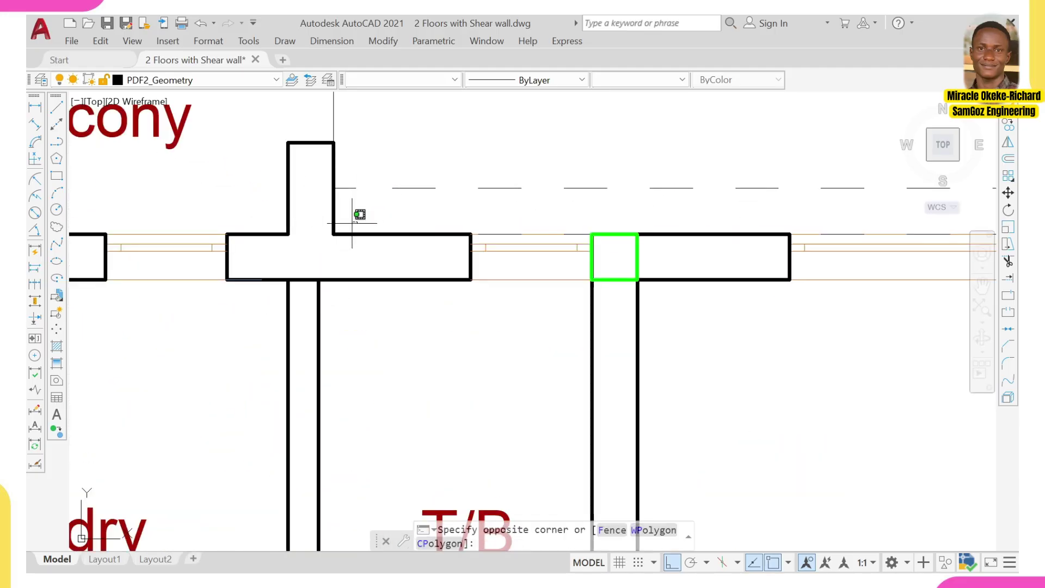
left_click(317, 247)
scroll(336, 187, "down", 4)
middle_click_drag(336, 187, 422, 254)
left_click(402, 139)
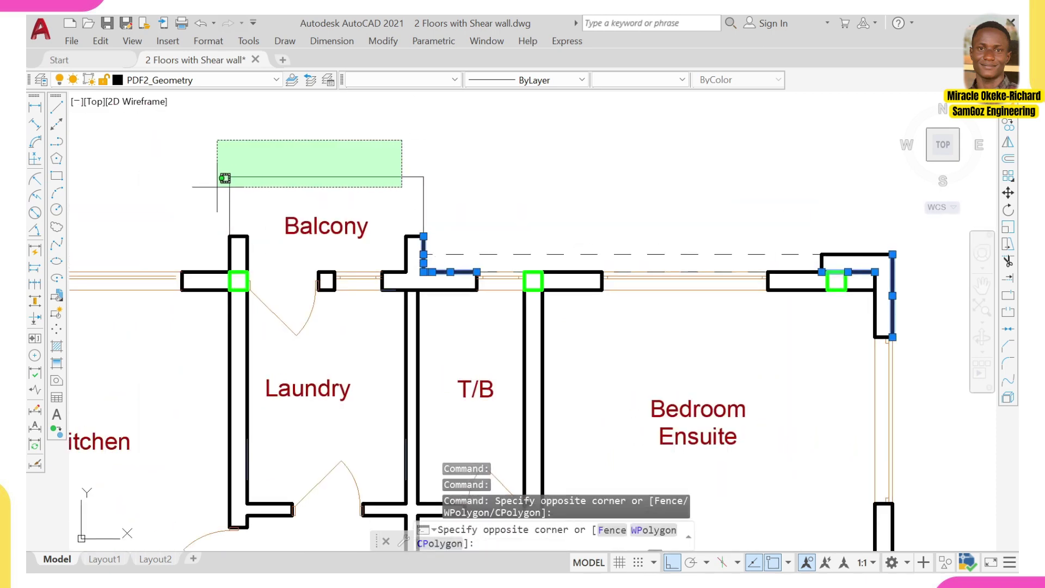
left_click(193, 199)
left_click(402, 202)
Add the west face of that balcony's wall stub and the eastern Kitchen's north wall line east of its window.
middle_click_drag(282, 224, 691, 185)
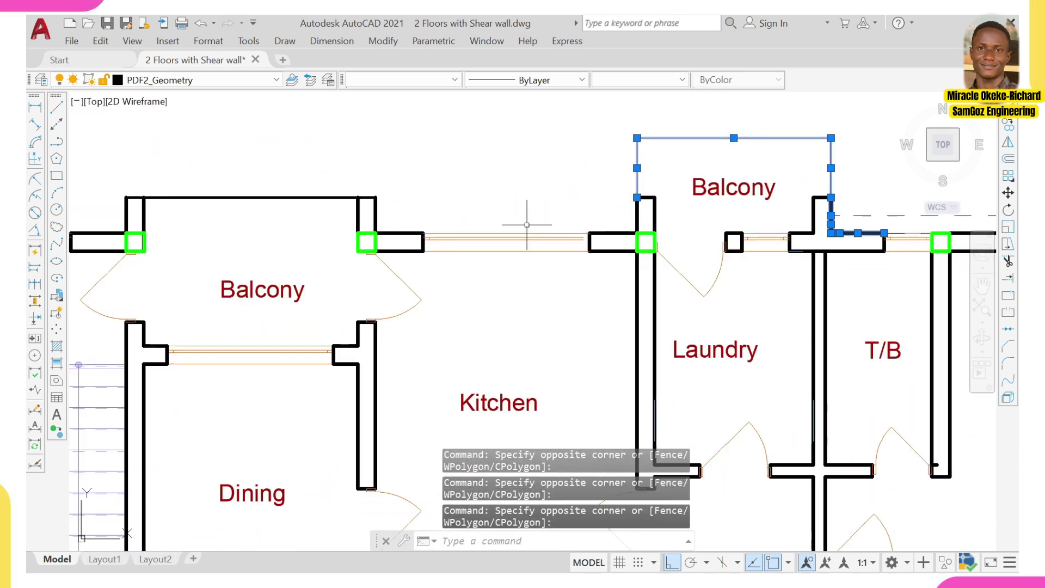
scroll(528, 223, "up", 2)
left_click(809, 221)
left_click(778, 226)
left_click(746, 263)
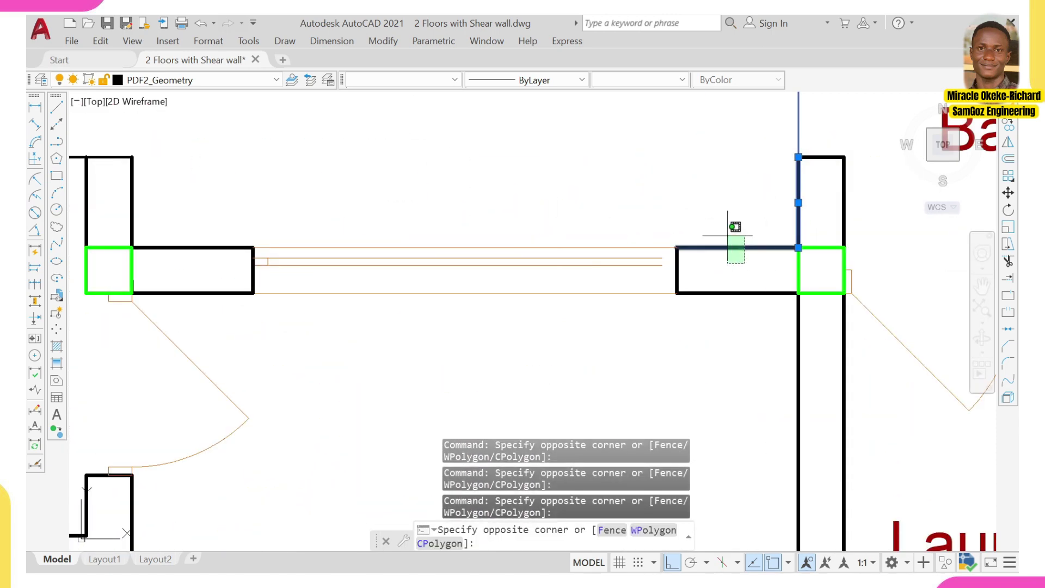
left_click(724, 232)
Add the eastern Kitchen's north wall line west of its window and the east face of the adjoining Dining balcony.
scroll(564, 259, "down", 2)
middle_click_drag(309, 254, 588, 249)
scroll(590, 248, "up", 2)
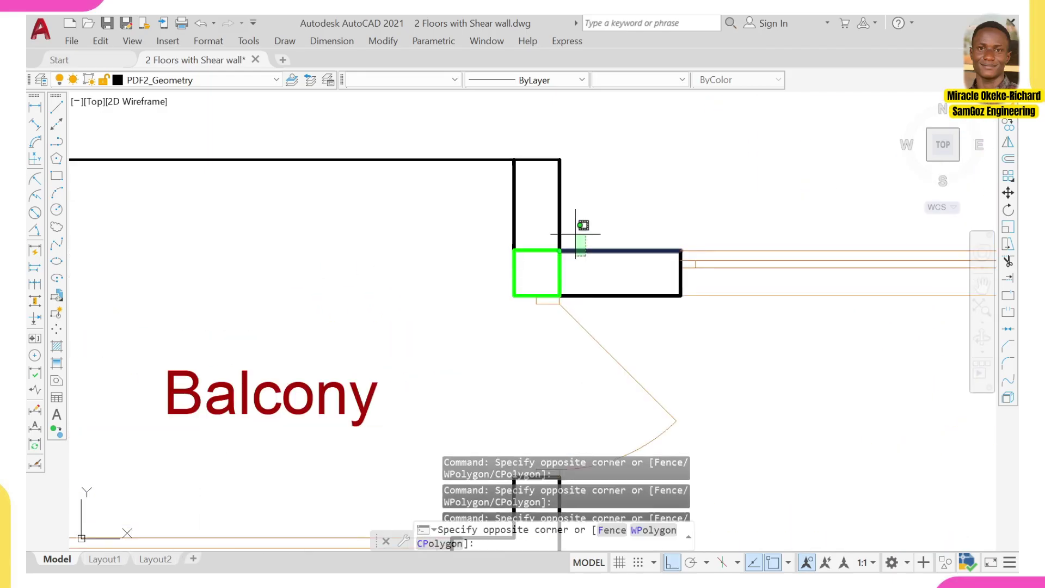
left_click(542, 186)
Add the eastern Dining balcony's north and west edges and the wall lines on both sides of the staircase window.
scroll(517, 192, "down", 3)
middle_click_drag(348, 213, 559, 221)
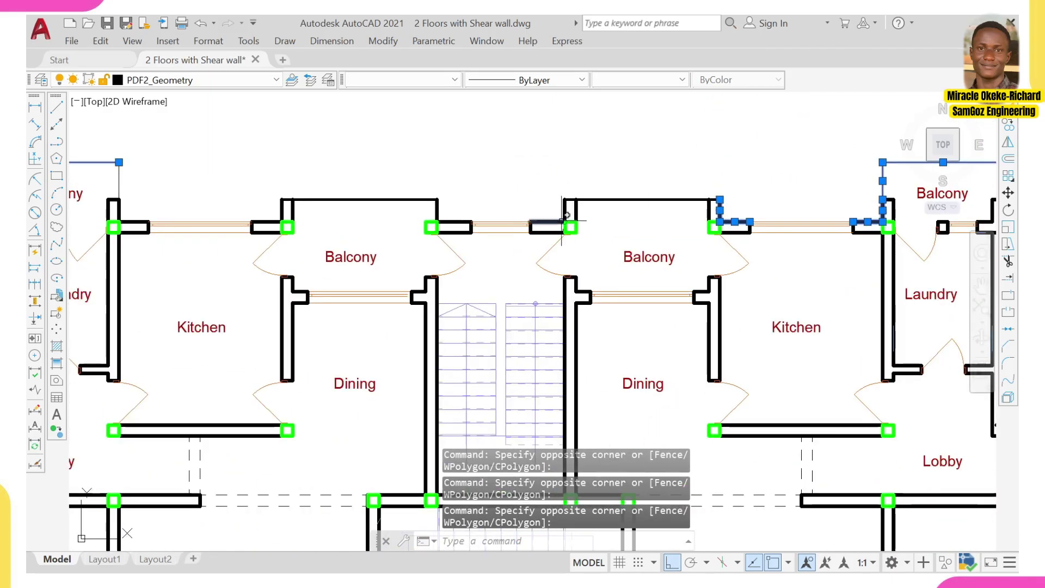
scroll(555, 217, "up", 2)
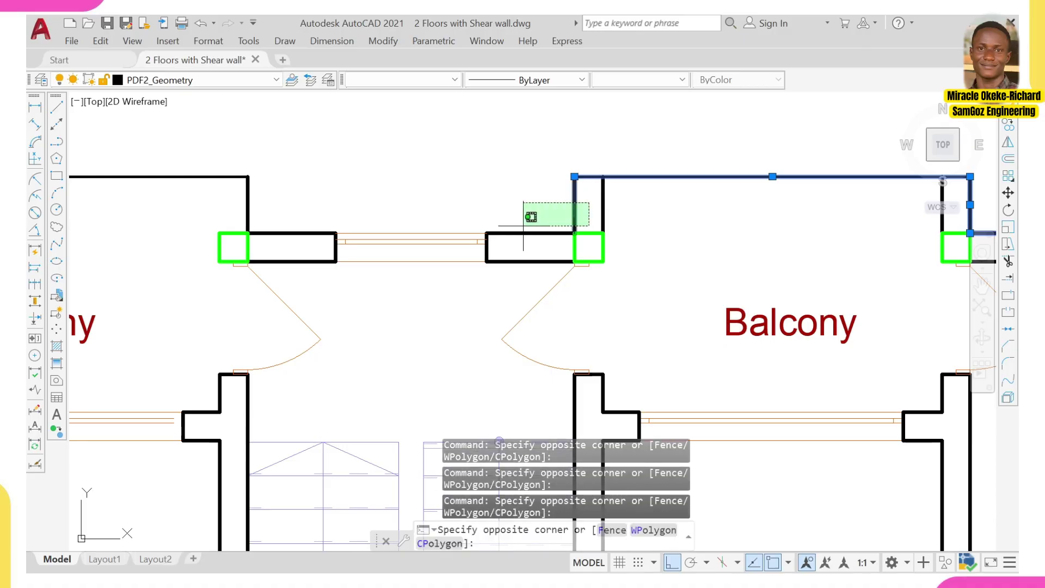
left_click(523, 224)
scroll(523, 225, "down", 3)
scroll(662, 238, "up", 4)
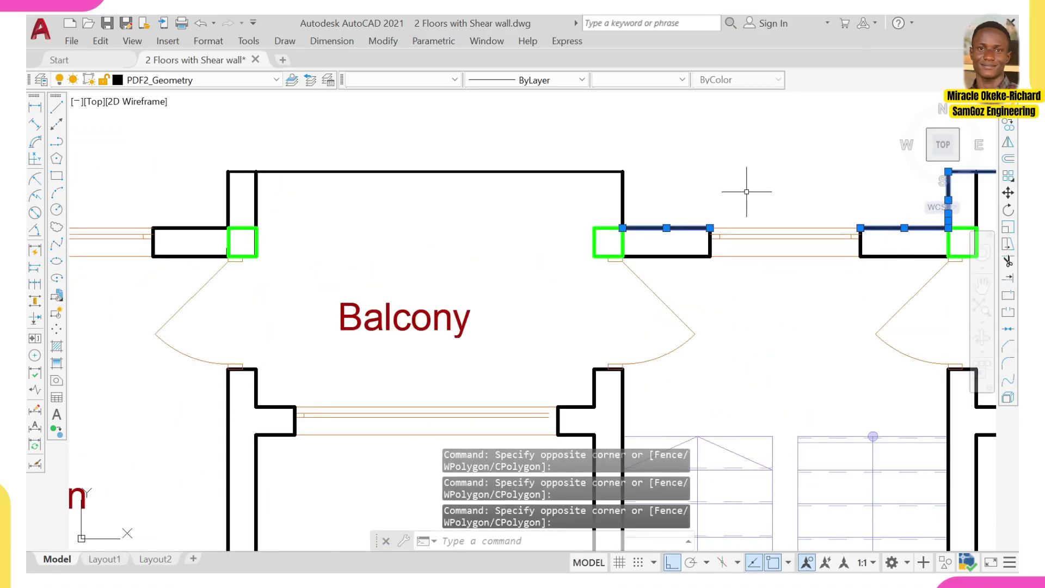
Add the western Dining balcony's outer edges and the western Kitchen's north wall line beside it.
middle_click_drag(320, 198, 535, 185)
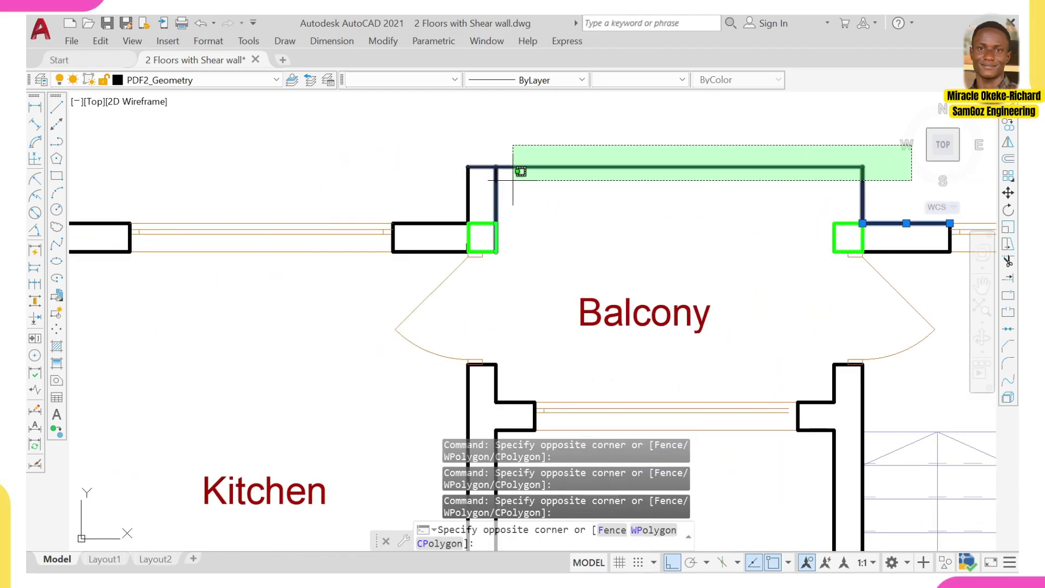
left_click(513, 180)
scroll(467, 192, "up", 2)
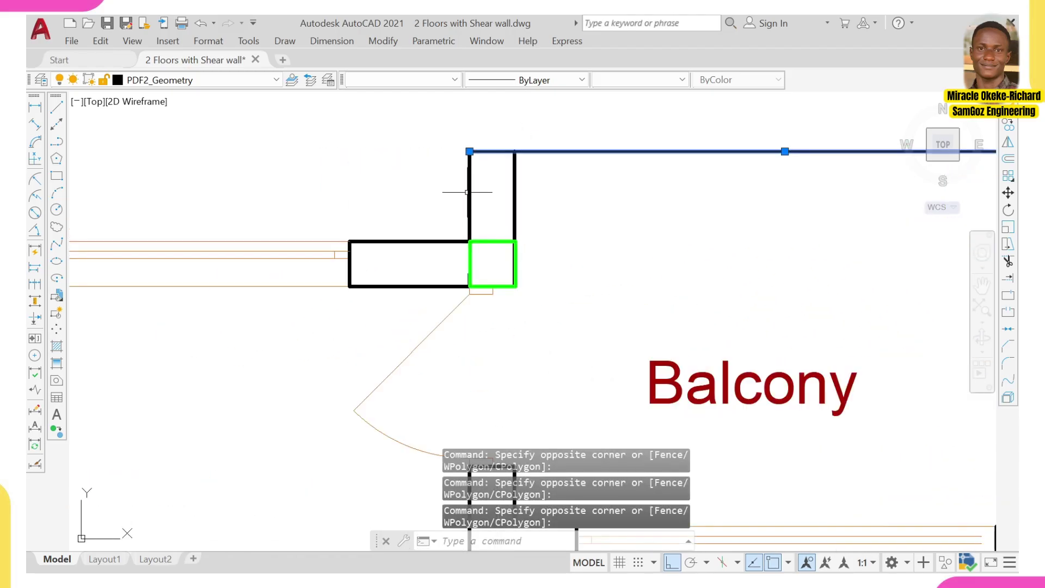
left_click(409, 230)
scroll(319, 239, "up", 2)
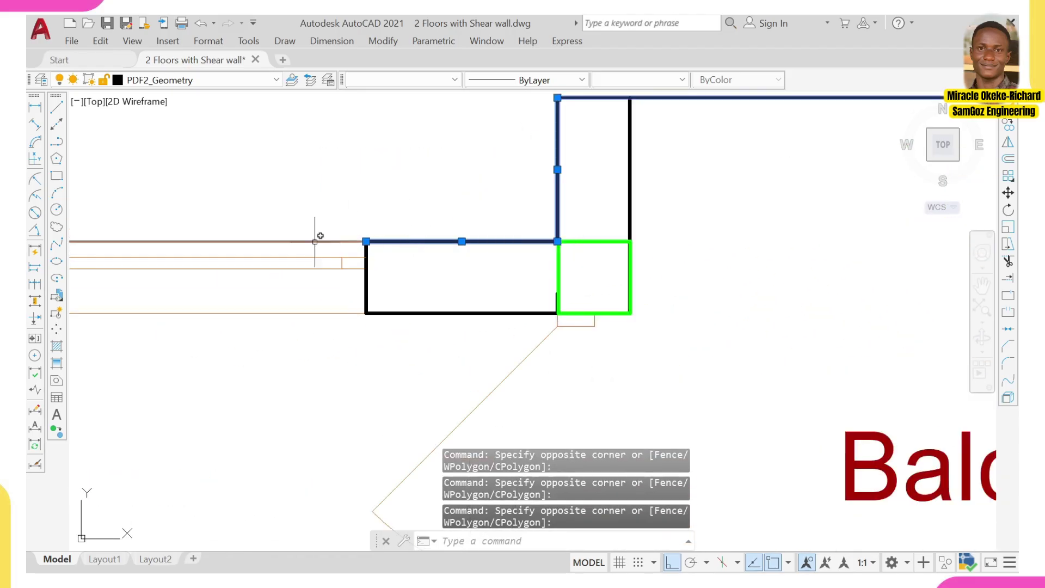
Add the wall line west of the western Kitchen's window and the east side of the western Laundry's balcony with its stub.
scroll(318, 238, "down", 4)
middle_click_drag(283, 246, 577, 228)
middle_click_drag(422, 240, 633, 264)
scroll(550, 255, "up", 2)
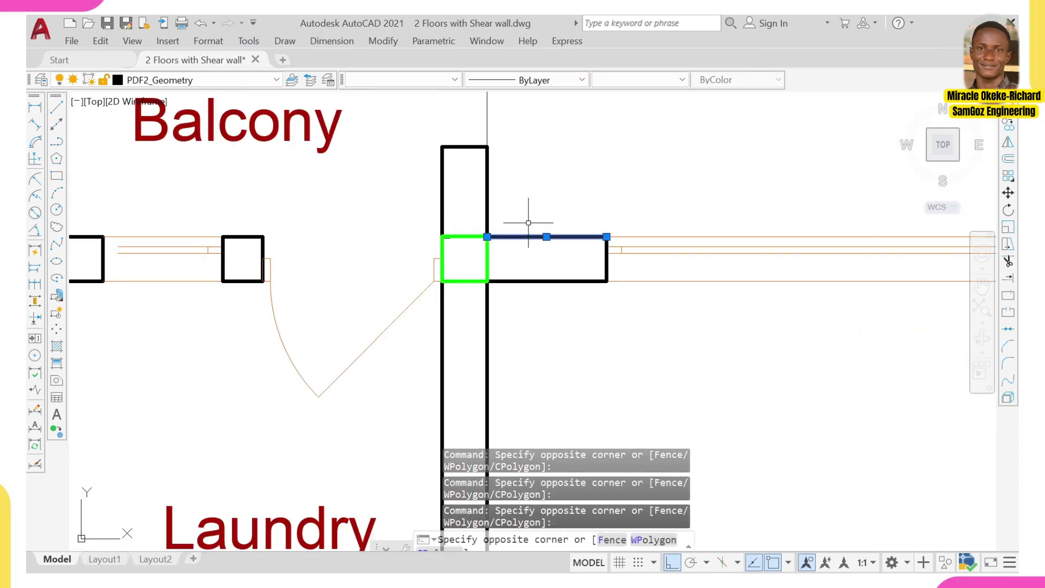
scroll(514, 214, "down", 2)
middle_click_drag(525, 169, 484, 292)
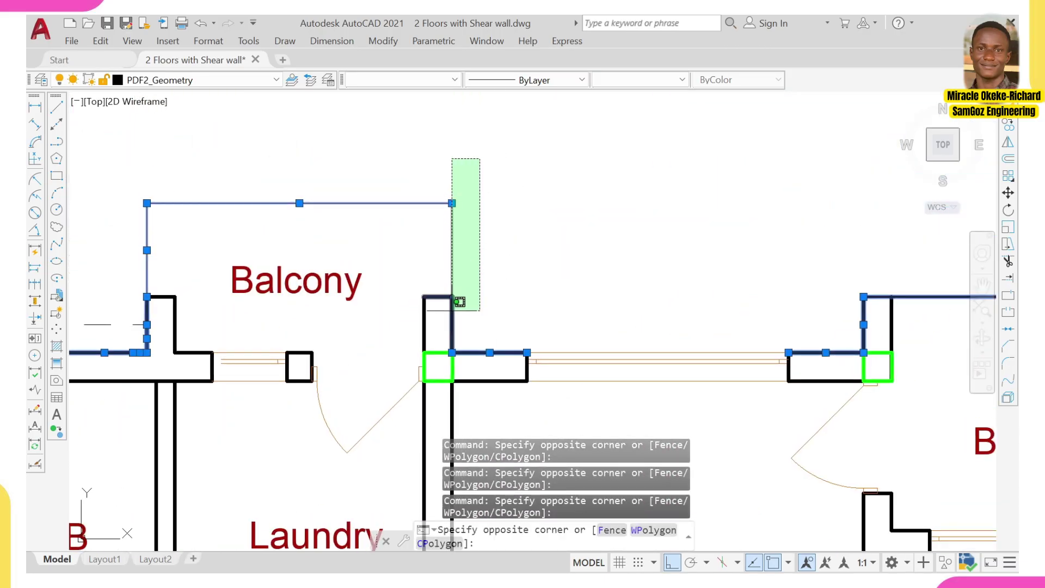
left_click(498, 253)
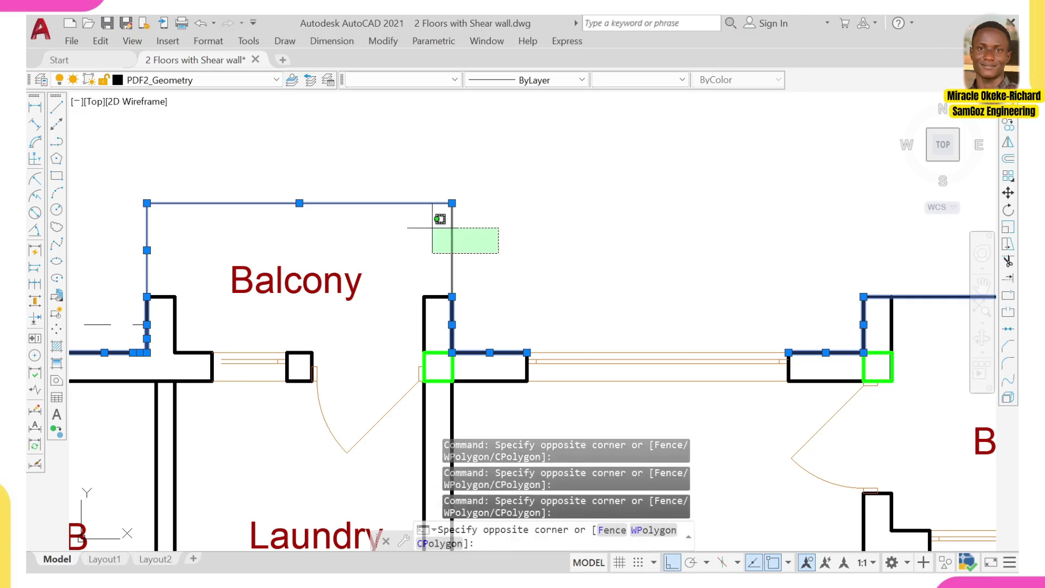
left_click(432, 227)
Copy the selected outer boundary lines straight down to a clear area below the plan.
scroll(472, 232, "down", 5)
middle_click_drag(543, 324, 489, 240)
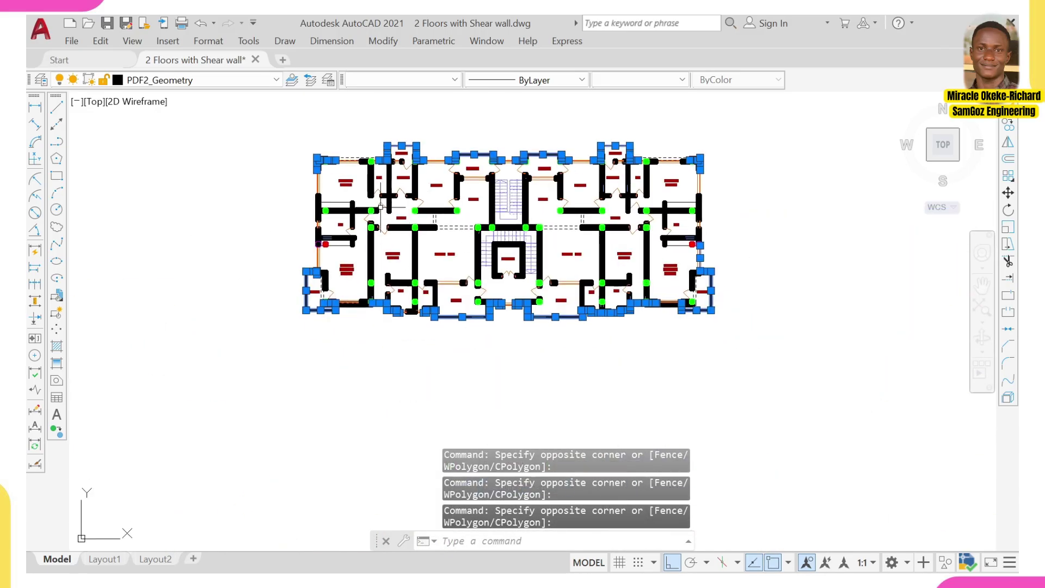
type("co")
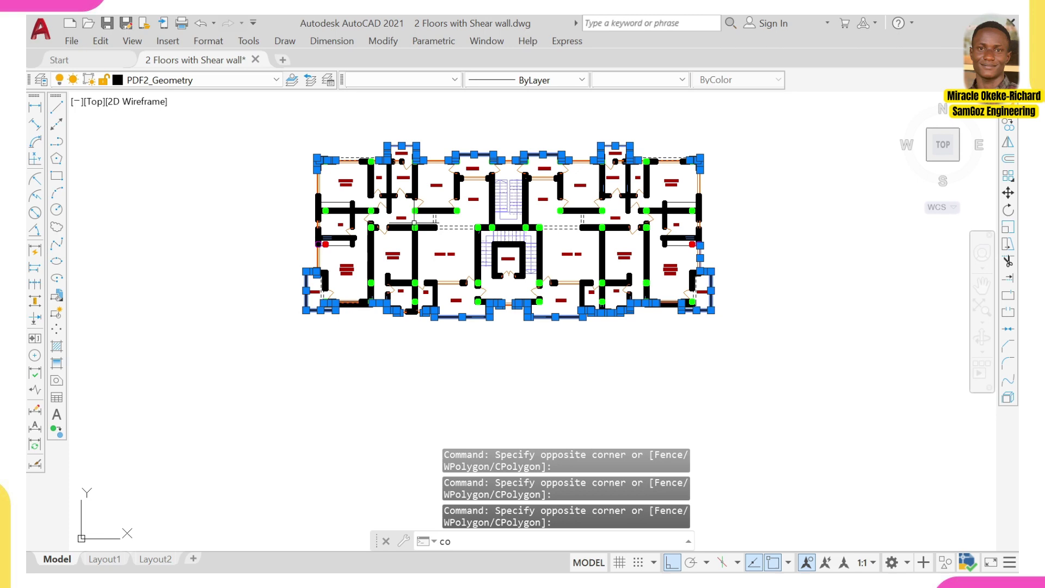
key("Return")
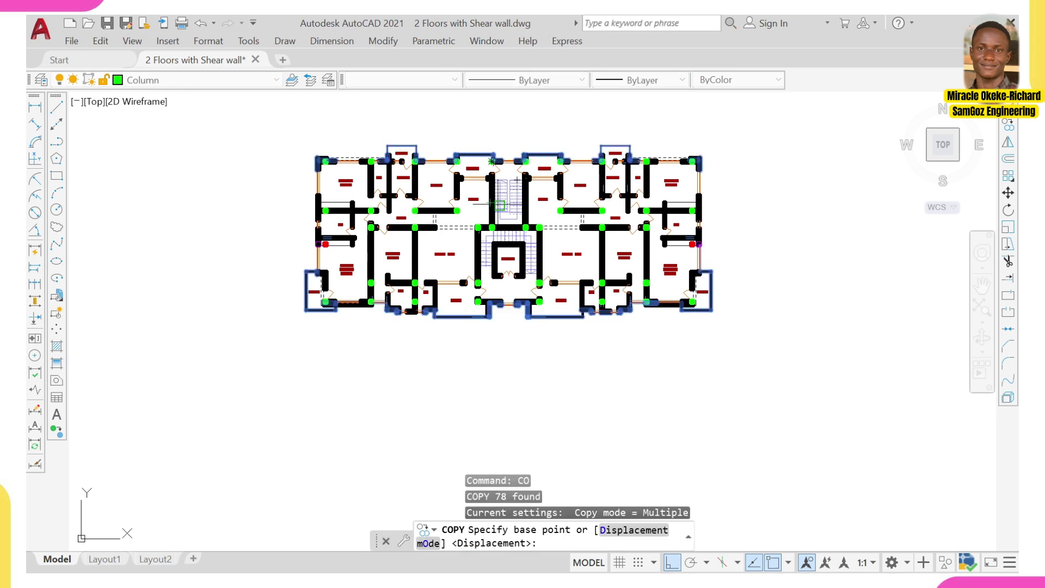
left_click(487, 194)
scroll(429, 274, "down", 4)
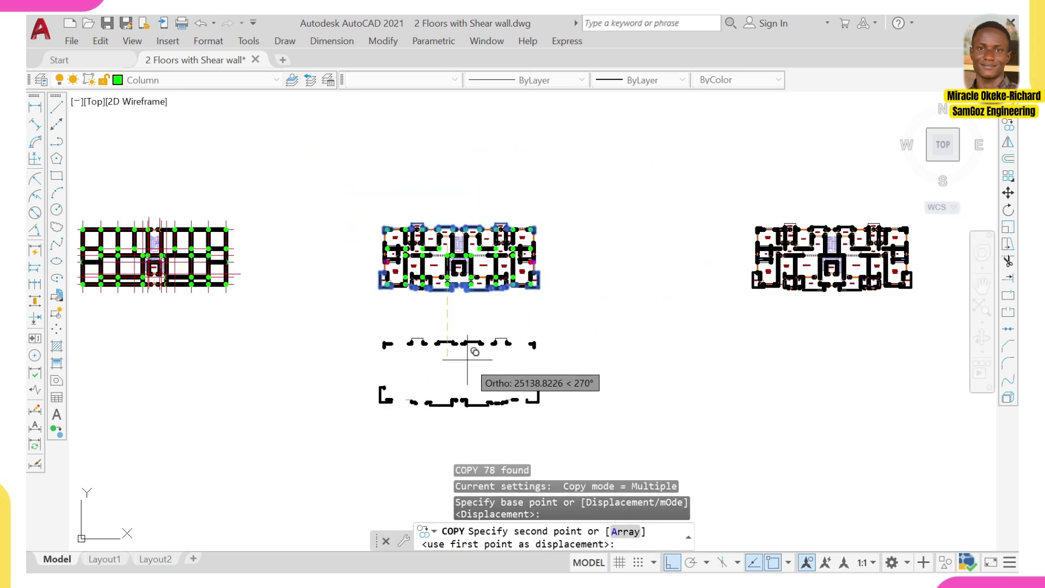
key("Escape")
scroll(430, 359, "up", 6)
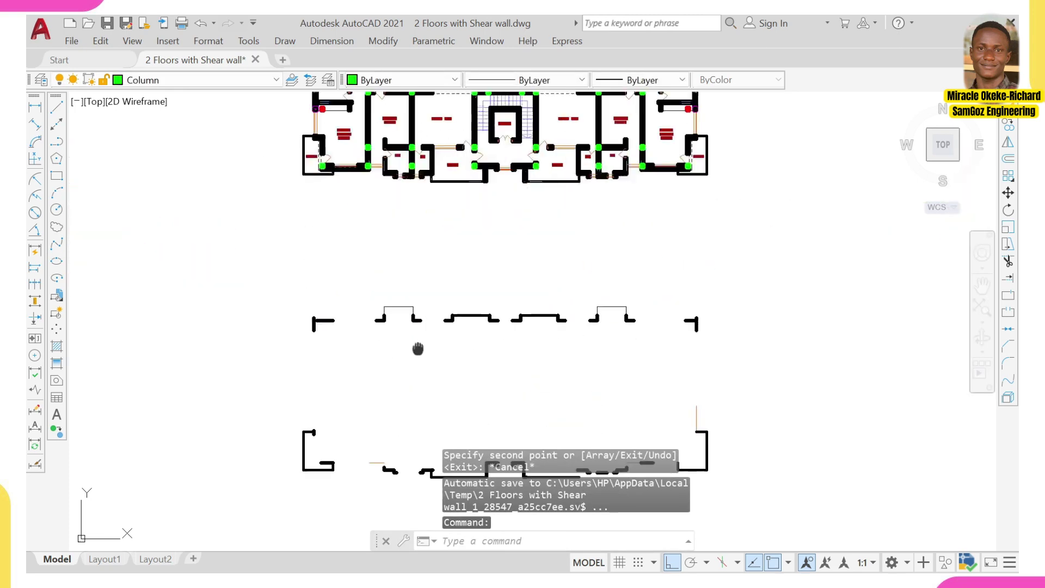
Extend the copied north wall lines to close the western Kitchen window gap and the staircase gap between the two Dining balconies.
scroll(394, 172, "up", 2)
middle_click_drag(425, 241, 412, 171)
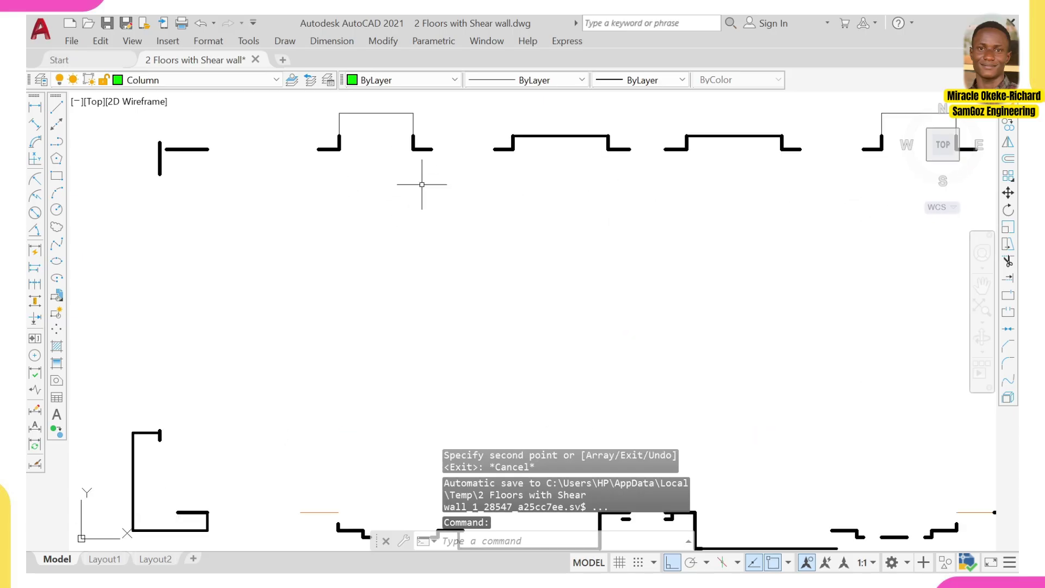
type("EX")
key("Return")
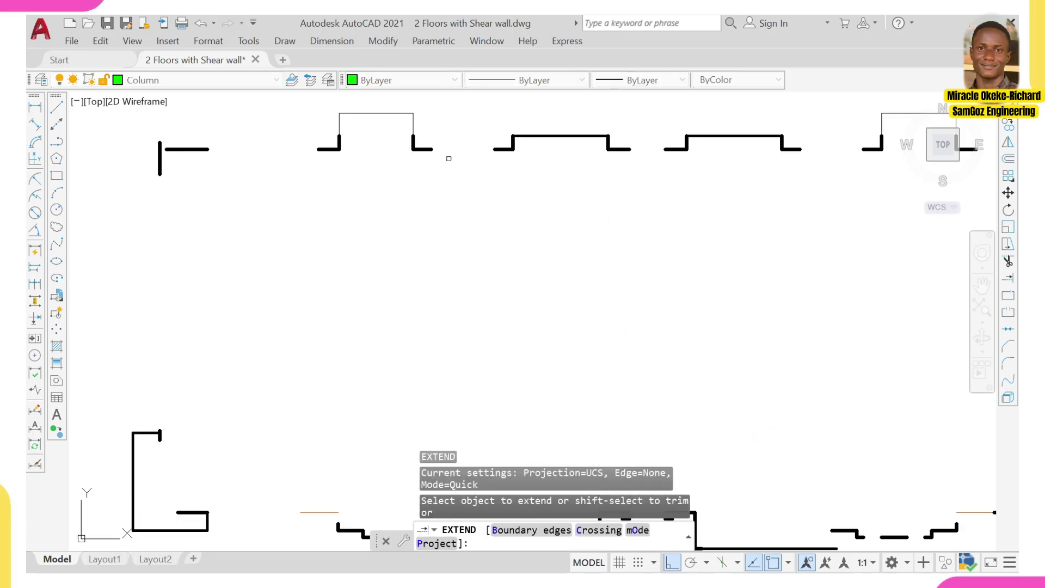
left_click_drag(502, 127, 495, 209)
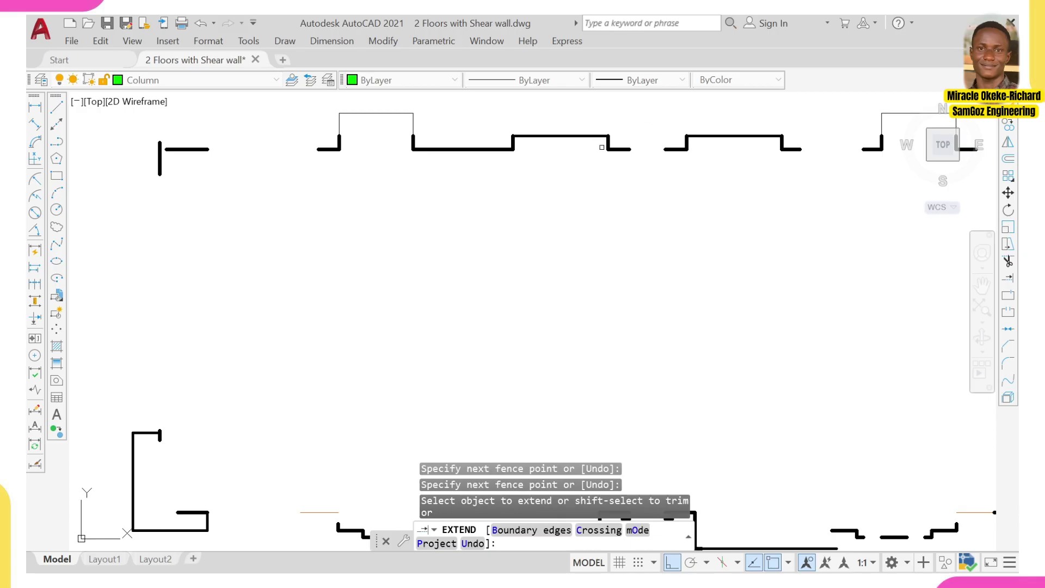
left_click(620, 130)
left_click(627, 210)
scroll(805, 137, "down", 2)
middle_click_drag(591, 173, 386, 172)
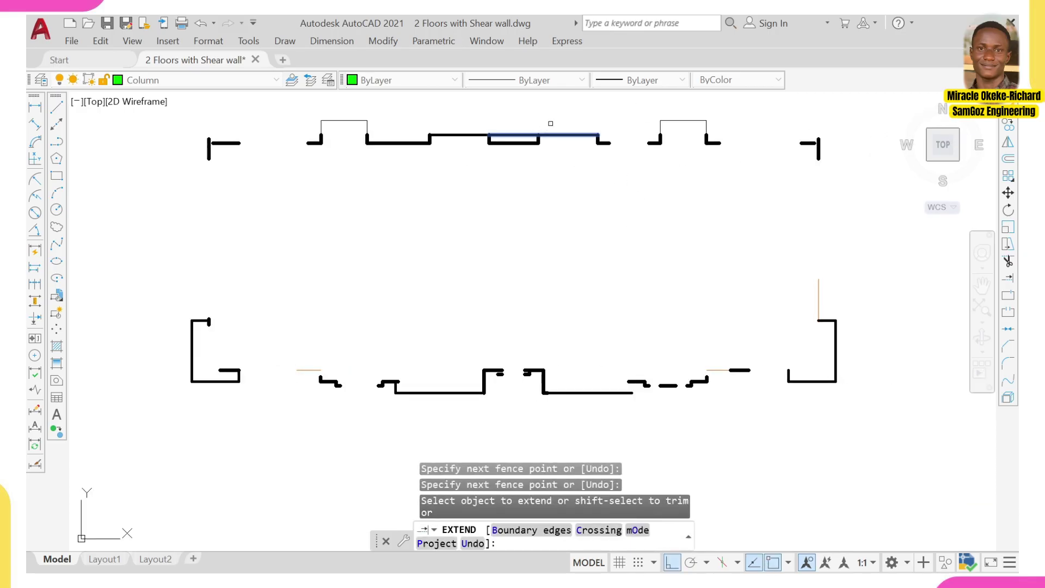
Extend the north wall line across the base of the eastern Laundry balcony and close the eastern Kitchen window gap.
left_click(646, 188)
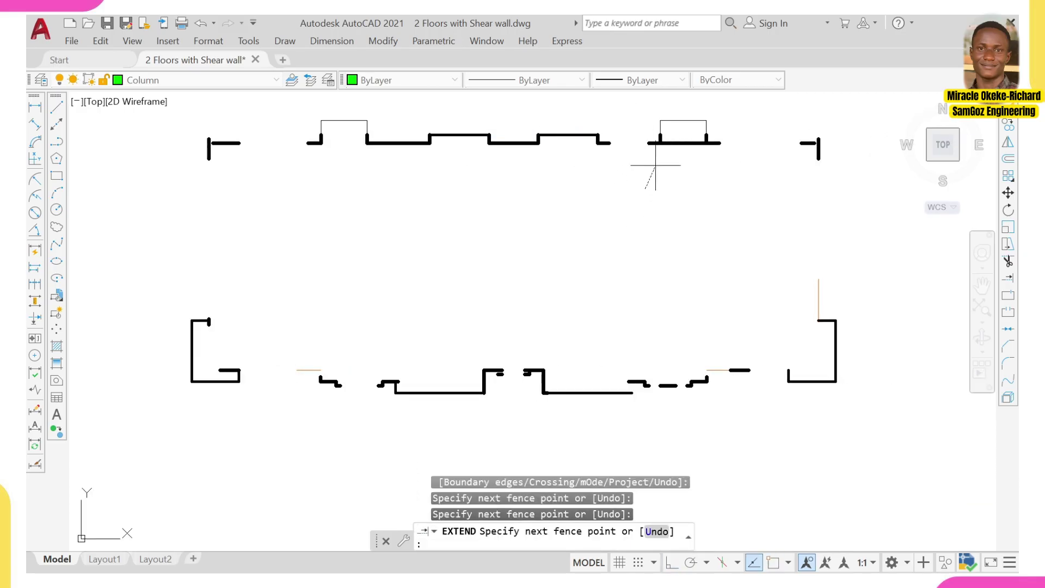
key("Return")
scroll(661, 136, "up", 5)
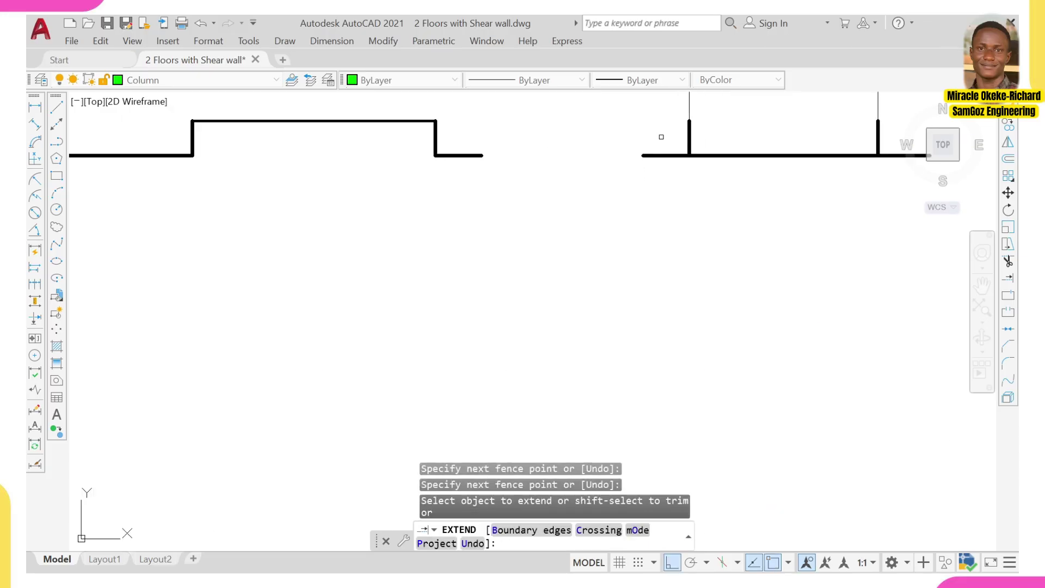
left_click(662, 136)
left_click(613, 196)
scroll(617, 200, "down", 8)
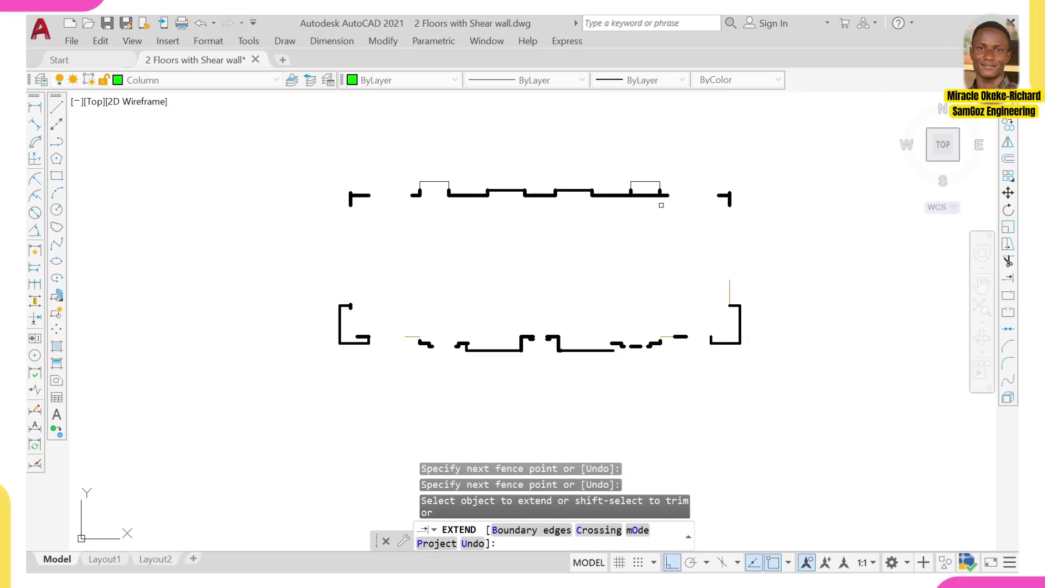
Extend the north wall line from the eastern Laundry balcony to the northeastern corner wall.
scroll(761, 198, "up", 6)
left_click(611, 168)
left_click(607, 193)
left_click(612, 164)
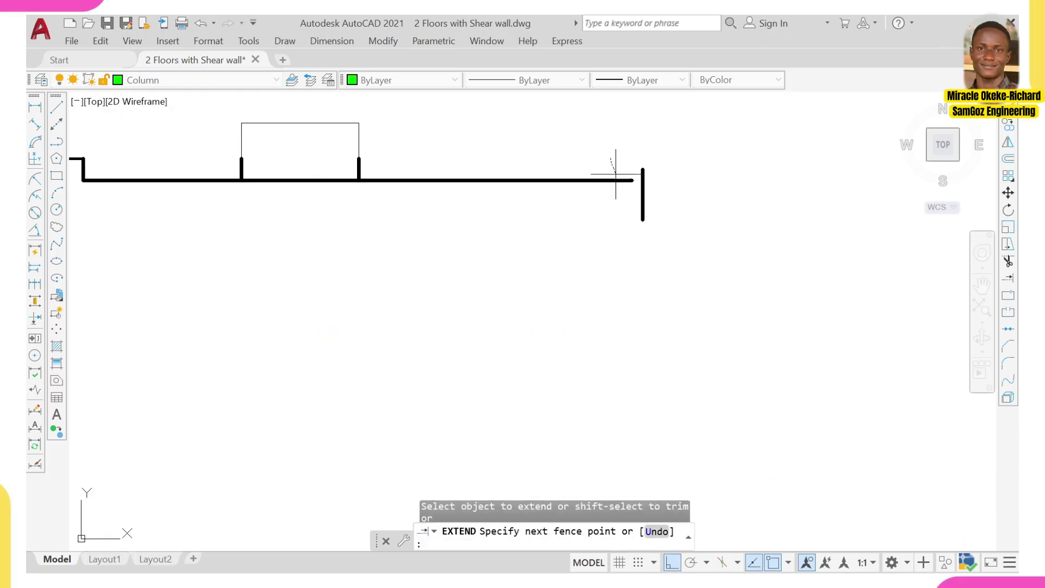
left_click(631, 222)
middle_click_drag(593, 213, 574, 138)
key("Return")
scroll(587, 202, "down", 2)
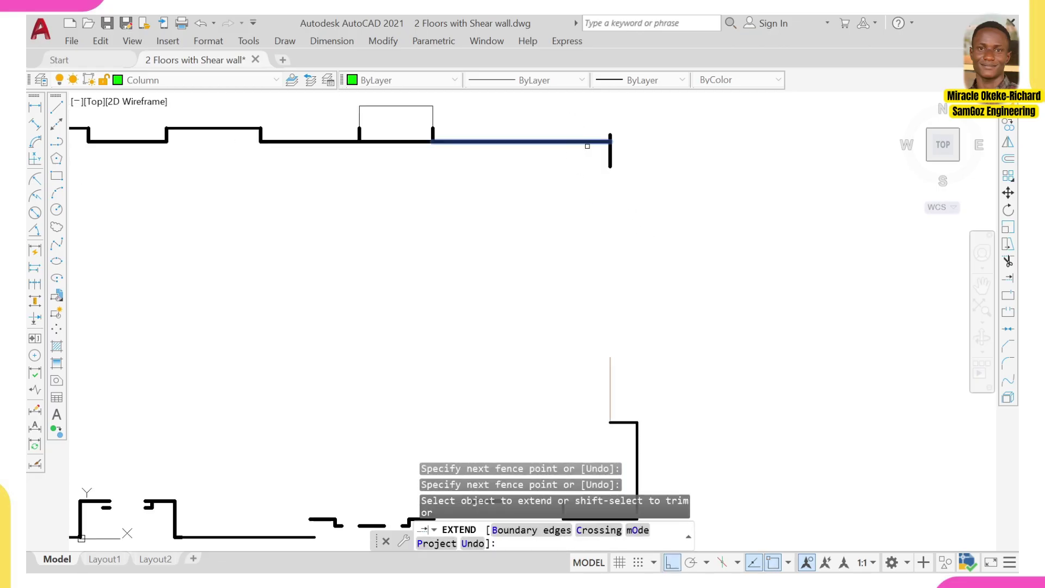
left_click(595, 146)
key("Return")
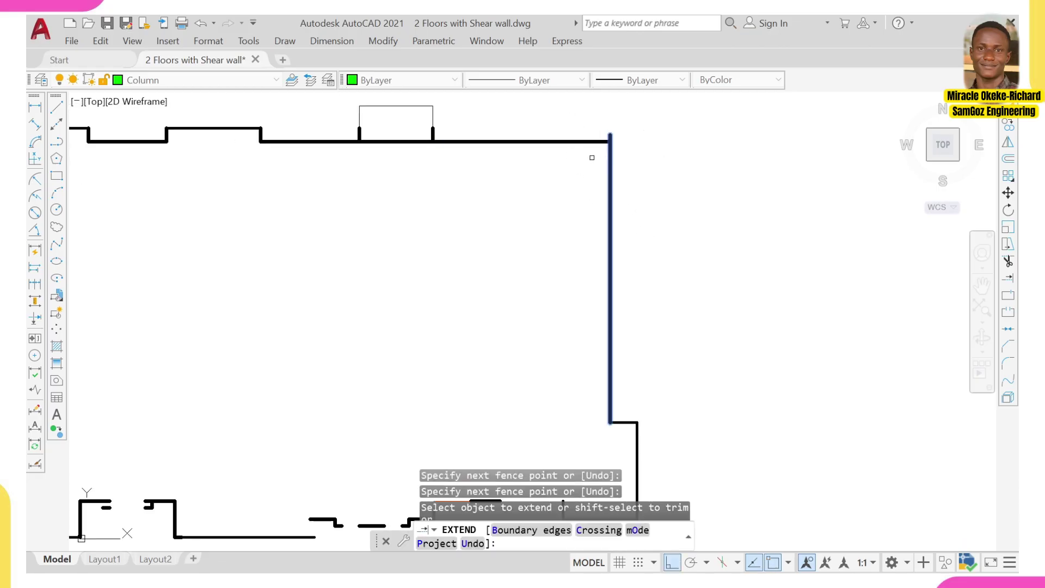
Extend the east wall down to the southeastern balcony and the adjacent south wall line to that balcony's west edge.
left_click(609, 157)
scroll(609, 158, "down", 3)
scroll(525, 141, "up", 5)
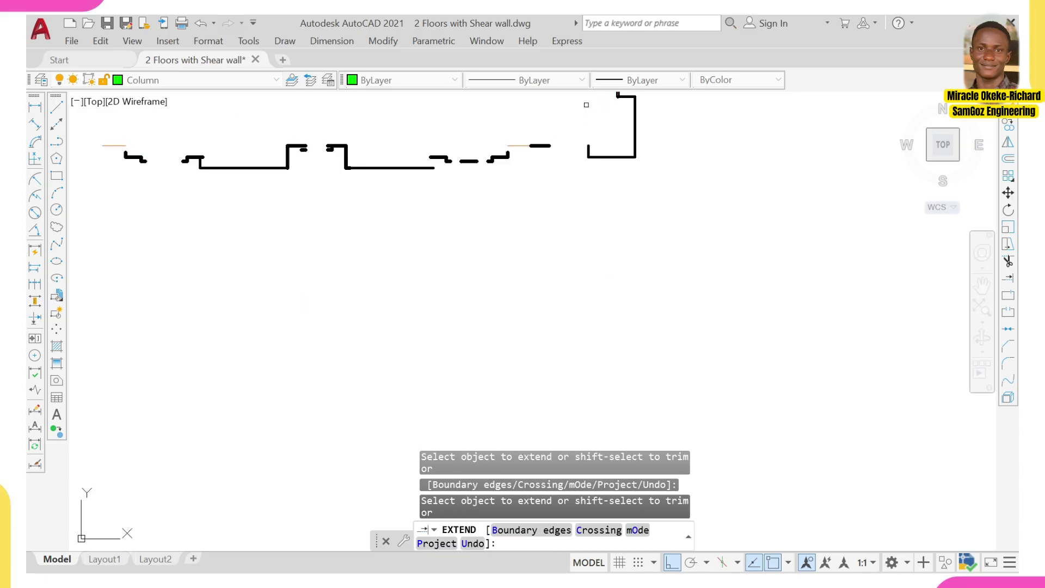
left_click(516, 145)
left_click(514, 179)
key("Return")
Extend the eastern south wall's short stub up to the window line and join the lowest wall segments across their gaps.
left_click(447, 180)
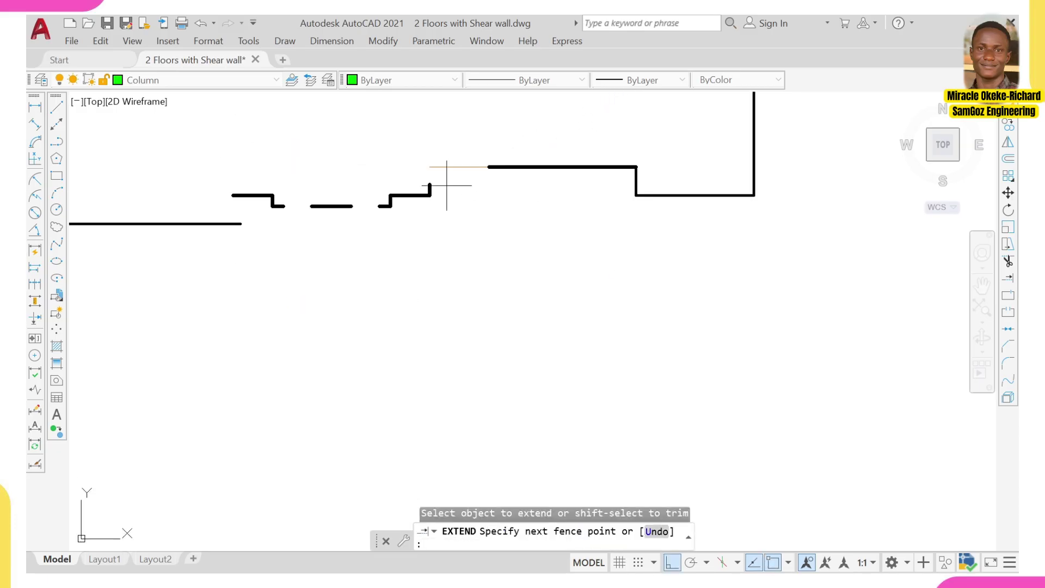
left_click(403, 186)
key("Return")
left_click(381, 193)
left_click(385, 217)
key("Return")
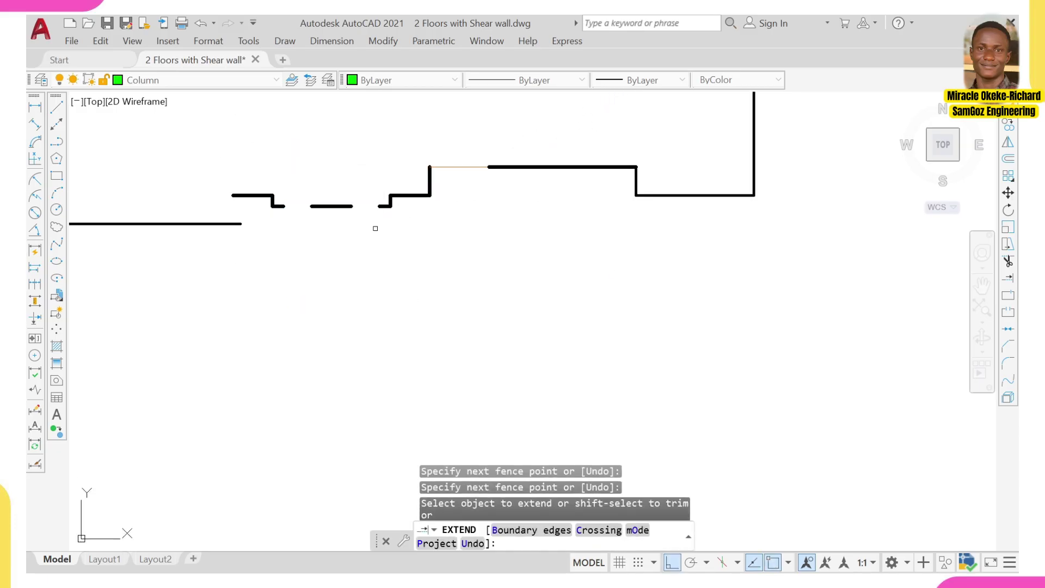
left_click(382, 206)
Try to extend the short lower line at the central south recess, and undo that extension.
middle_click_drag(240, 194, 383, 252)
scroll(347, 196, "down", 1)
middle_click_drag(174, 220, 364, 191)
scroll(364, 191, "up", 2)
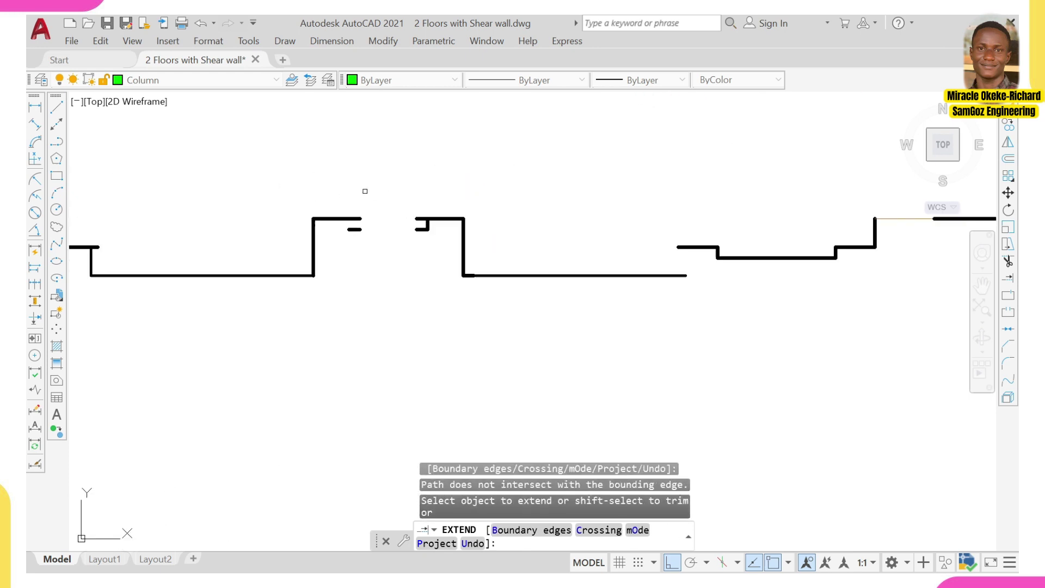
middle_click_drag(397, 259, 476, 188)
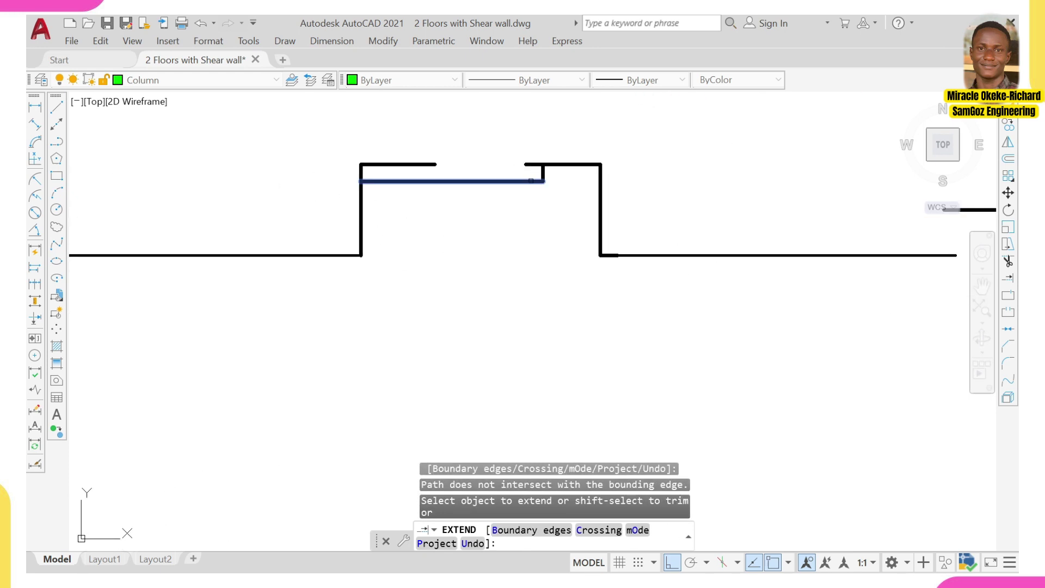
left_click(530, 180)
key("ctrl+z")
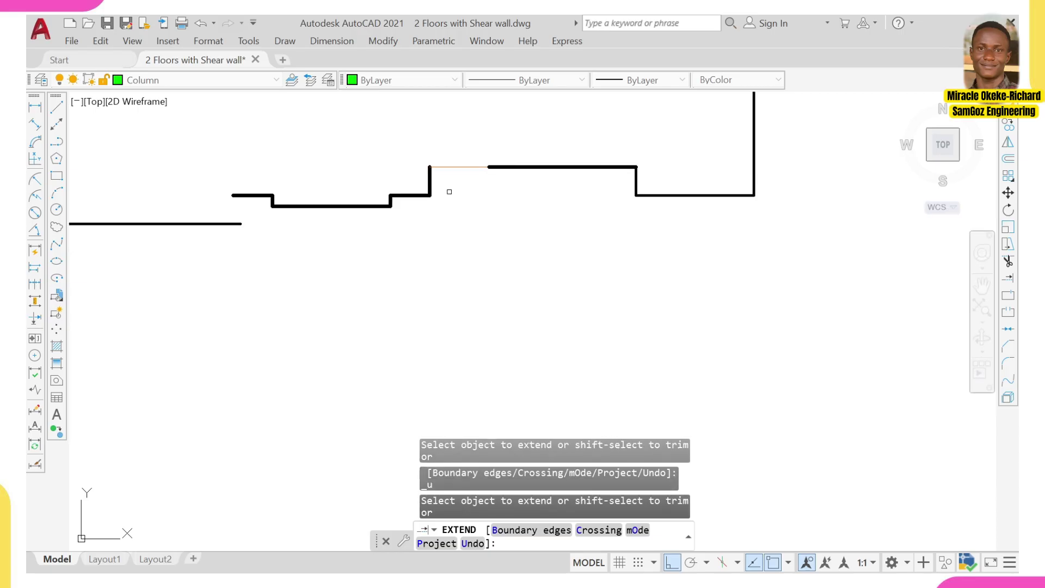
scroll(450, 191, "down", 1)
middle_click_drag(210, 192, 378, 194)
scroll(377, 193, "down", 1)
left_click(305, 182)
middle_click_drag(262, 186, 456, 196)
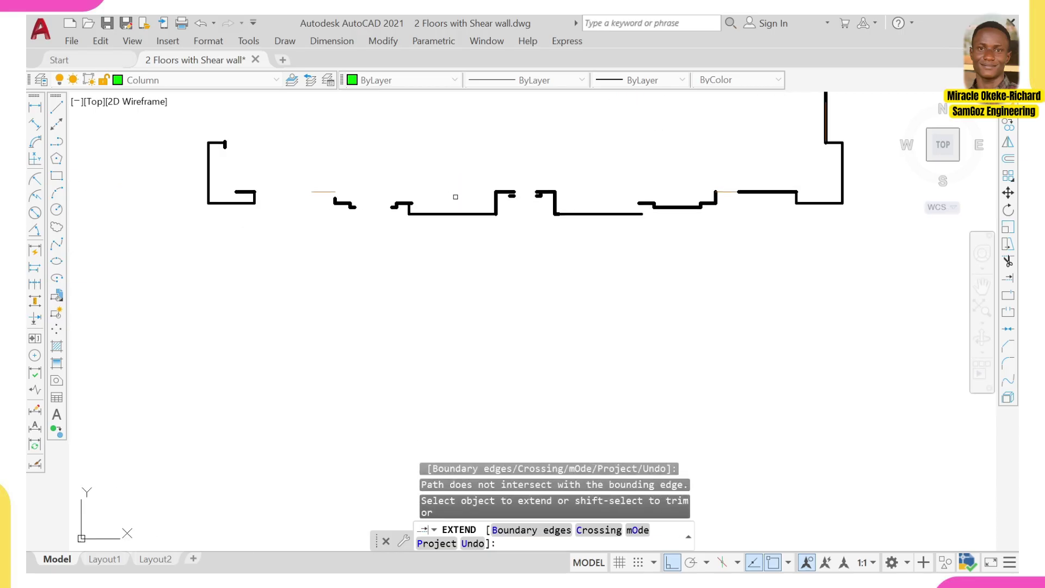
Extend the north wall line across the gap between the northwestern corner and the western Laundry balcony.
scroll(418, 269, "down", 1)
middle_click_drag(304, 147, 394, 374)
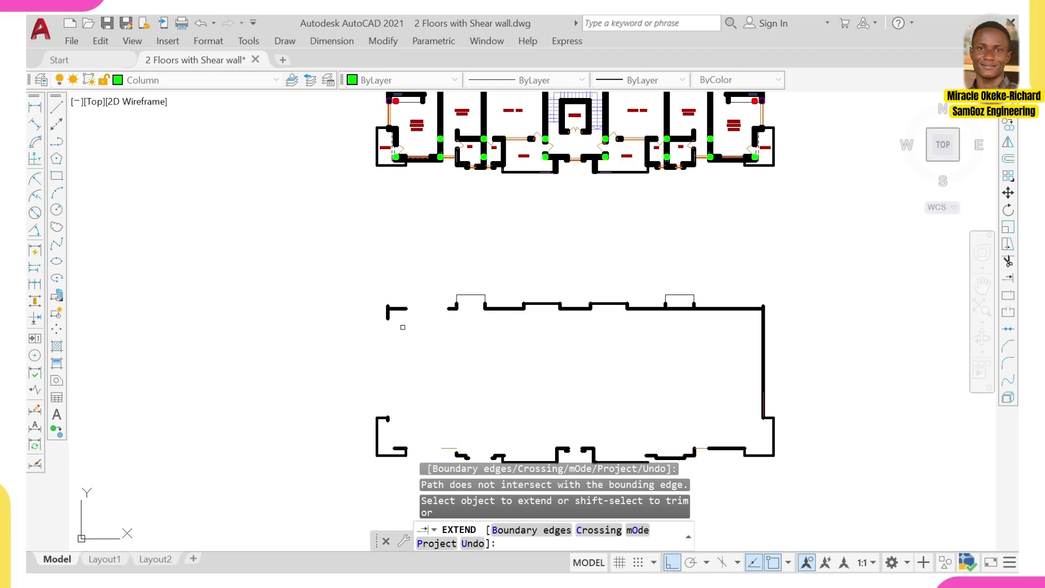
scroll(403, 327, "up", 2)
left_click(397, 306)
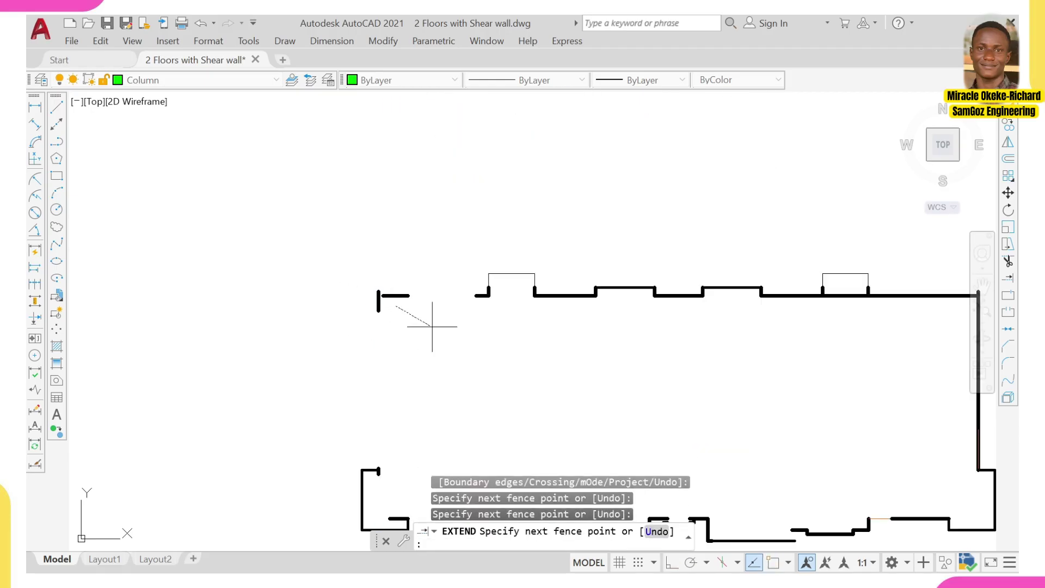
left_click(416, 284)
key("Return")
scroll(386, 290, "up", 2)
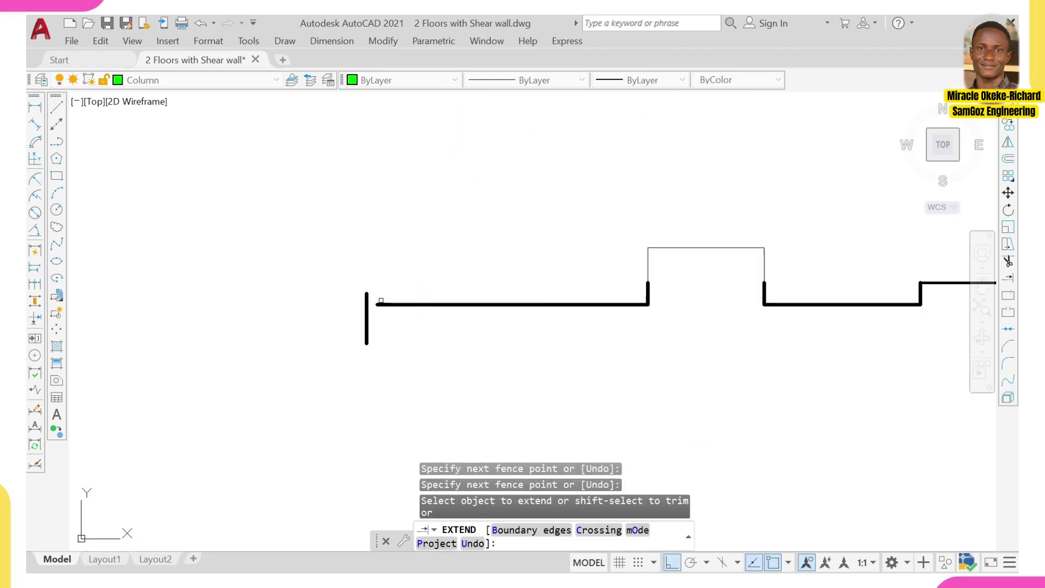
Extend the northwestern corner's vertical wall line down to the north edge of the southwestern balcony.
scroll(380, 350, "down", 1)
middle_click_drag(380, 350, 385, 234)
middle_click_drag(373, 316, 374, 215)
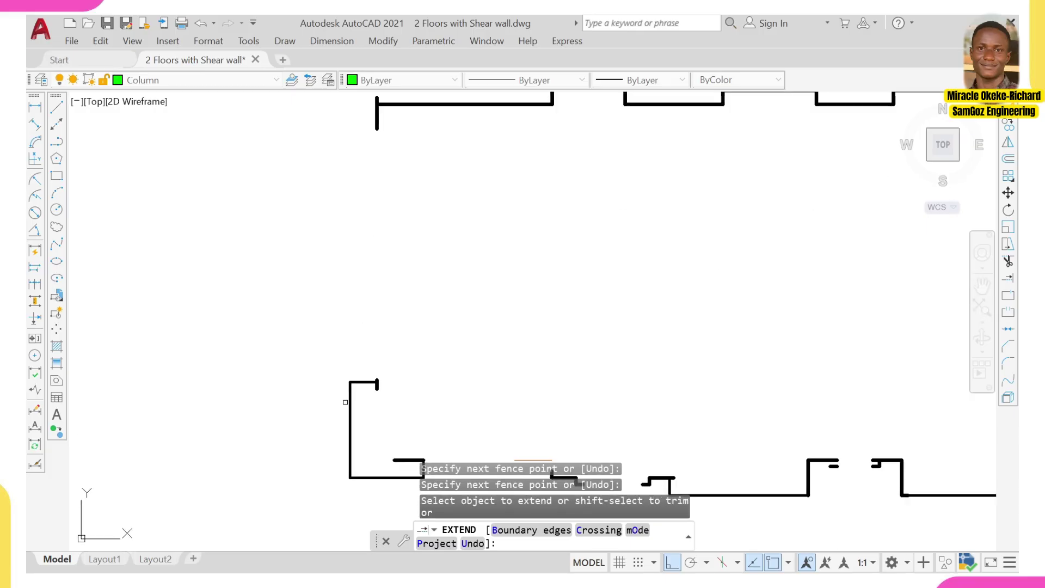
scroll(347, 408, "up", 3)
left_click(438, 351)
left_click(428, 264)
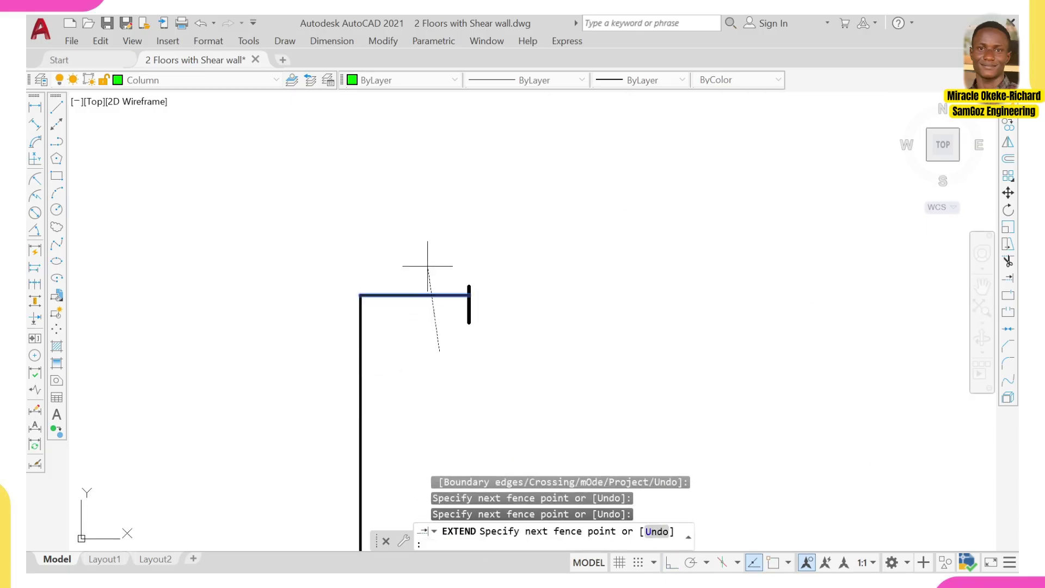
key("Return")
scroll(434, 277, "down", 4)
middle_click_drag(434, 267, 441, 392)
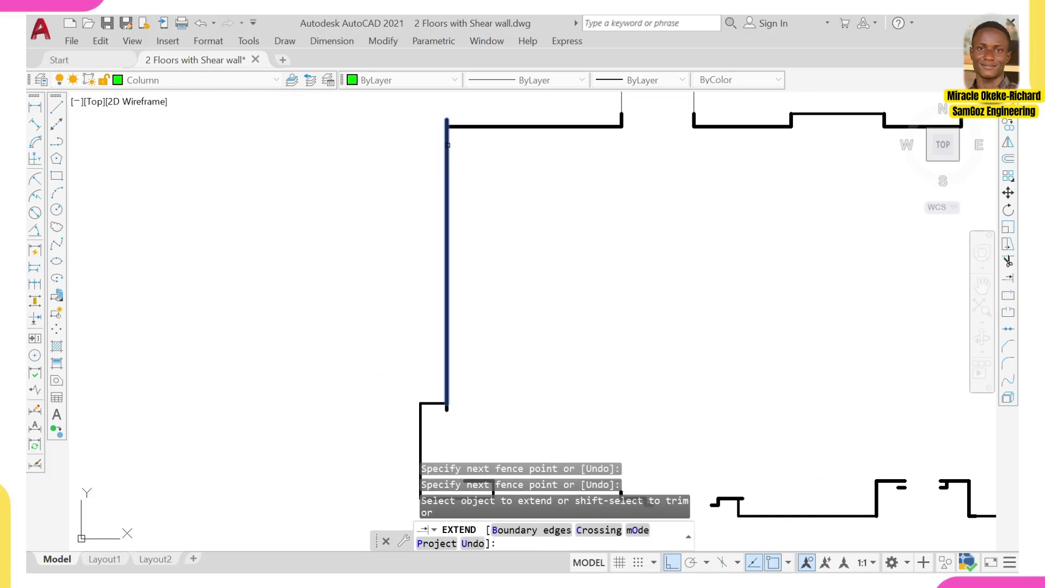
left_click(447, 144)
Try to extend the short south wall line at the southwestern balcony eastward, and leave the Extend command.
scroll(422, 229, "down", 4)
middle_click_drag(418, 250, 409, 159)
scroll(452, 232, "up", 4)
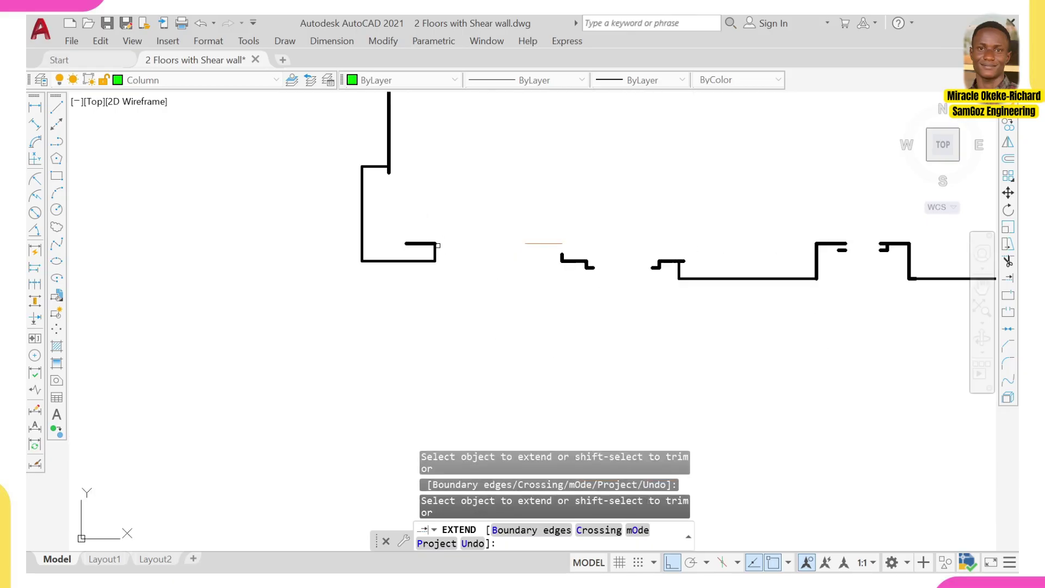
scroll(437, 246, "up", 1)
scroll(432, 243, "down", 2)
left_click(430, 243)
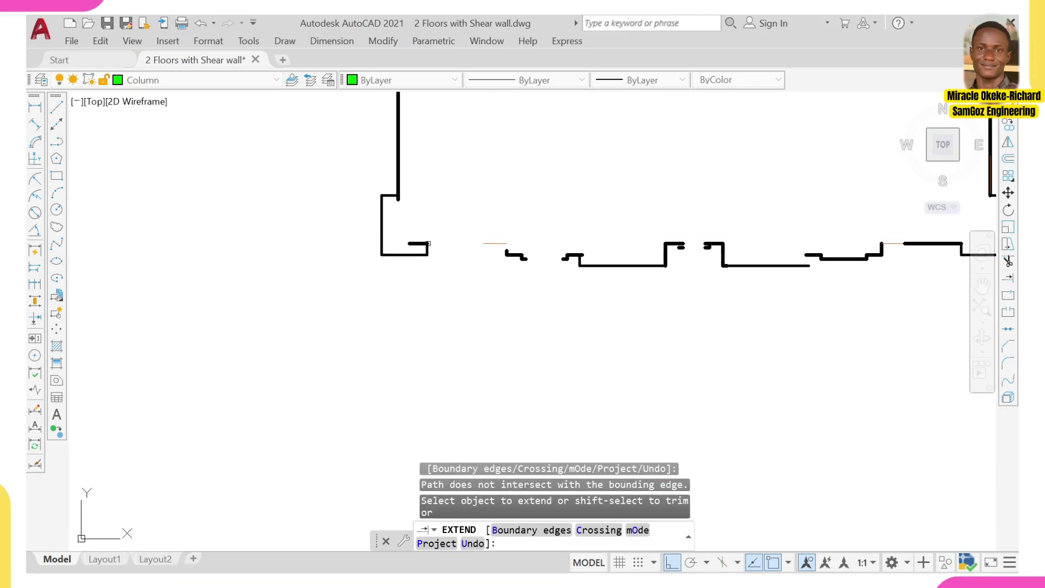
key("Escape")
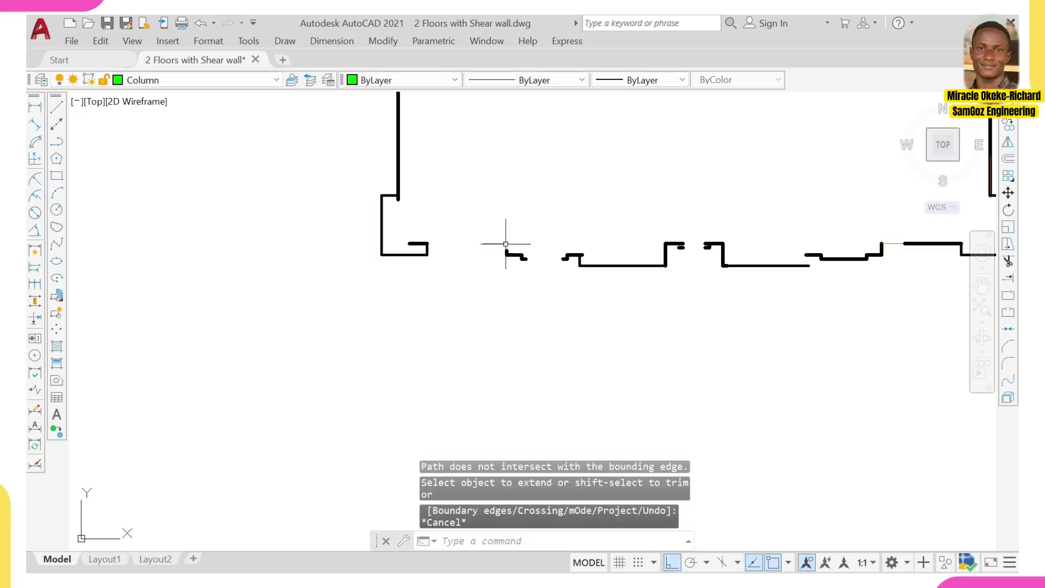
Erase the leftover short line at the lower end of the east wall, just above the southeastern balcony.
scroll(503, 241, "up", 2)
scroll(490, 236, "down", 5)
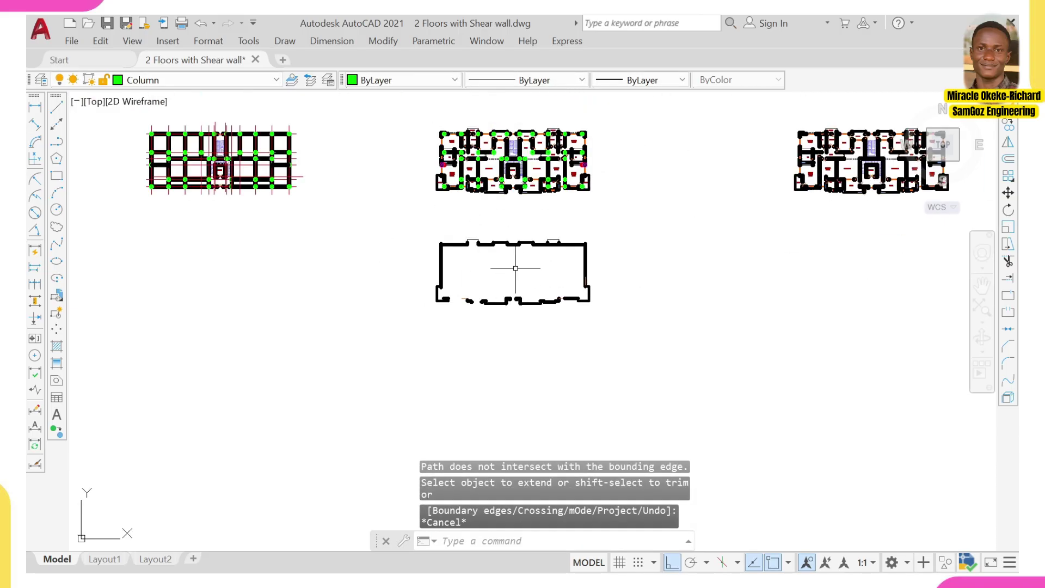
scroll(430, 188, "up", 2)
scroll(436, 191, "down", 2)
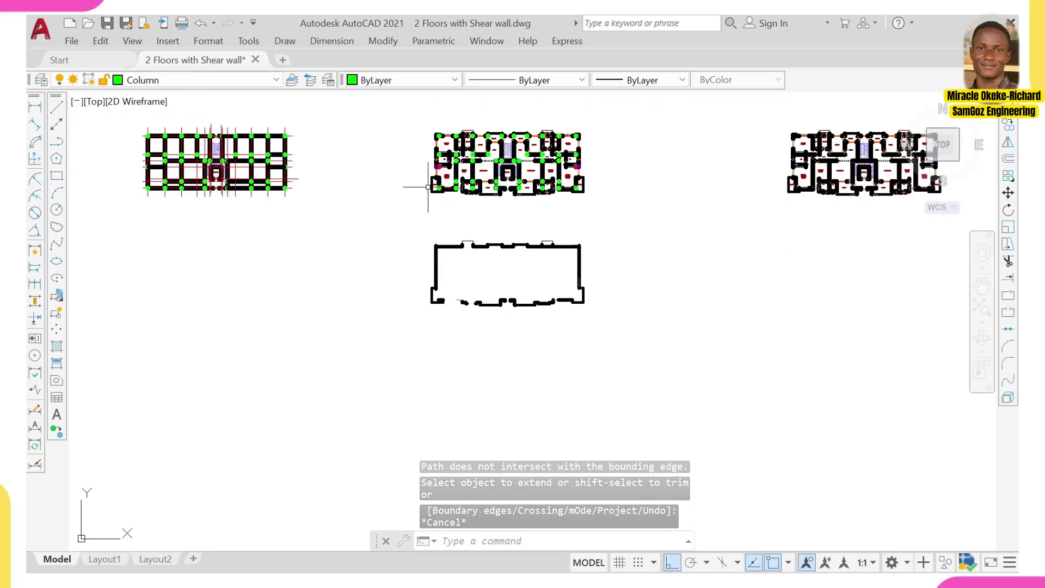
scroll(615, 308, "up", 4)
left_click(475, 231)
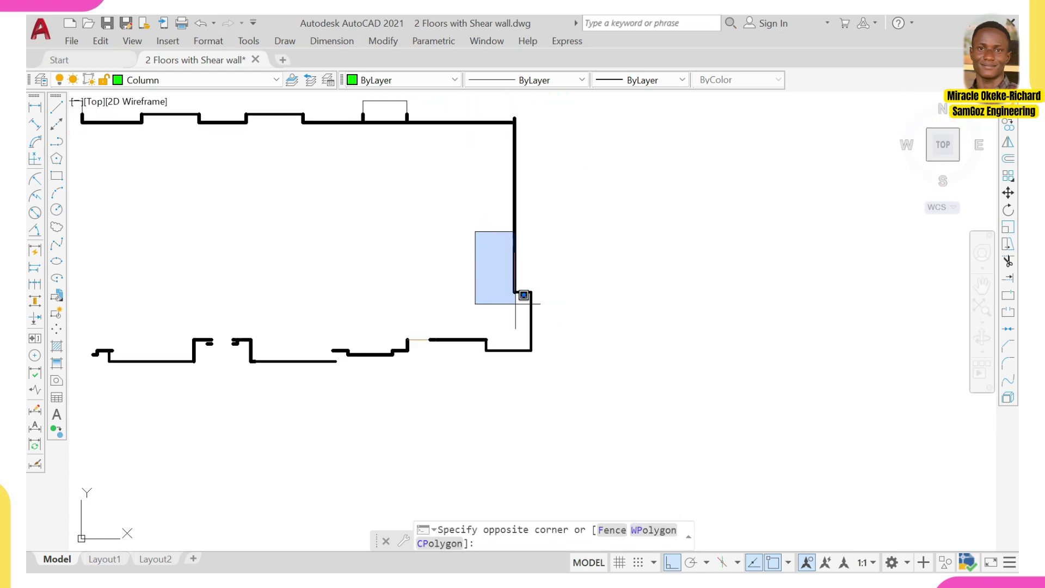
left_click(524, 320)
scroll(423, 293, "up", 4)
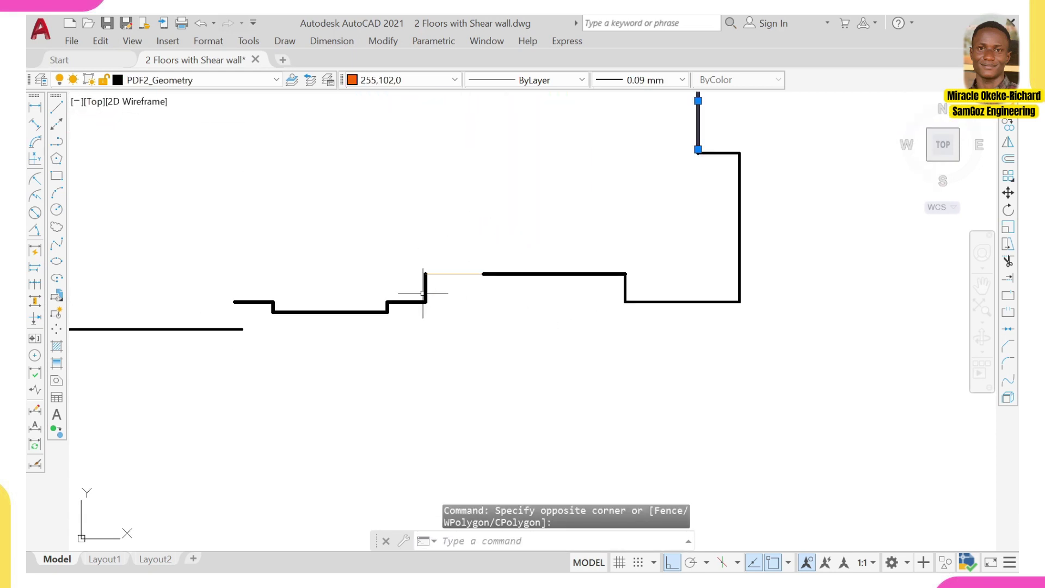
key("Return")
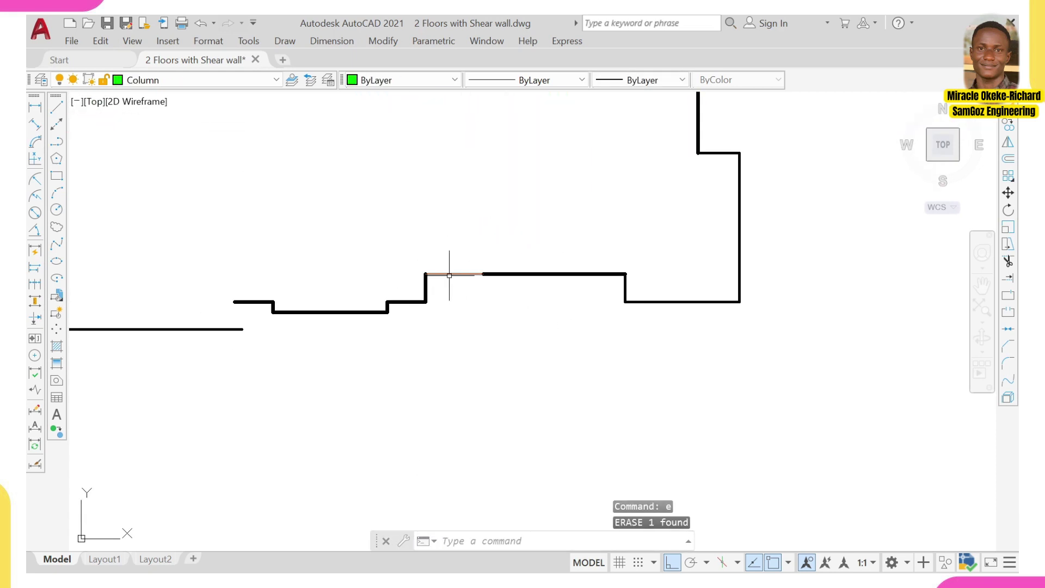
Erase the thin orange line west of the southeastern balcony and stretch the adjoining thick south wall line across that gap.
left_click(455, 272)
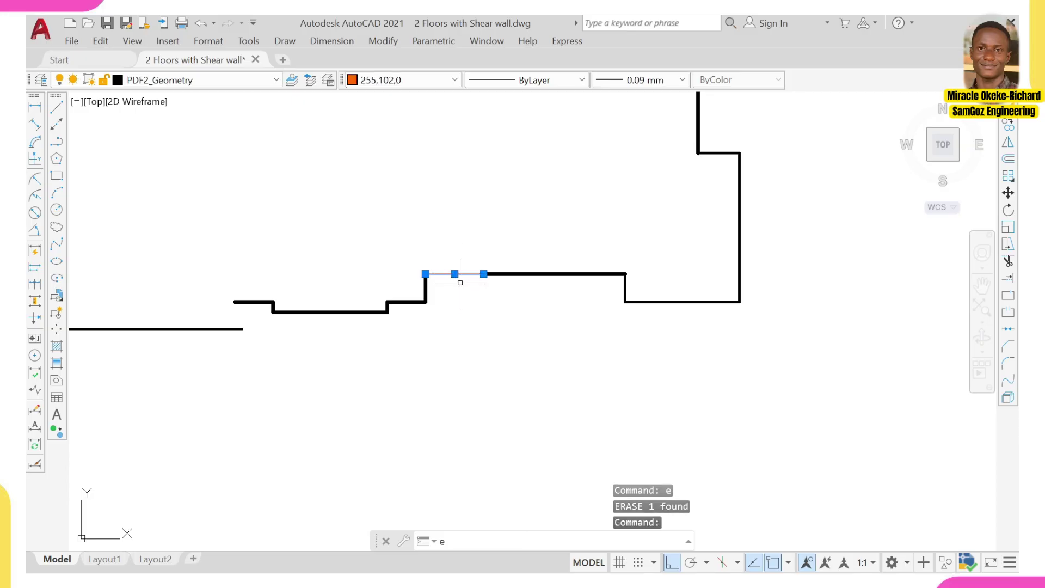
type("e")
key("Return")
left_click(477, 274)
left_click(483, 274)
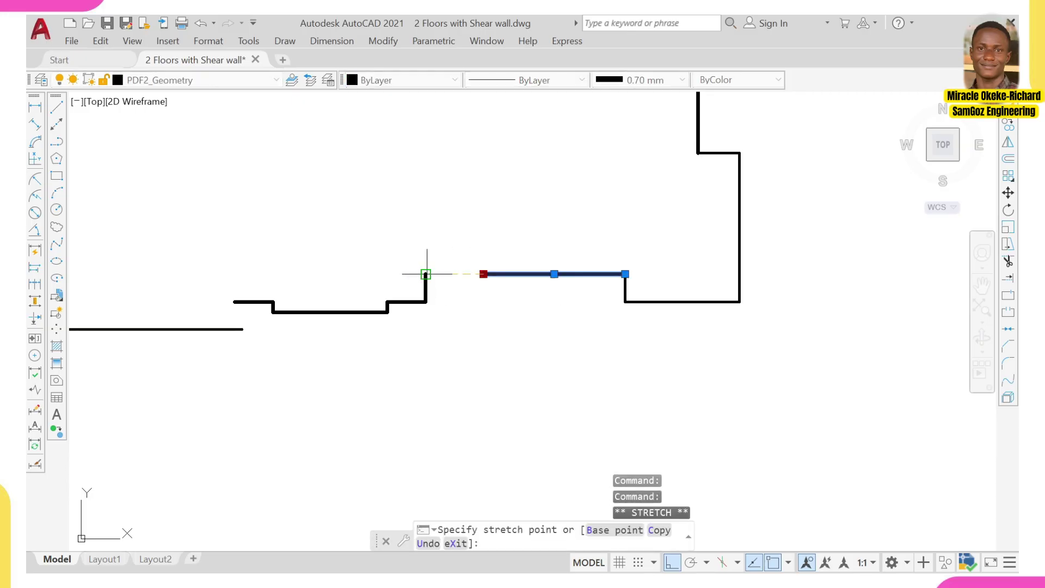
left_click(426, 273)
scroll(479, 257, "down", 5)
key("Escape")
scroll(477, 326, "down", 3)
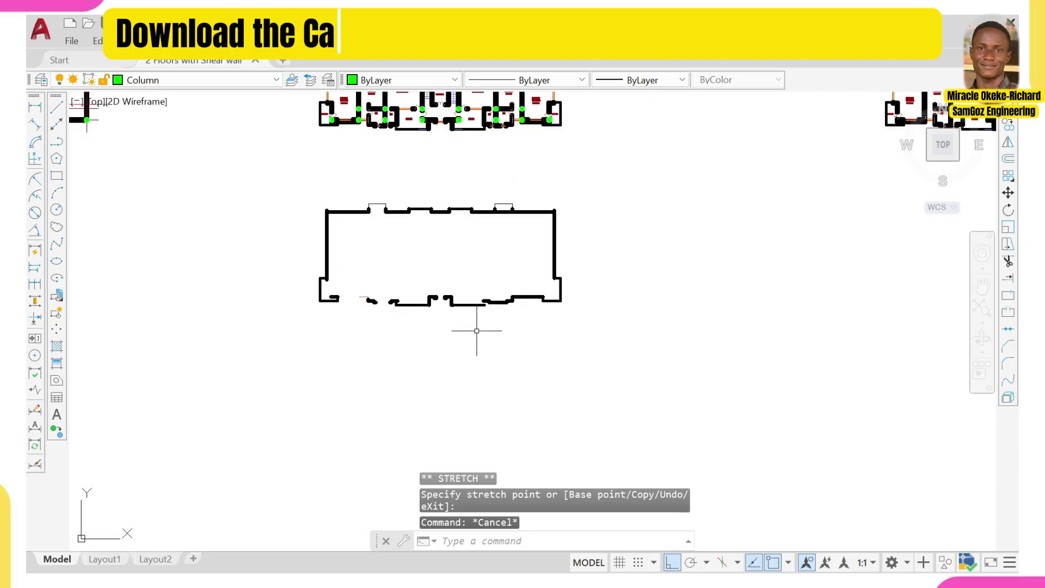
Draw a vertical line from the east end of the eastern Sit-Out's south edge up to the short wall line above.
scroll(485, 295, "up", 3)
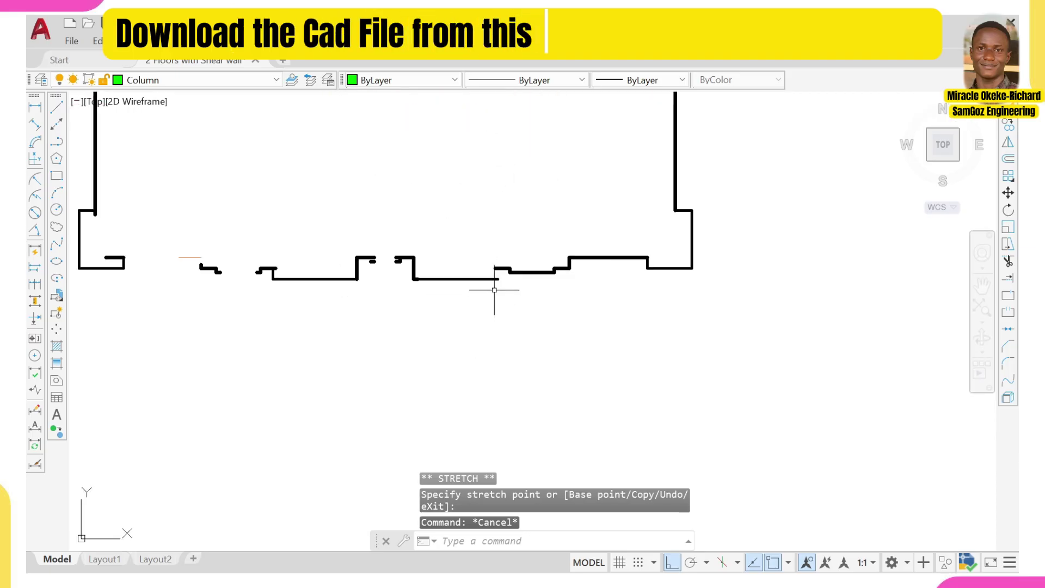
scroll(498, 288, "up", 2)
type("l")
key("Return")
scroll(501, 287, "up", 2)
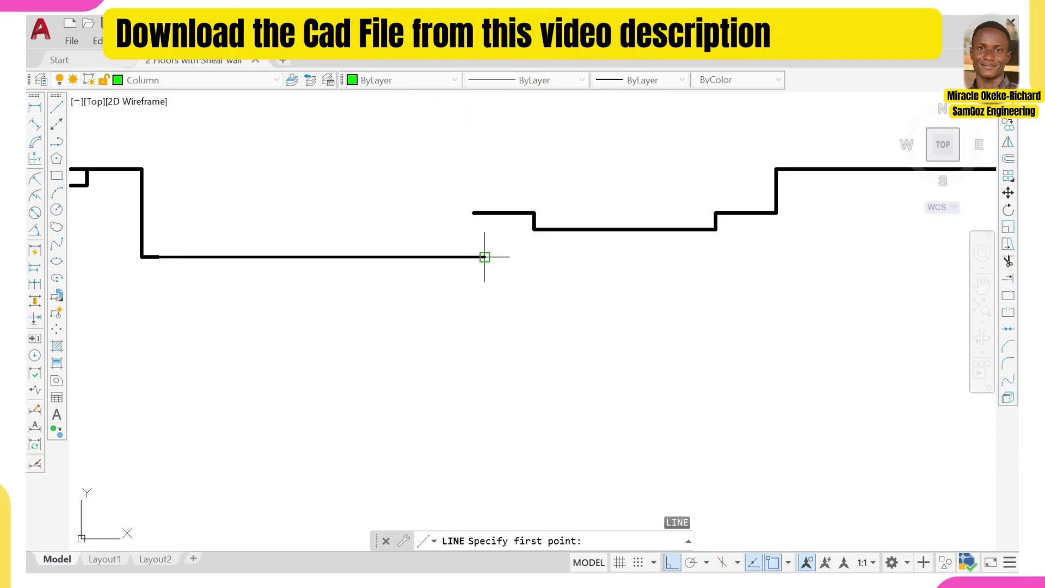
left_click(484, 256)
left_click(483, 212)
key("Escape")
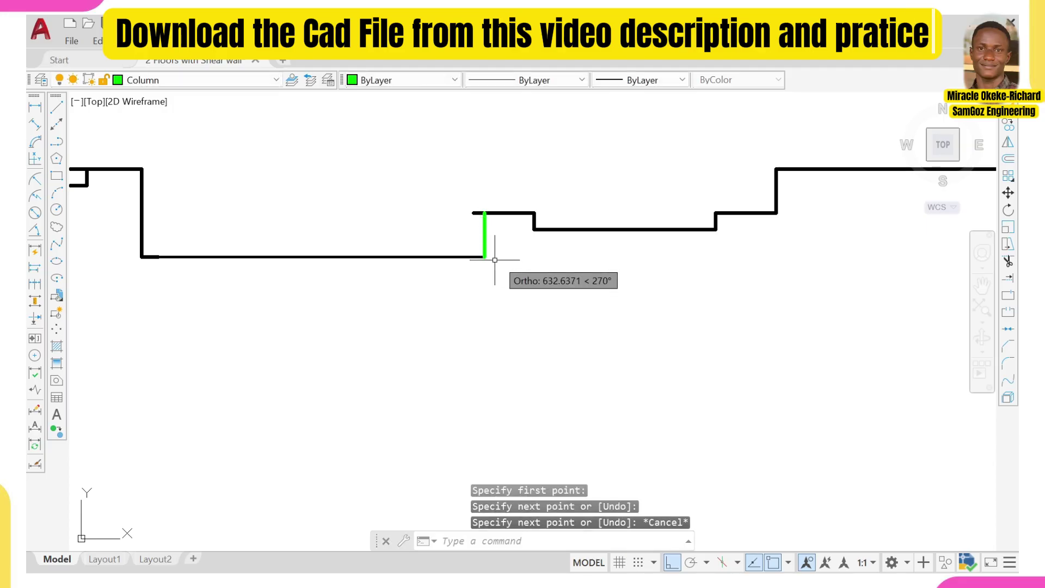
Trim the north wall line between the two sides of the eastern Laundry balcony.
scroll(489, 256, "down", 5)
middle_click_drag(485, 243, 483, 329)
scroll(503, 255, "down", 2)
scroll(486, 224, "up", 3)
mouse_move(525, 191)
middle_mouse_down()
mouse_move(503, 252)
mouse_move(448, 250)
mouse_move(445, 137)
middle_mouse_up()
scroll(443, 201, "up", 2)
middle_click_drag(444, 416, 452, 280)
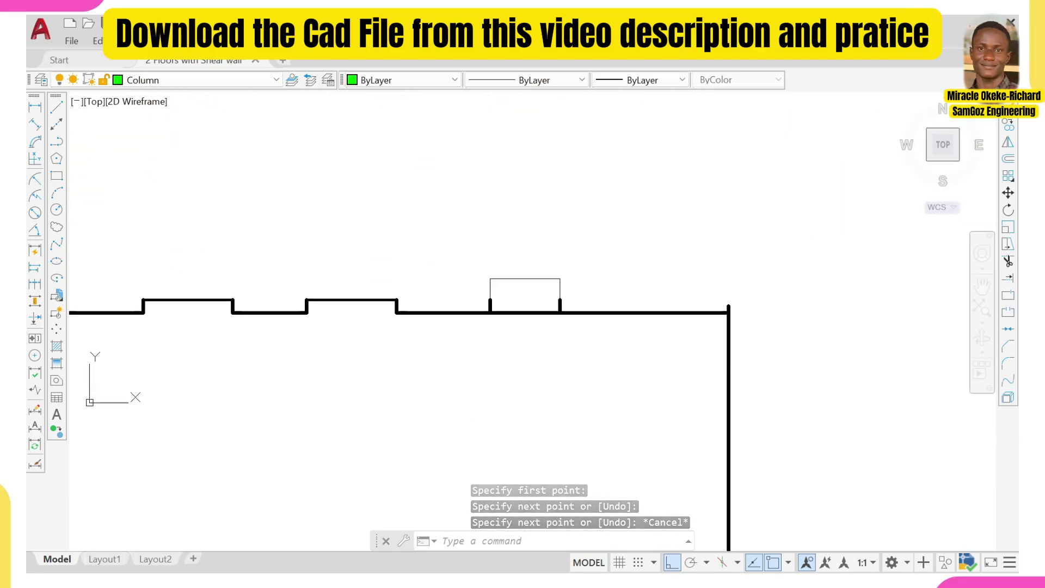
scroll(452, 280, "down", 2)
middle_click_drag(467, 348, 467, 284)
type("tr")
key("Return")
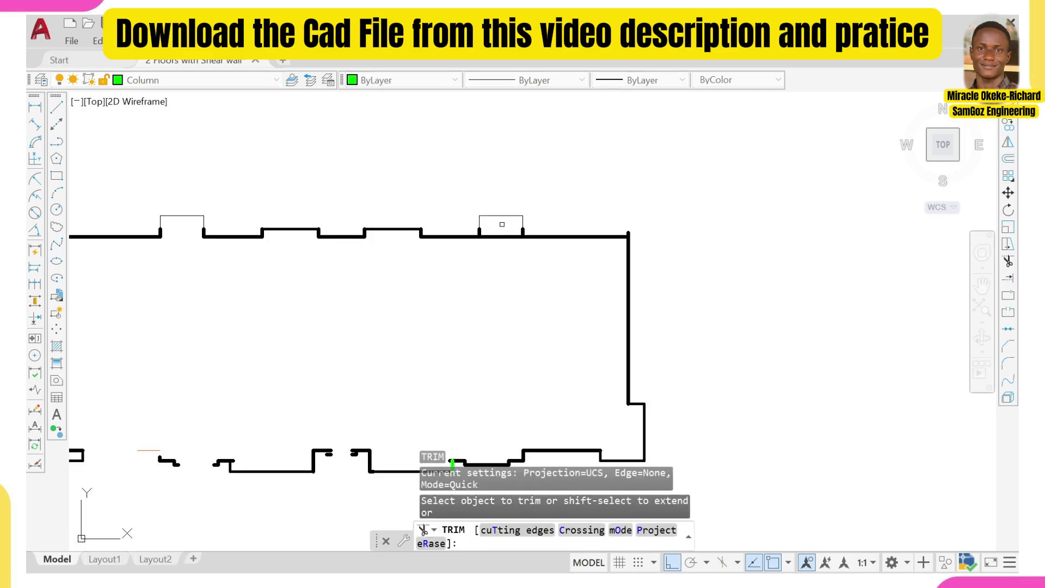
left_click_drag(505, 224, 508, 309)
scroll(498, 312, "down", 2)
key("Escape")
scroll(455, 285, "up", 5)
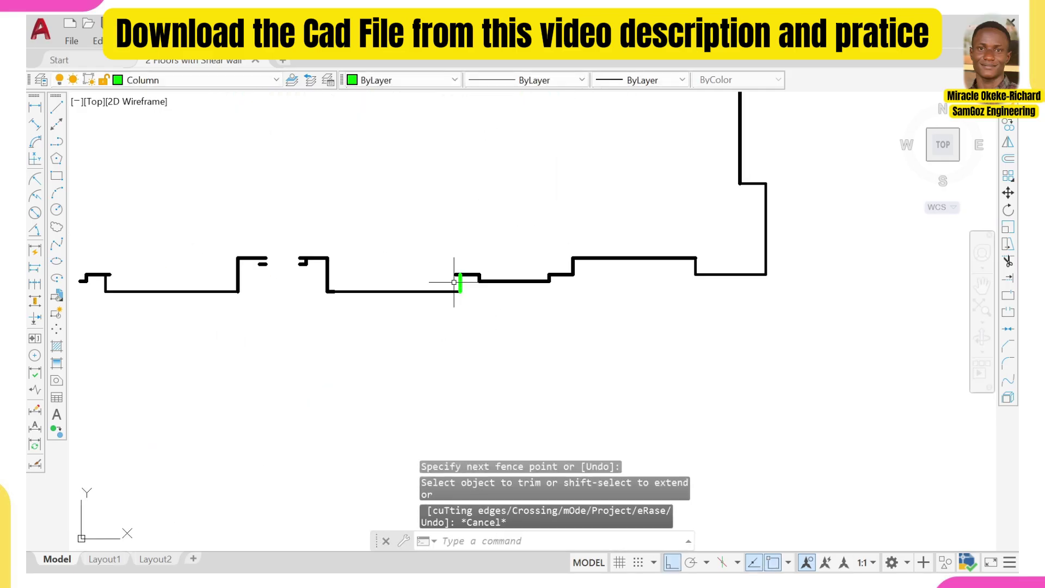
left_click(578, 279)
left_click(562, 248)
key("Escape")
scroll(532, 257, "down", 4)
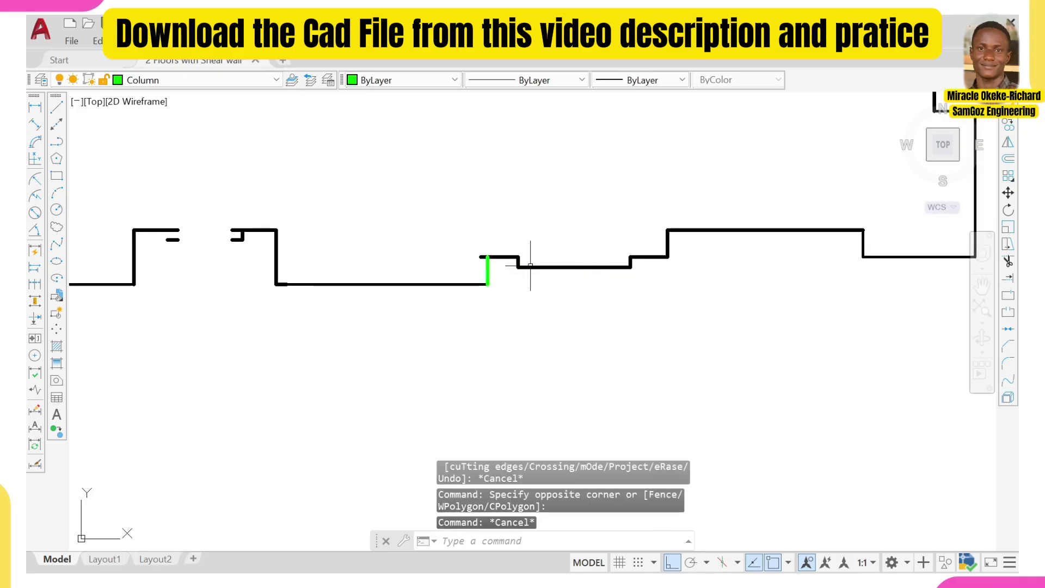
Draw a vertical line at the central south recess from the short lower line's west end up to the wall line above.
scroll(457, 264, "up", 3)
scroll(492, 270, "up", 5)
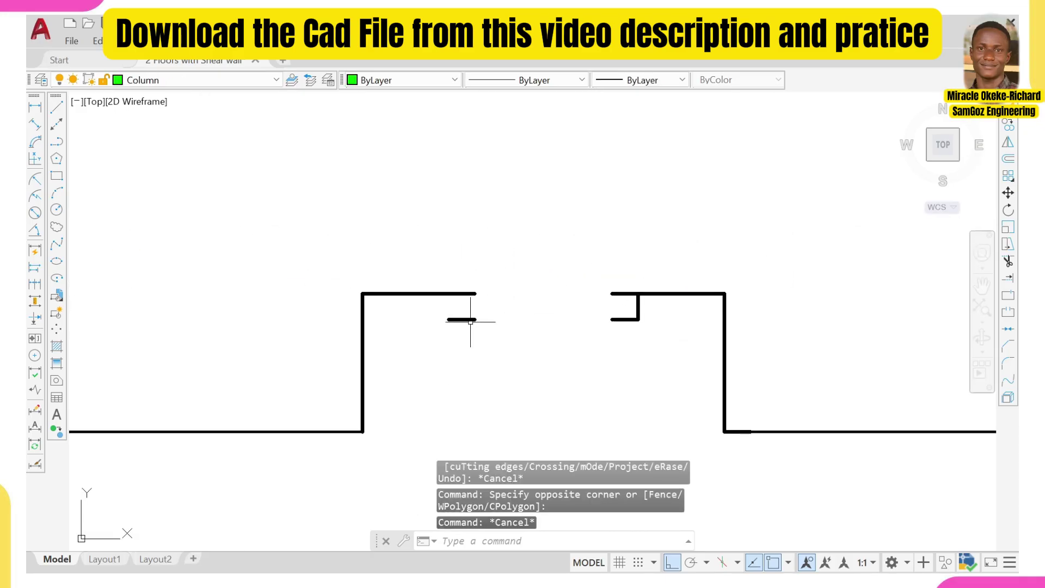
middle_click_drag(470, 321, 472, 325)
type("l")
key("Return")
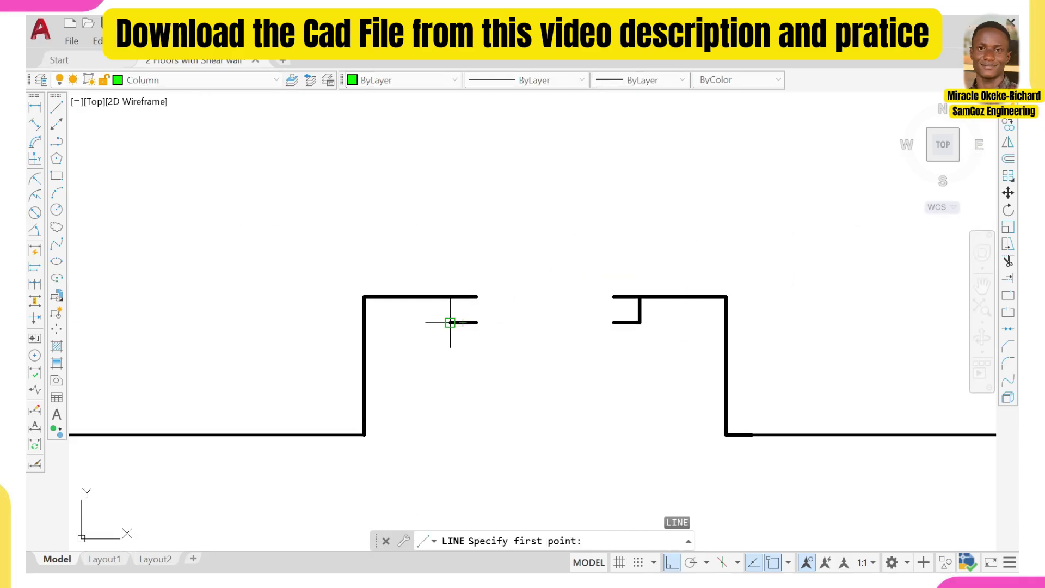
left_click(450, 322)
left_click(443, 297)
key("Escape")
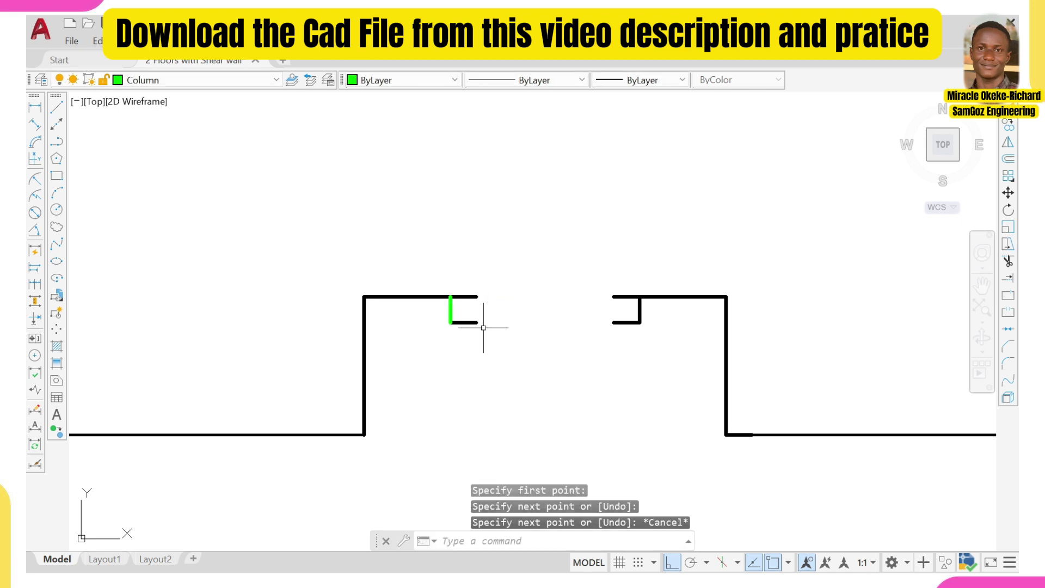
Stretch the short lower line at the central south recess eastward to meet the matching segment on the opposite side.
left_click(484, 322)
left_click(476, 322)
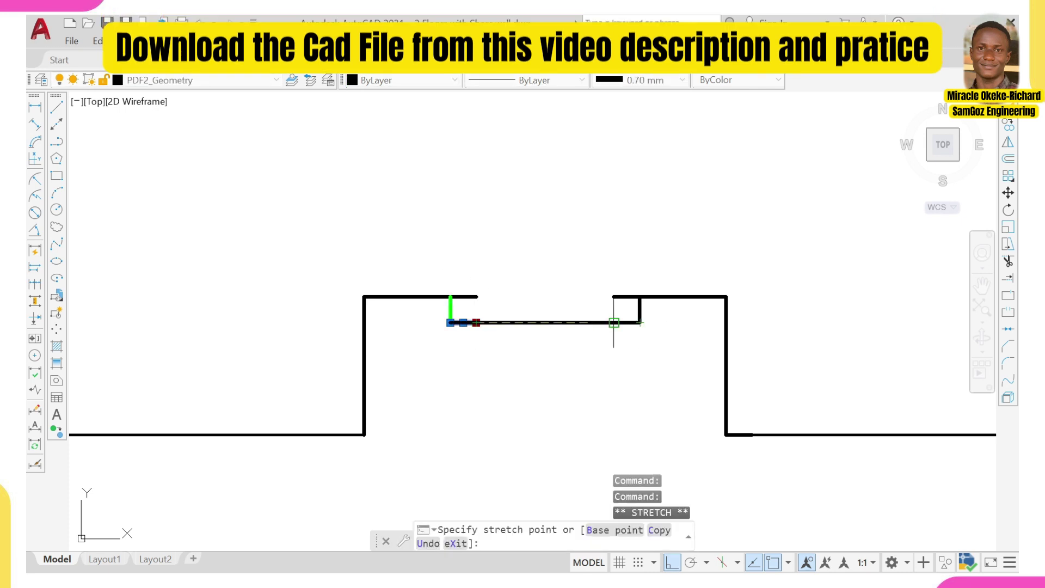
scroll(614, 321, "down", 3)
key("Escape")
scroll(542, 320, "up", 4)
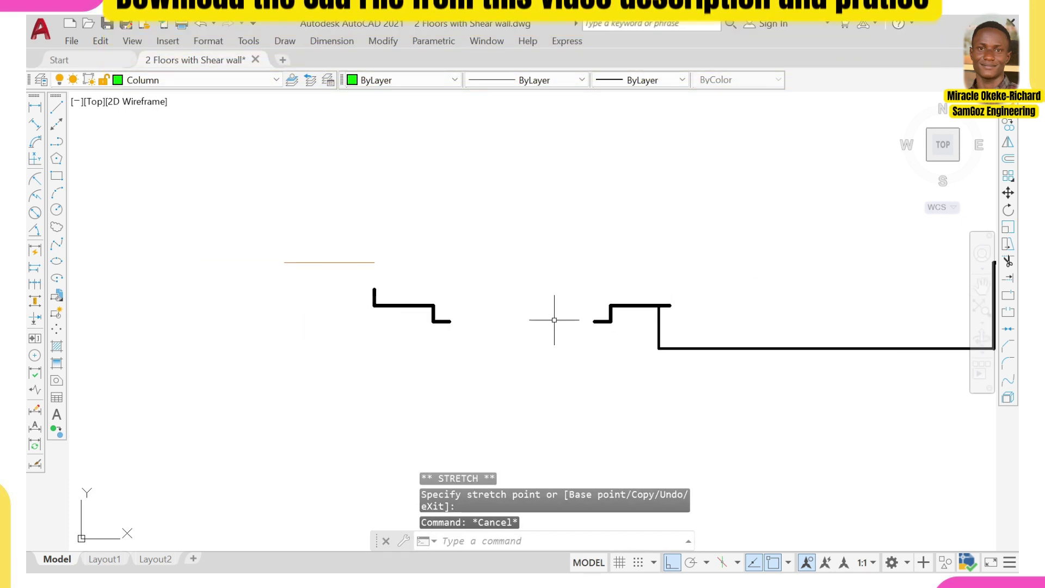
Stretch the short lower line beneath the western w/c westward to the matching segment, closing the gap beneath the western T/B.
left_click(600, 320)
left_click(599, 320)
left_click(601, 321)
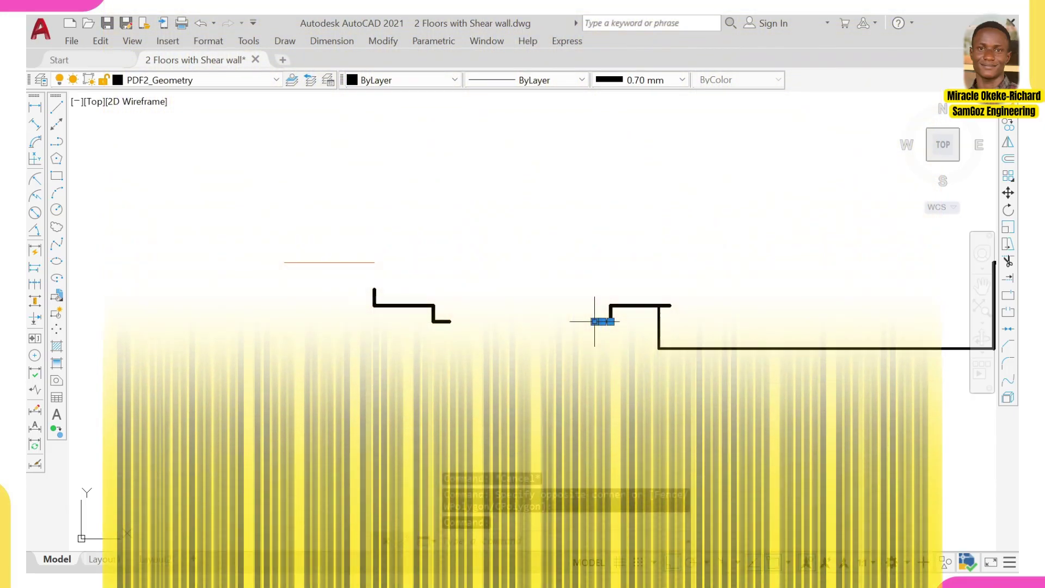
left_click(595, 321)
scroll(449, 321, "down", 2)
scroll(490, 327, "up", 4)
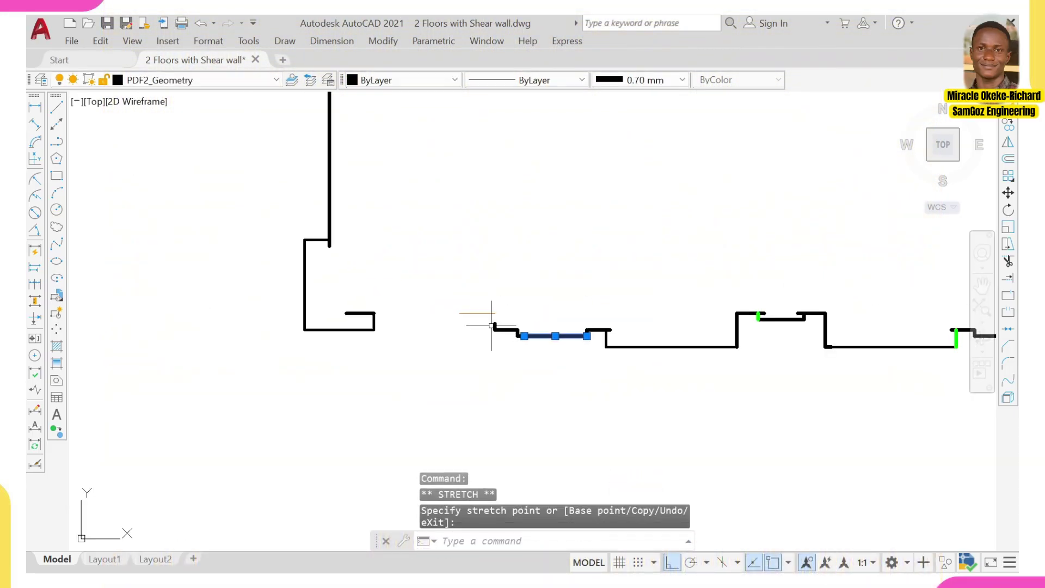
key("Escape")
Stretch the short vertical wall line west of the western T/B up to the end of the thin orange line.
scroll(495, 321, "up", 2)
left_click(494, 325)
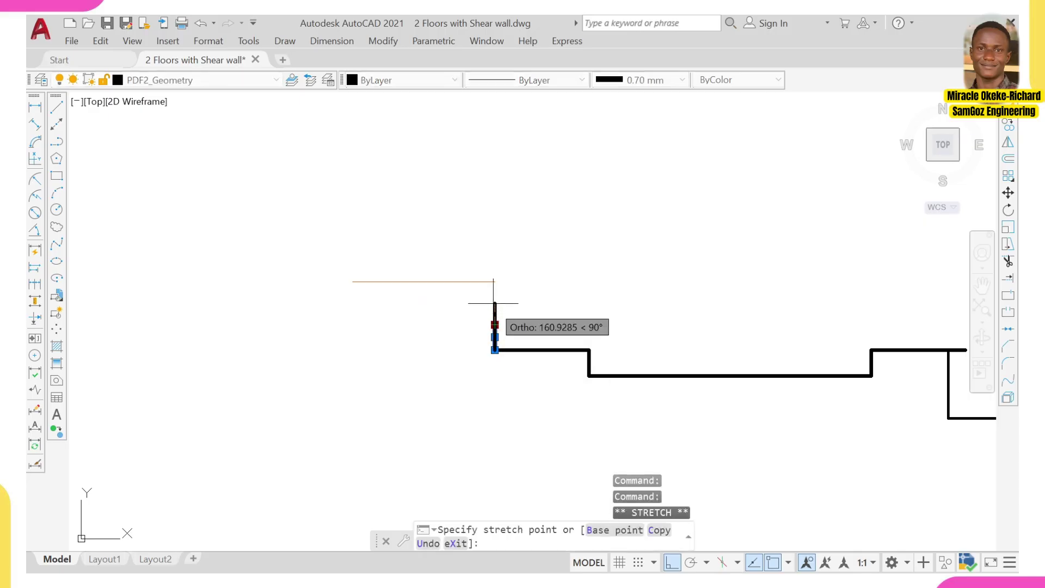
scroll(495, 282, "down", 4)
key("Escape")
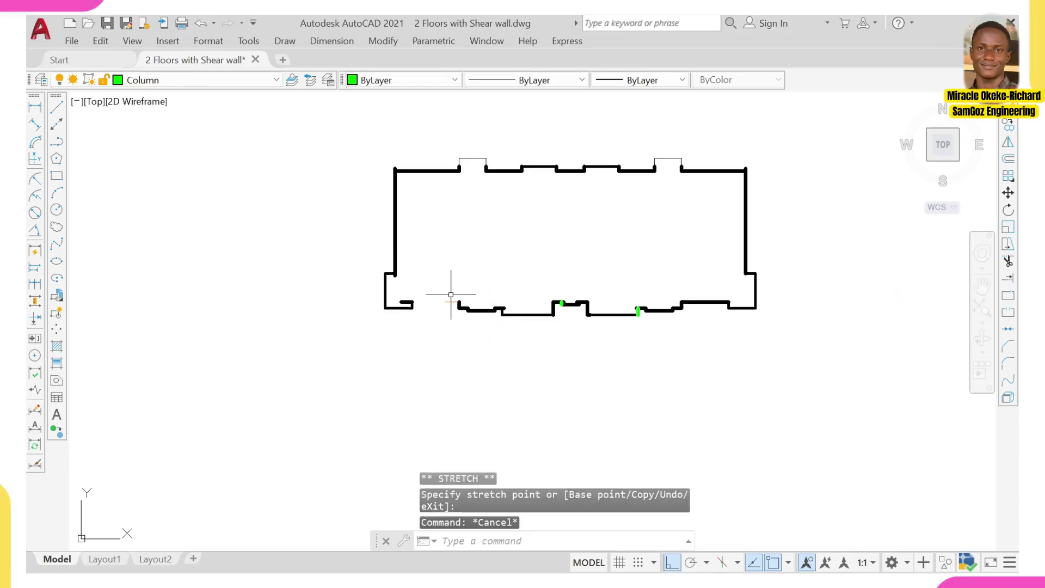
Examine the architectural plan's south wall between the southwestern Sit-Out and the western T/B.
scroll(464, 294, "down", 4)
middle_click_drag(462, 245, 459, 381)
scroll(453, 332, "up", 5)
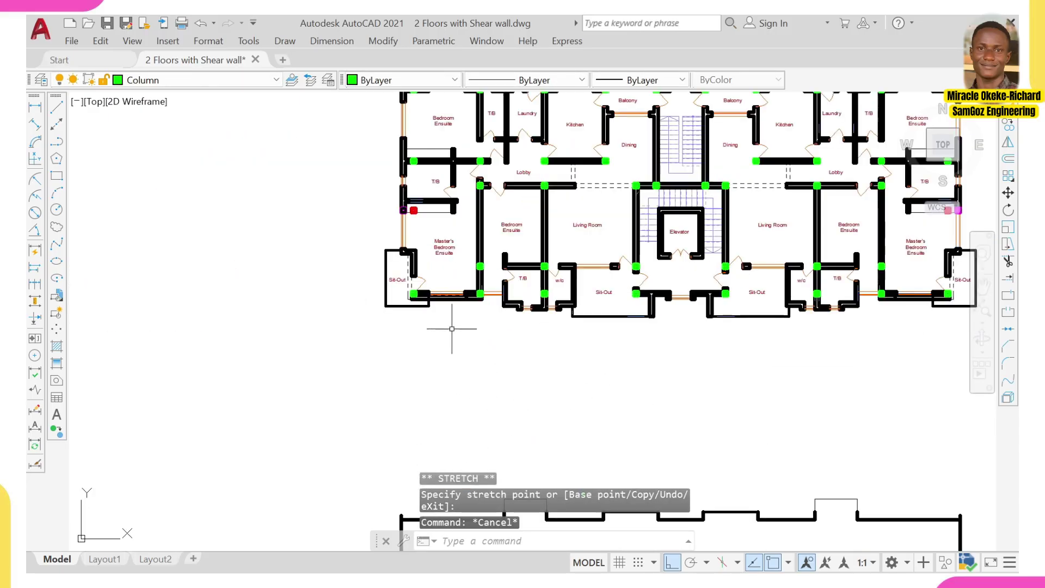
scroll(488, 294, "up", 3)
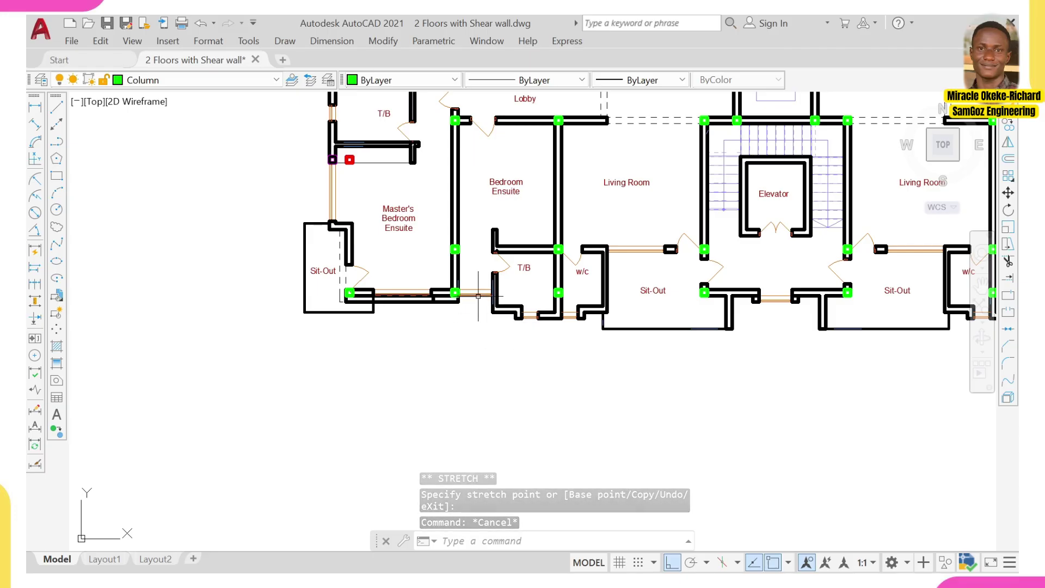
scroll(438, 299, "up", 2)
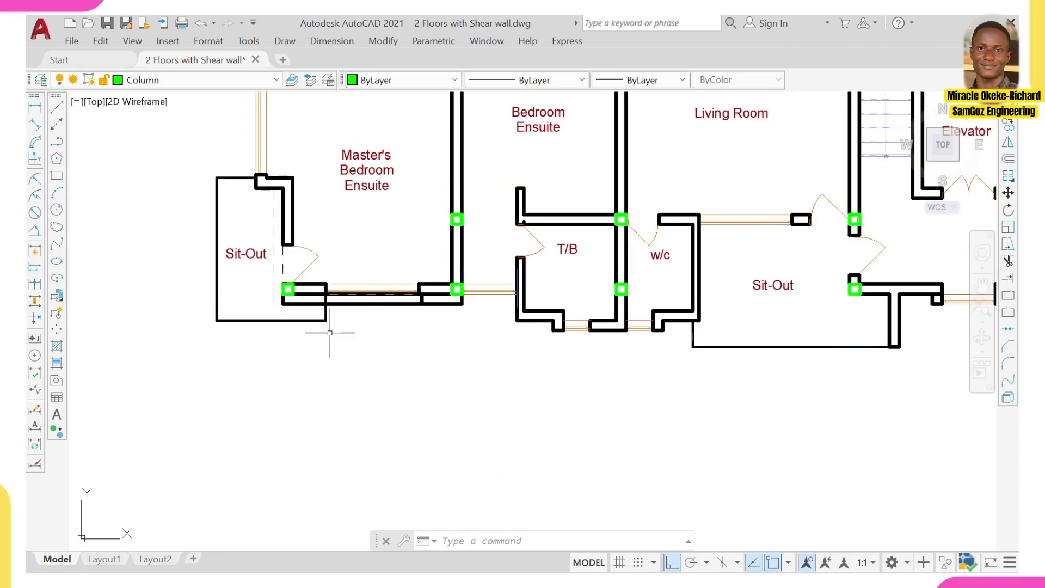
scroll(330, 333, "down", 5)
middle_click_drag(330, 360, 340, 156)
middle_click_drag(397, 510, 405, 354)
Stretch the thin orange south wall line westward to the upper corner of the southwestern balcony's east side.
scroll(340, 388, "up", 5)
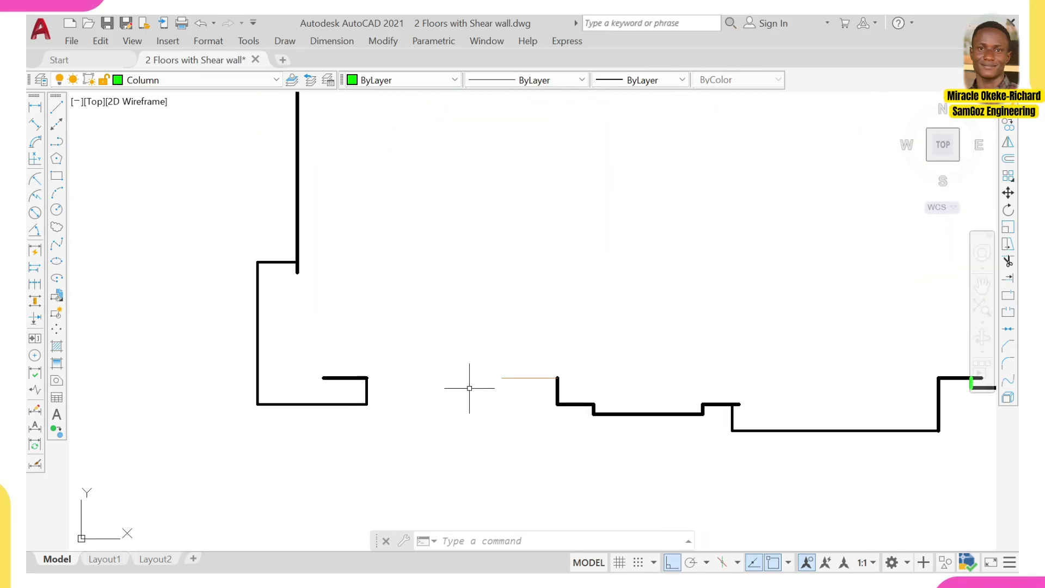
left_click(516, 379)
left_click(502, 377)
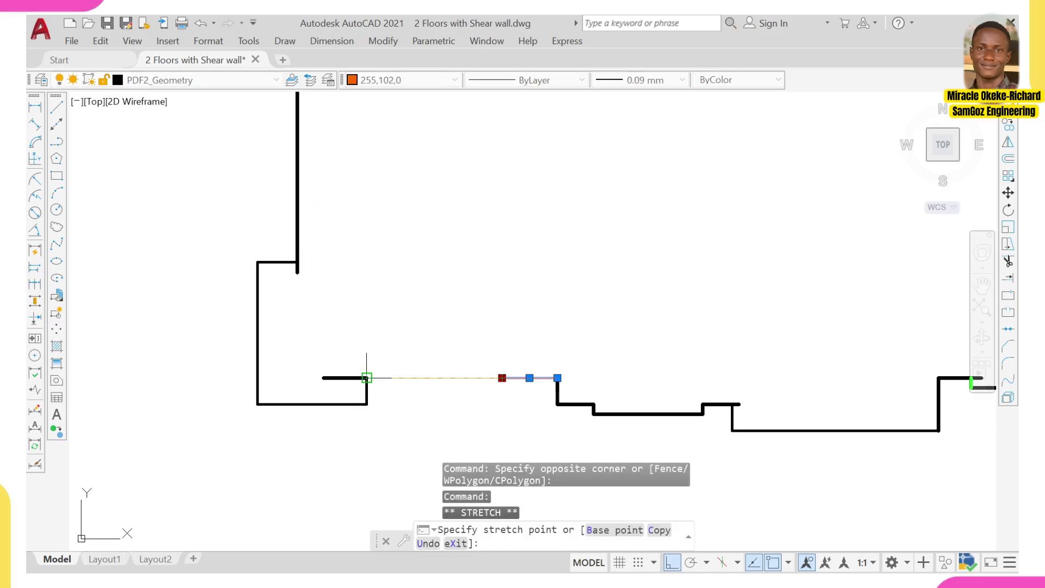
key("Escape")
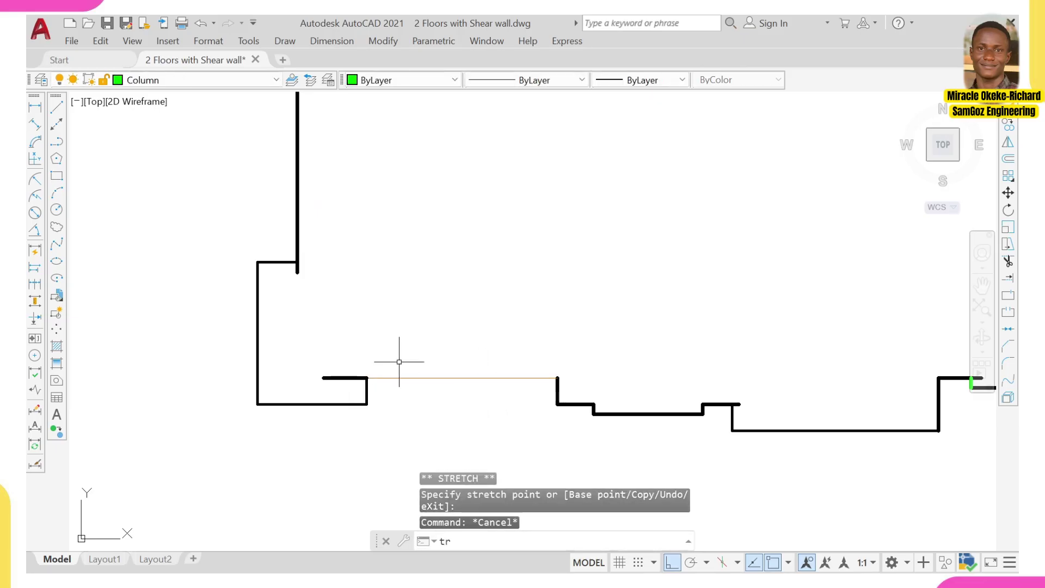
Trim away the short wall line projecting inside the southwestern balcony.
type("tr")
key("Return")
scroll(362, 380, "up", 2)
left_click_drag(358, 374, 352, 353)
left_click(336, 400)
scroll(359, 382, "down", 2)
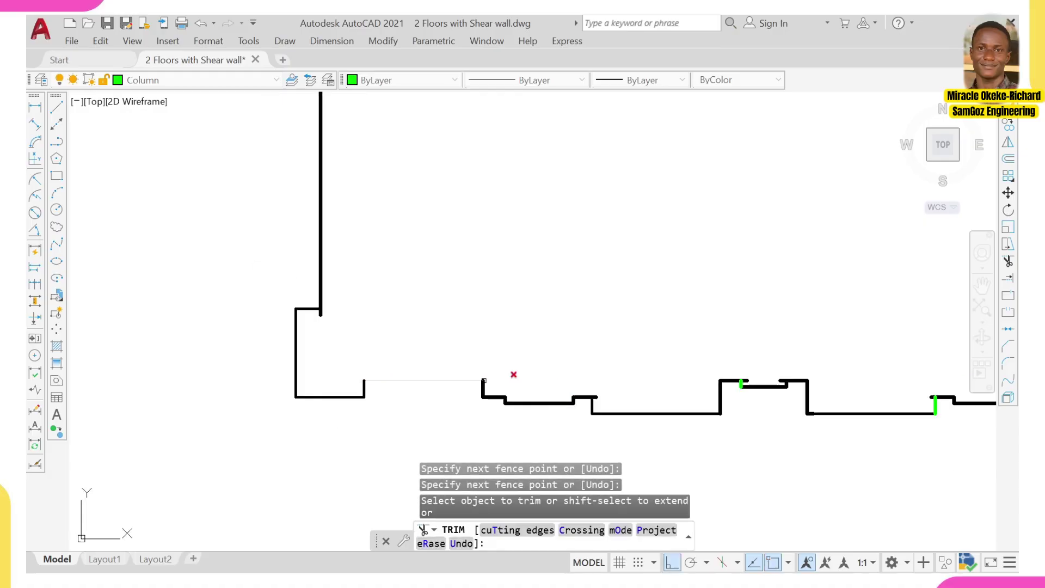
Trim the short wall line overhang past the west edge of the western Sit-Out.
scroll(516, 385, "up", 2)
scroll(560, 400, "down", 2)
scroll(643, 404, "up", 3)
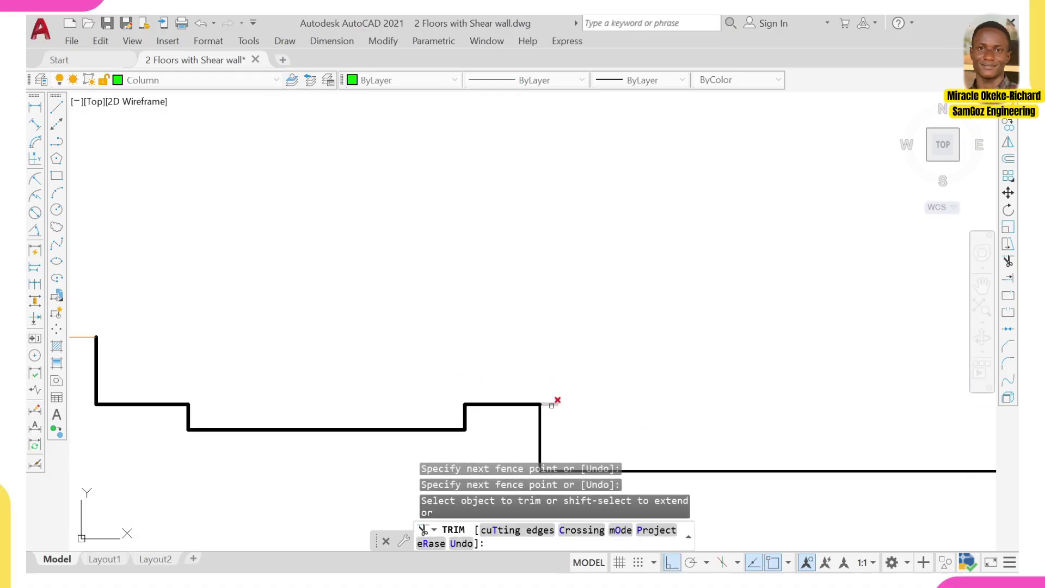
left_click(552, 405)
scroll(565, 400, "down", 2)
Trim the two upper wall line stubs projecting into the central south recess.
middle_click_drag(845, 384, 734, 371)
scroll(734, 372, "up", 2)
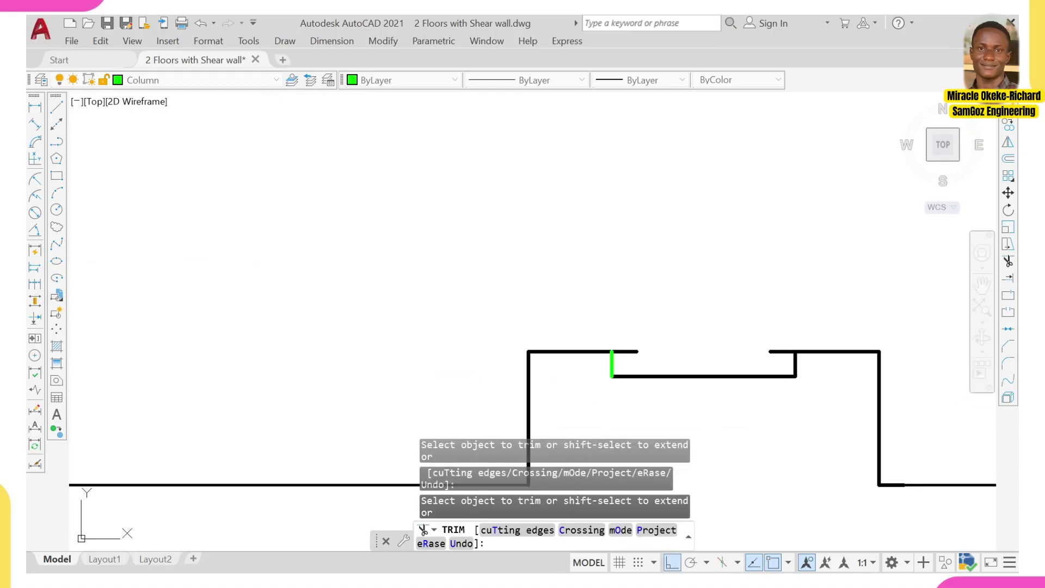
left_click_drag(782, 363, 770, 340)
left_click_drag(615, 347, 630, 354)
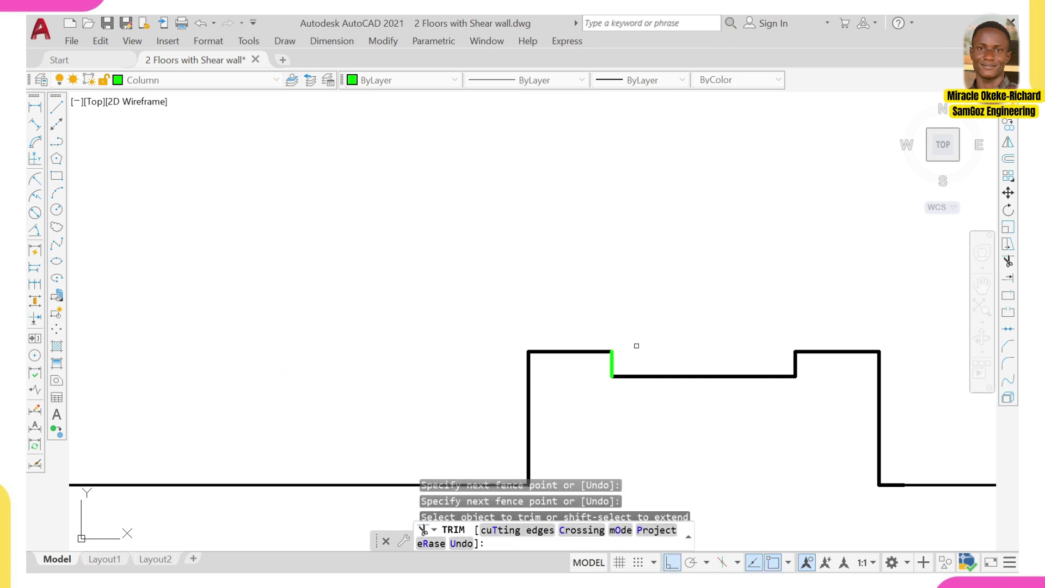
Trim the short wall line overhang past the east edge of the eastern Sit-Out on the copied outline.
scroll(718, 345, "down", 4)
scroll(648, 366, "up", 4)
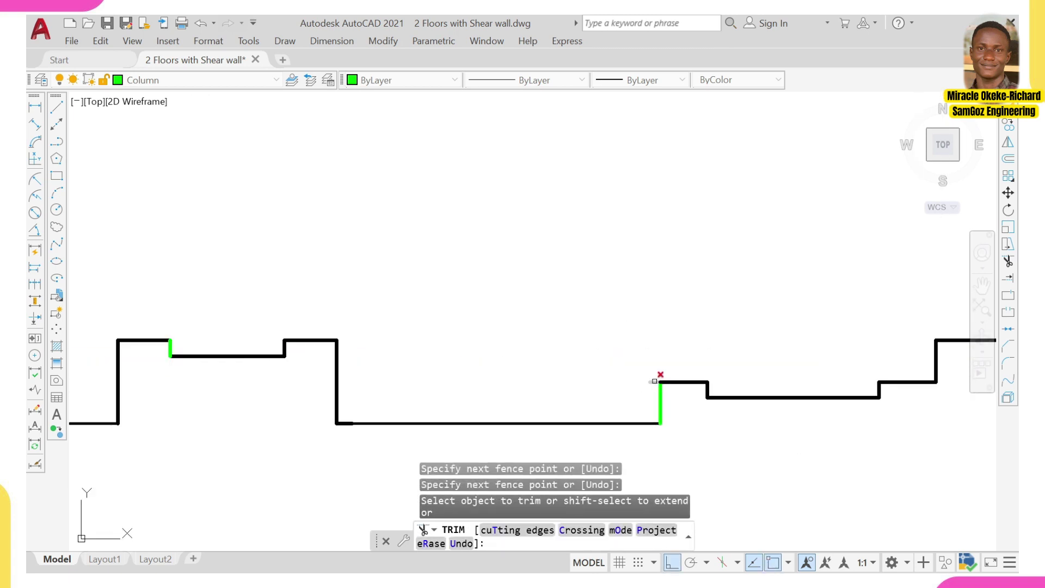
left_click(654, 381)
scroll(651, 373, "down", 4)
middle_click_drag(684, 347, 586, 365)
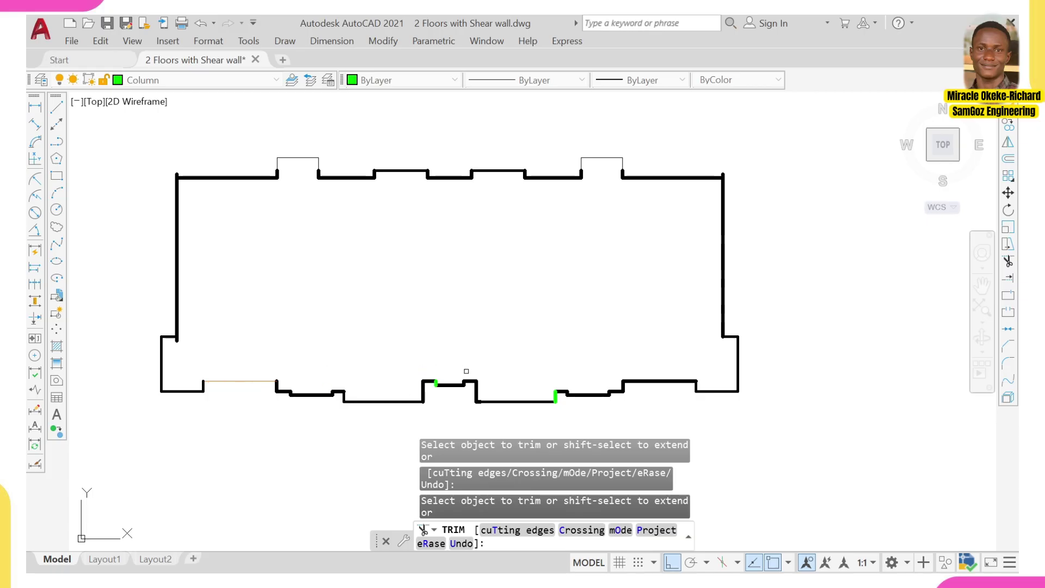
scroll(702, 381, "up", 4)
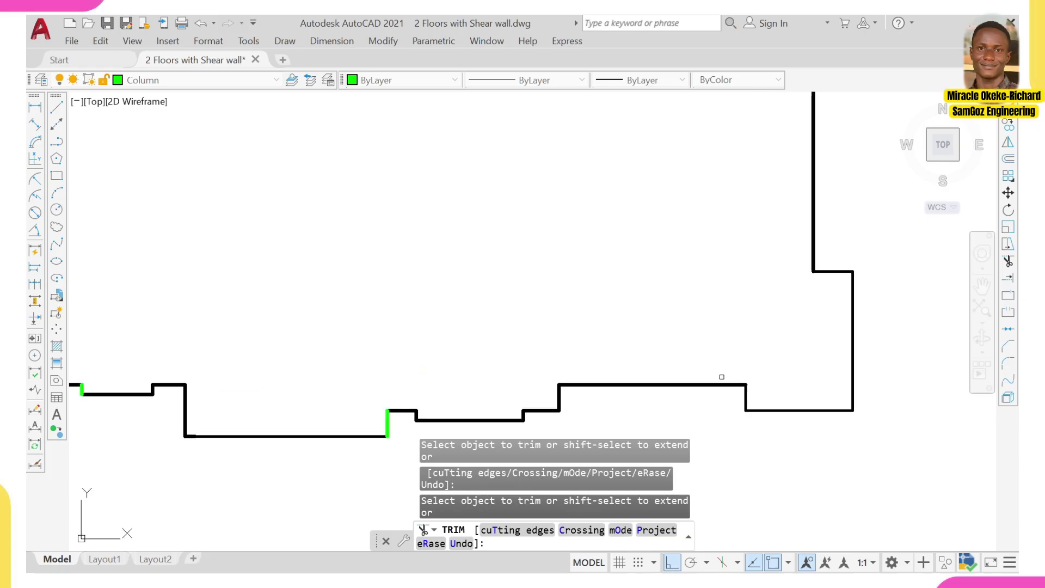
scroll(722, 377, "down", 5)
scroll(753, 303, "up", 2)
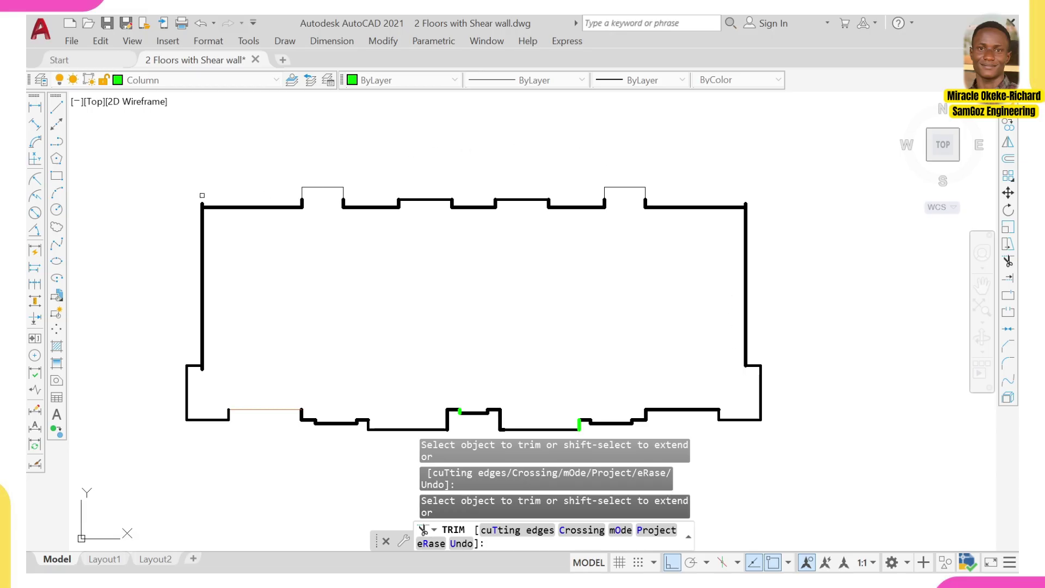
Trim the west wall line's overhang above the outline's northwest corner and finish trimming.
scroll(203, 201, "up", 3)
left_click(209, 210)
left_click(175, 217)
scroll(213, 211, "down", 1)
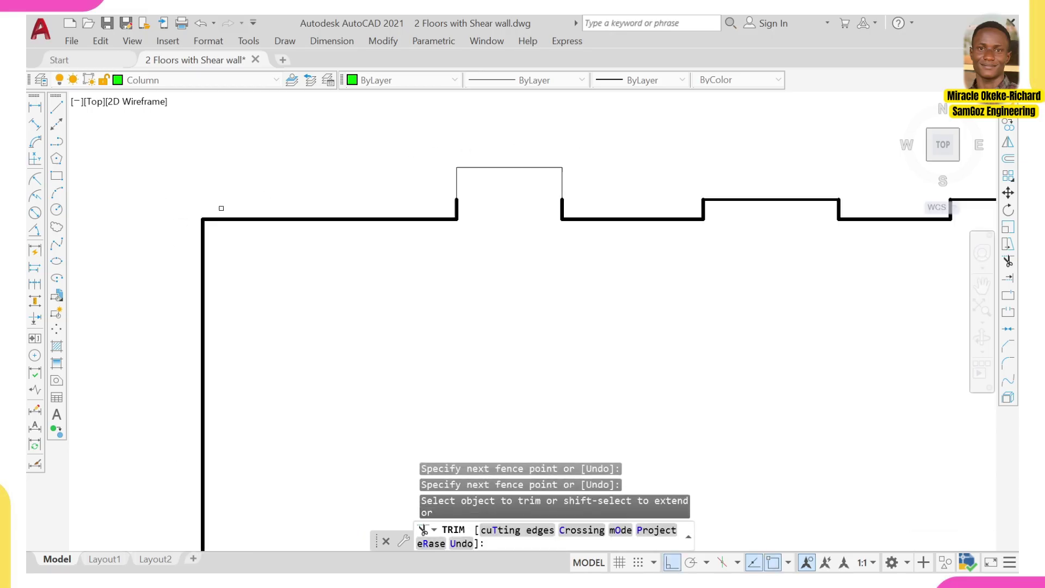
scroll(221, 208, "down", 5)
scroll(287, 338, "up", 3)
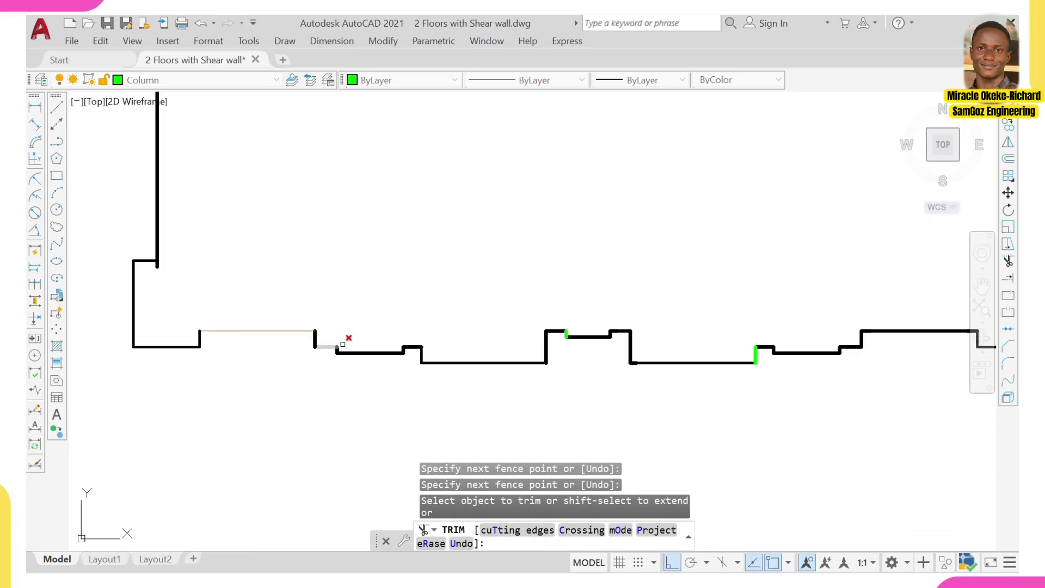
scroll(346, 343, "down", 3)
key("Escape")
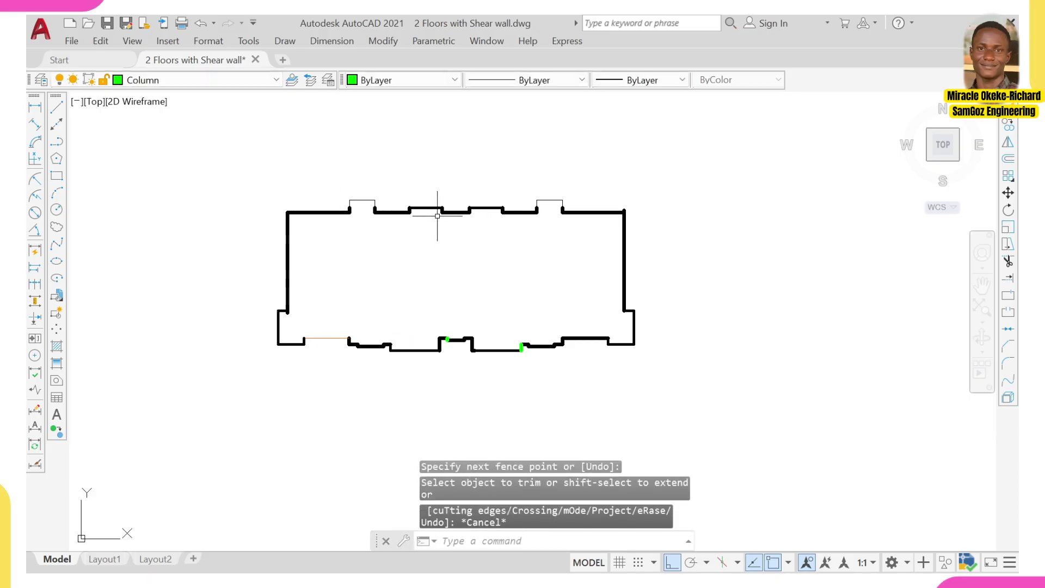
Match the properties of the thick central north wall segment to all lines of the copied building outline.
scroll(443, 215, "up", 4)
left_click(461, 201)
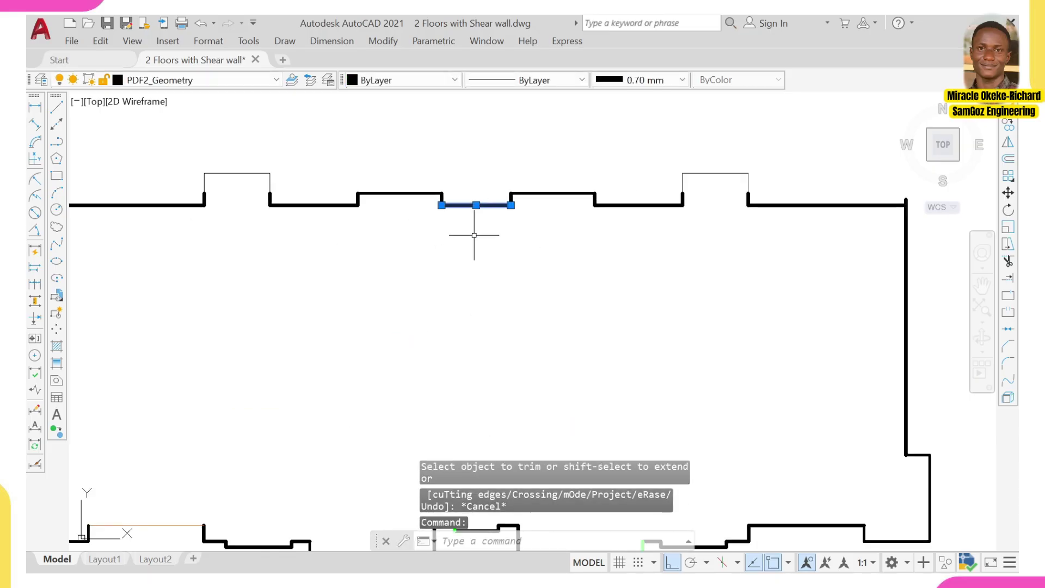
type("ma")
key("Return")
scroll(577, 143, "down", 4)
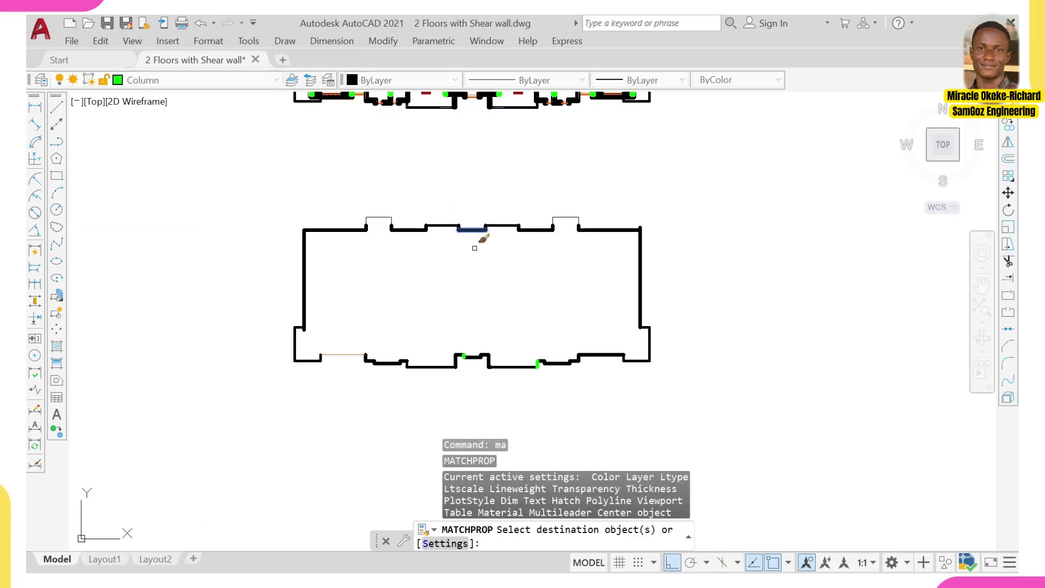
left_click(660, 143)
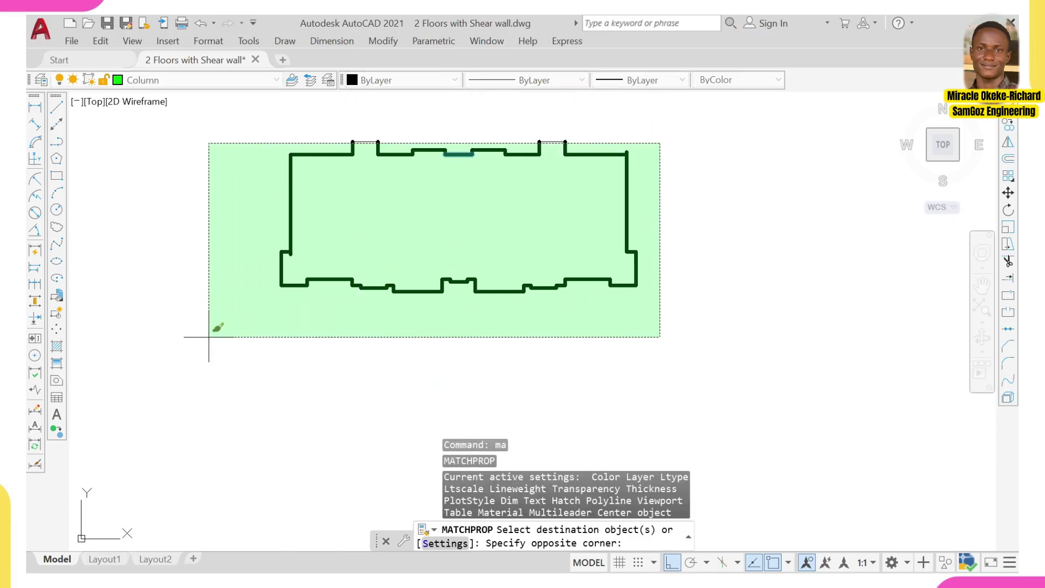
mouse_move(469, 318)
middle_mouse_down()
mouse_move(472, 348)
mouse_move(481, 330)
middle_mouse_up()
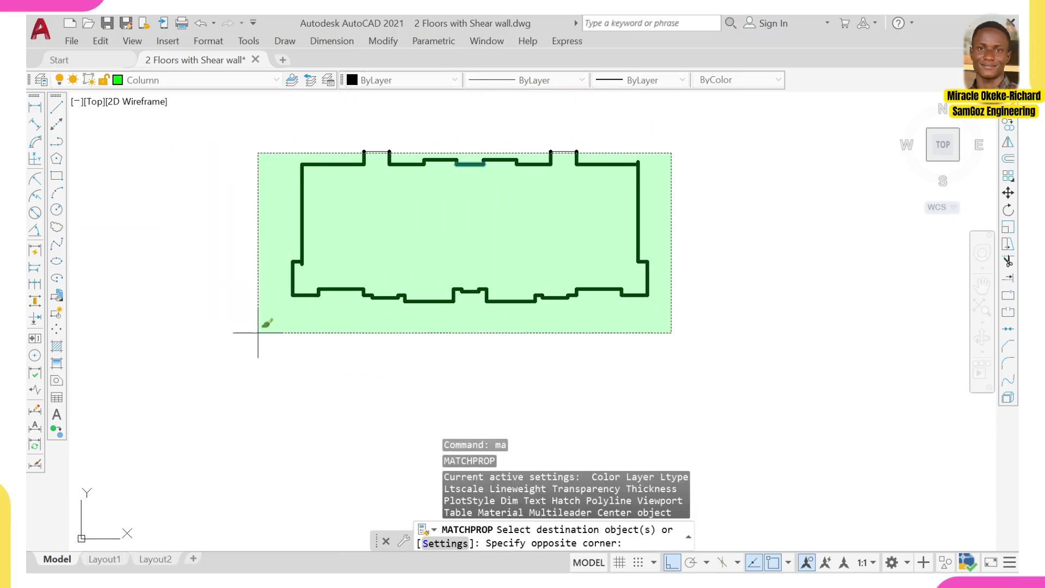
left_click(263, 320)
left_click(671, 132)
left_click(320, 260)
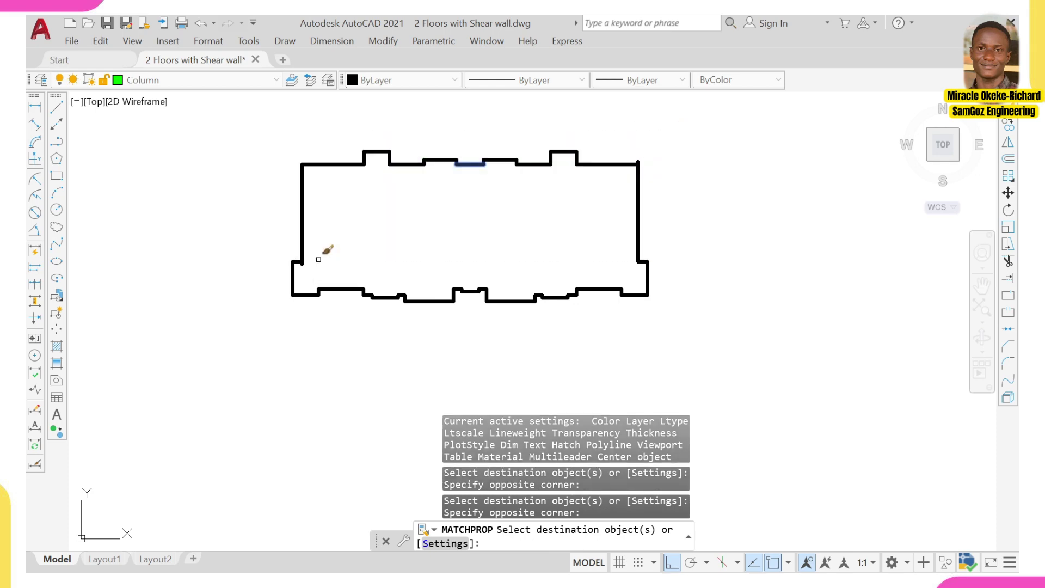
scroll(362, 255, "down", 6)
key("Escape")
Convert all lines of the building outline into one block named "wall" and check that it selects as a single object.
scroll(378, 246, "up", 6)
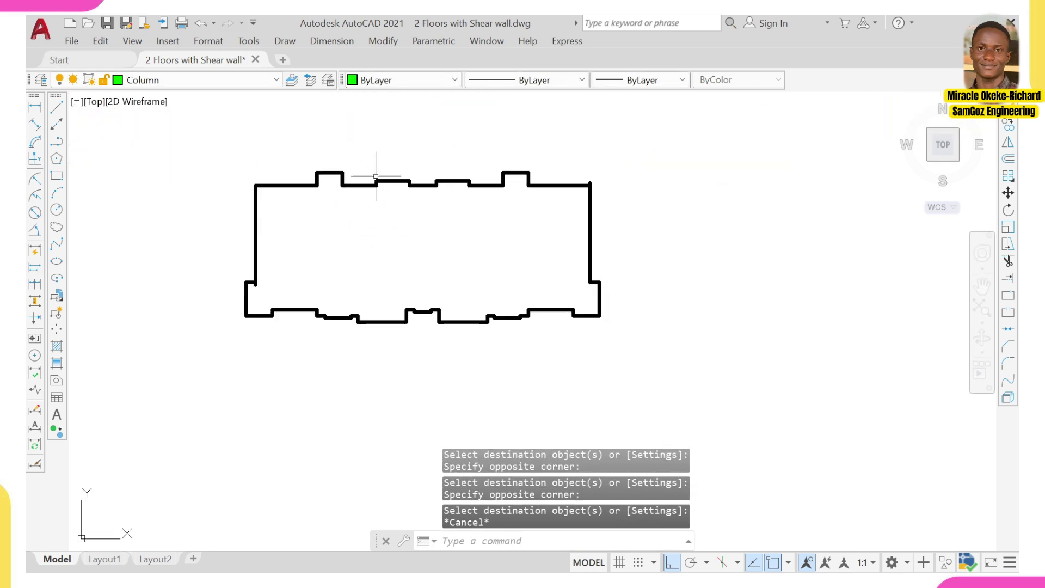
scroll(376, 186, "down", 3)
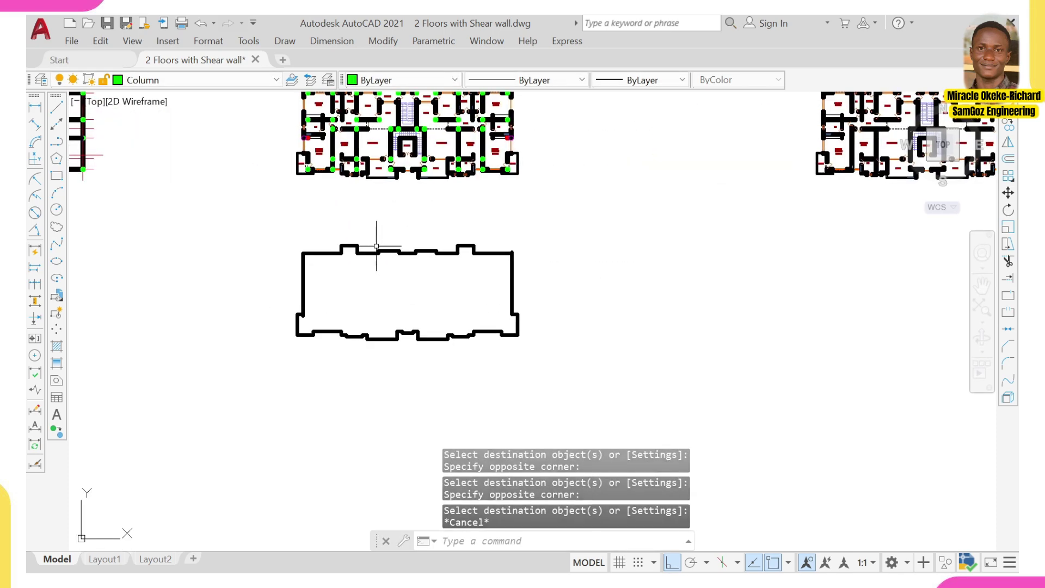
scroll(383, 243, "up", 3)
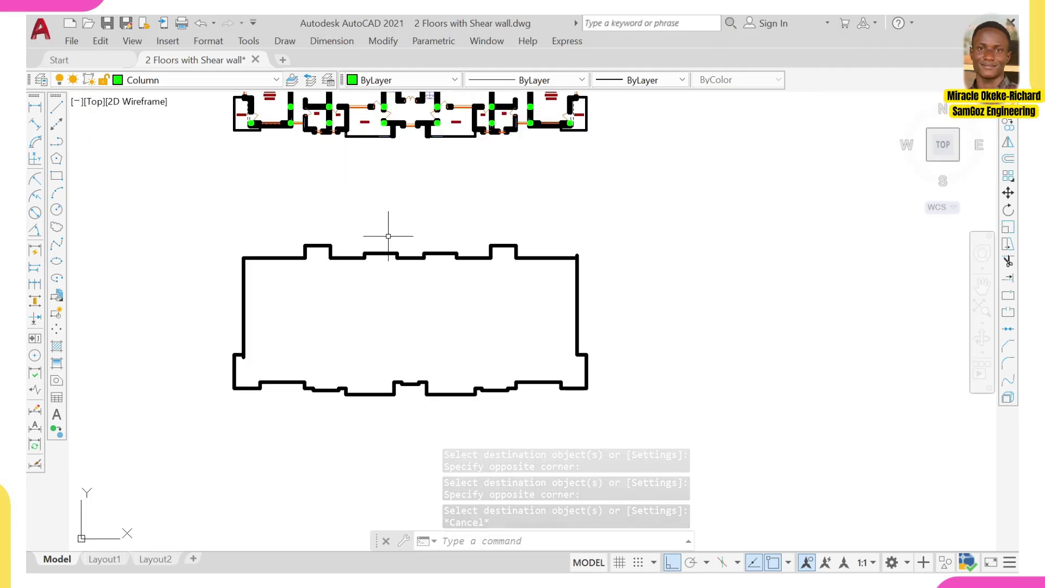
scroll(387, 233, "down", 6)
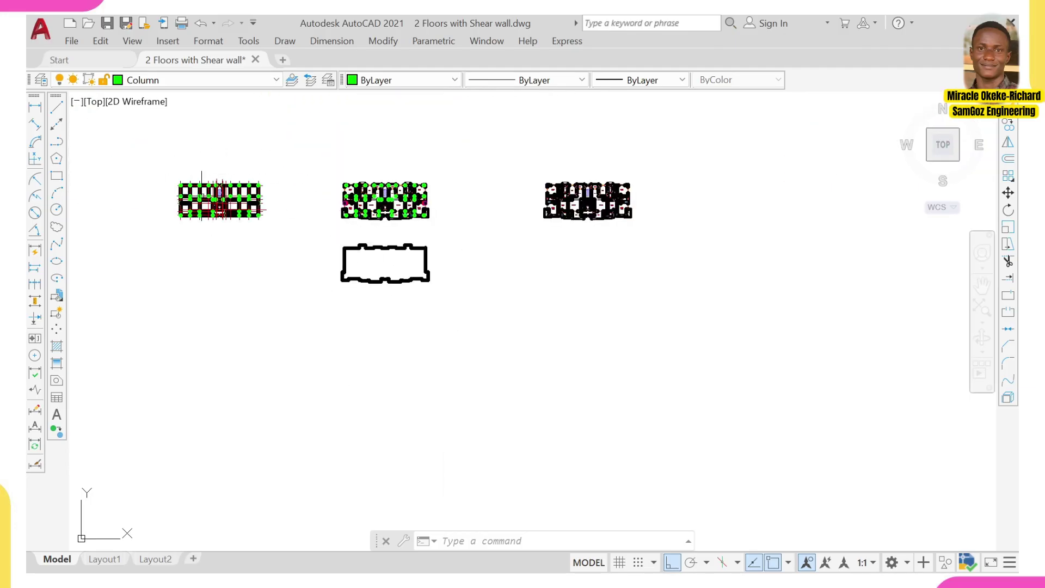
scroll(201, 206, "up", 3)
scroll(218, 215, "down", 3)
scroll(343, 245, "up", 3)
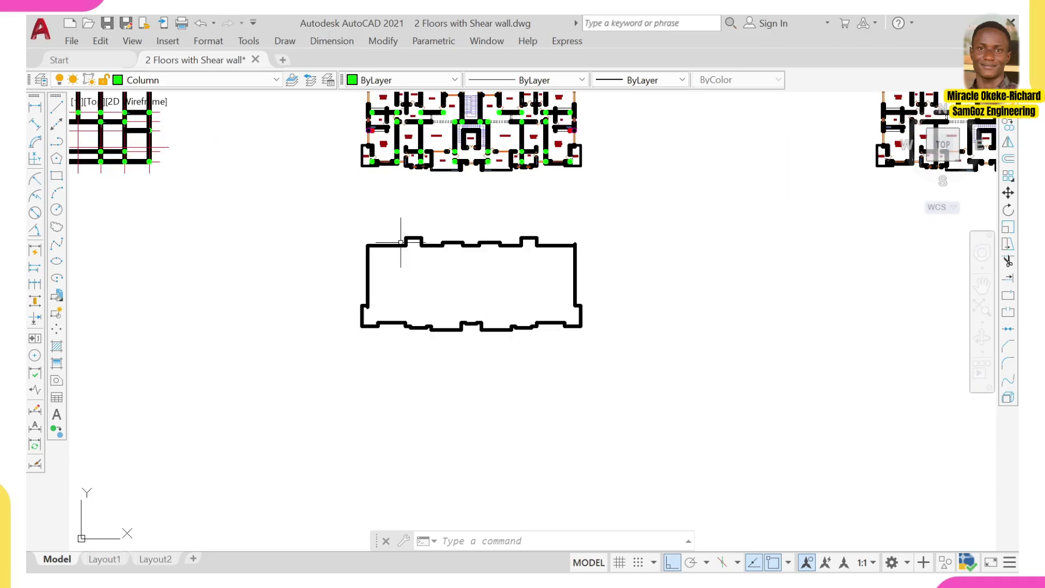
left_click(606, 217)
left_click(325, 366)
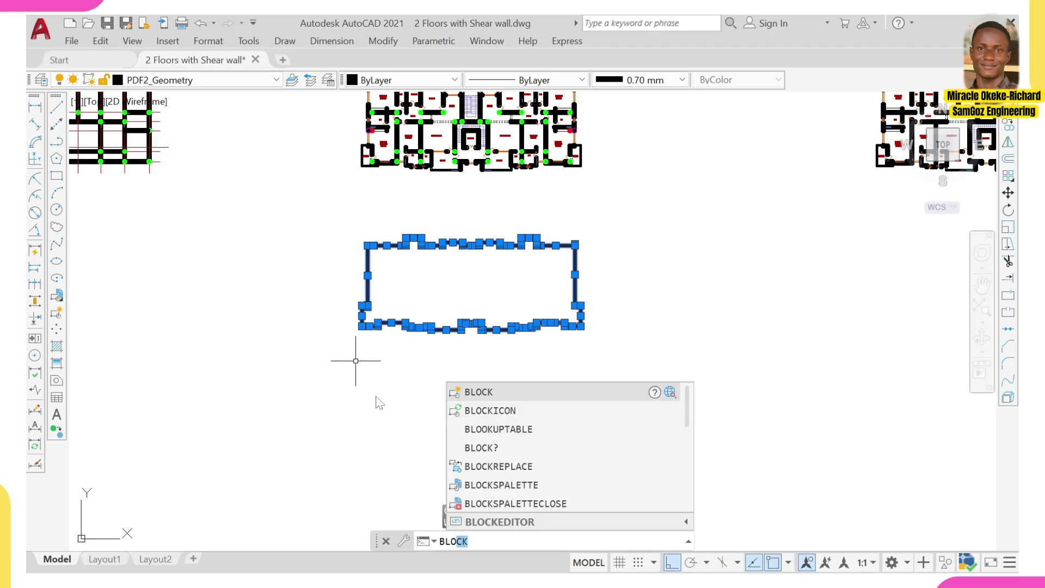
left_click(483, 395)
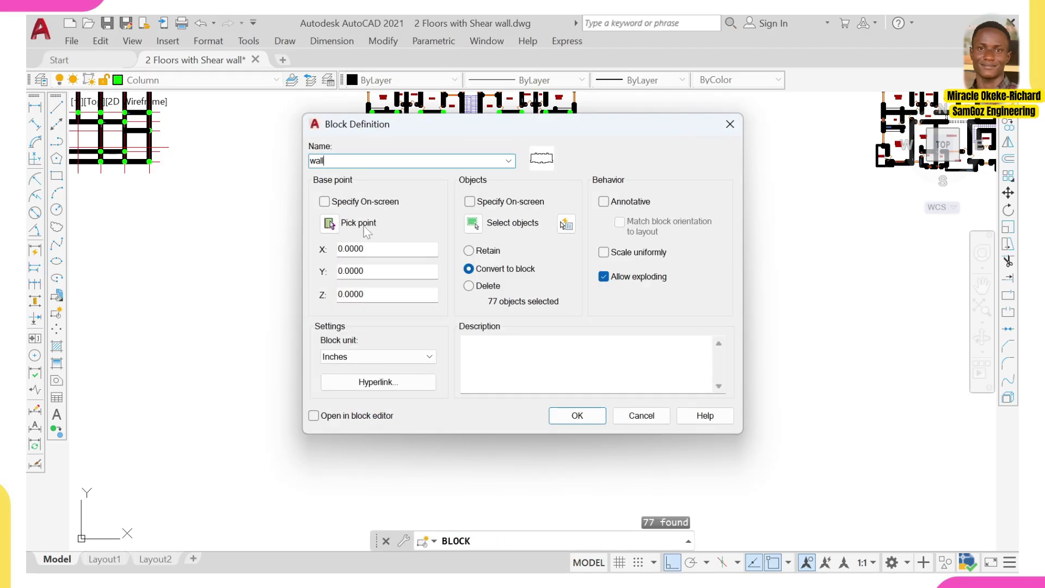
left_click(560, 414)
scroll(479, 243, "up", 2)
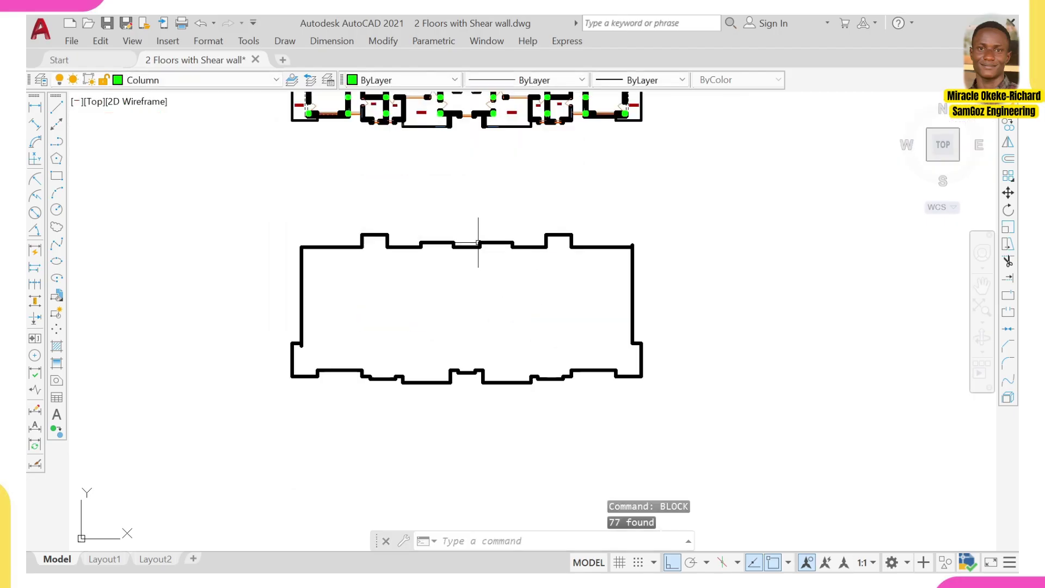
key("Escape")
left_click(497, 239)
left_click(490, 247)
scroll(455, 283, "down", 2)
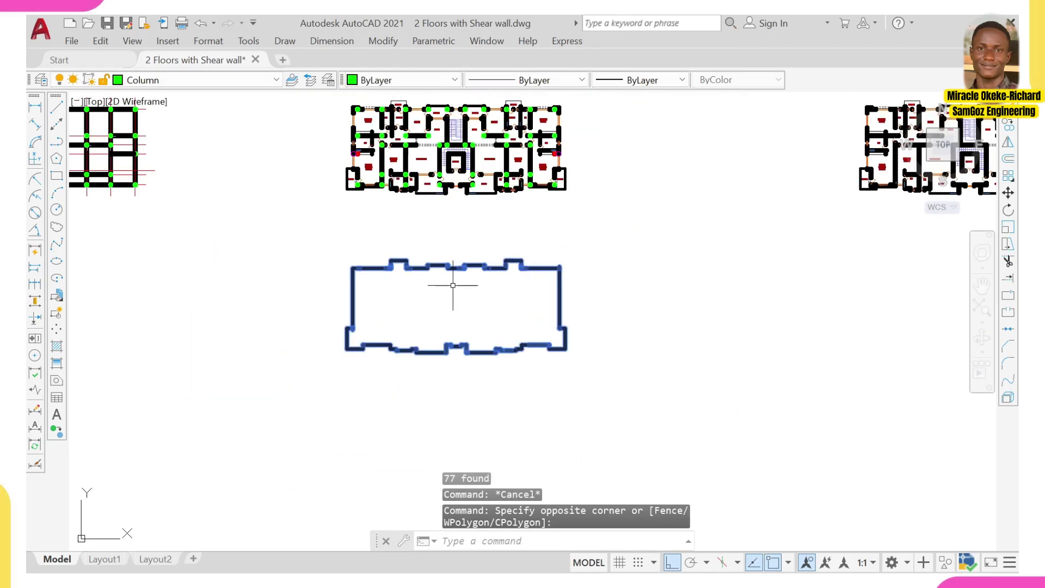
key("Escape")
Examine the gridline column layout and the columns around the architectural plan's northern balconies and walls.
middle_click_drag(420, 224, 434, 271)
middle_click_drag(341, 289, 430, 311)
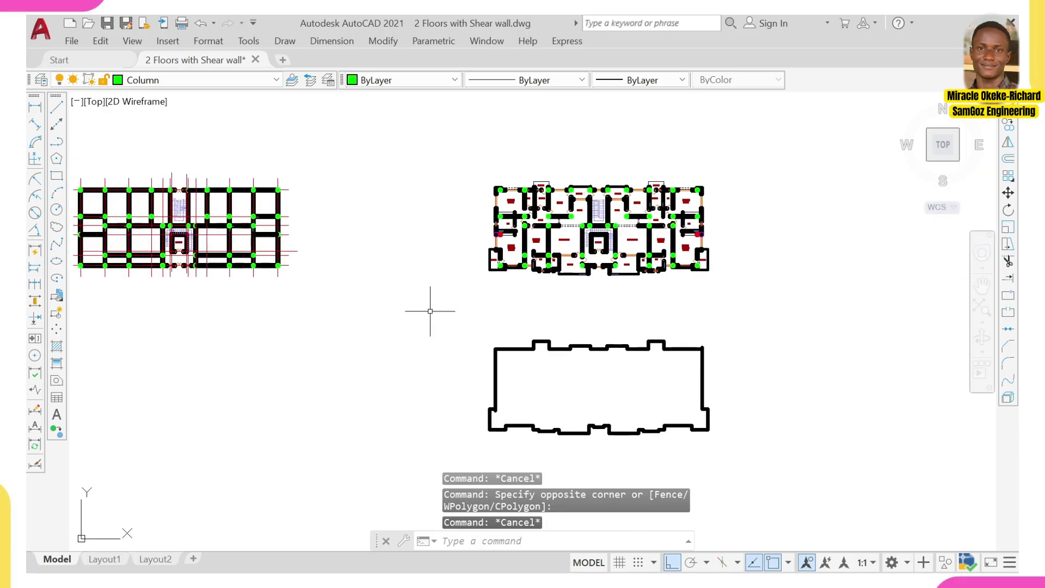
middle_click_drag(124, 189, 279, 199)
scroll(279, 198, "up", 3)
scroll(359, 209, "down", 3)
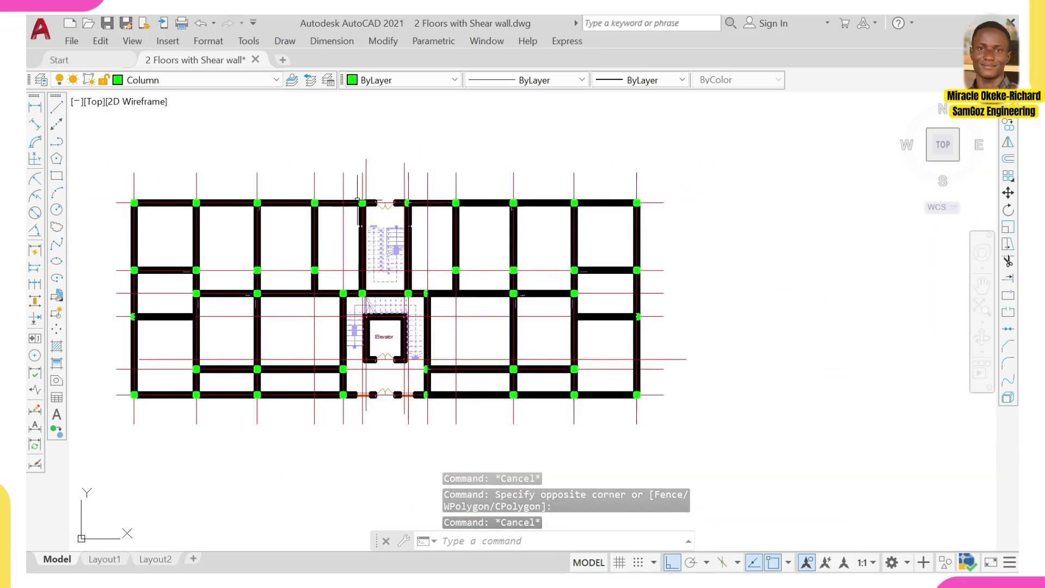
middle_click_drag(526, 204, 361, 250)
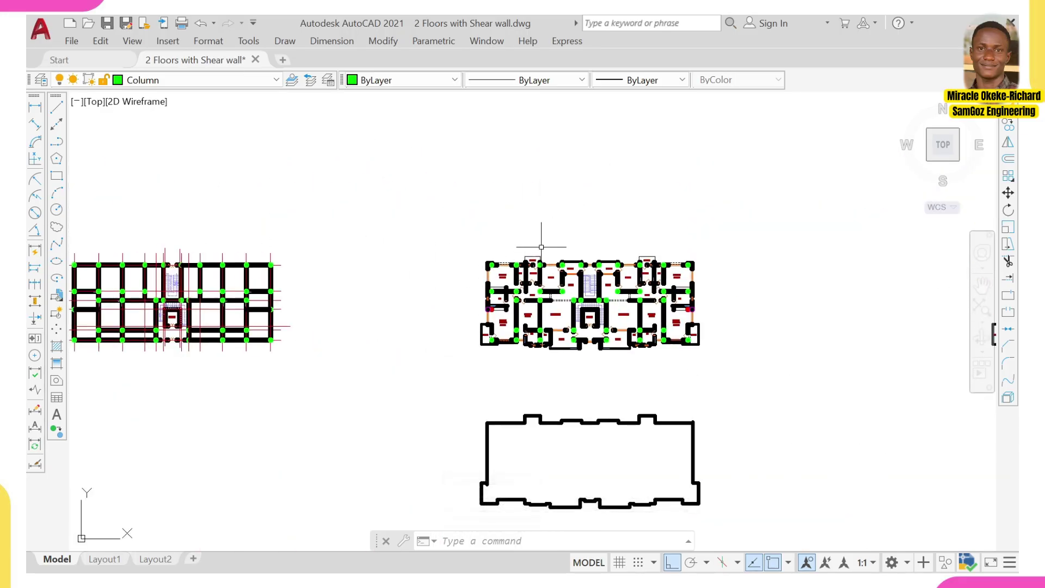
scroll(554, 275, "up", 6)
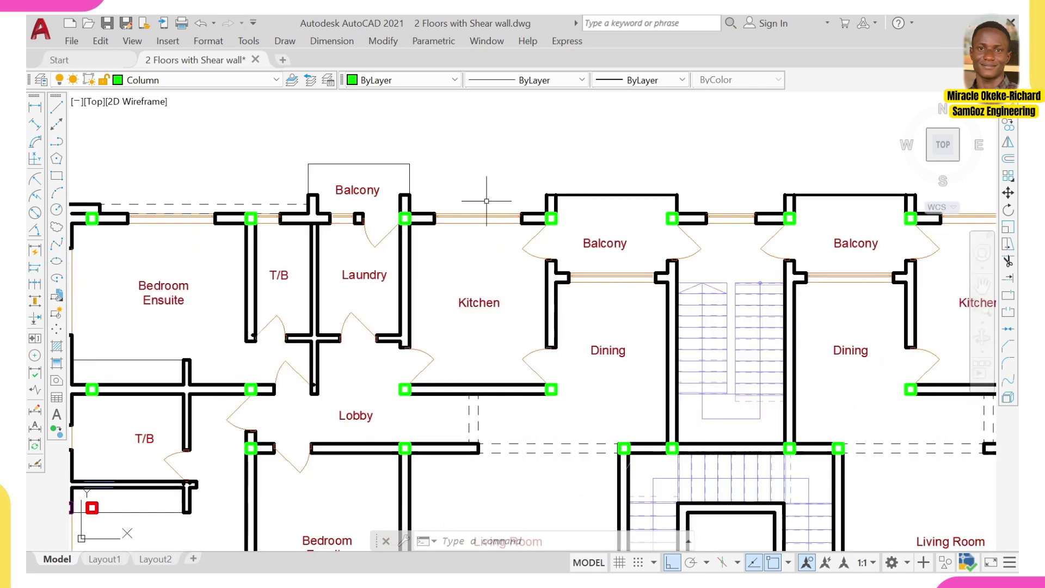
scroll(568, 229, "down", 3)
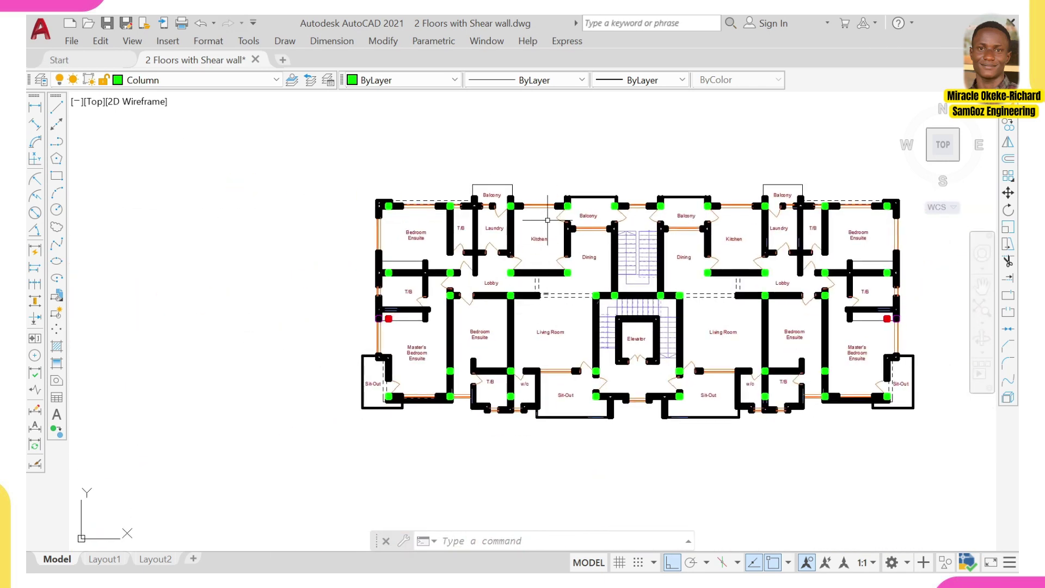
scroll(548, 220, "down", 2)
scroll(585, 134, "up", 6)
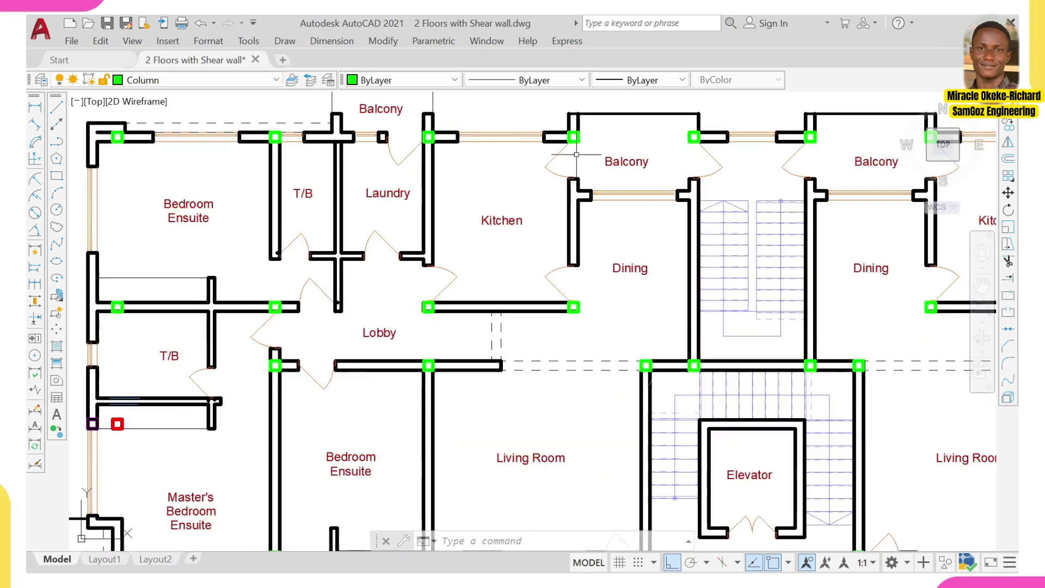
scroll(561, 177, "down", 6)
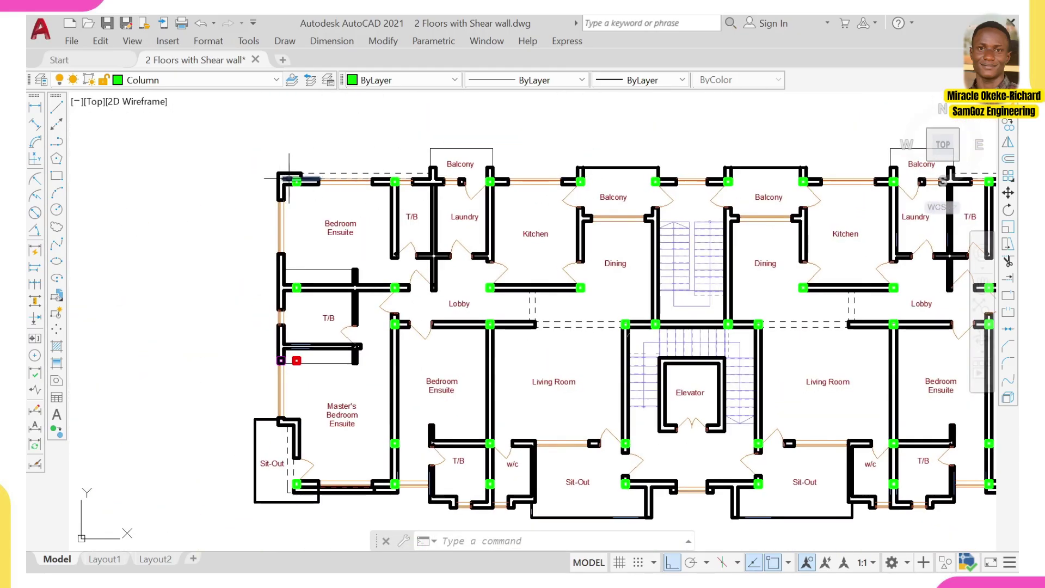
scroll(663, 187, "up", 8)
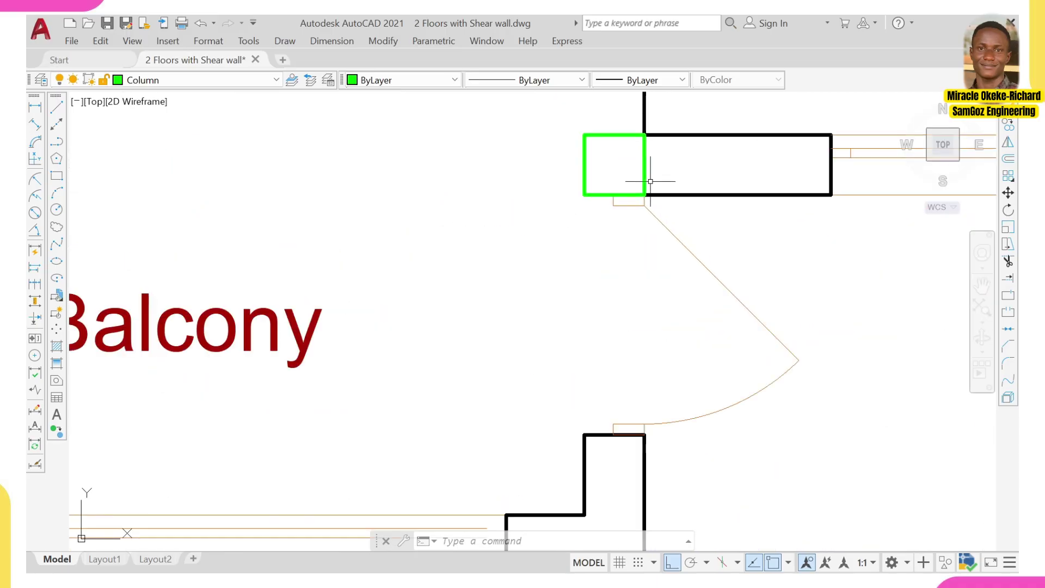
scroll(644, 132, "down", 4)
scroll(644, 152, "up", 4)
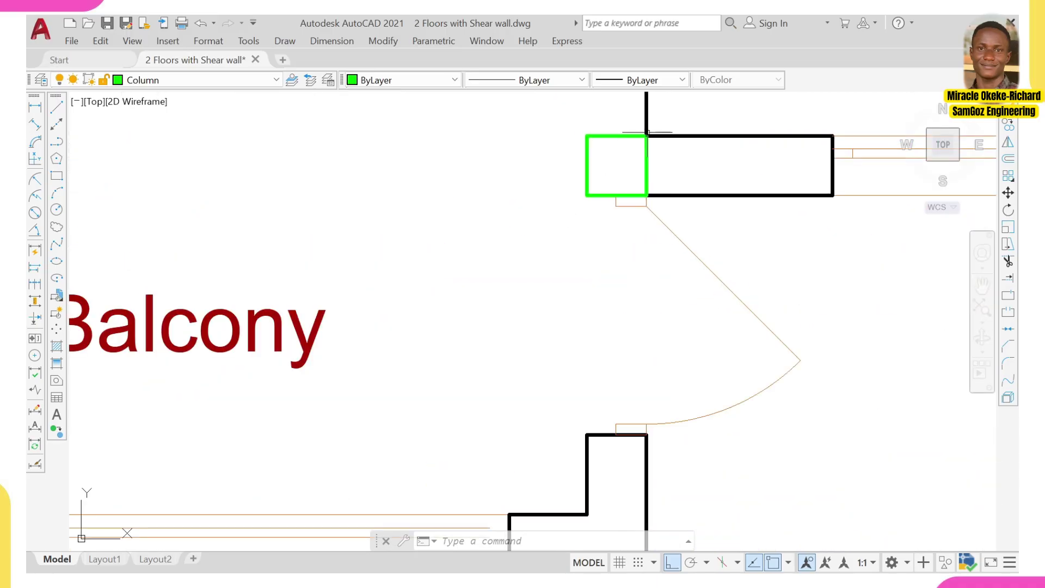
scroll(644, 158, "down", 4)
scroll(645, 159, "up", 4)
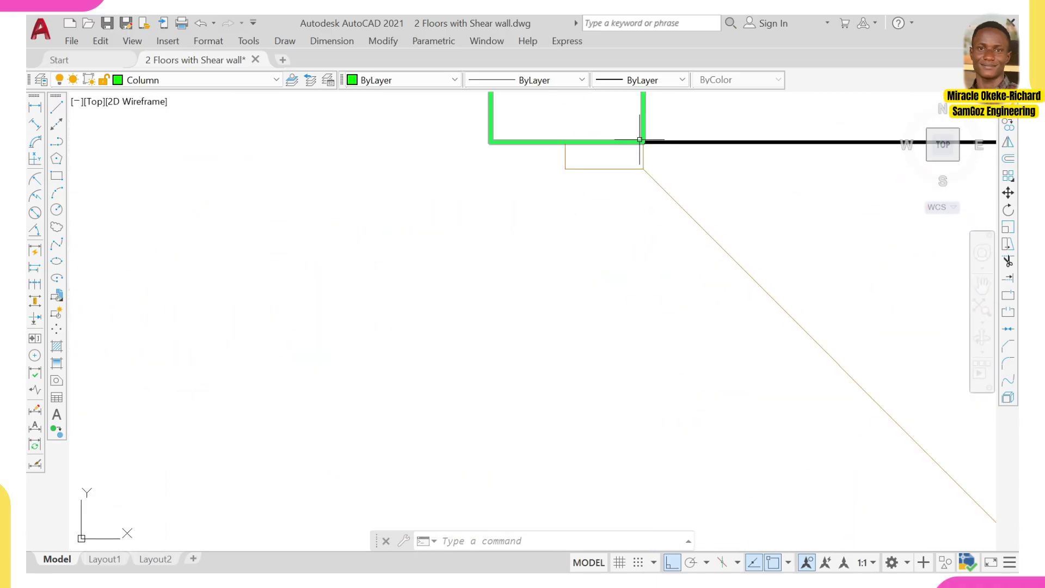
scroll(643, 159, "down", 8)
scroll(630, 243, "down", 2)
middle_click_drag(624, 258, 610, 78)
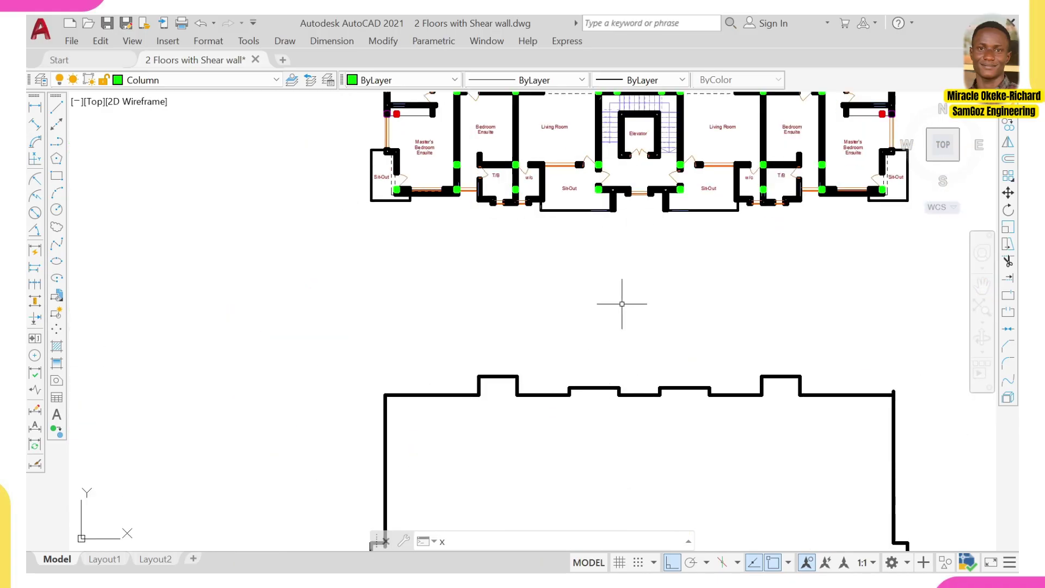
Draw a vertical construction line through the centre of the column at the east end of the balcony west of the staircase.
type("l")
key("Return")
key("Return")
middle_click_drag(629, 187, 614, 344)
scroll(619, 136, "up", 7)
scroll(545, 285, "up", 2)
scroll(551, 282, "up", 2)
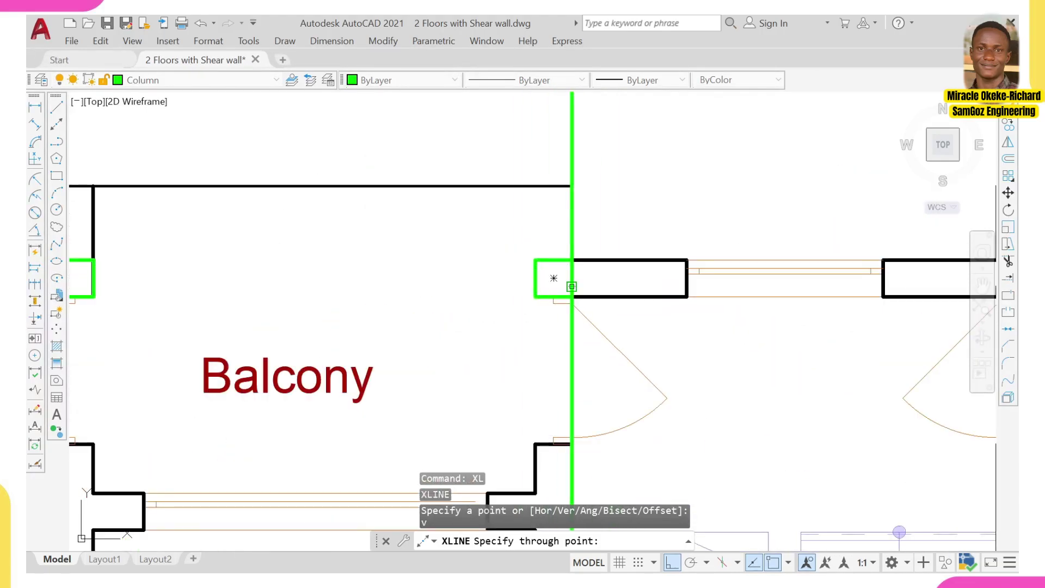
left_click(551, 282)
scroll(550, 281, "down", 6)
key("Escape")
scroll(539, 311, "down", 5)
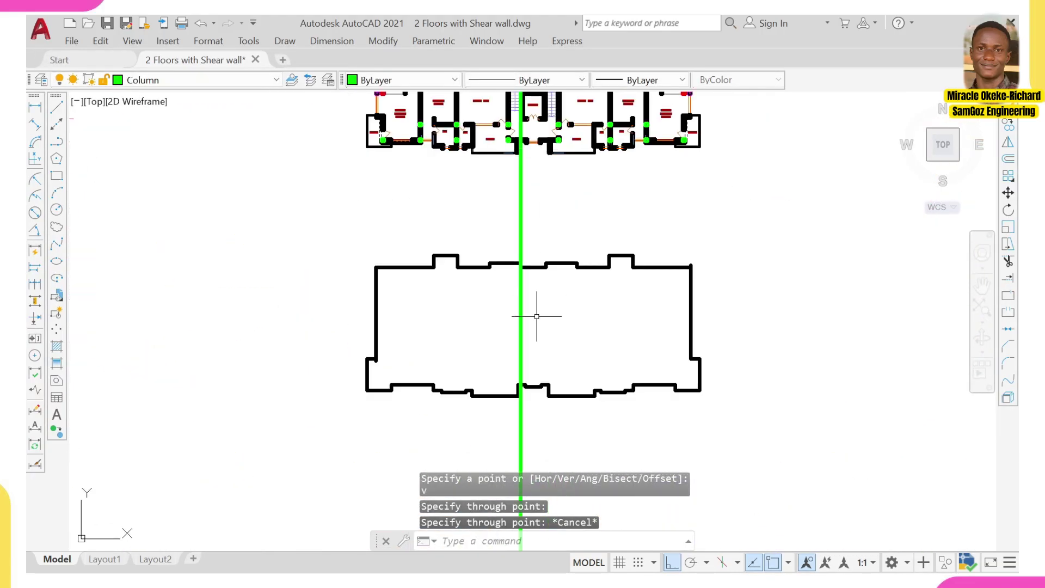
Start copying the wall outline block, using its inner north corner on the vertical construction line as the base point.
scroll(523, 187, "up", 3)
scroll(523, 186, "down", 3)
left_click(468, 204)
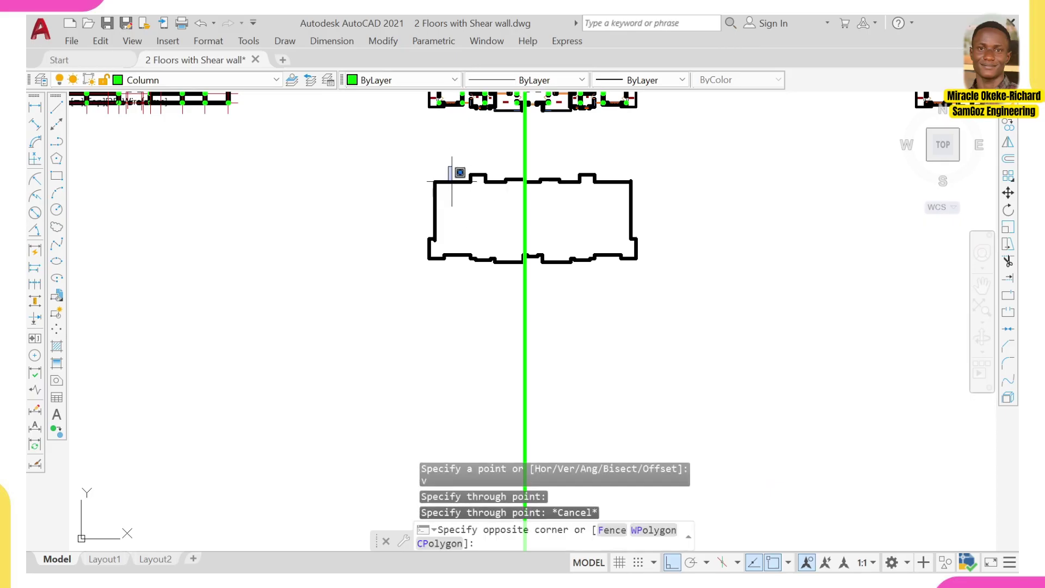
left_click(450, 180)
type("co")
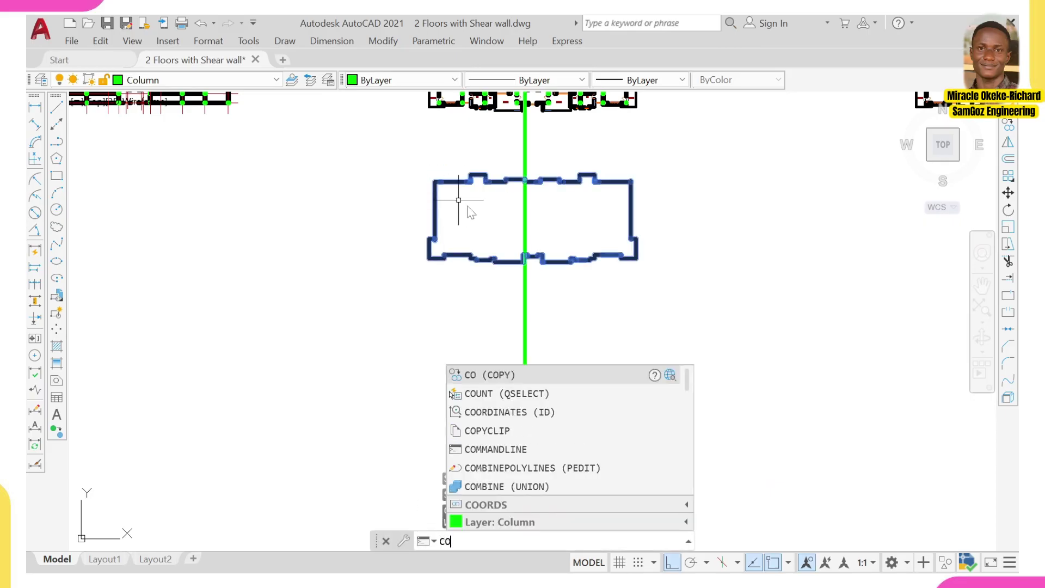
key("Return")
scroll(528, 169, "up", 3)
scroll(530, 176, "up", 5)
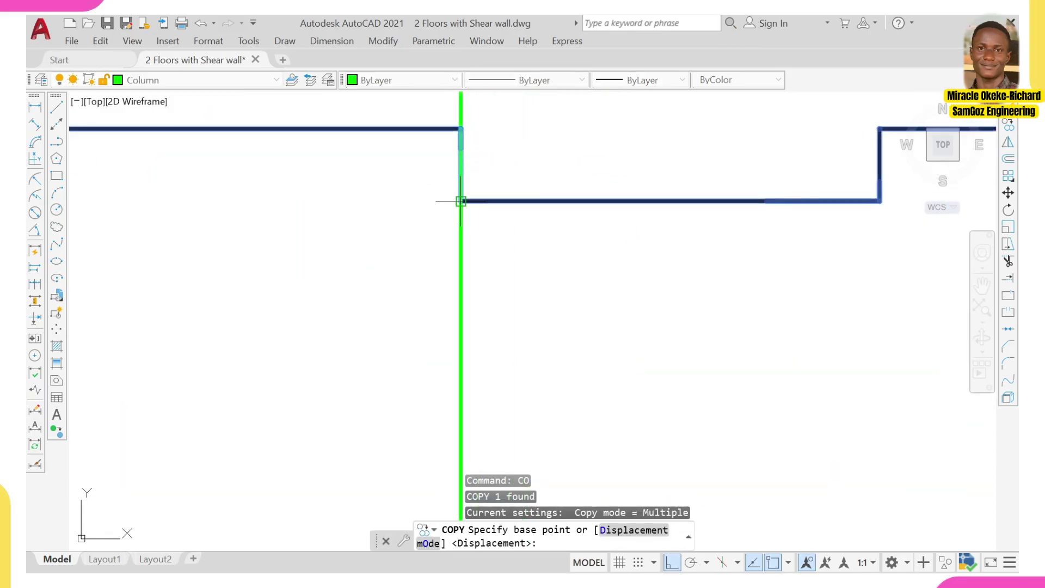
left_click(461, 201)
With Ortho off, place the outline copy on the gridline layout at the northeast corner of the north column just west of the staircase.
scroll(436, 202, "down", 6)
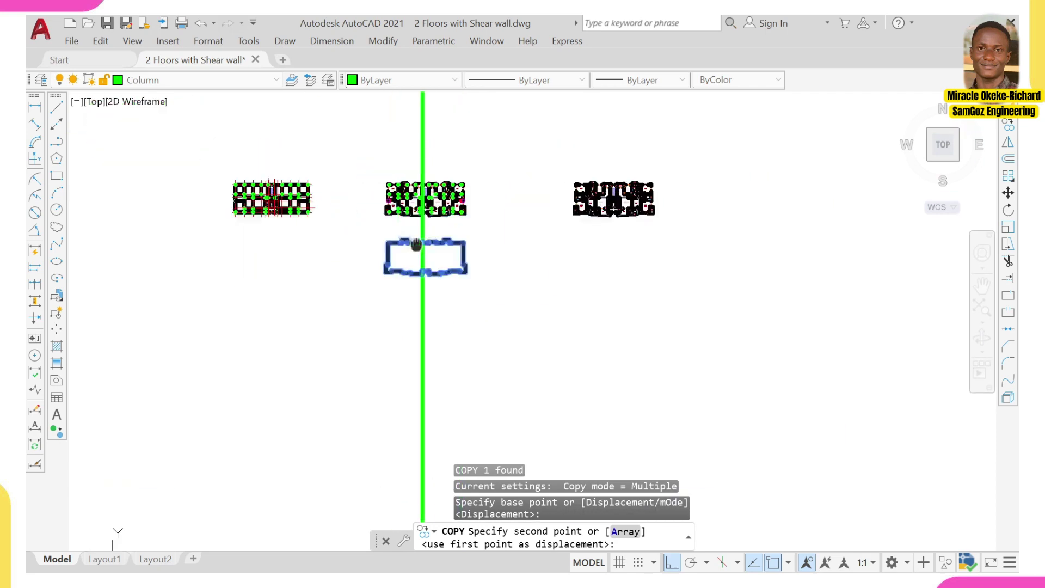
key("F8")
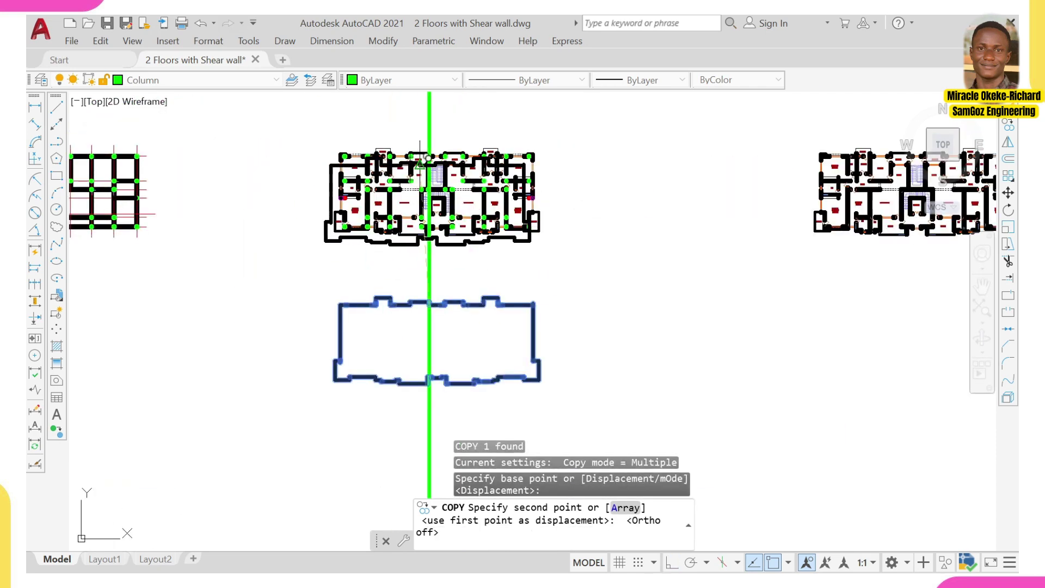
scroll(435, 154, "up", 3)
middle_click_drag(400, 193, 499, 239)
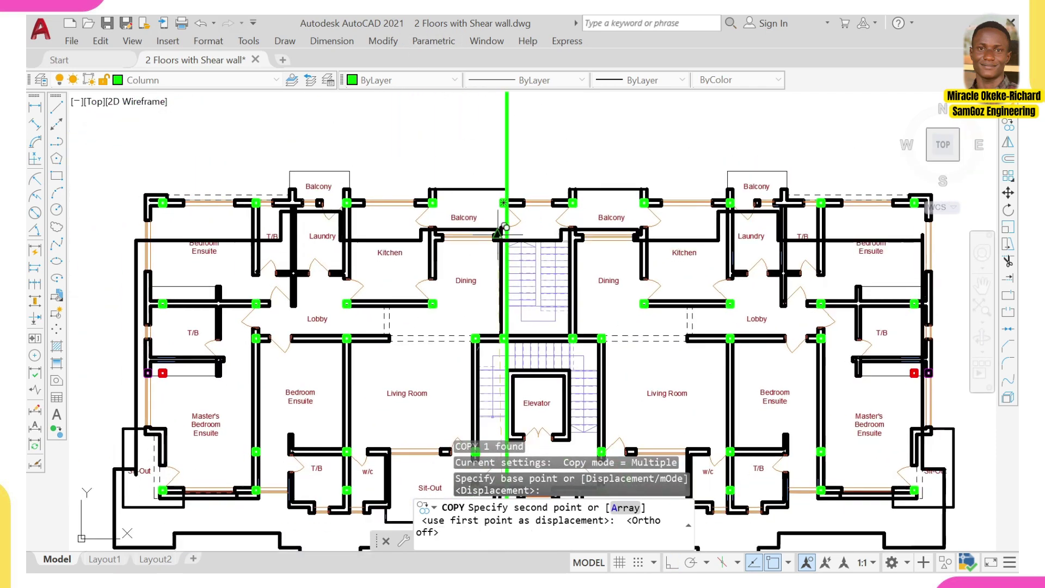
scroll(508, 168, "up", 5)
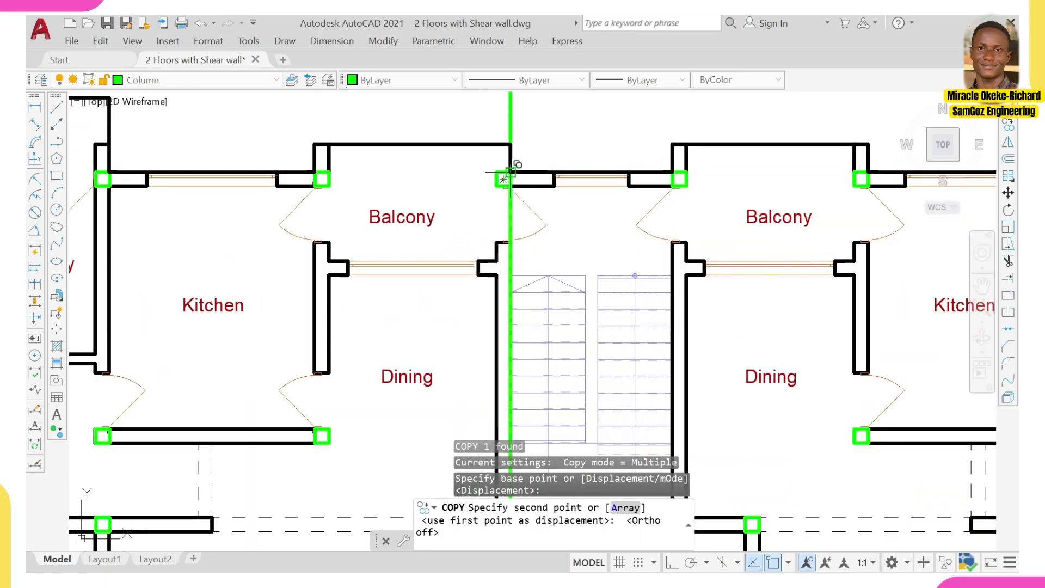
scroll(511, 172, "down", 8)
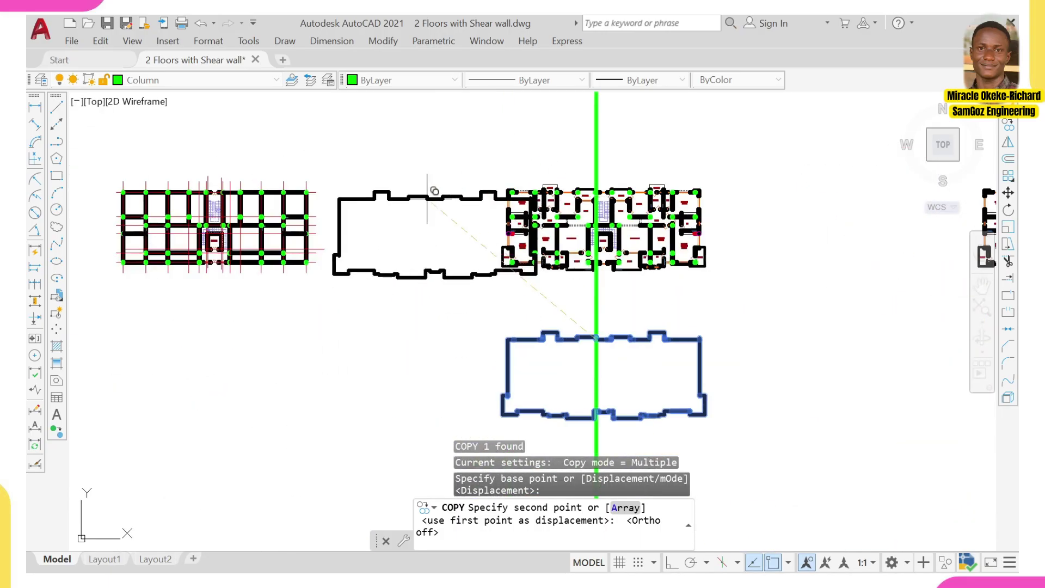
scroll(198, 188, "up", 6)
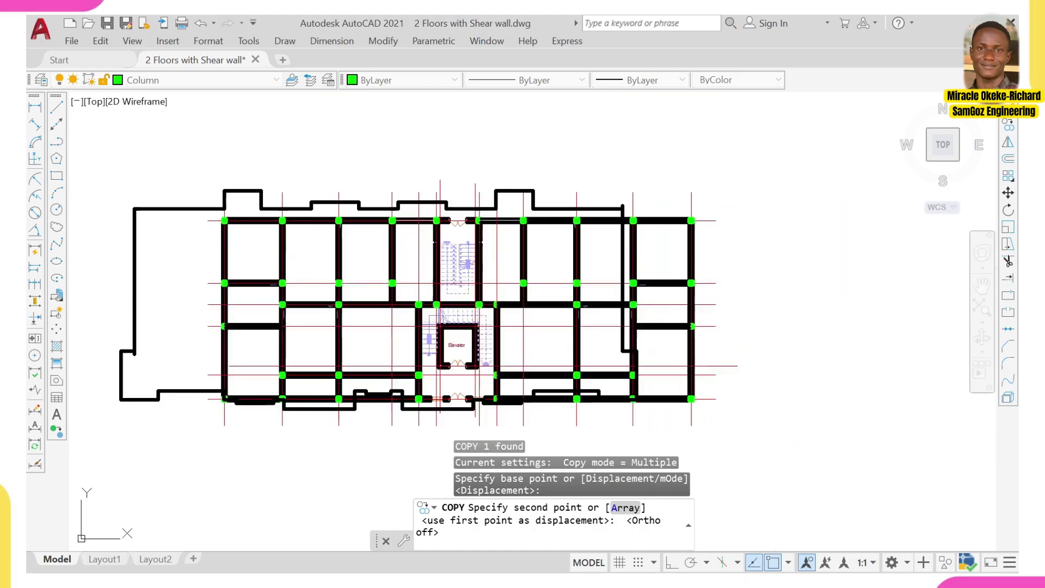
scroll(450, 212, "up", 5)
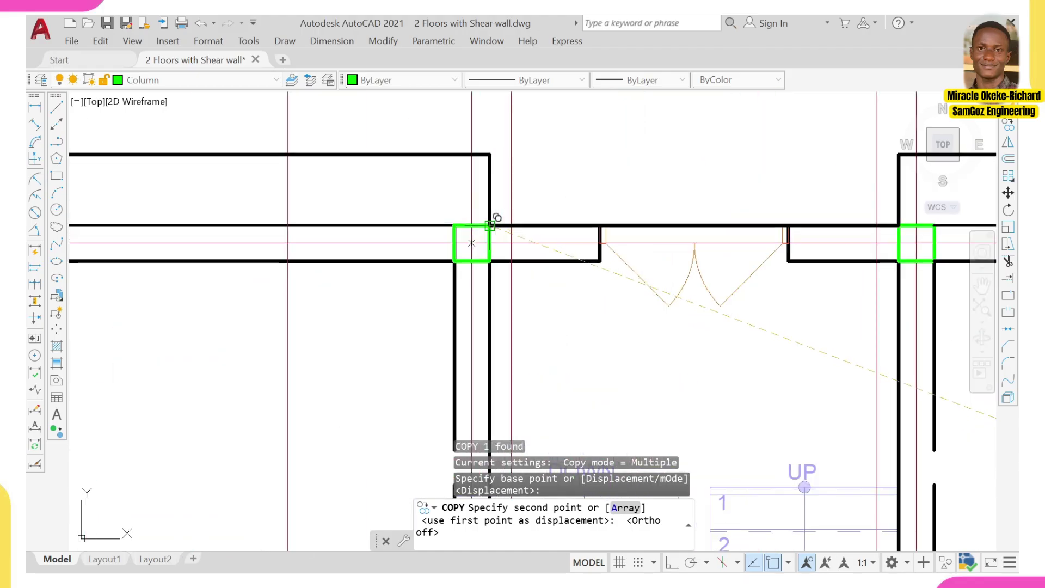
left_click(487, 182)
scroll(401, 359, "down", 8)
key("Escape")
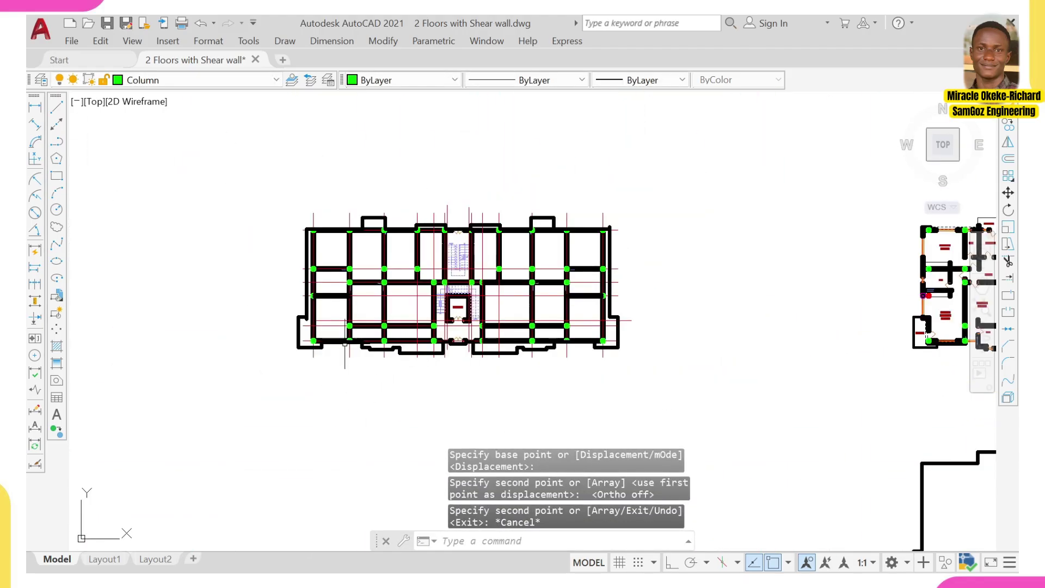
Examine how the copied wall outline sits around the columns and beams along all sides of the gridline layout.
scroll(284, 271, "up", 4)
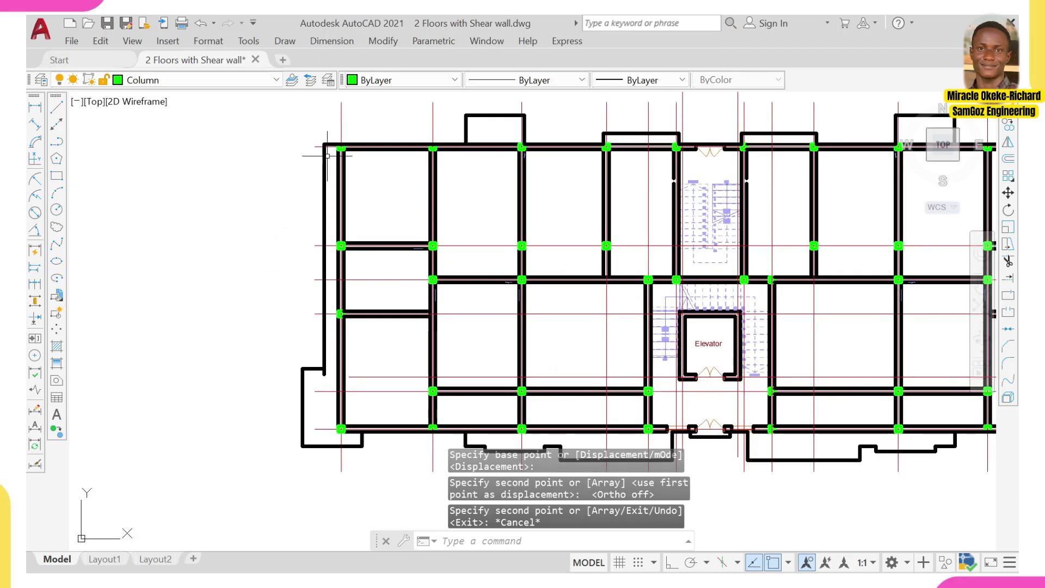
scroll(312, 335, "down", 3)
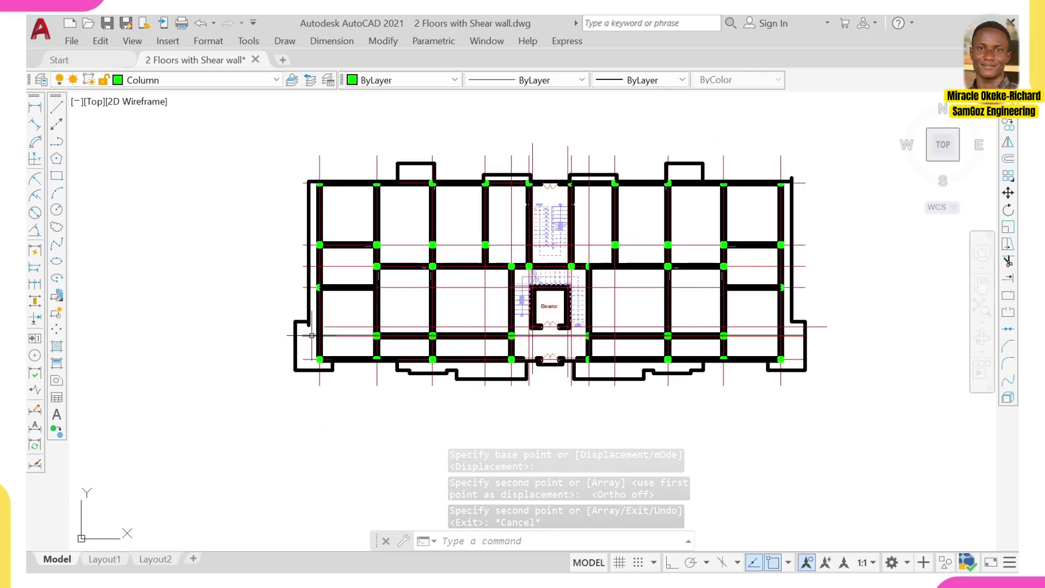
scroll(311, 335, "up", 5)
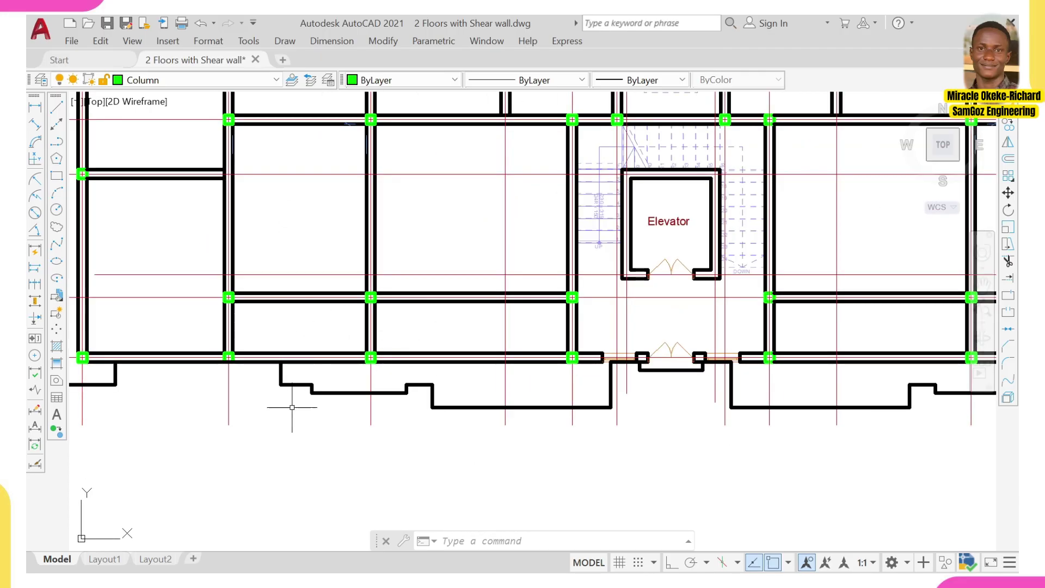
scroll(497, 378, "down", 3)
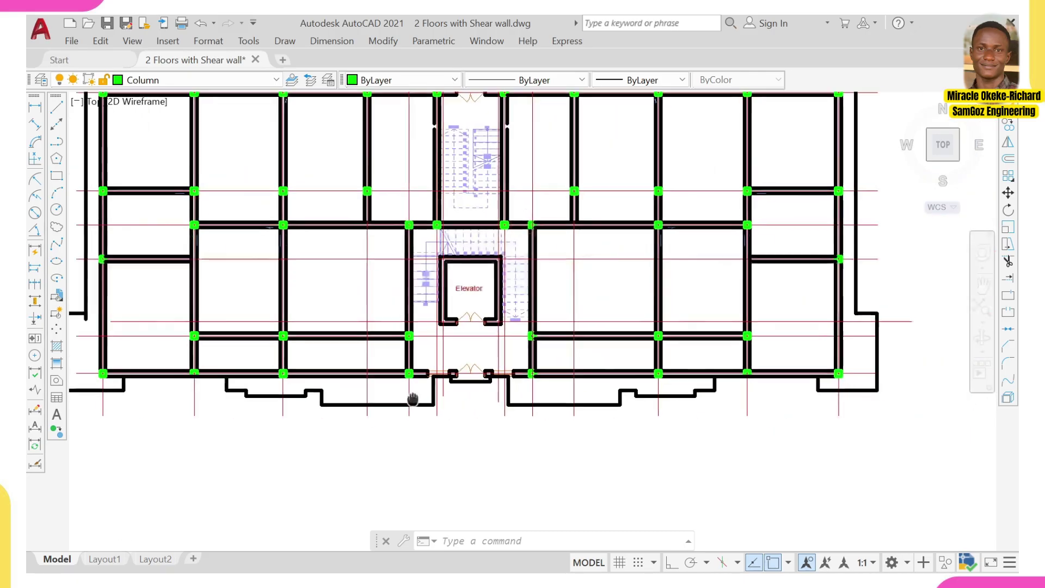
scroll(413, 381, "up", 4)
scroll(411, 383, "up", 2)
scroll(412, 382, "down", 5)
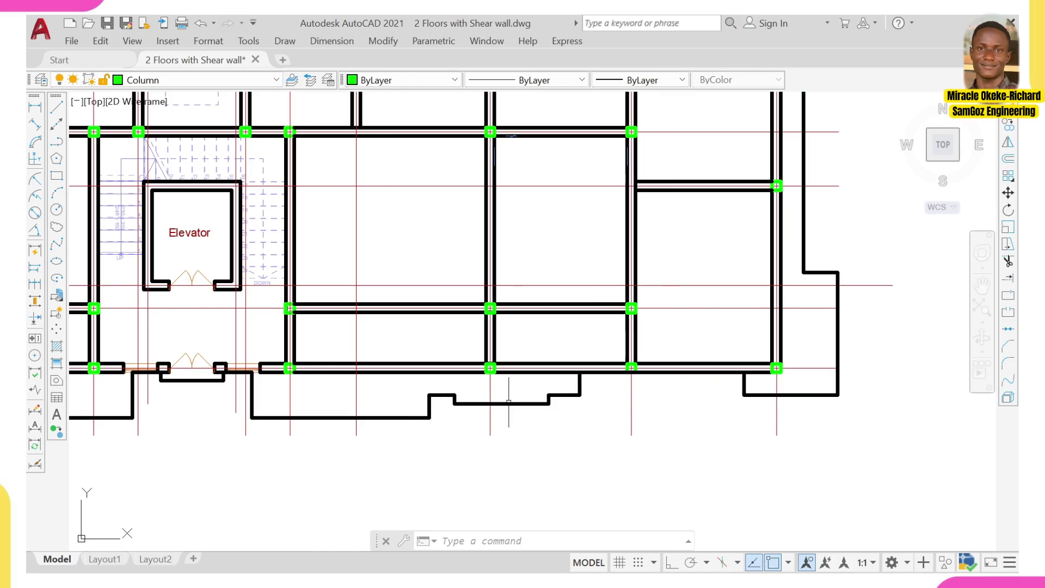
scroll(682, 384, "down", 4)
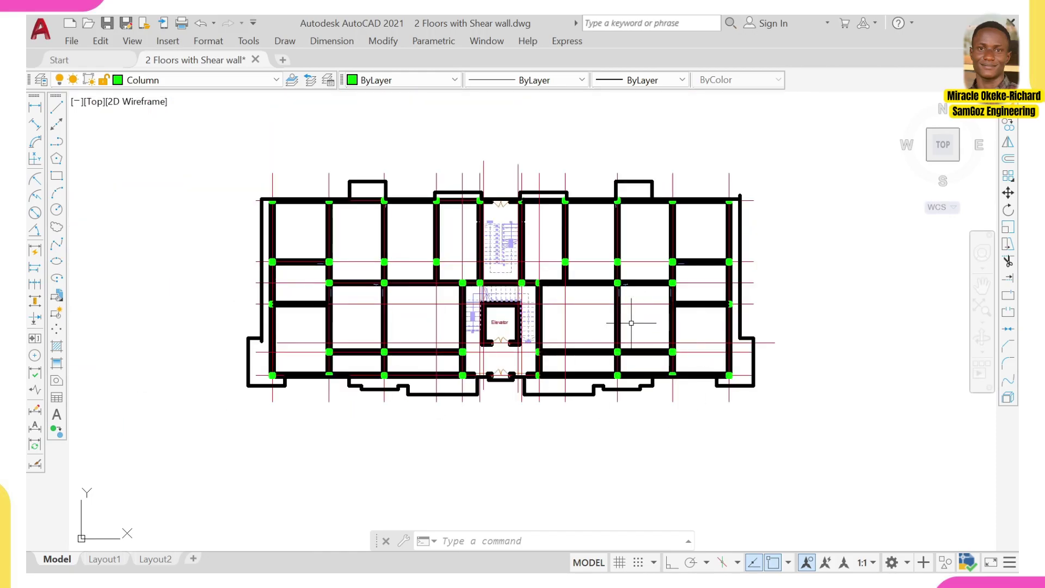
scroll(610, 316, "down", 2)
scroll(494, 279, "up", 4)
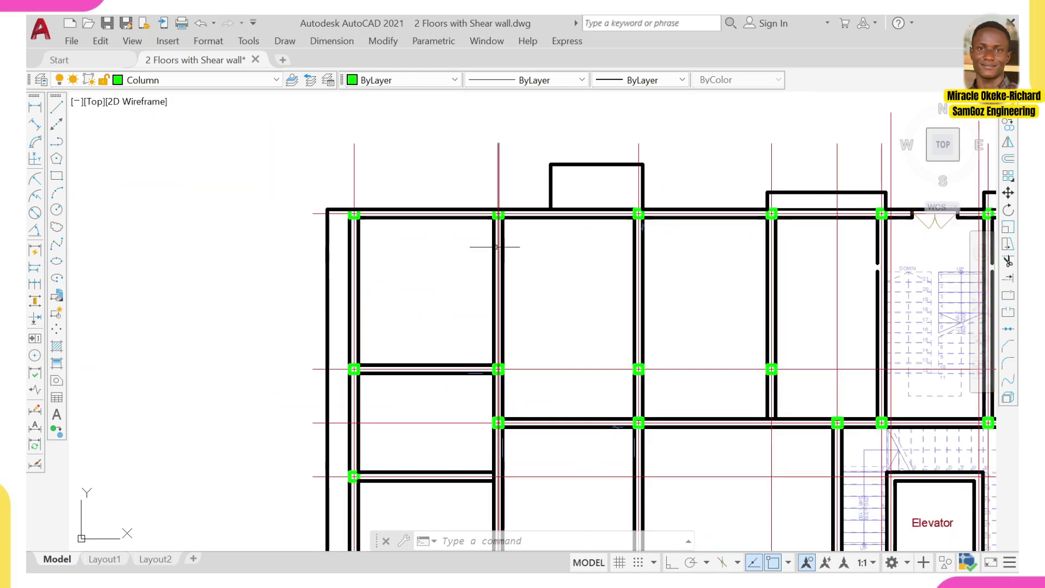
Erase the vertical construction line running through the architectural plan and the original wall outline.
scroll(492, 254, "down", 4)
scroll(591, 281, "down", 2)
middle_click_drag(585, 294, 495, 280)
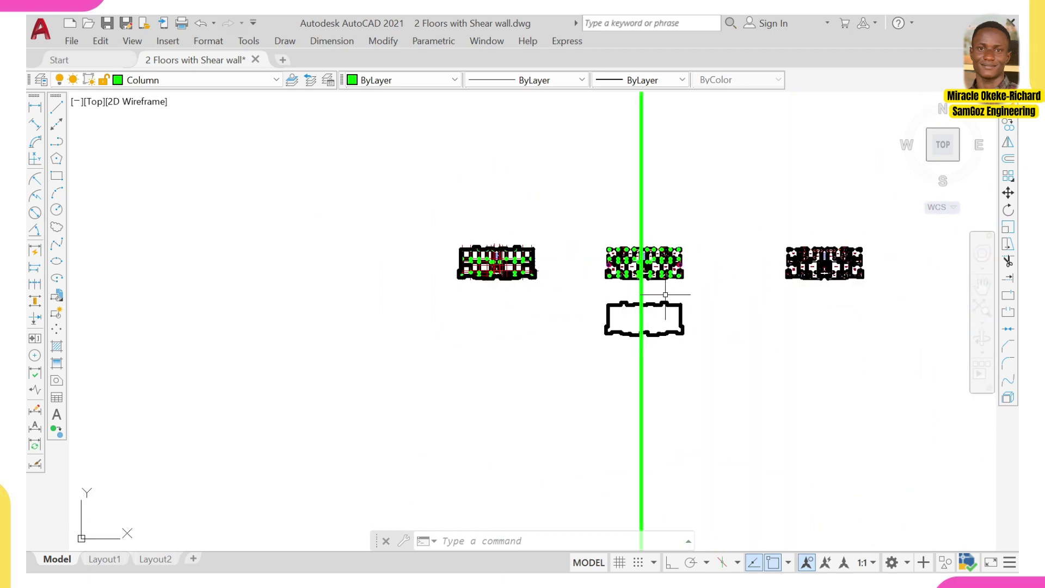
left_click(662, 293)
left_click(613, 290)
type("e")
key("Return")
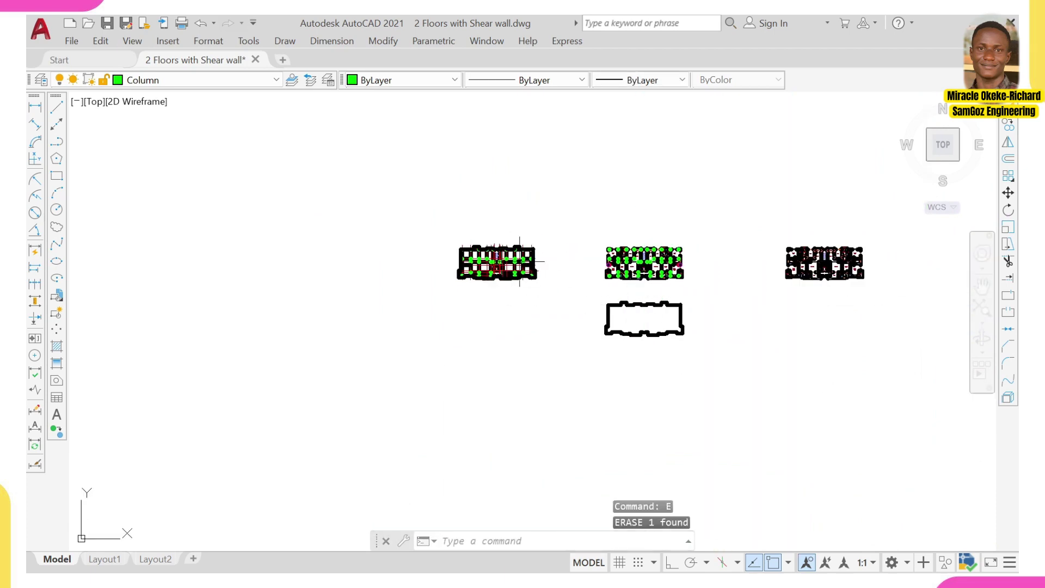
Erase the "Elevator" label inside the lift shaft of the gridline layout.
scroll(478, 259, "up", 3)
scroll(493, 298, "up", 4)
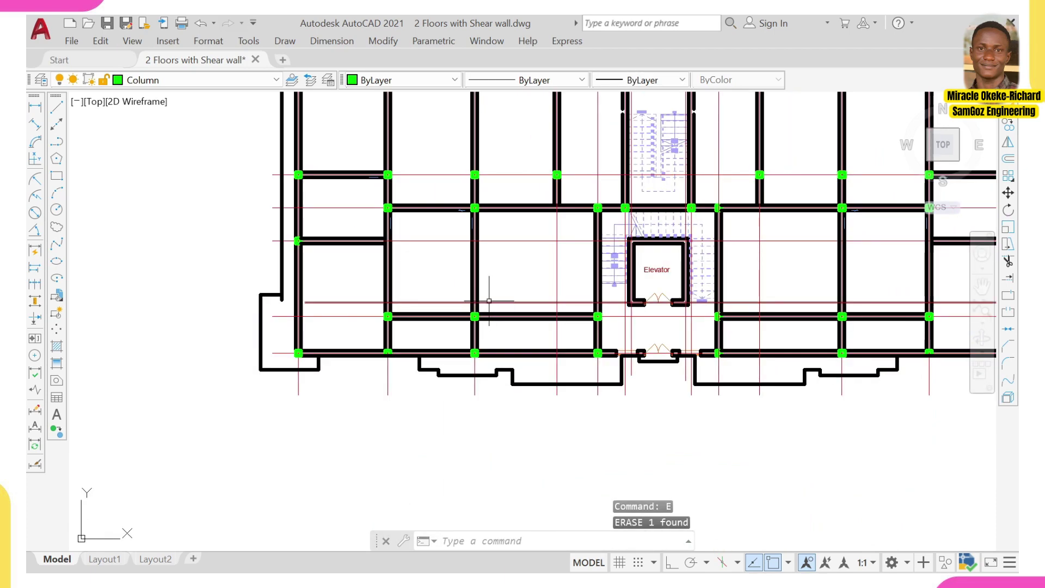
scroll(674, 282, "up", 2)
left_click(662, 275)
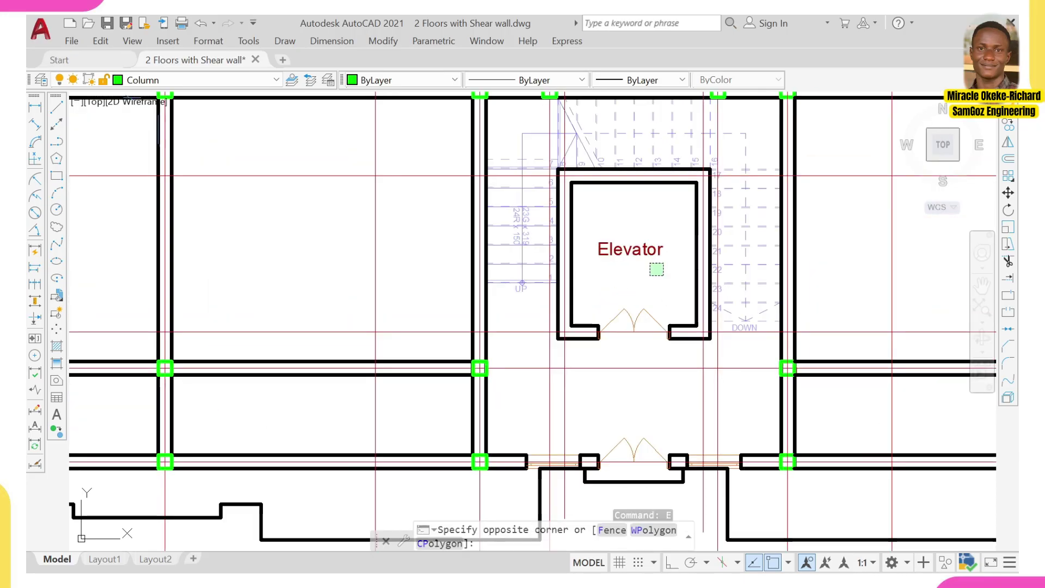
left_click(623, 240)
type("e")
key("Return")
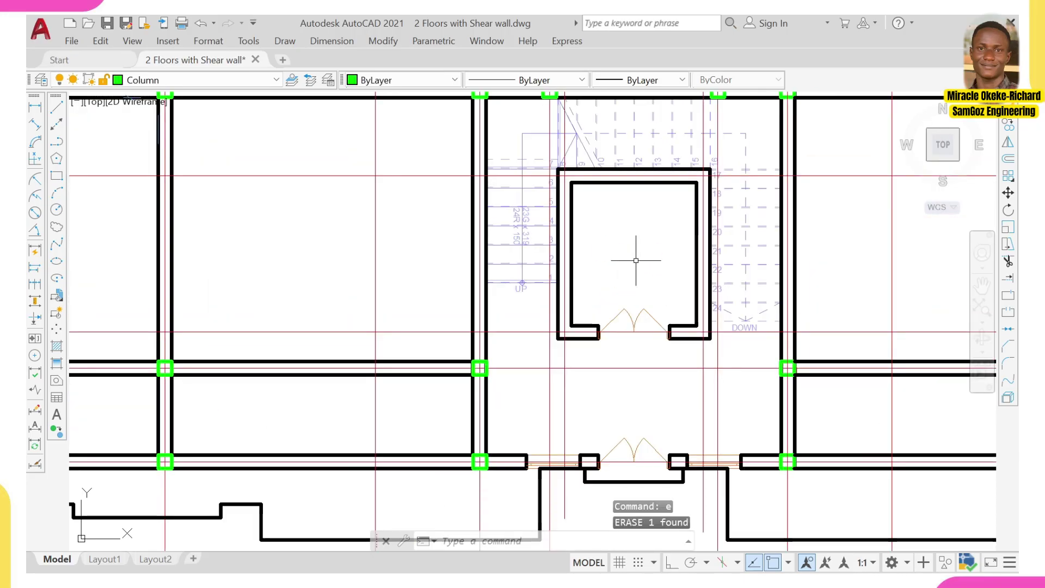
Draw a line from the origin 0,0 to a free point south of all the drawings.
scroll(514, 299, "down", 5)
scroll(541, 400, "up", 2)
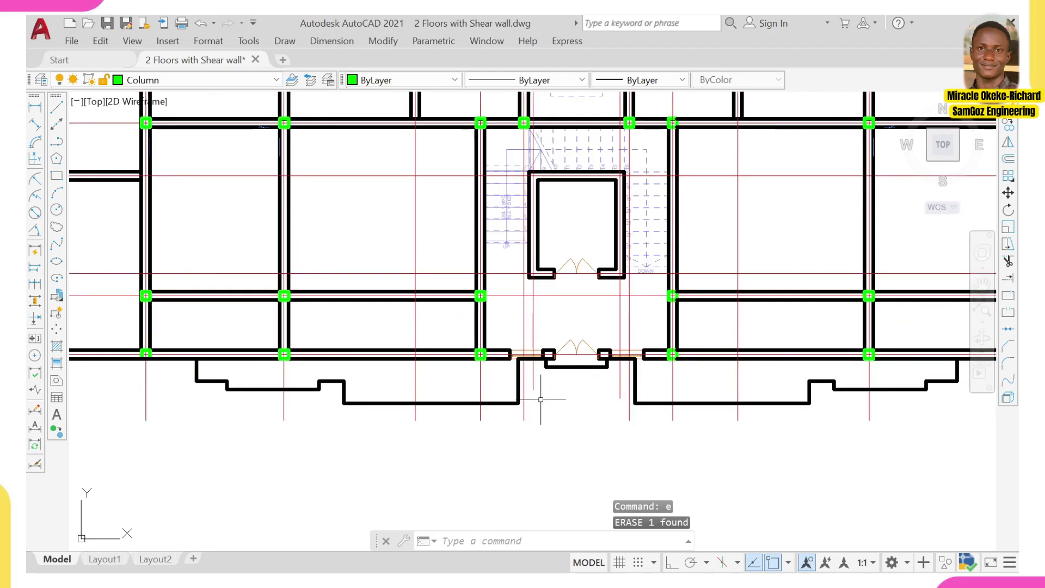
scroll(529, 355, "down", 3)
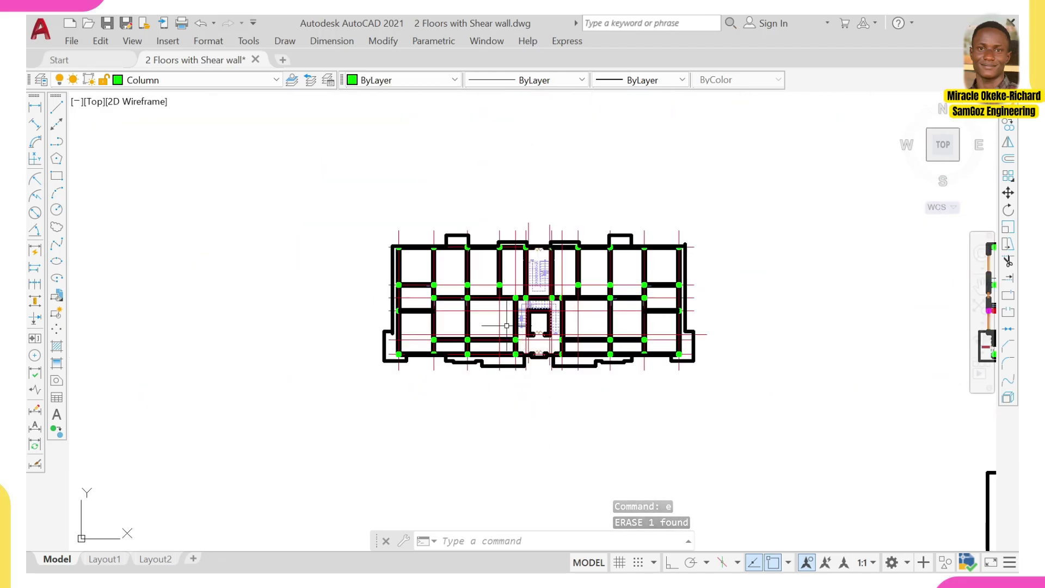
scroll(483, 299, "down", 8)
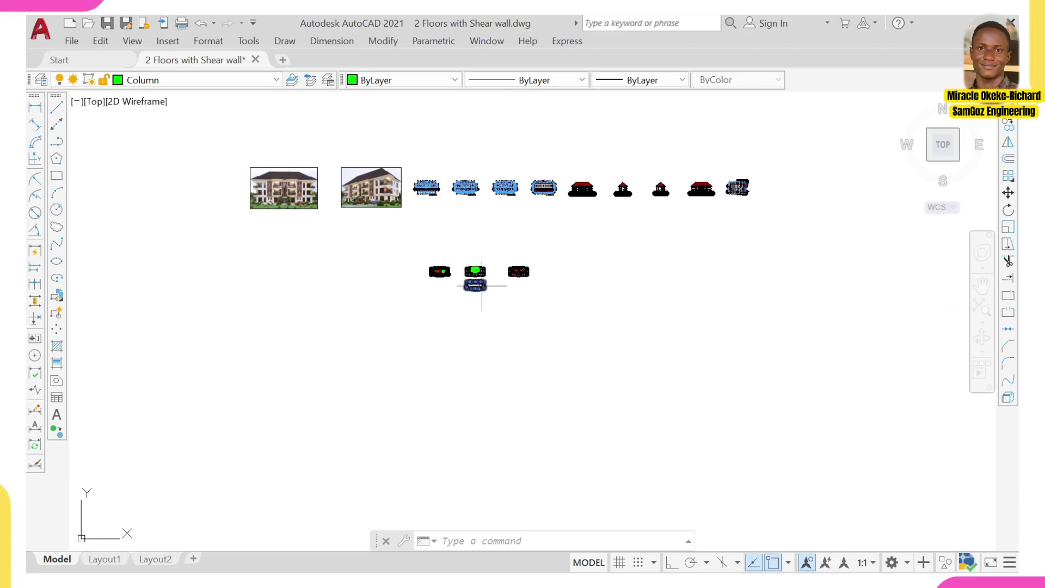
scroll(475, 296, "up", 6)
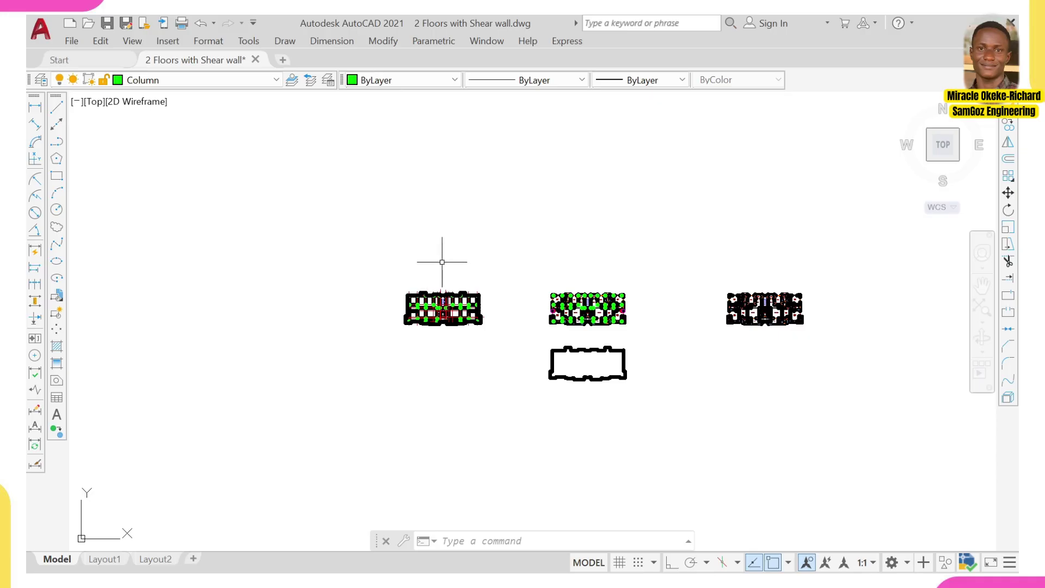
scroll(457, 267, "up", 2)
type("1")
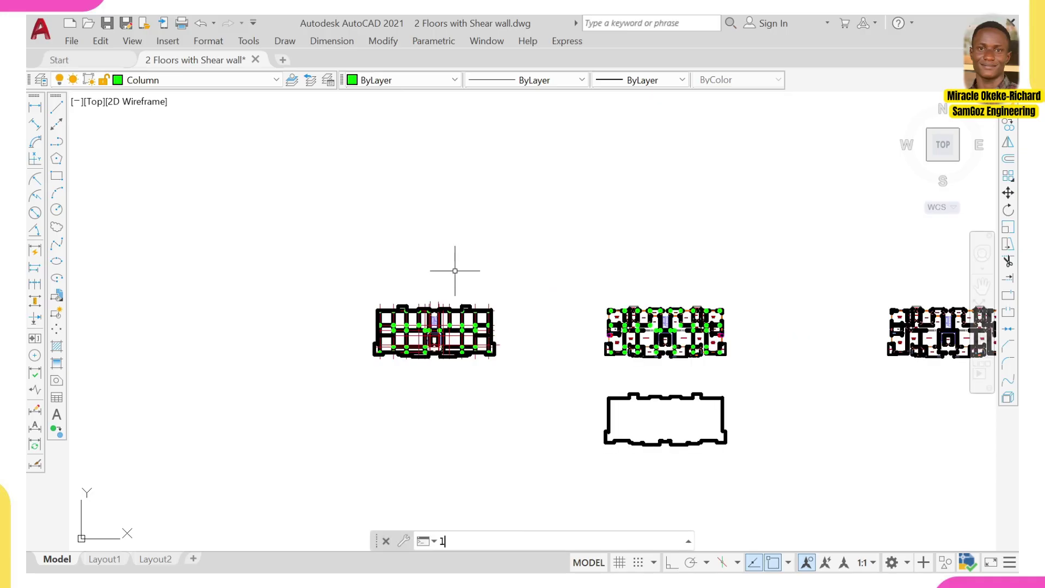
key("Return")
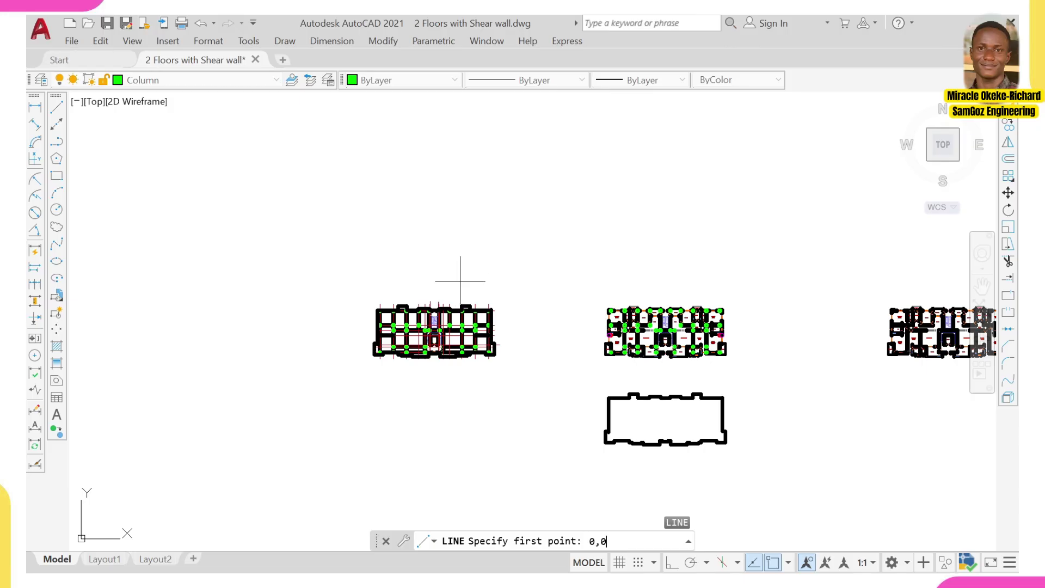
key("Return")
scroll(460, 281, "down", 10)
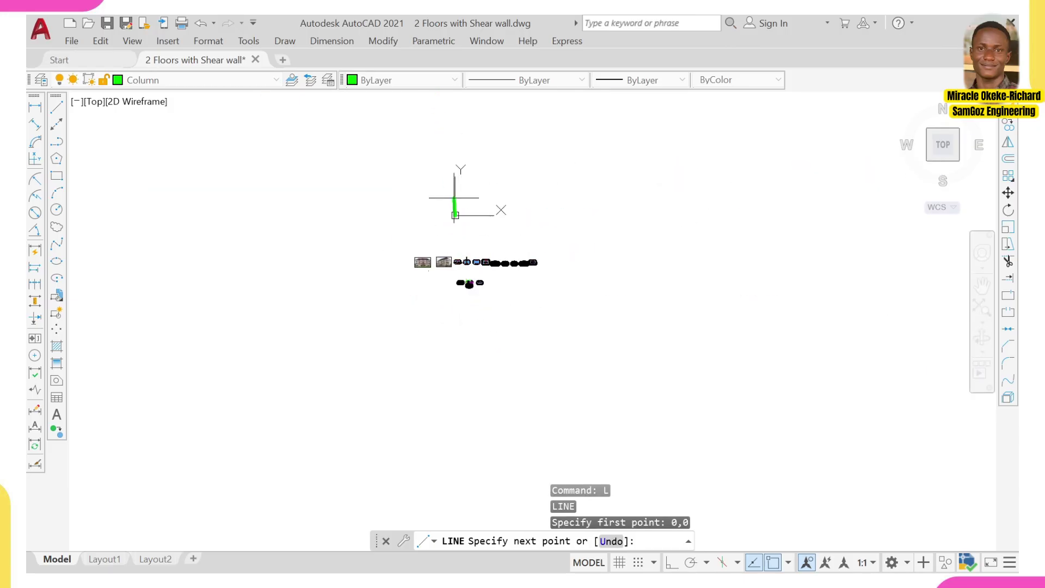
left_click(471, 332)
key("Escape")
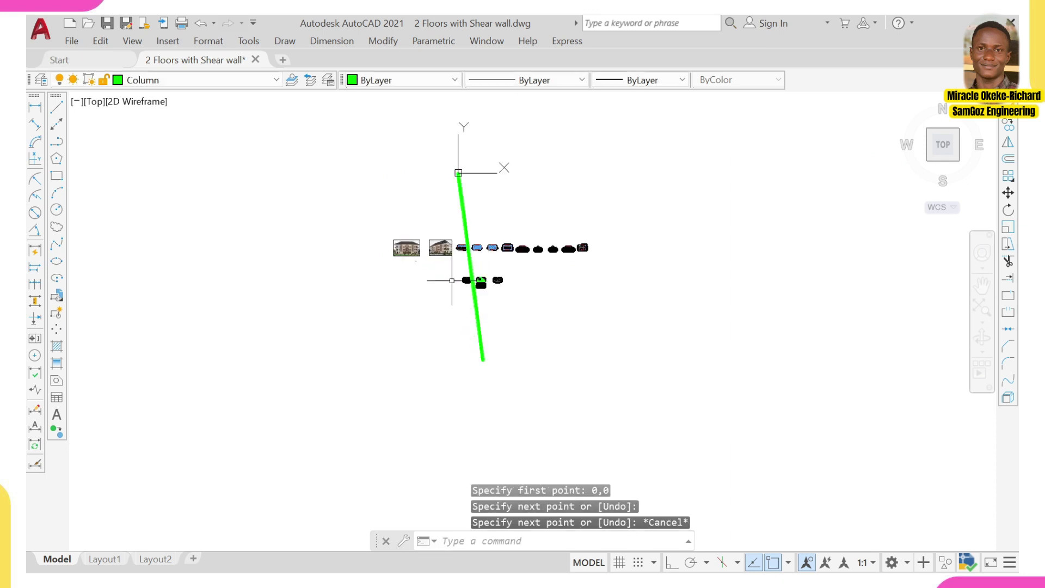
Copy the combined wall and column layout to a free spot just east of the drawing origin.
scroll(457, 276, "up", 10)
left_click(444, 293)
left_click(528, 374)
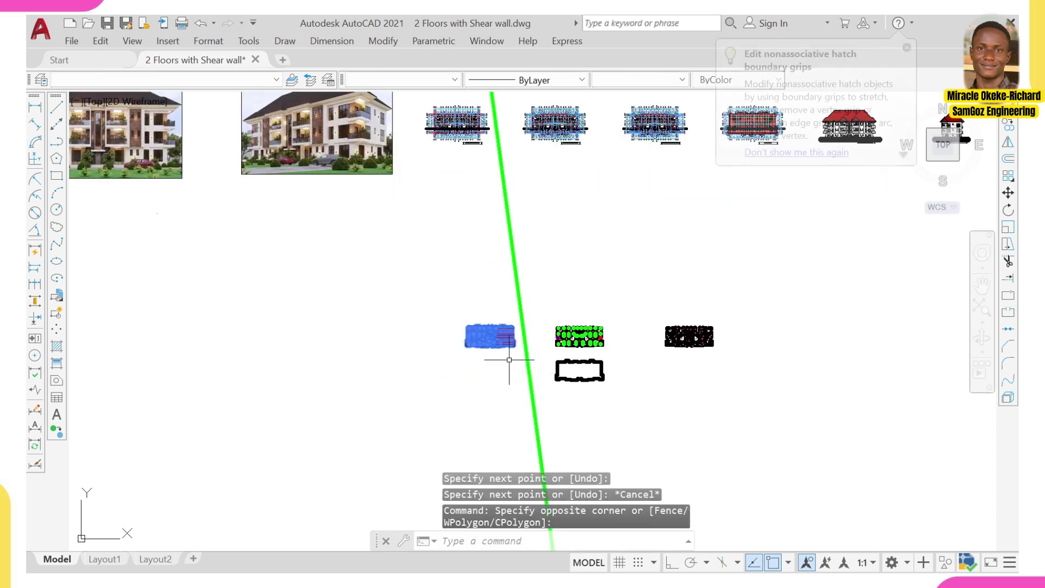
type("co")
key("Return")
left_click(473, 356)
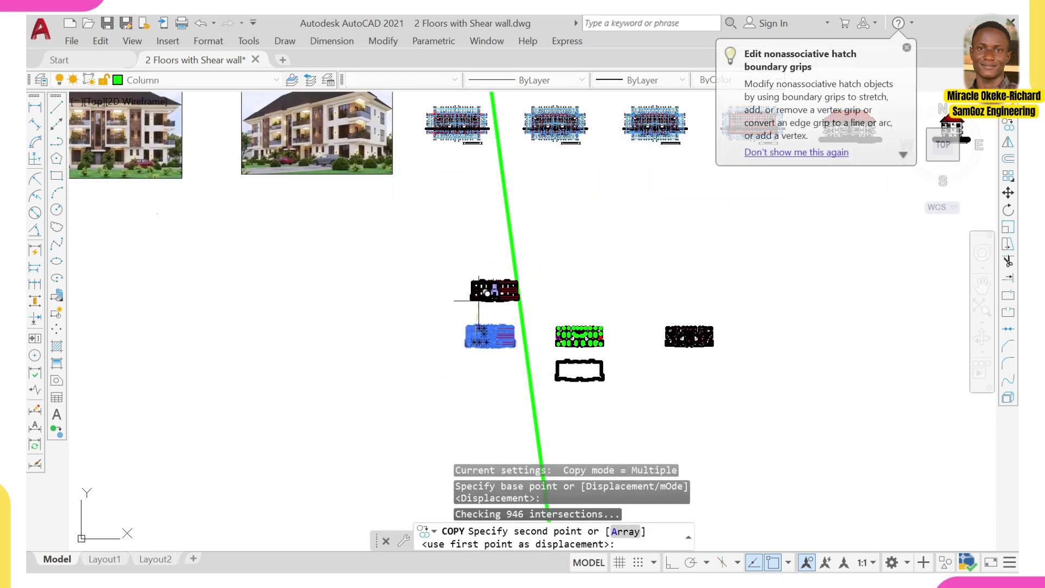
scroll(482, 333, "up", 10)
scroll(471, 294, "down", 12)
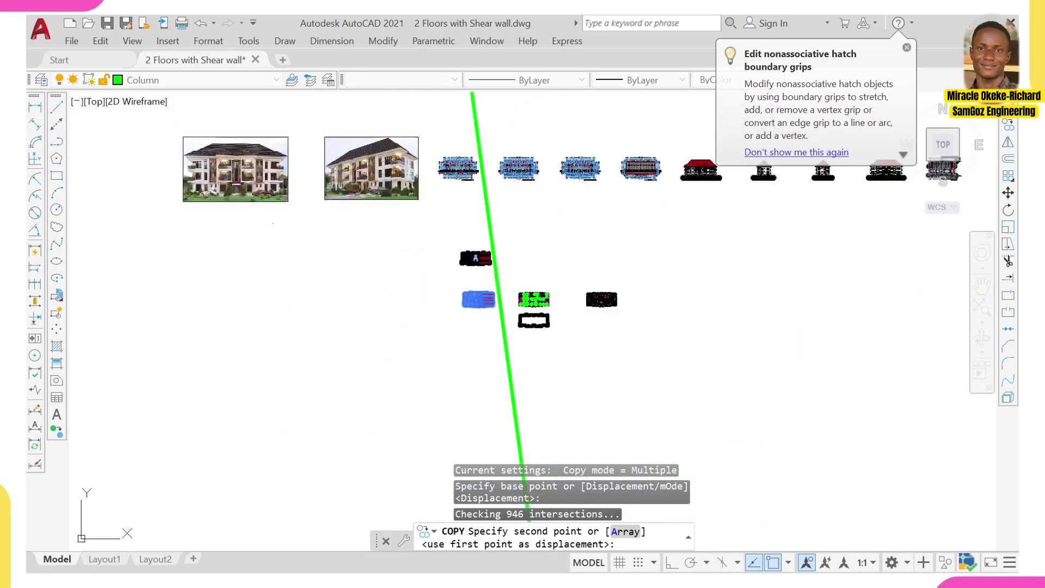
middle_click_drag(463, 245, 455, 354)
scroll(457, 168, "up", 2)
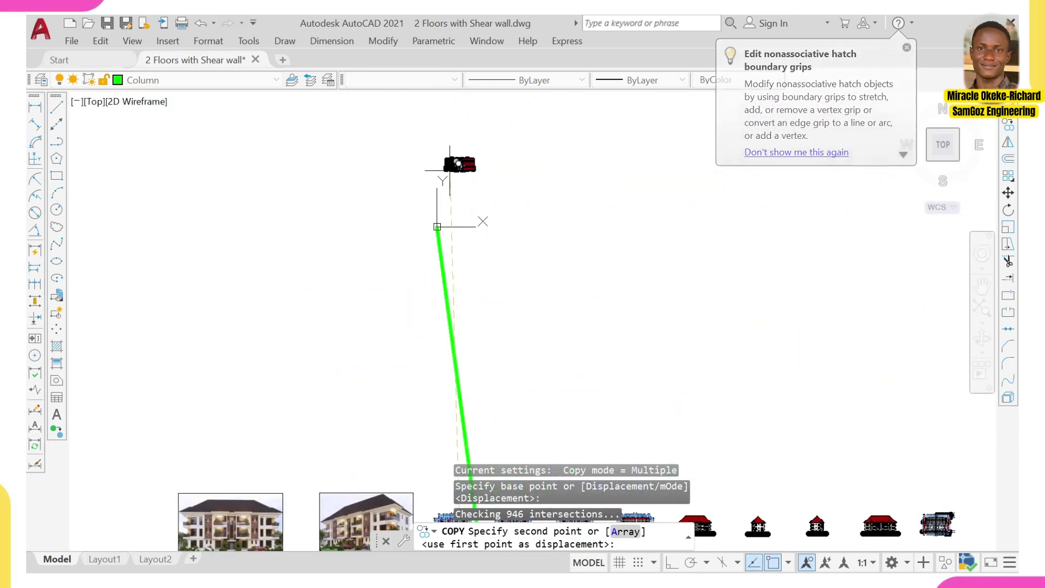
scroll(588, 230, "up", 6)
scroll(588, 230, "down", 4)
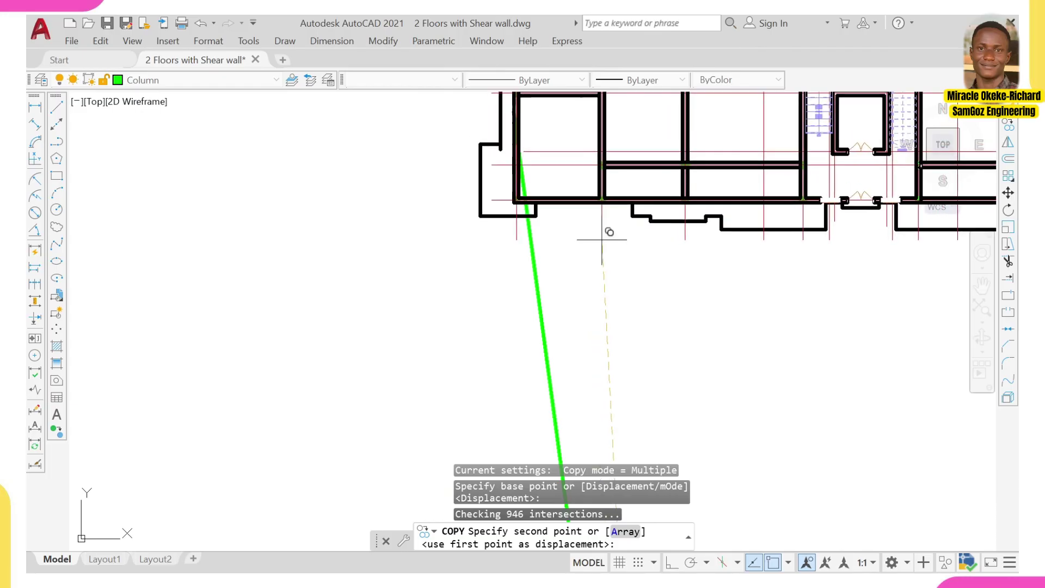
scroll(597, 217, "up", 1)
scroll(596, 218, "up", 5)
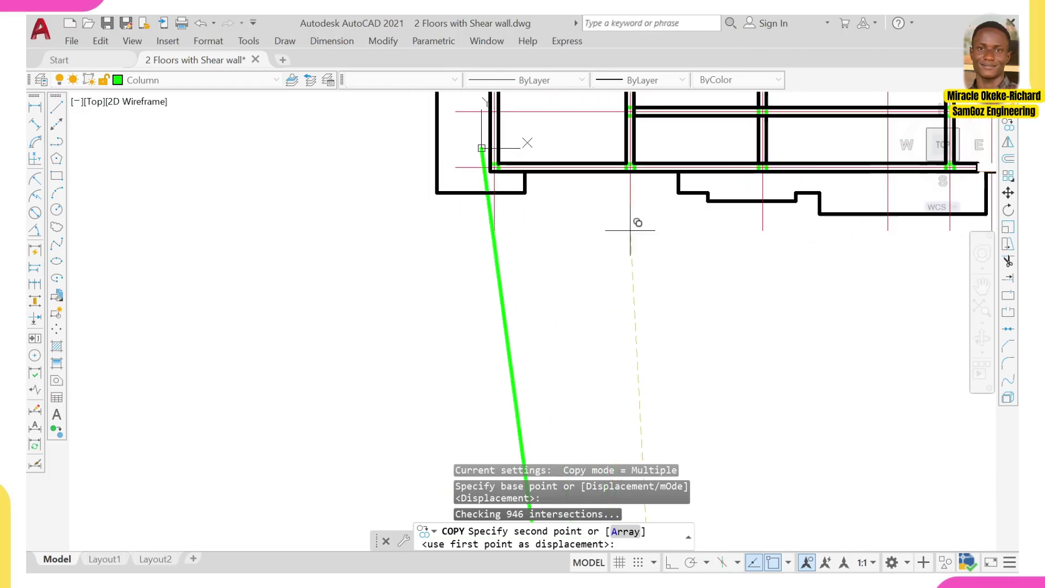
scroll(634, 245, "down", 5)
left_click(714, 273)
key("Escape")
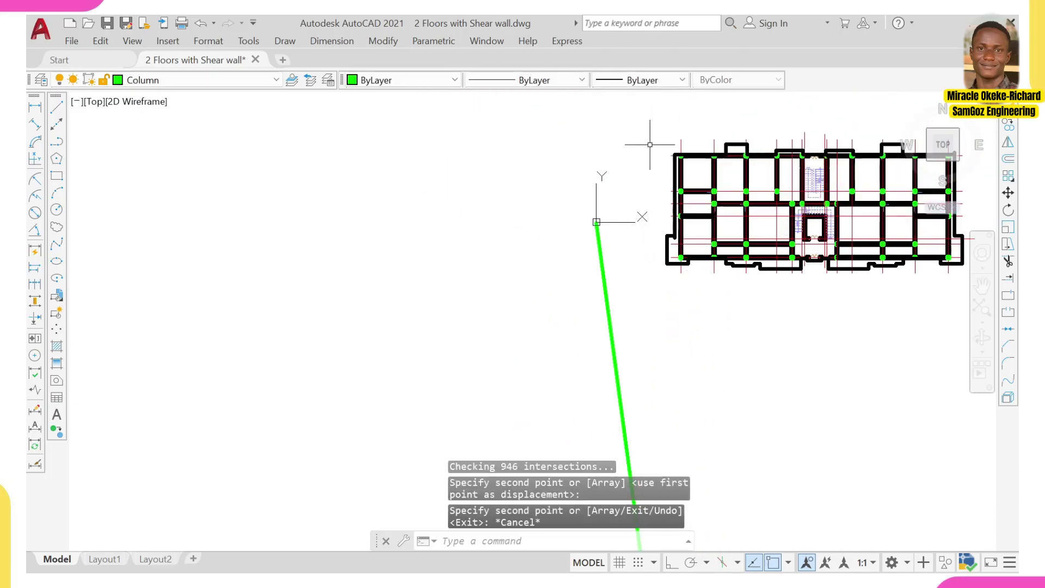
Move the copied layout from the centre of its south-west corner column to the guide line's endpoint at the origin.
left_click(652, 116)
middle_click_drag(806, 284, 577, 275)
left_click(821, 301)
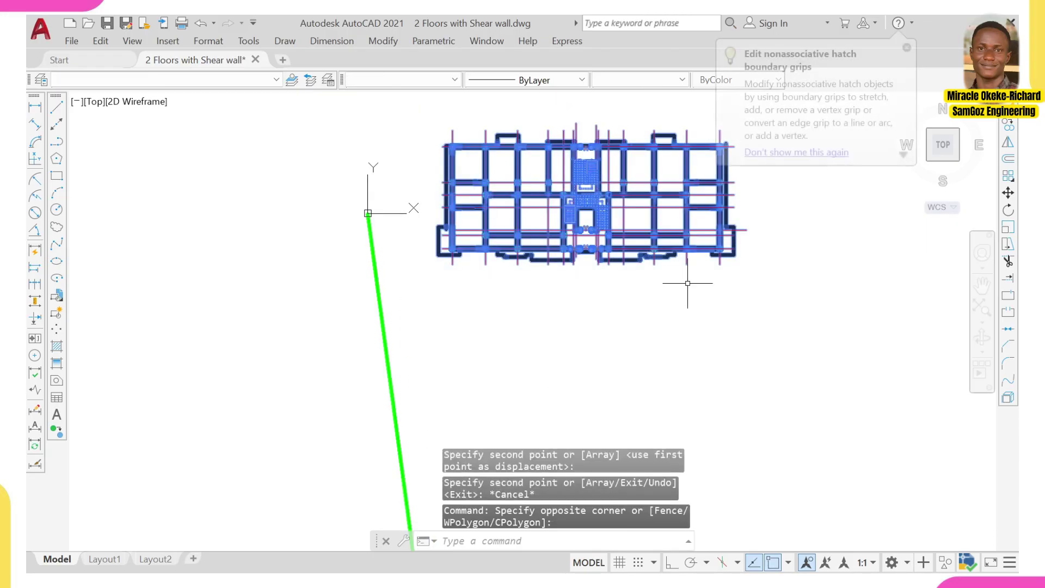
type("M")
key("Return")
scroll(519, 214, "up", 8)
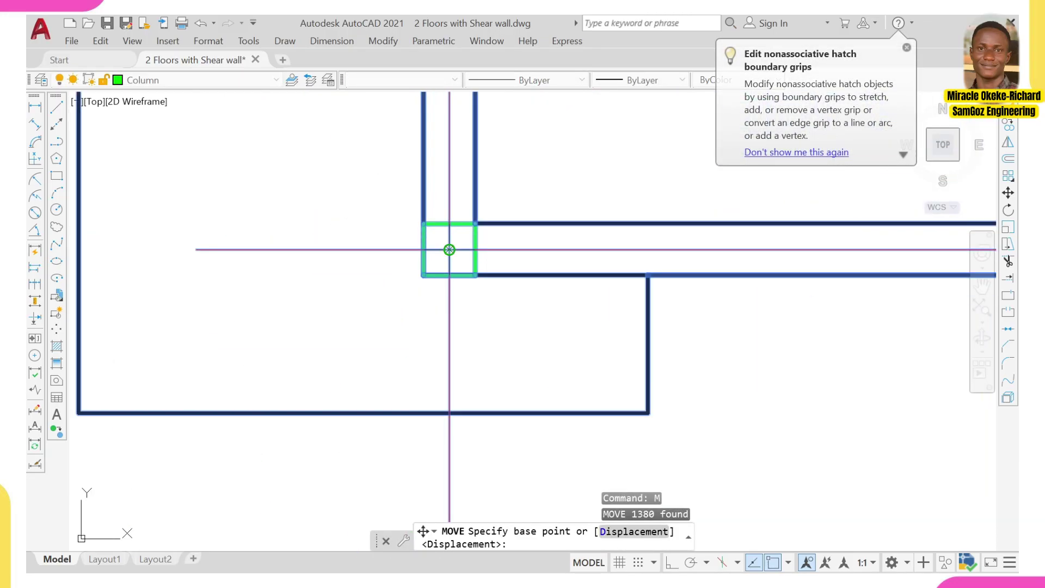
left_click(449, 249)
scroll(449, 250, "down", 5)
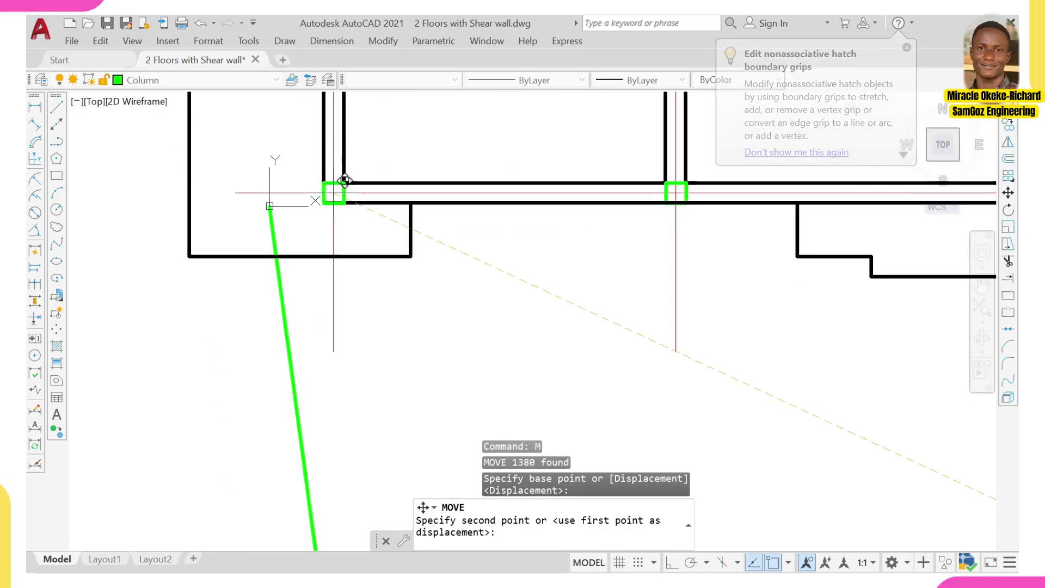
scroll(344, 180, "down", 5)
left_click(275, 201)
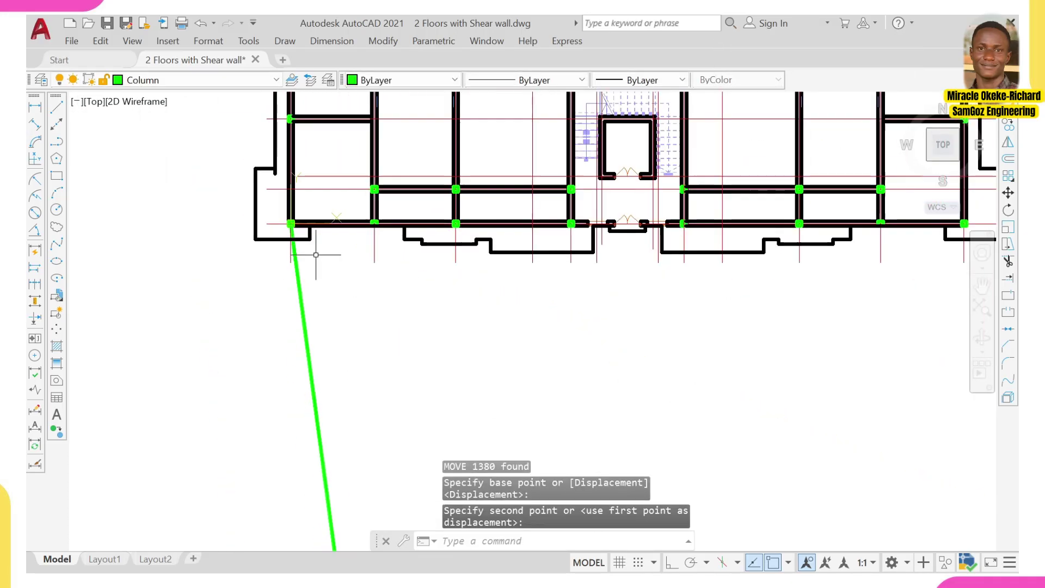
Erase the green guide line that runs south from the origin.
left_click(333, 265)
left_click(273, 316)
type("w")
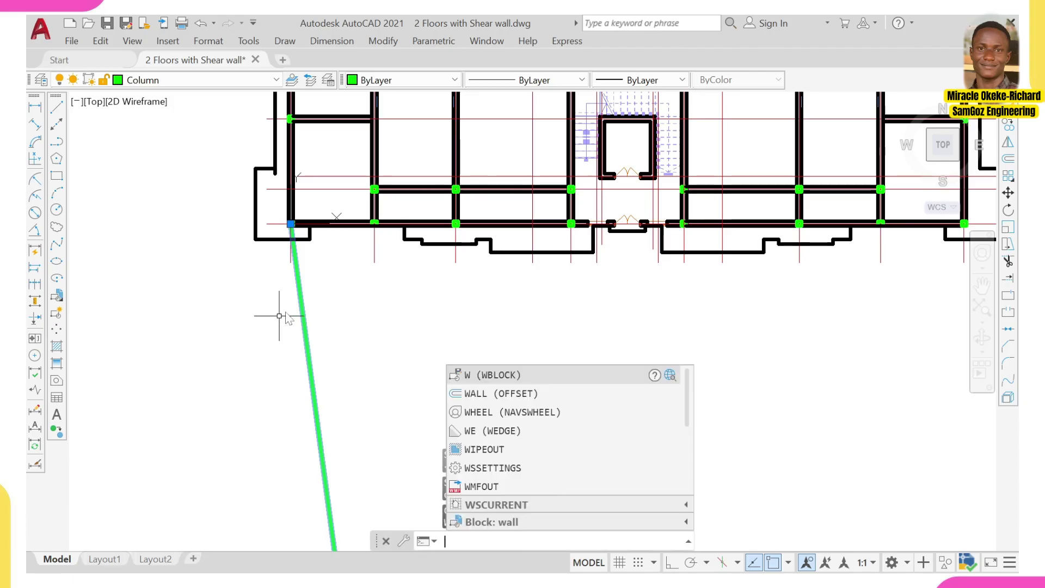
key("BackSpace")
type("e")
key("Return")
scroll(344, 252, "down", 8)
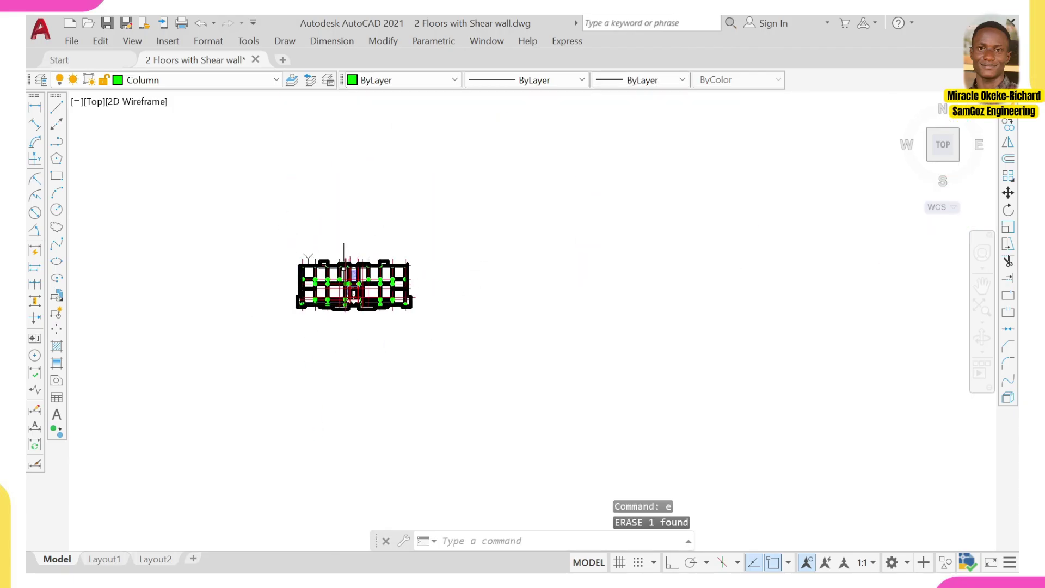
Select the whole layout at the origin and start the Write Block command for it.
left_click(254, 212)
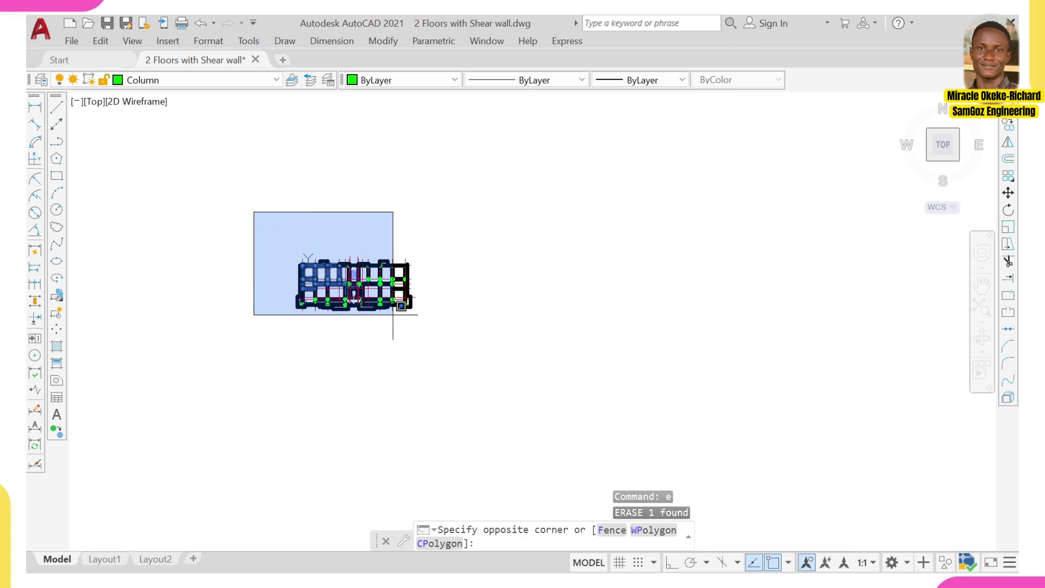
left_click(457, 351)
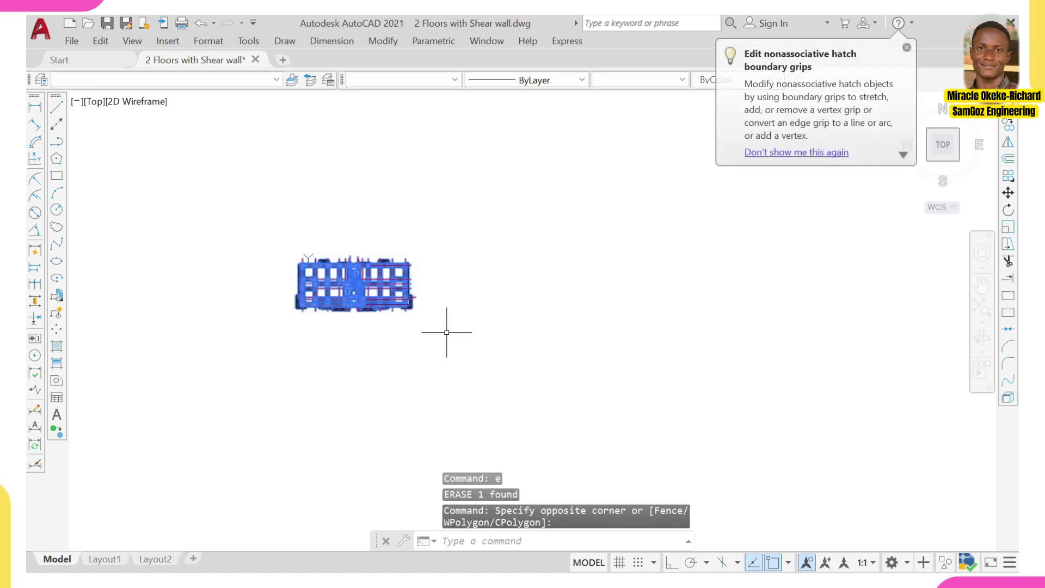
type("w")
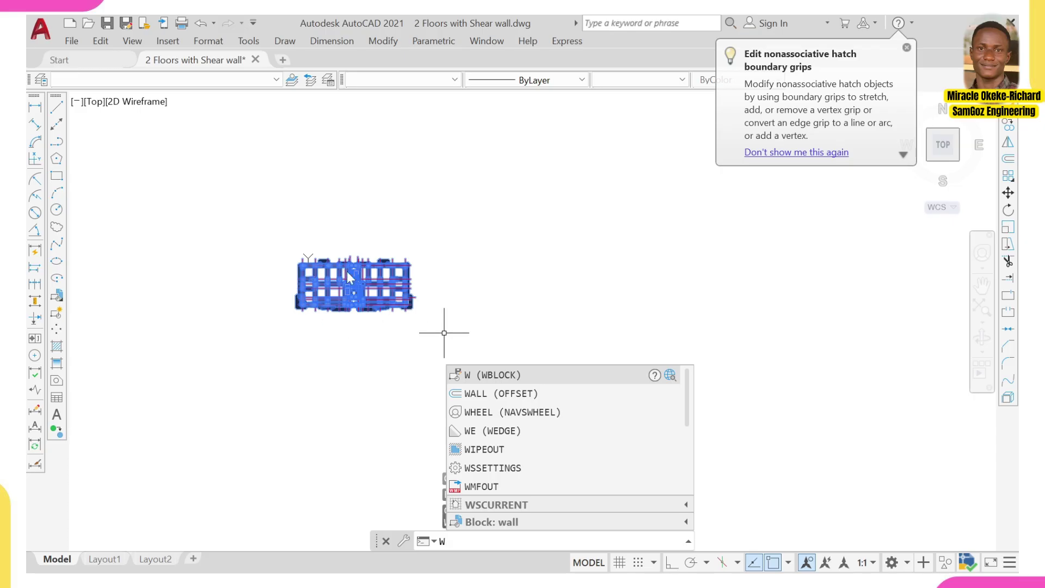
left_click(505, 377)
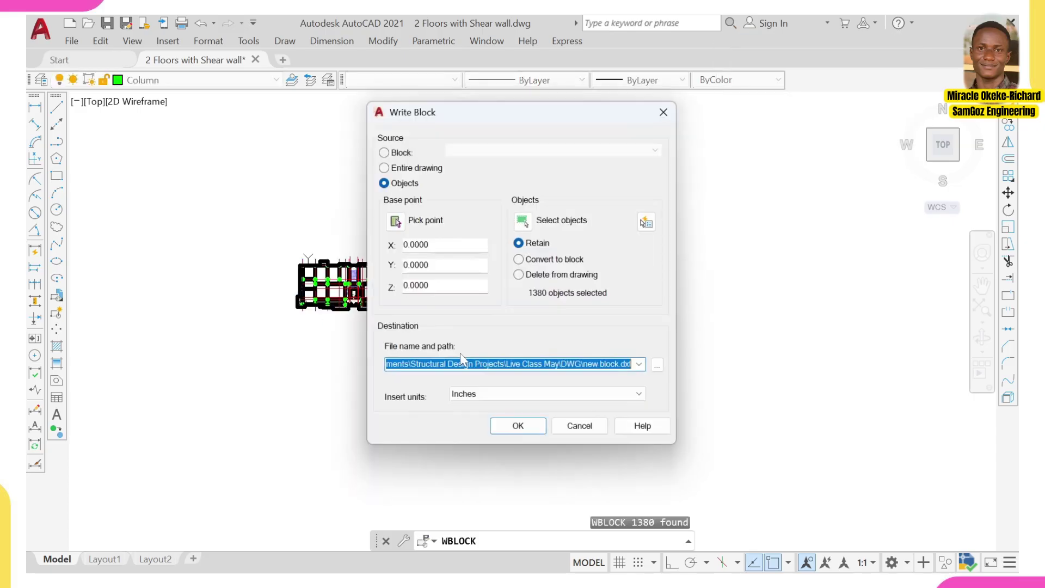
Set the block's destination to the Desktop as "YT 2 floors with shear wall" in AutoCAD 2018 DXF format.
left_click(660, 368)
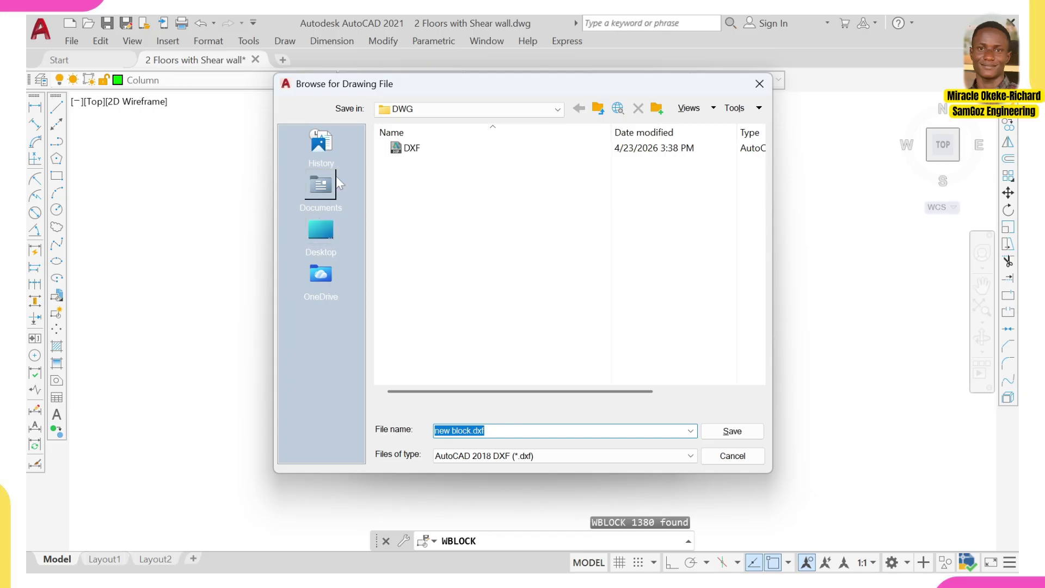
left_click(325, 234)
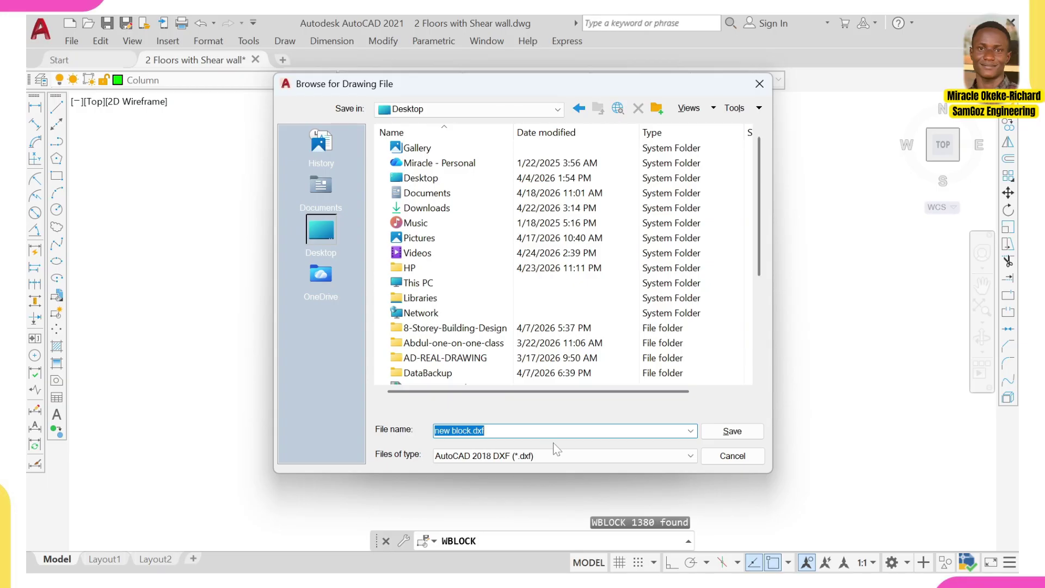
type("YT")
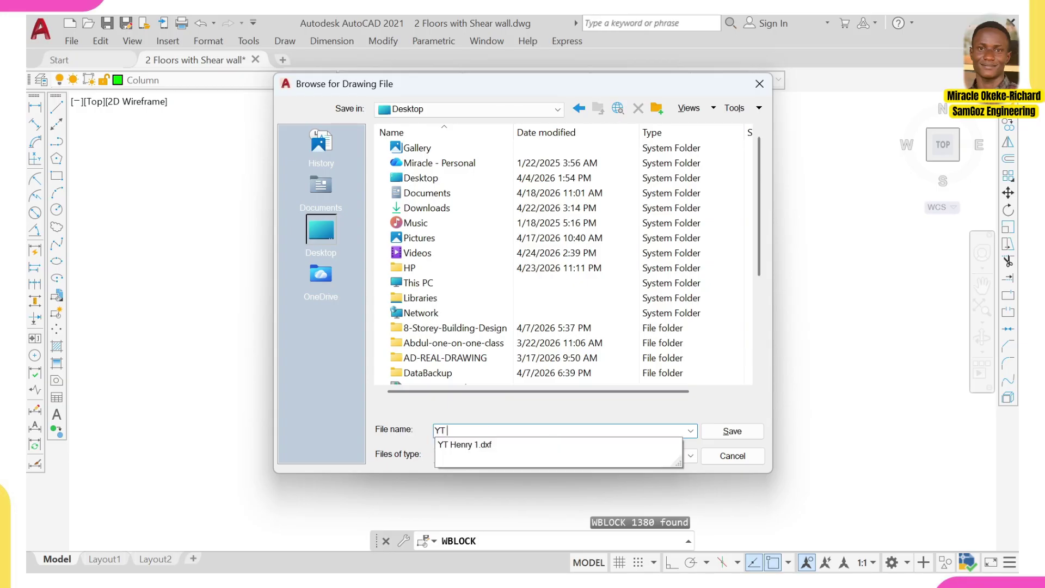
type(" @")
key("BackSpace")
type("2 floors with shear wall")
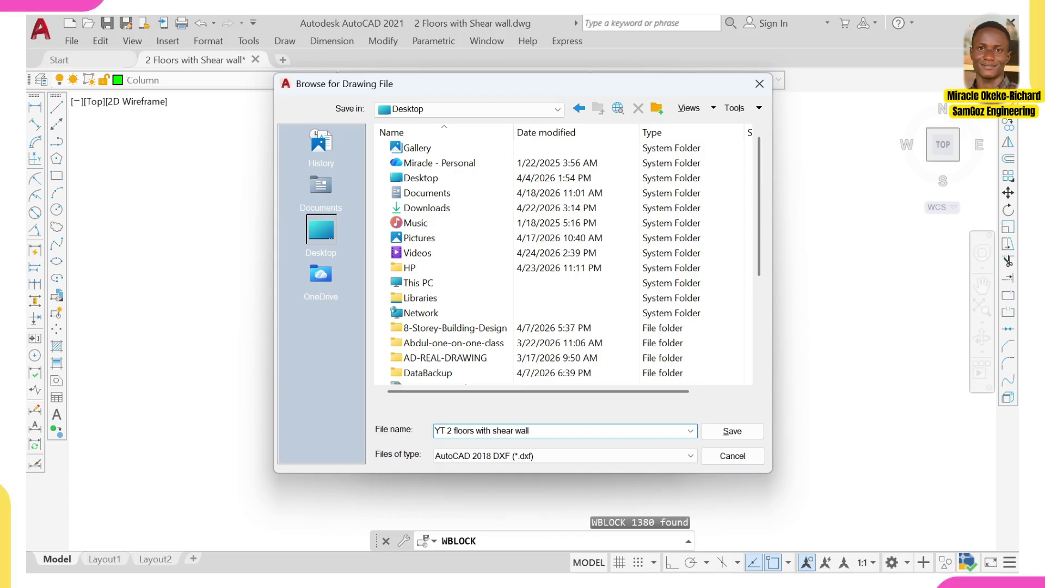
left_click(576, 458)
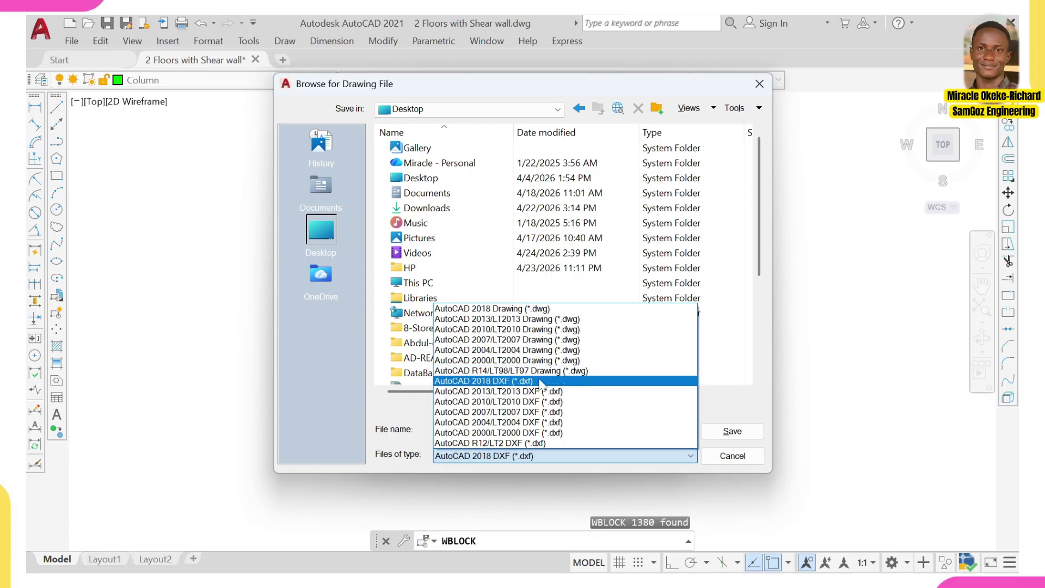
left_click(556, 382)
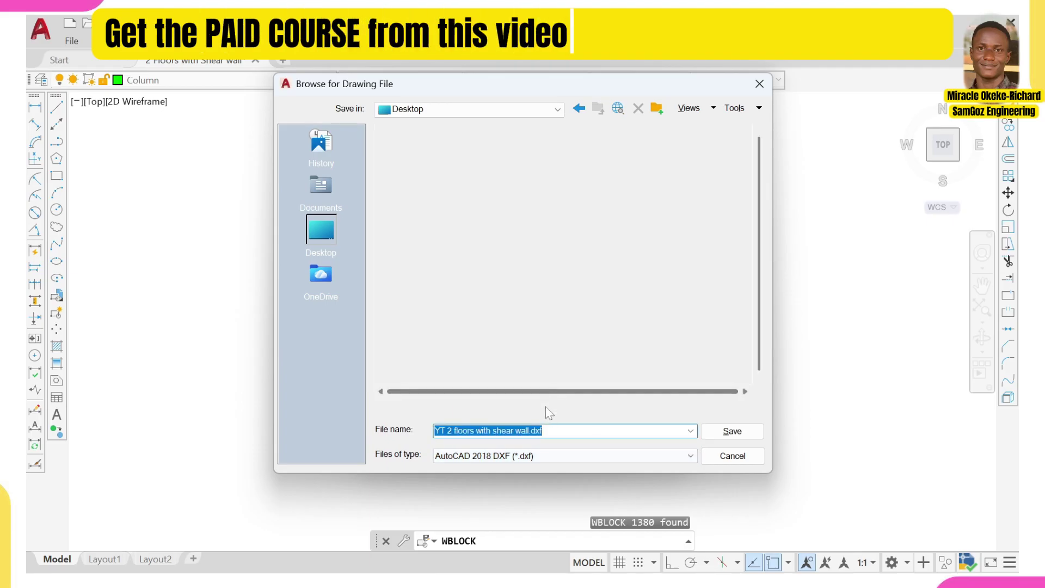
left_click(718, 435)
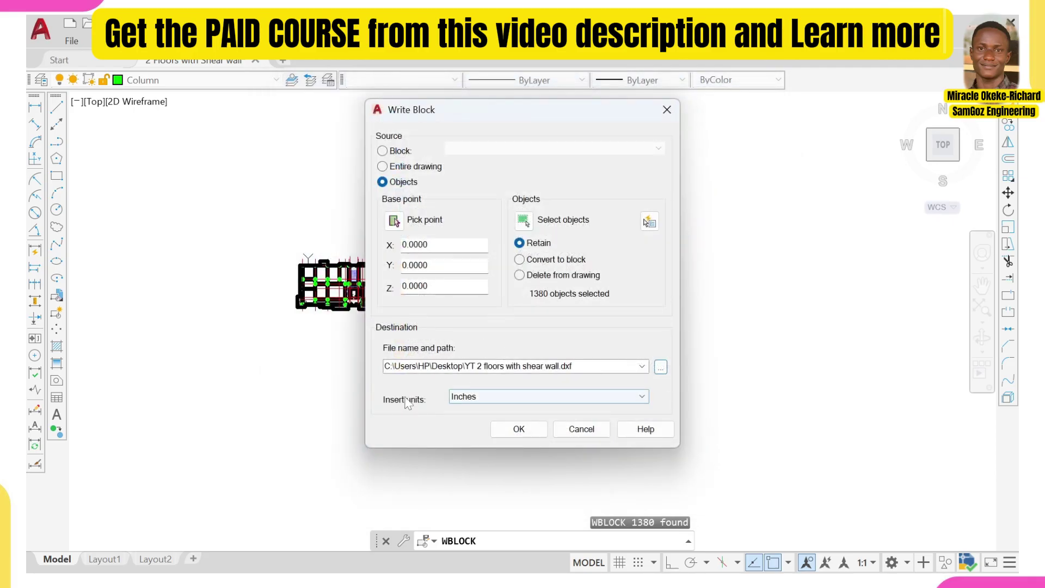
Set the insert units to Millimeters and write the block to the DXF file.
left_click(496, 396)
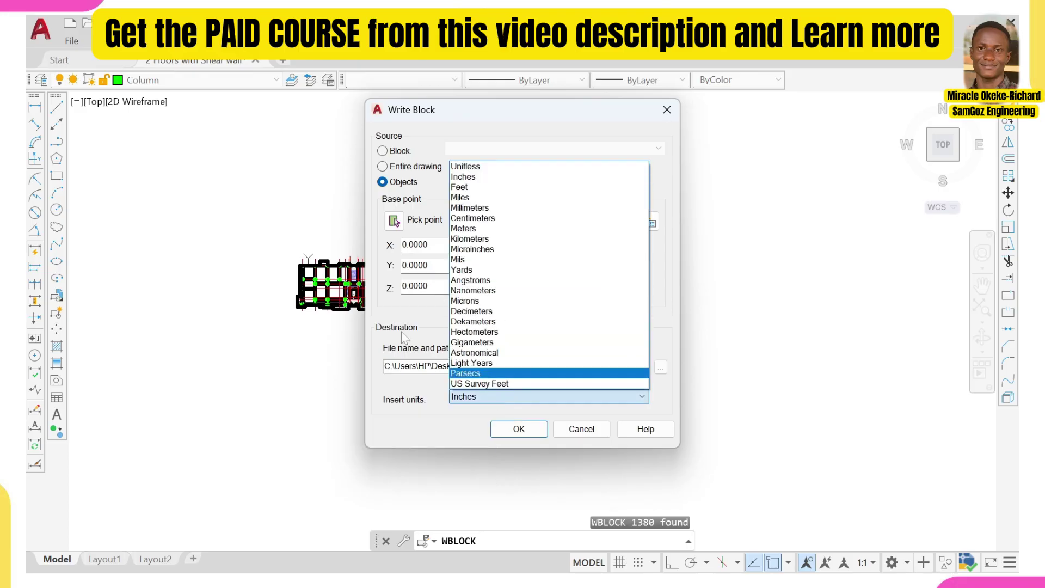
left_click(466, 209)
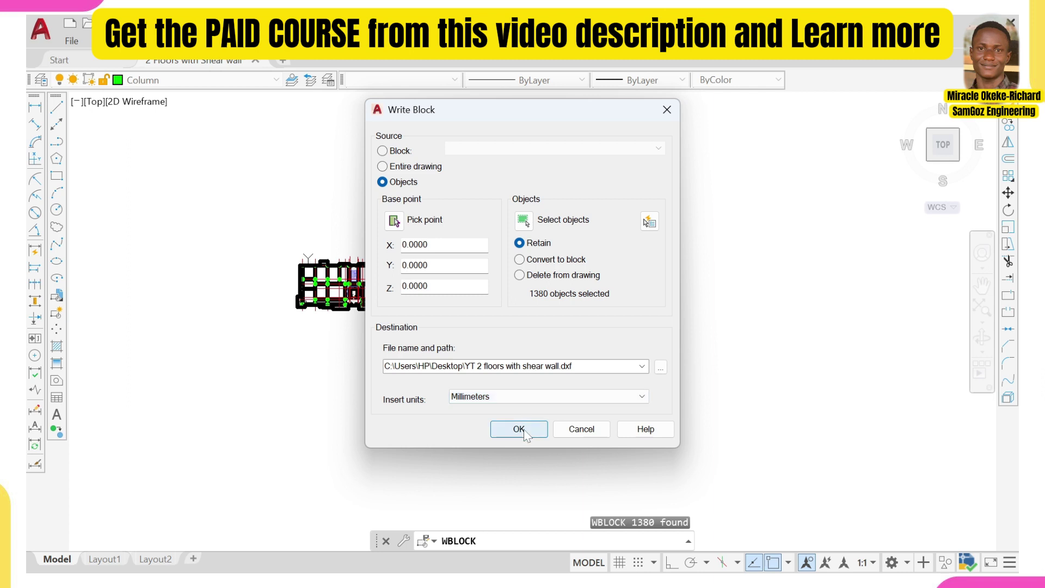
left_click(519, 429)
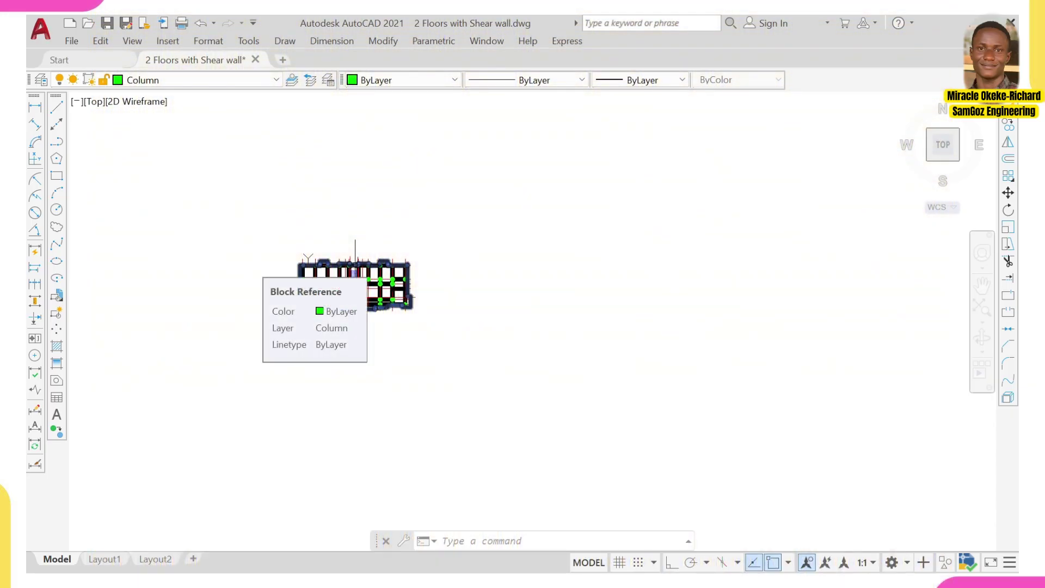
Examine the row of architectural drawings, from the building renderings and ground floor plan to the upper floor plans, roof plan and elevation.
scroll(329, 255, "down", 9)
middle_click_drag(329, 254, 139, 494)
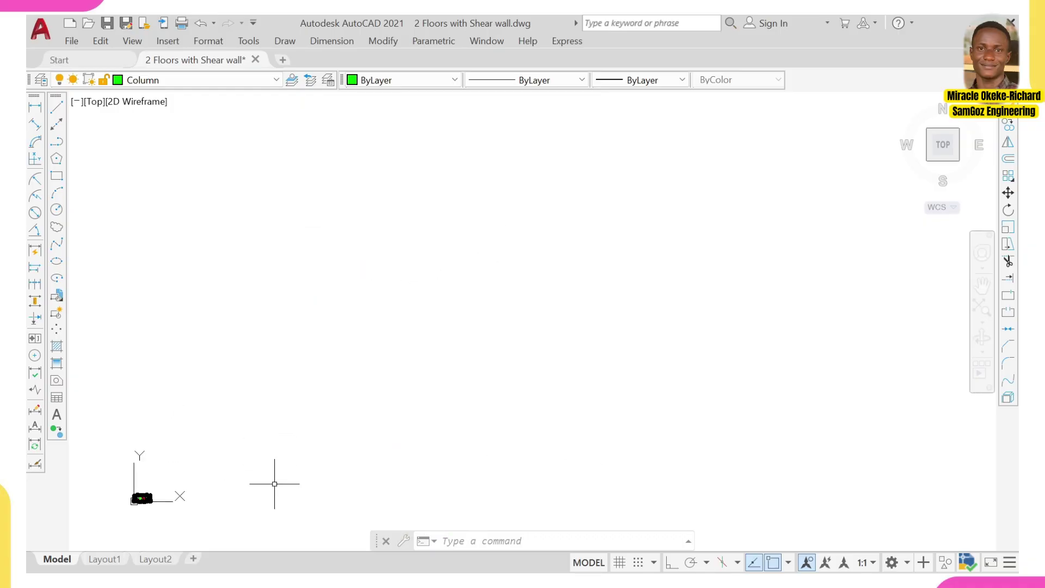
scroll(296, 366, "up", 10)
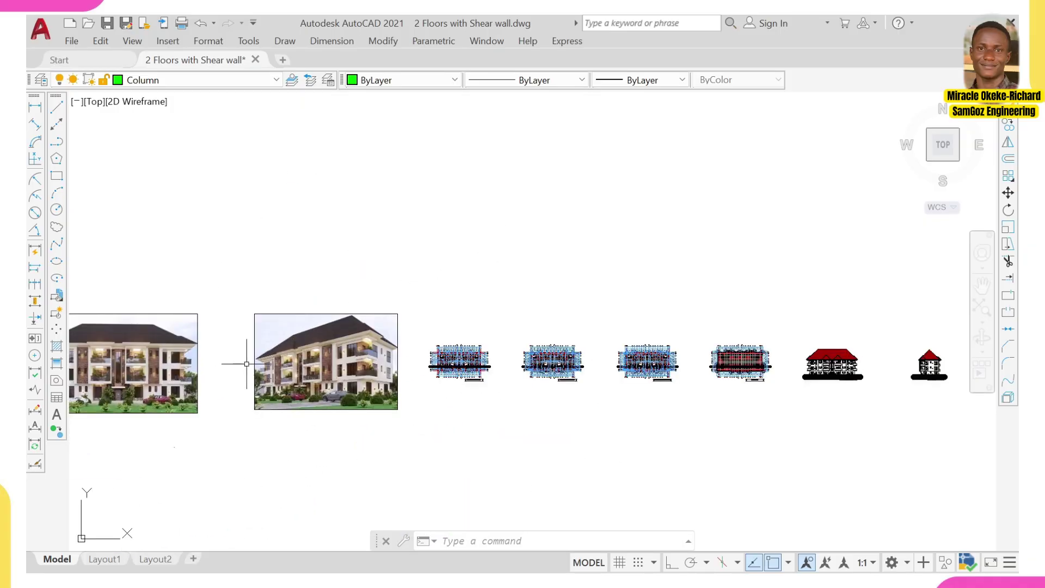
scroll(247, 363, "up", 4)
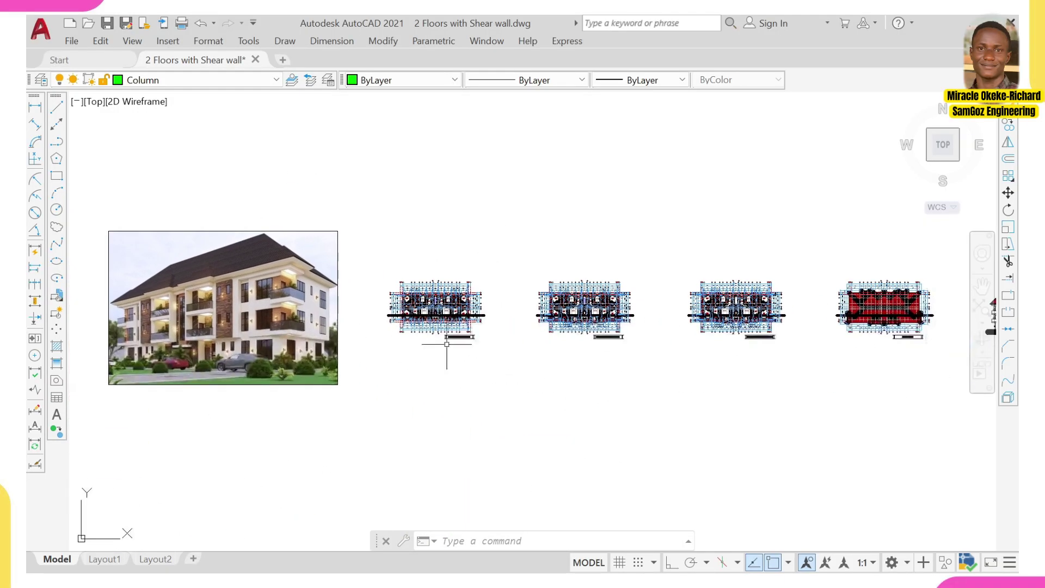
scroll(467, 323, "up", 2)
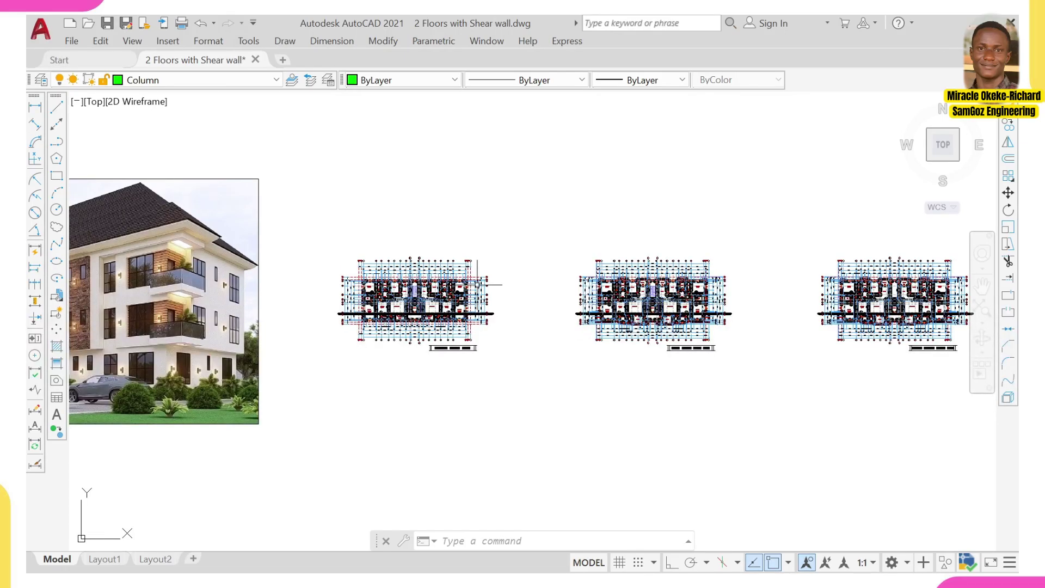
scroll(451, 293, "up", 4)
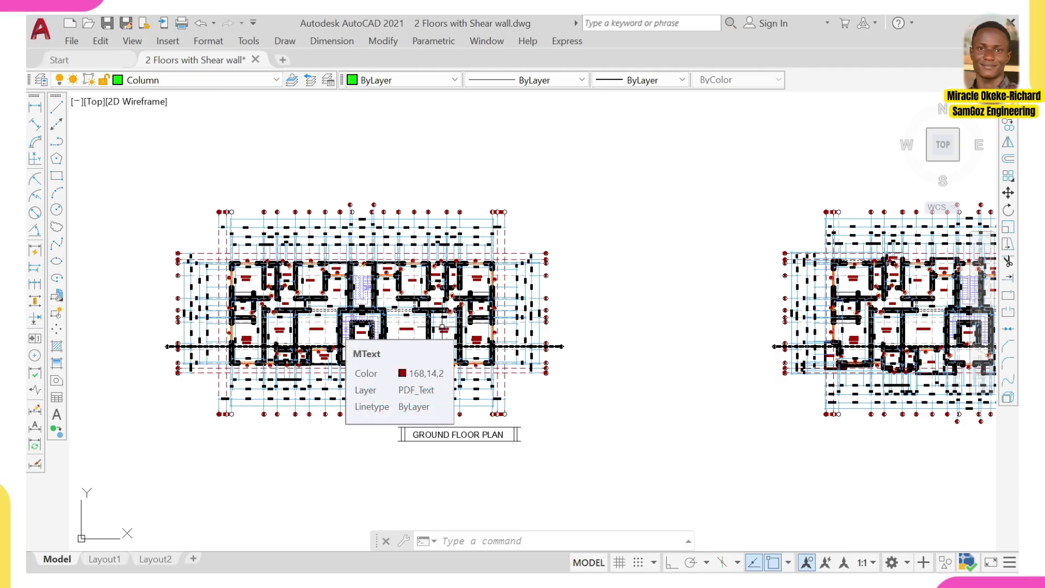
scroll(498, 330, "down", 6)
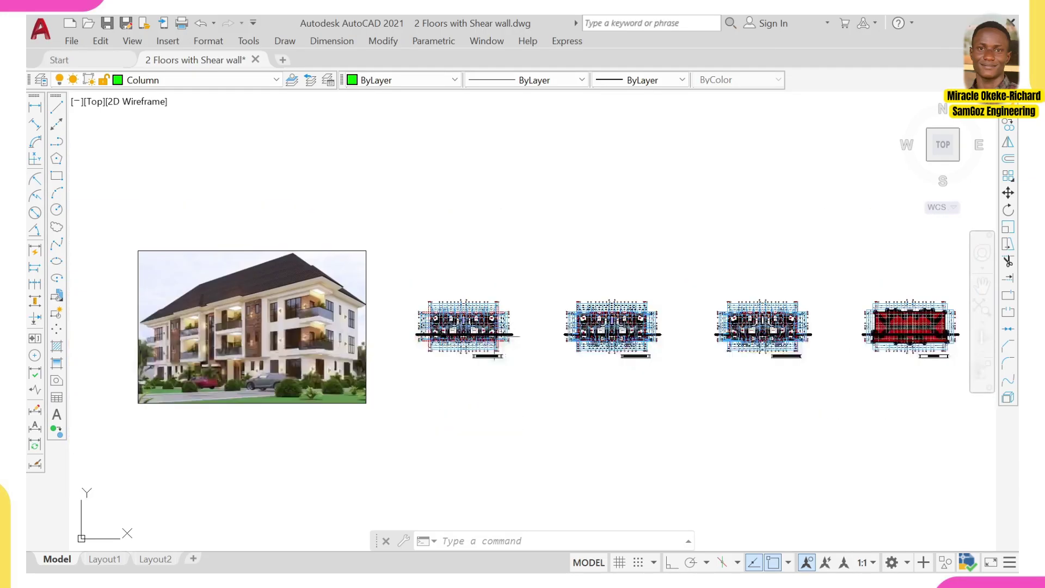
middle_click_drag(547, 370, 492, 344)
middle_click_drag(556, 330, 433, 337)
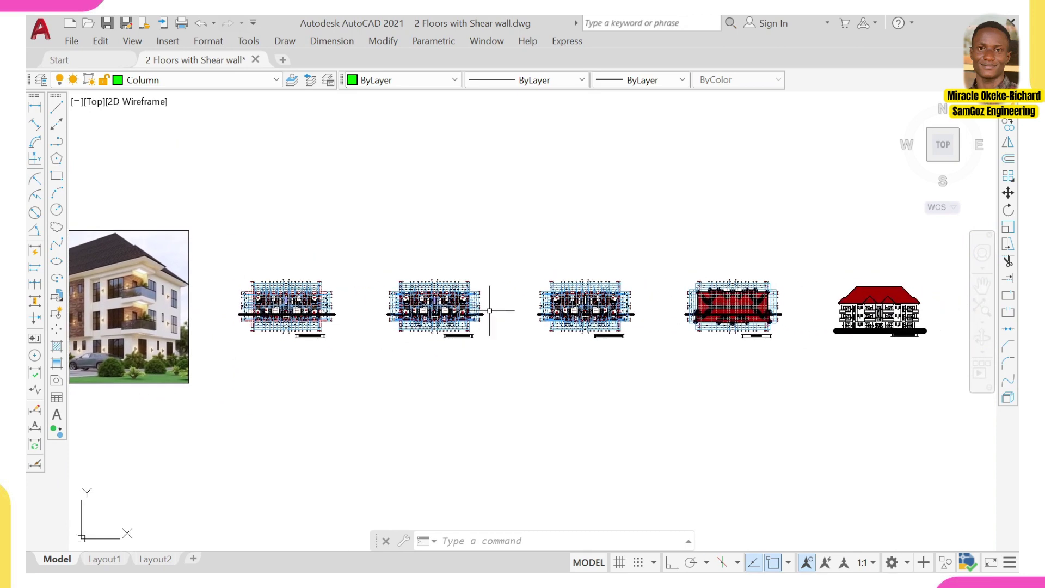
middle_click_drag(603, 309, 503, 315)
scroll(543, 295, "up", 2)
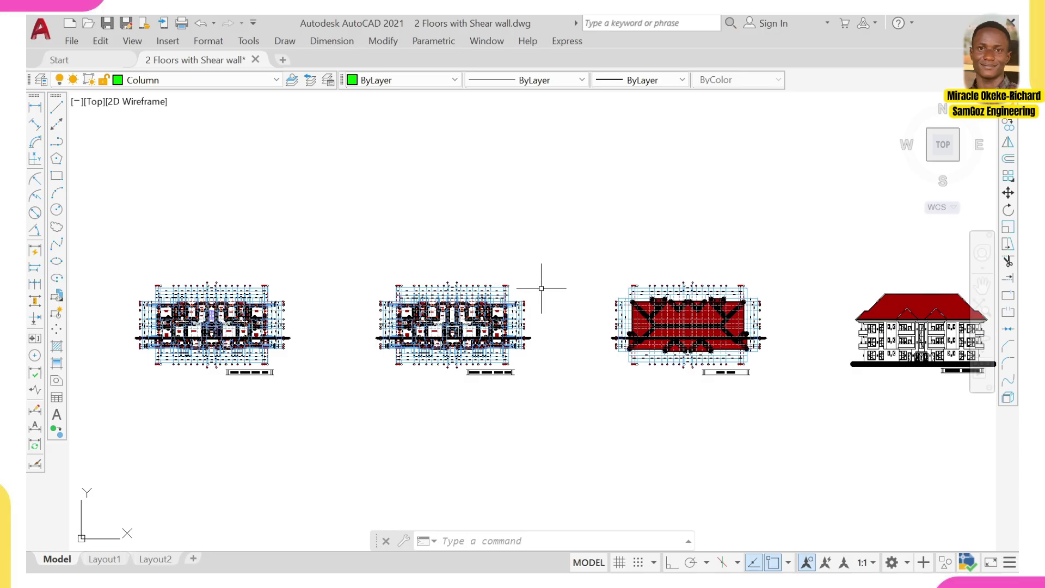
Examine the full set of drawings in the model, ending on the wall and column layout placed at the origin.
scroll(547, 296, "down", 3)
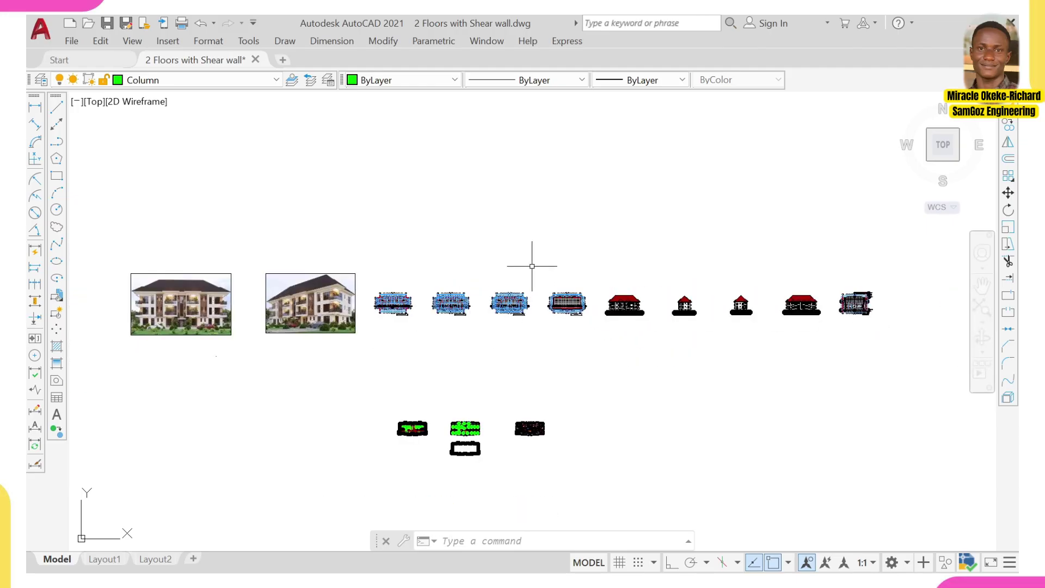
scroll(525, 278, "down", 2)
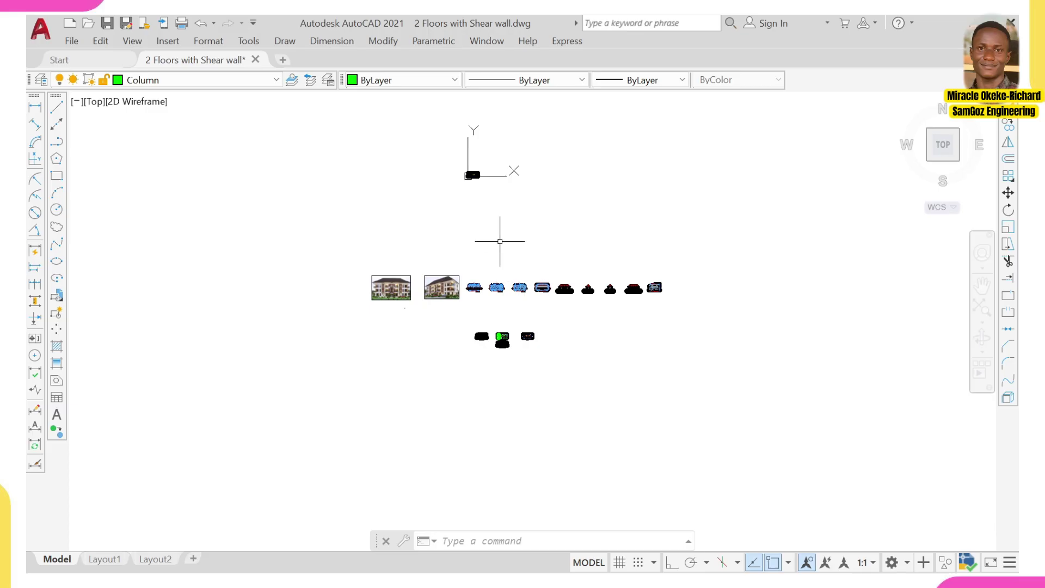
scroll(525, 273, "down", 2)
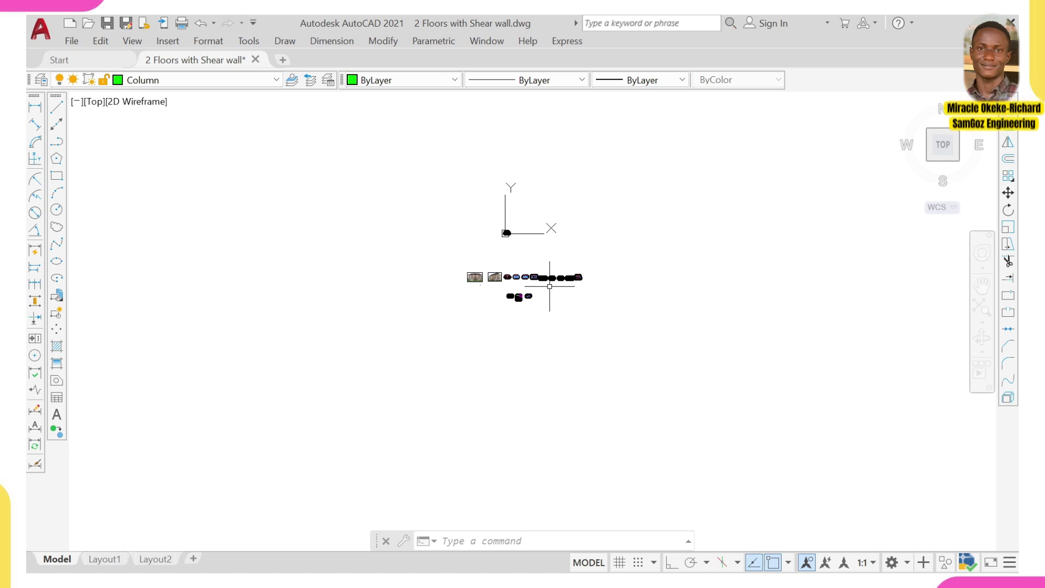
scroll(523, 272, "up", 6)
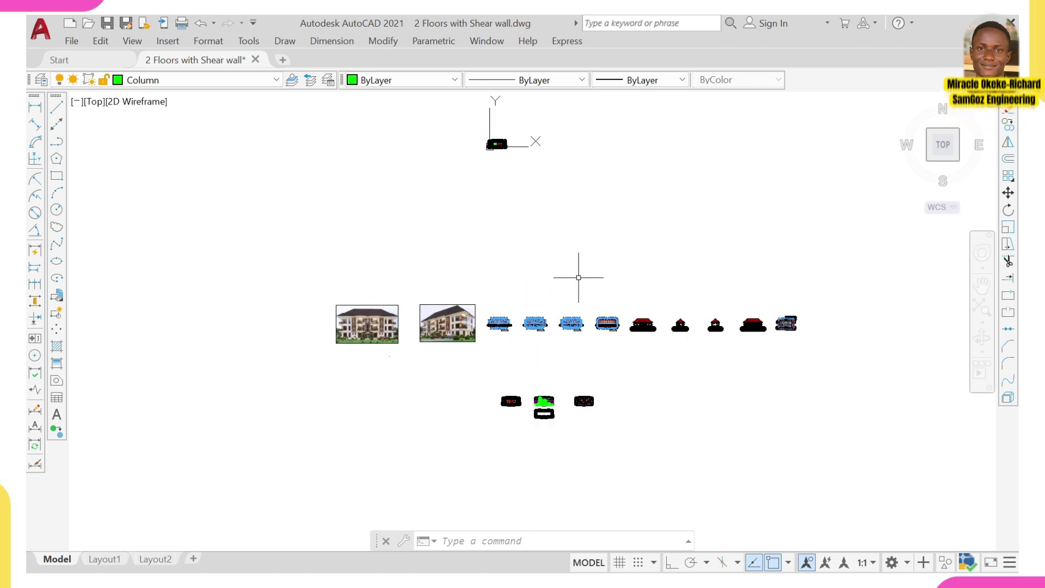
scroll(493, 146, "up", 8)
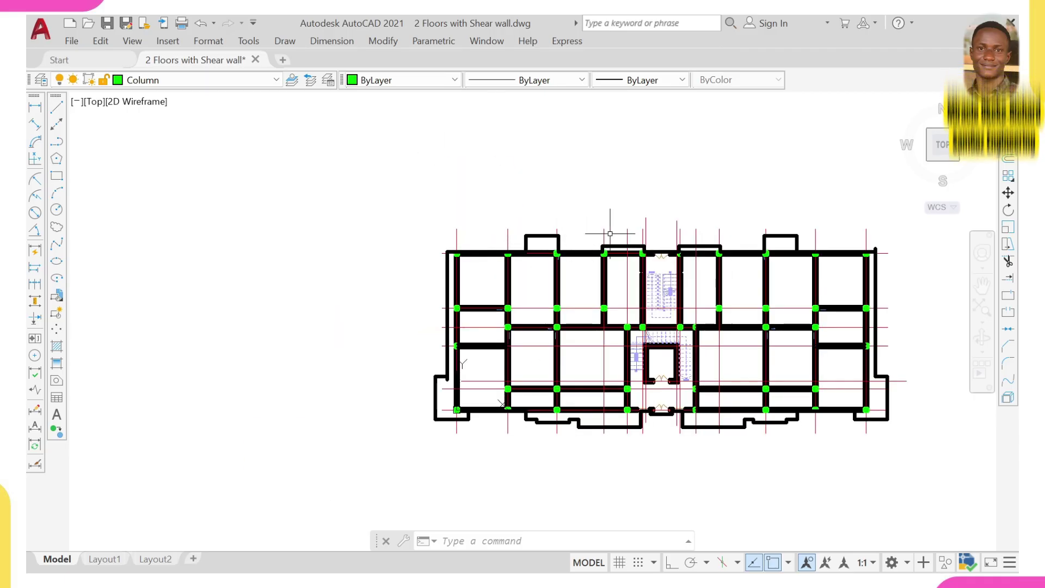
scroll(781, 327, "down", 4)
scroll(707, 329, "up", 4)
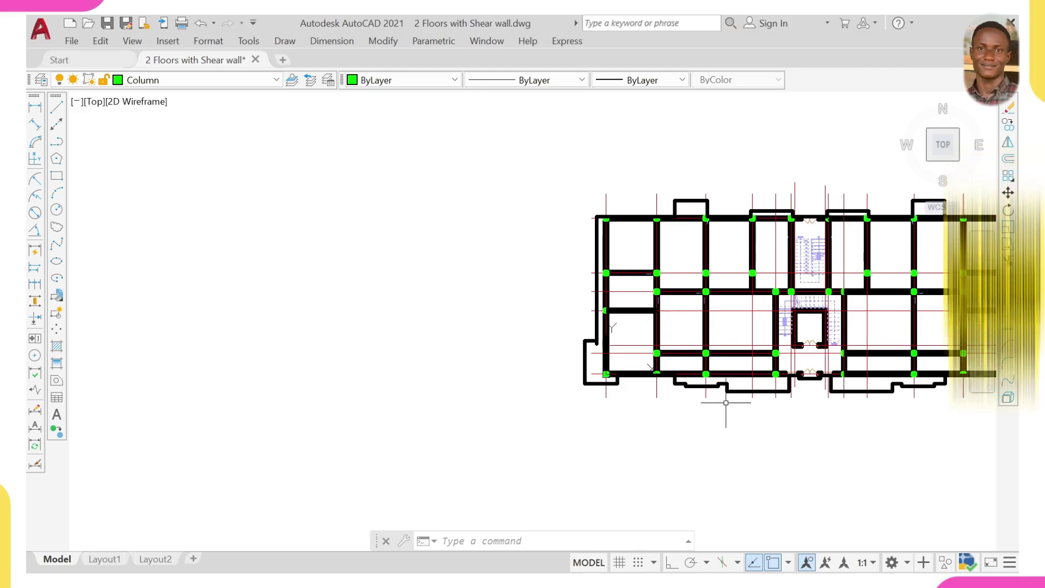